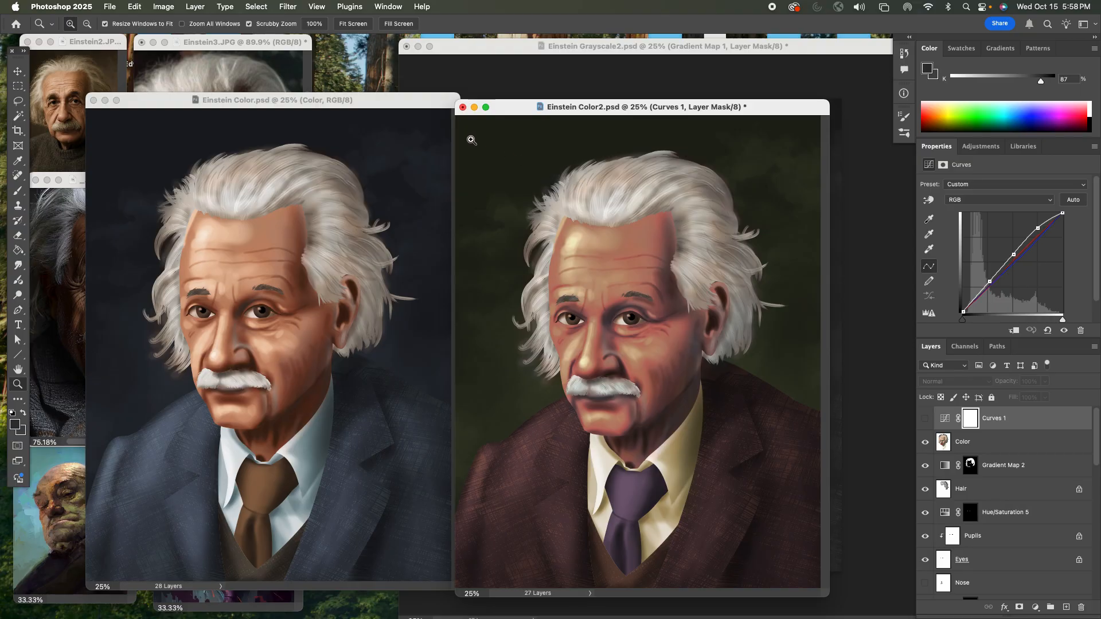
# Close Einstein Color2.psd without saving its changes, and close Einstein Color.psd as well
pyautogui.moveTo(509, 108); pyautogui.dragTo(515, 106)
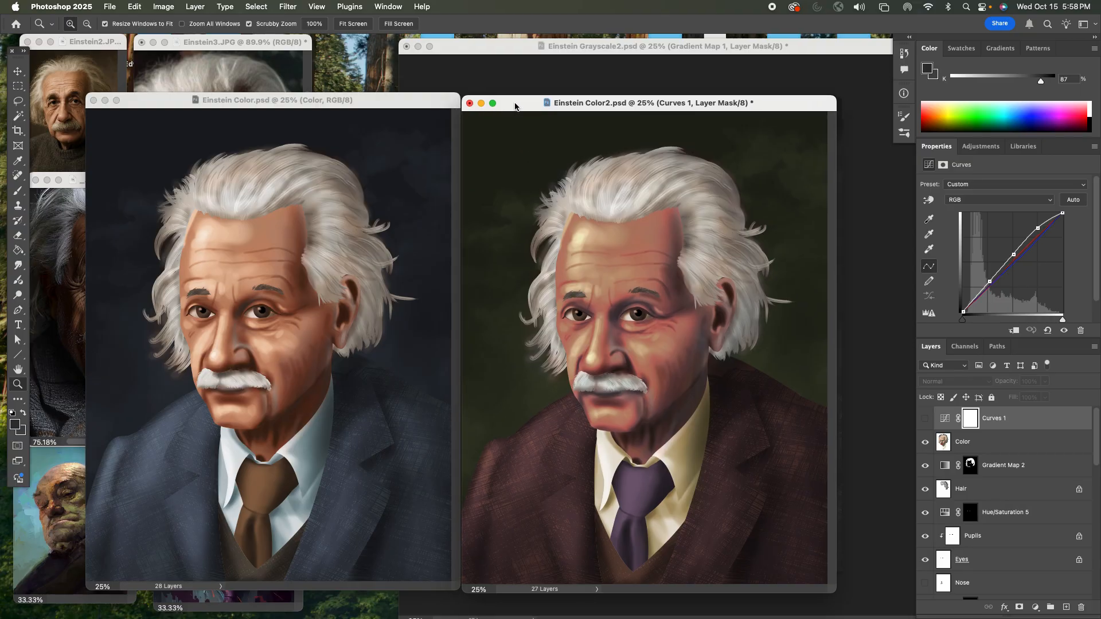
pyautogui.click(470, 104)
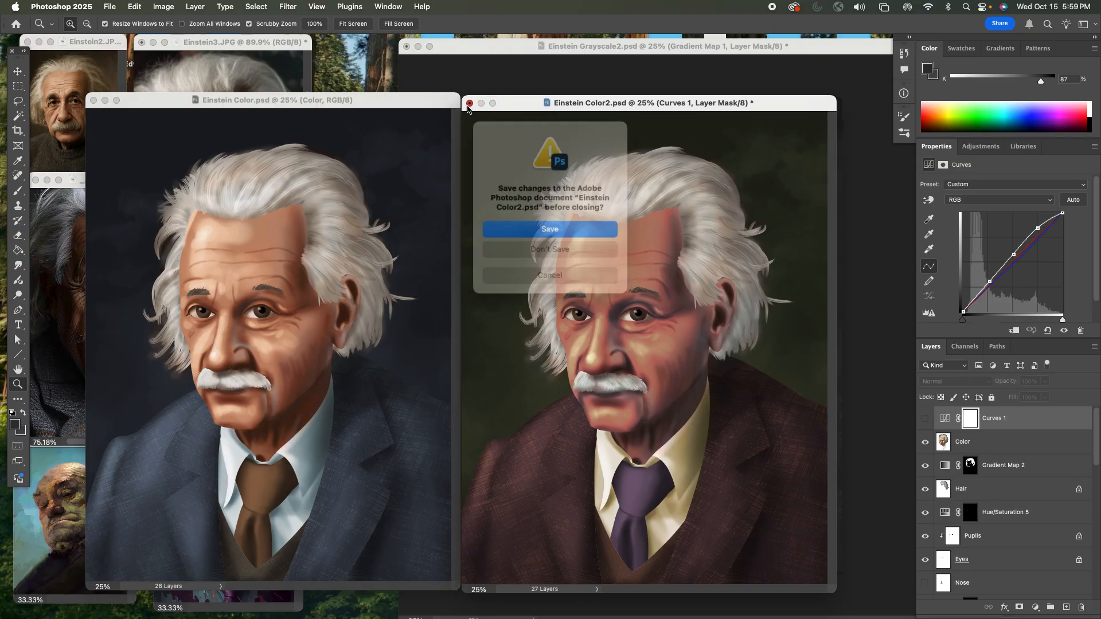
pyautogui.click(550, 249)
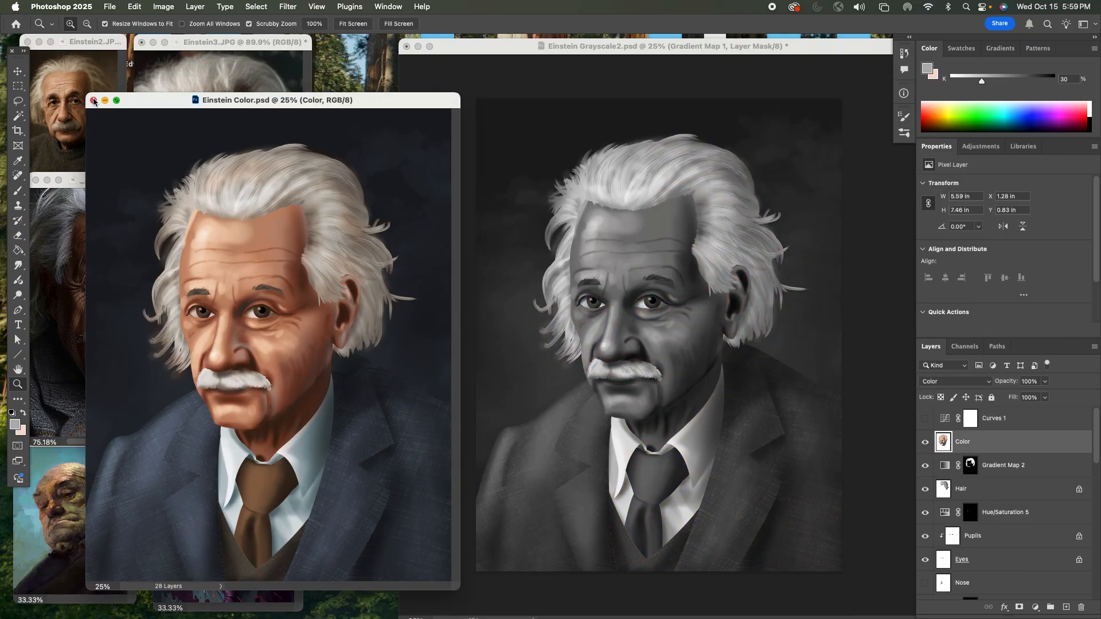
pyautogui.click(93, 101)
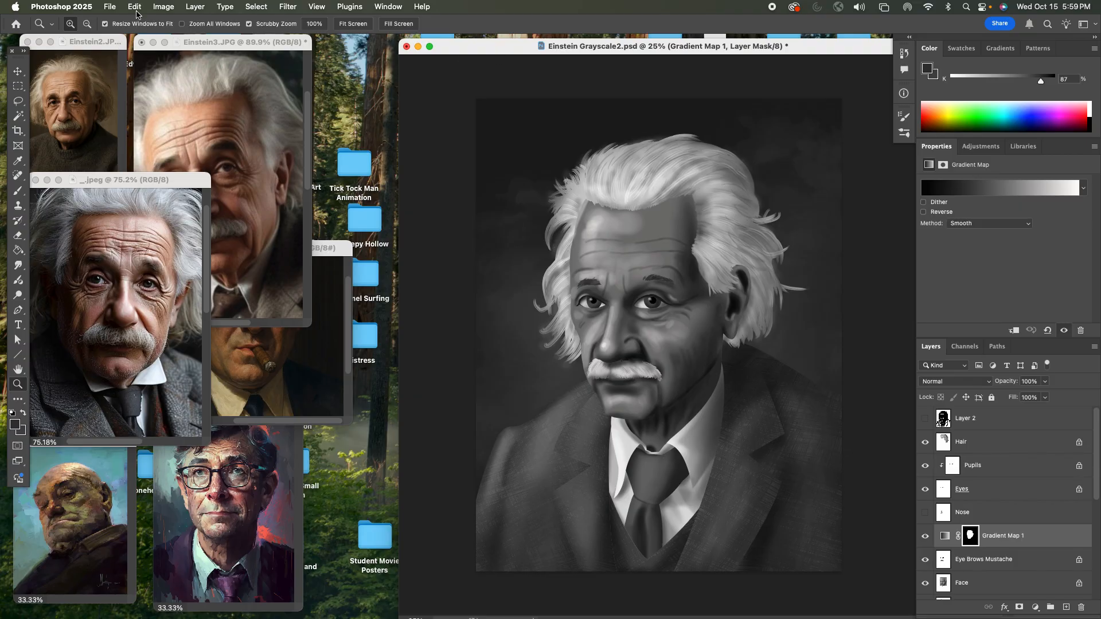
# Save the grayscale portrait to the Desktop as a new Photoshop file named with the artist's surname followed by "Einstein color"
pyautogui.click(107, 7)
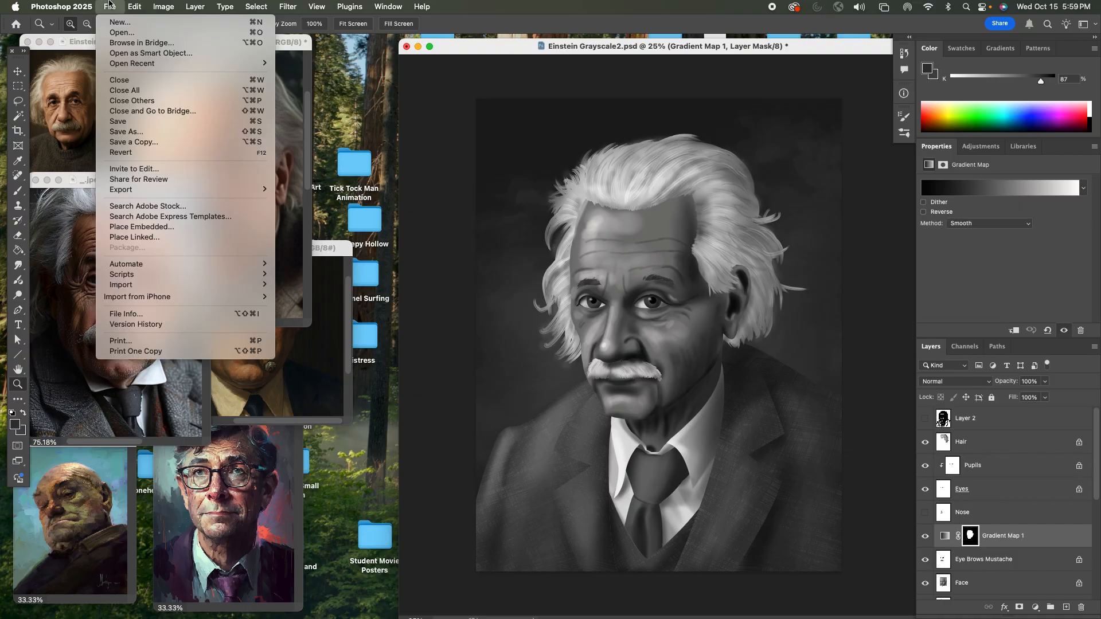
pyautogui.click(167, 133)
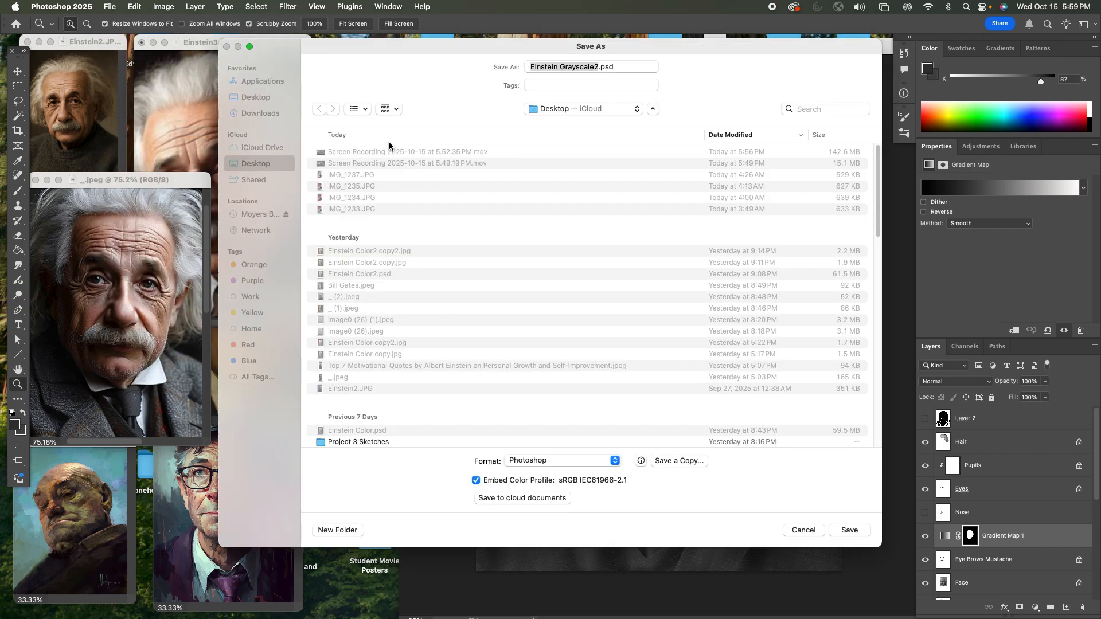
pyautogui.click(594, 68)
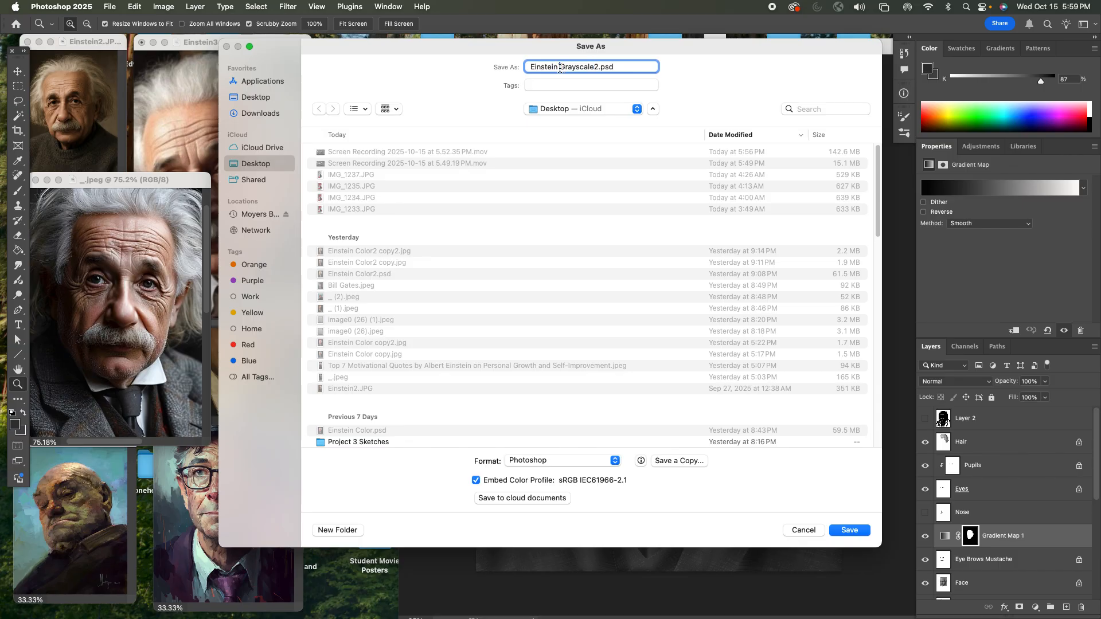
pyautogui.click(530, 67)
pyautogui.write('Moyers')
pyautogui.moveTo(587, 68); pyautogui.dragTo(626, 68)
pyautogui.write('color')
pyautogui.click(847, 530)
pyautogui.click(404, 293)
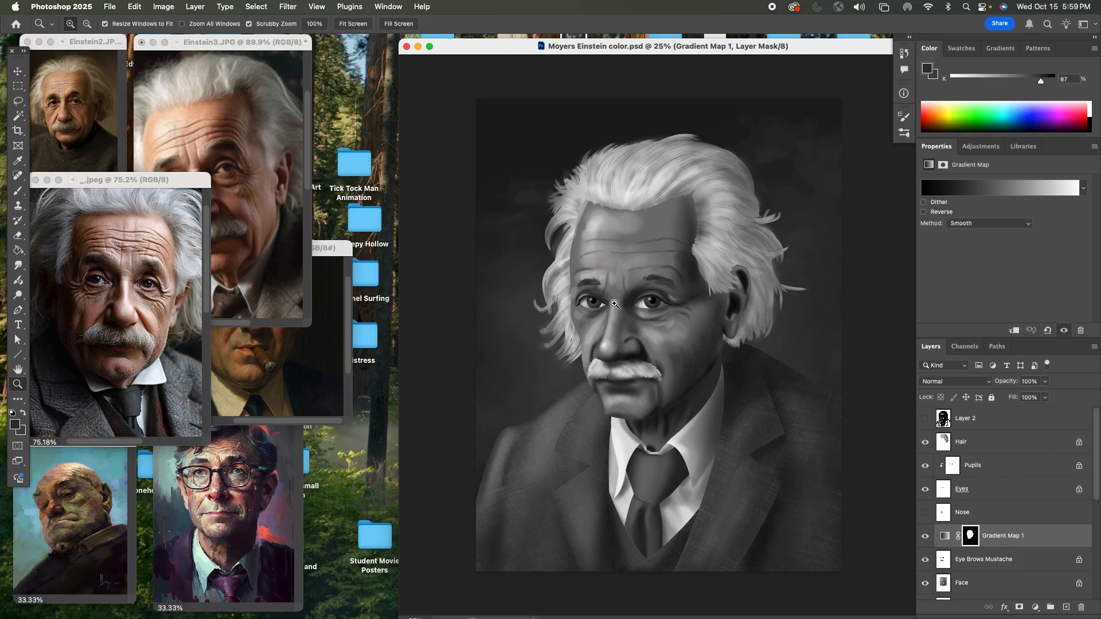
# Delete the existing Gradient Map 1 adjustment layer together with its mask
pyautogui.click(1027, 540)
pyautogui.click(1081, 607)
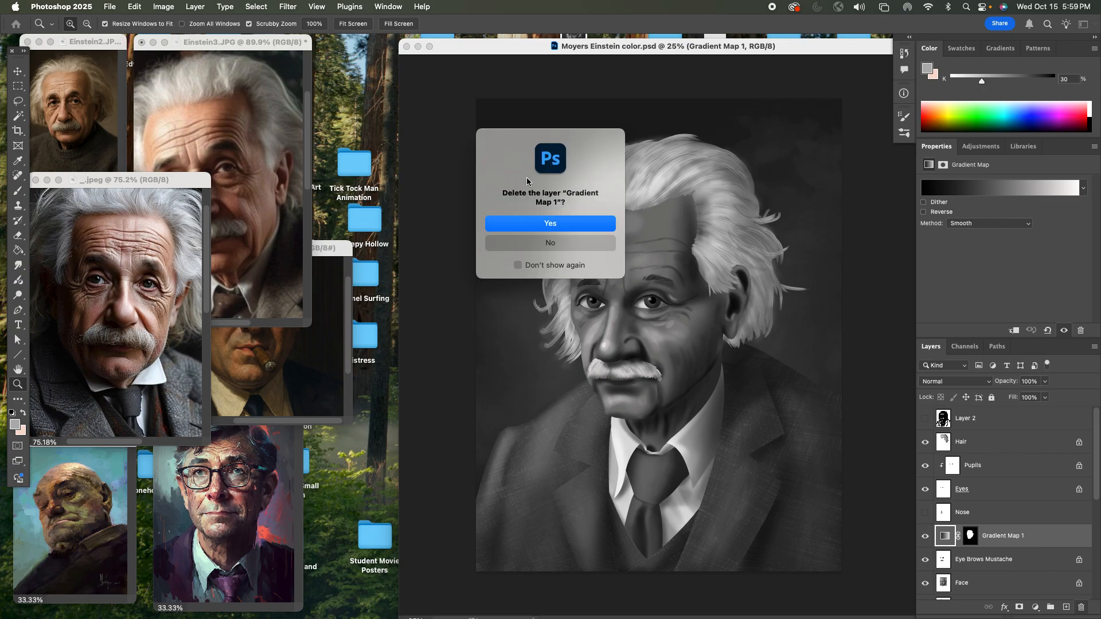
pyautogui.click(553, 222)
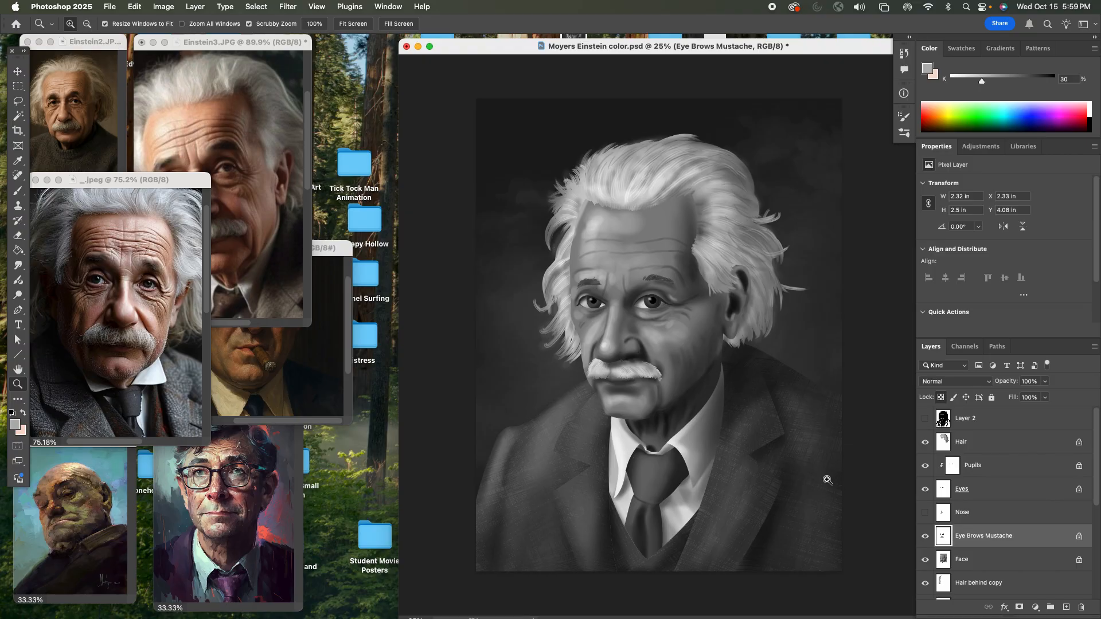
# Load the Face layer's outline as a selection and add a Gradient Map adjustment layer above the Eye Brows Mustache layer
pyautogui.click(993, 563)
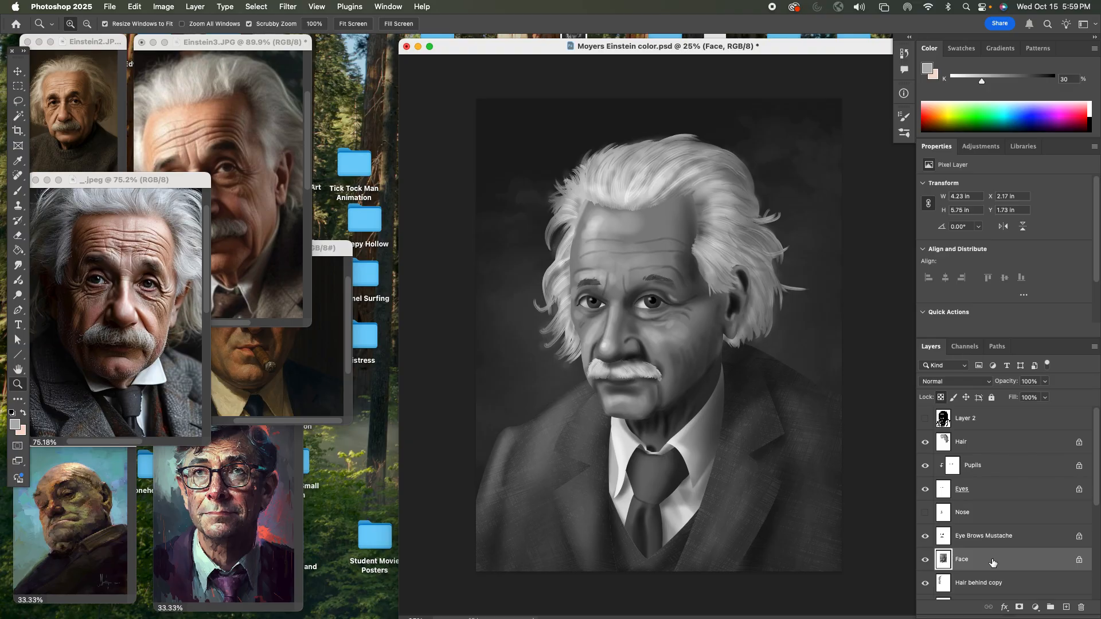
pyautogui.keyDown('super'); pyautogui.click(943, 559); pyautogui.keyUp('super')
pyautogui.click(973, 539)
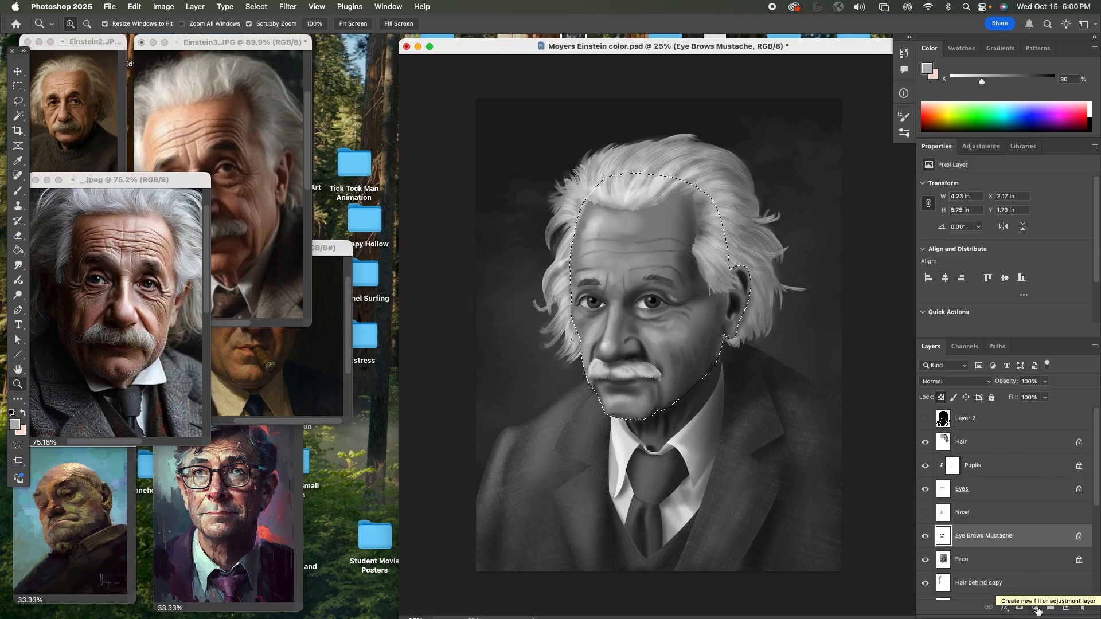
pyautogui.click(1036, 608)
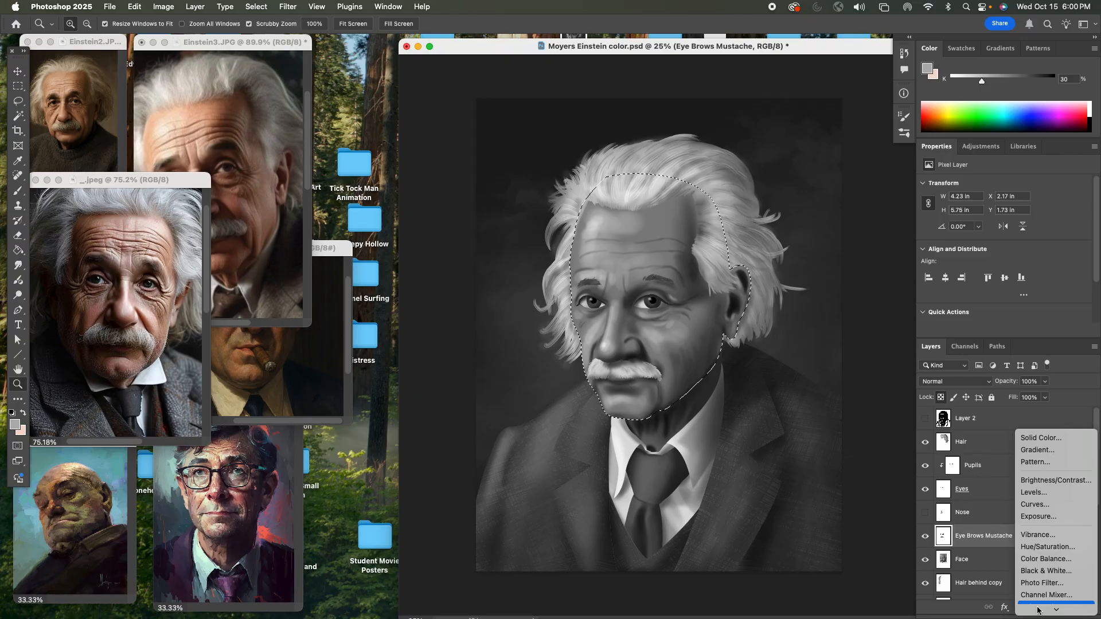
pyautogui.moveTo(1032, 616)
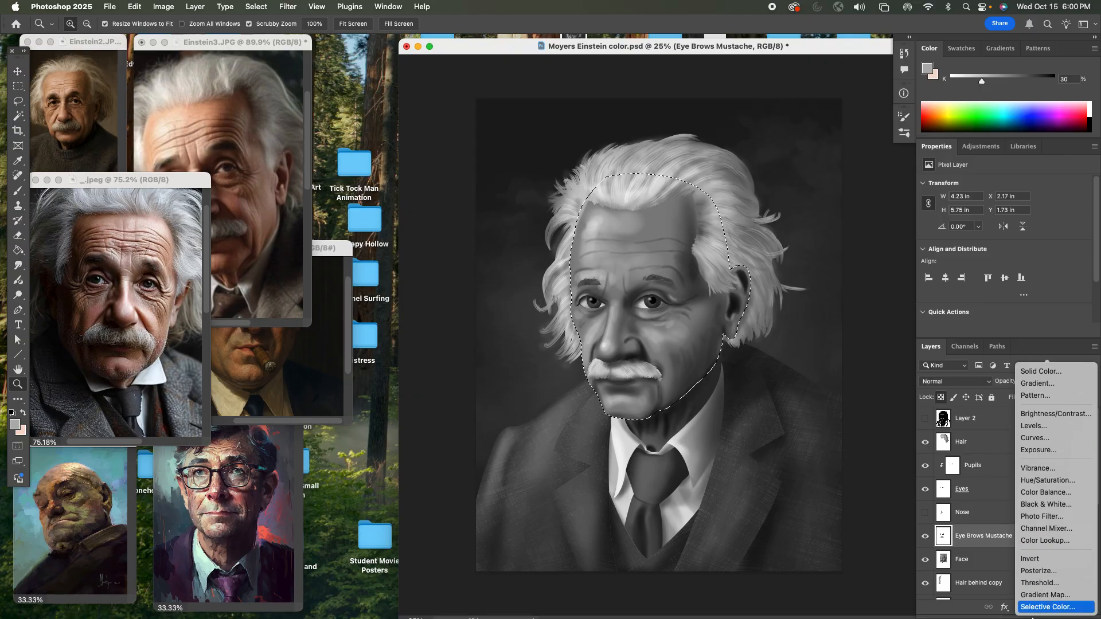
pyautogui.click(1042, 596)
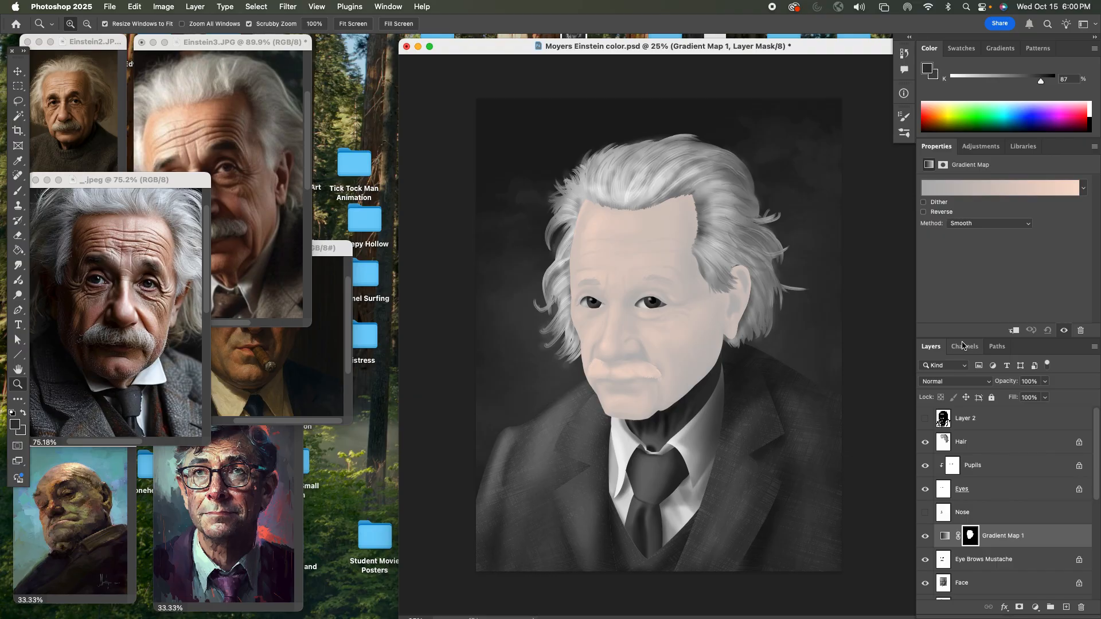
# Open the gradient map's gradient for editing and try the Basics presets, including Black, White, on the face
pyautogui.click(970, 191)
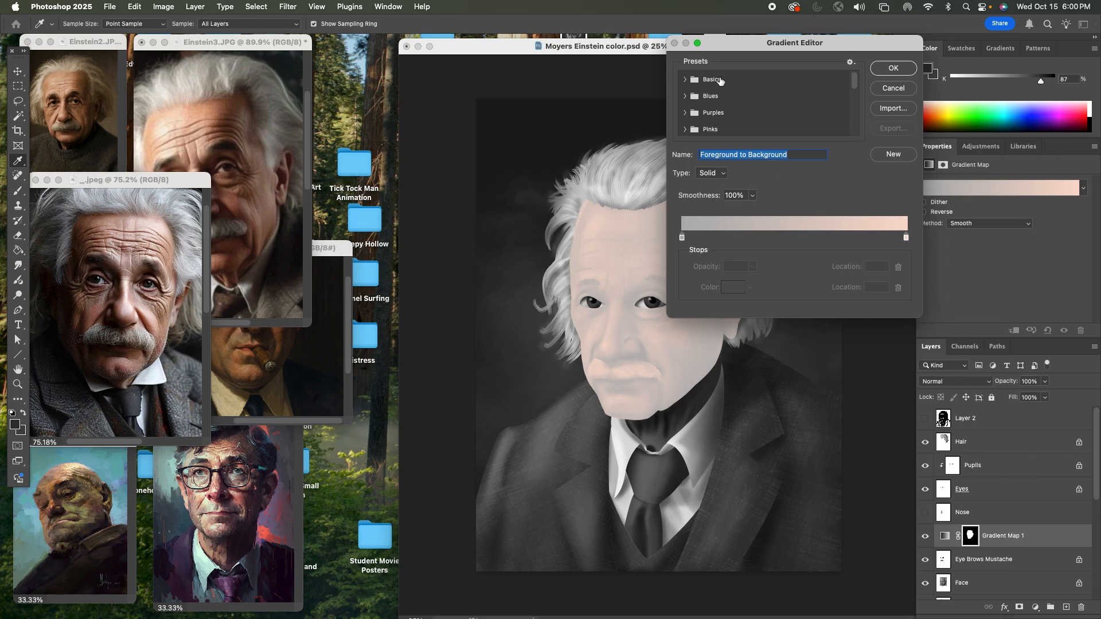
pyautogui.click(685, 80)
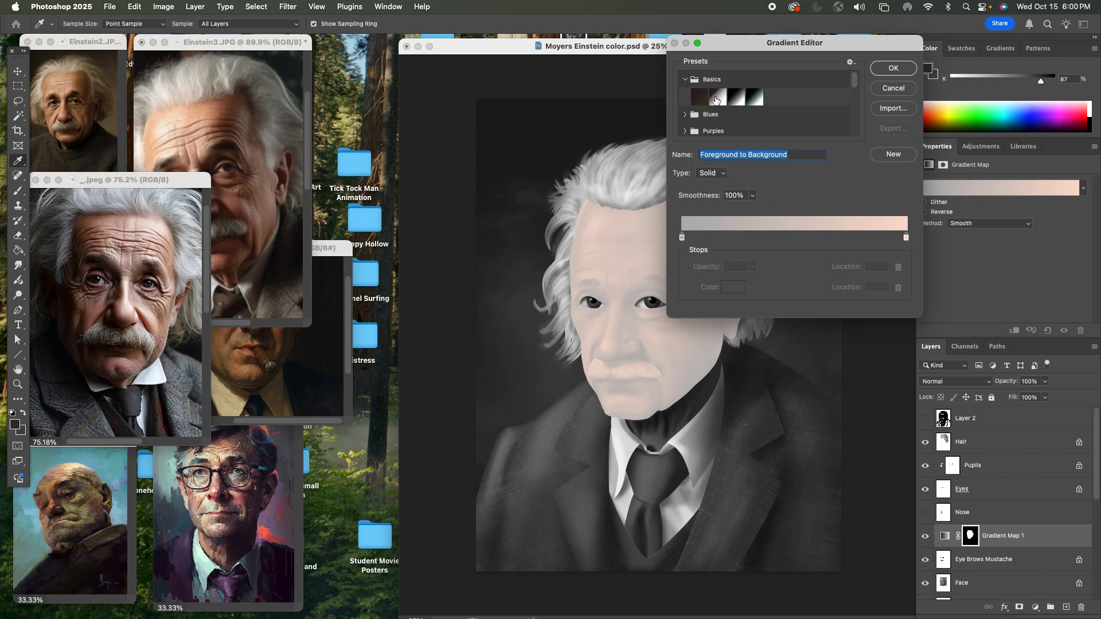
pyautogui.click(716, 97)
pyautogui.click(735, 97)
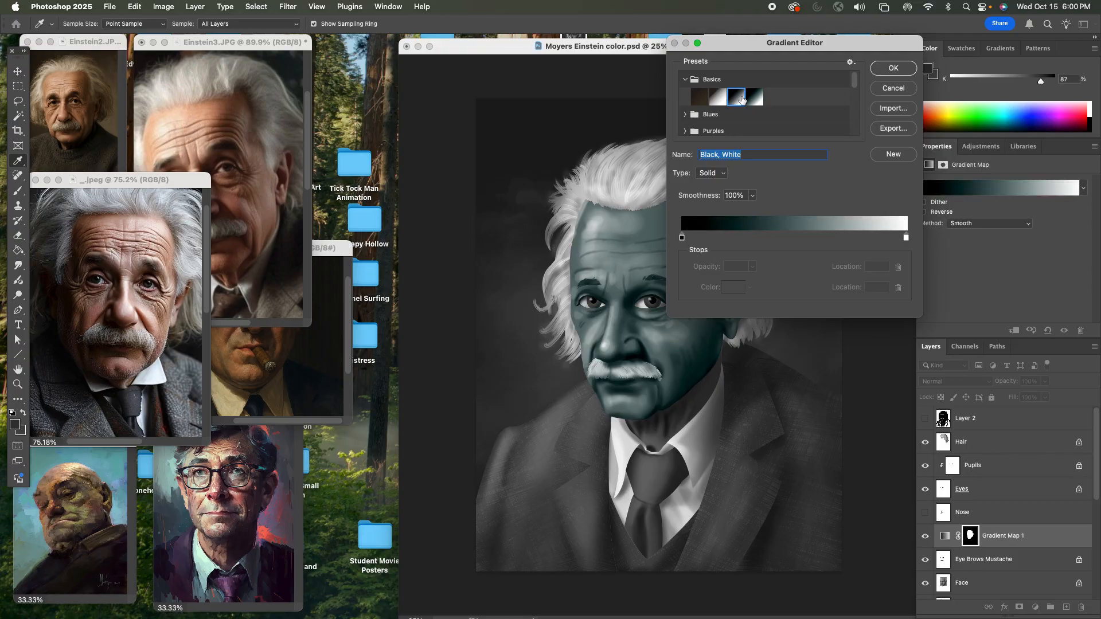
pyautogui.click(753, 97)
# Try the Red_01, Red_07, Orange_05 and Orange_02 gradient presets on the face
pyautogui.moveTo(855, 83); pyautogui.dragTo(853, 102)
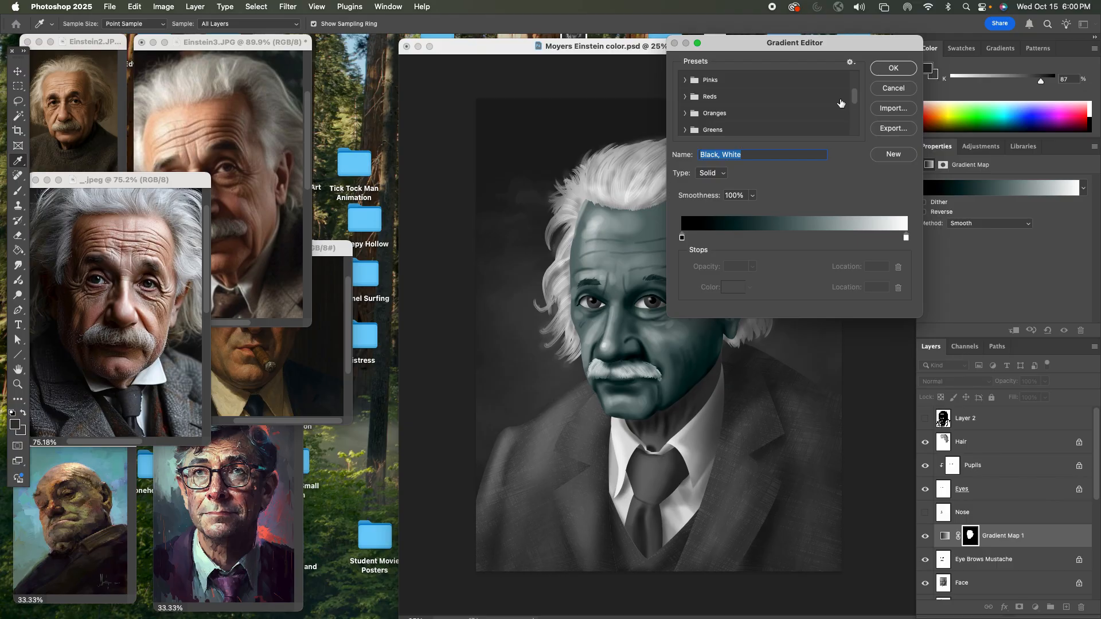
pyautogui.click(682, 97)
pyautogui.click(699, 114)
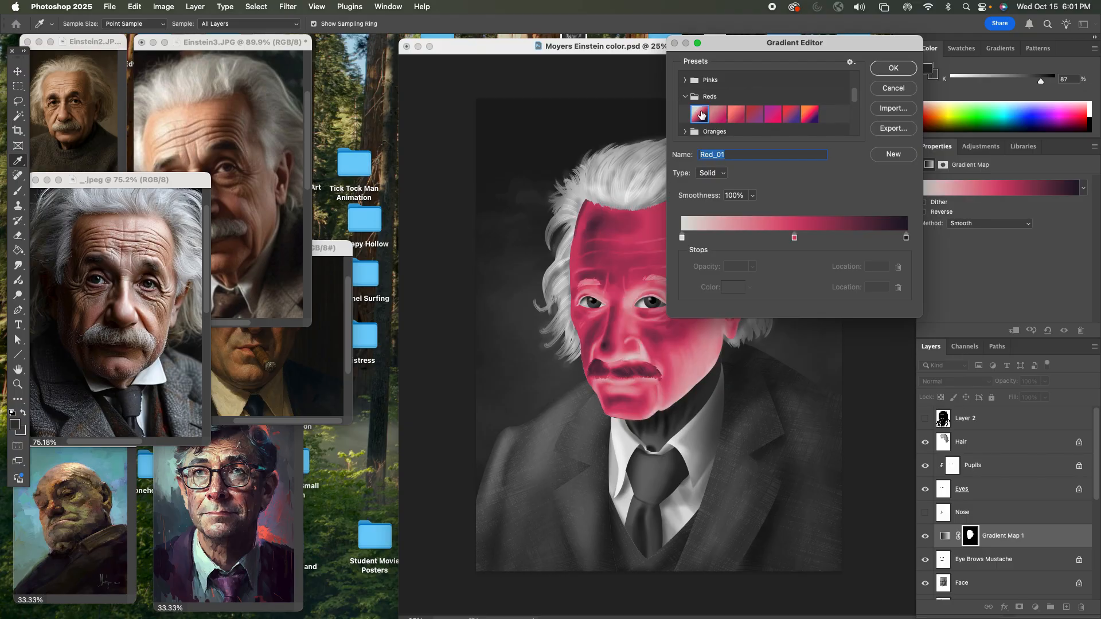
pyautogui.click(810, 114)
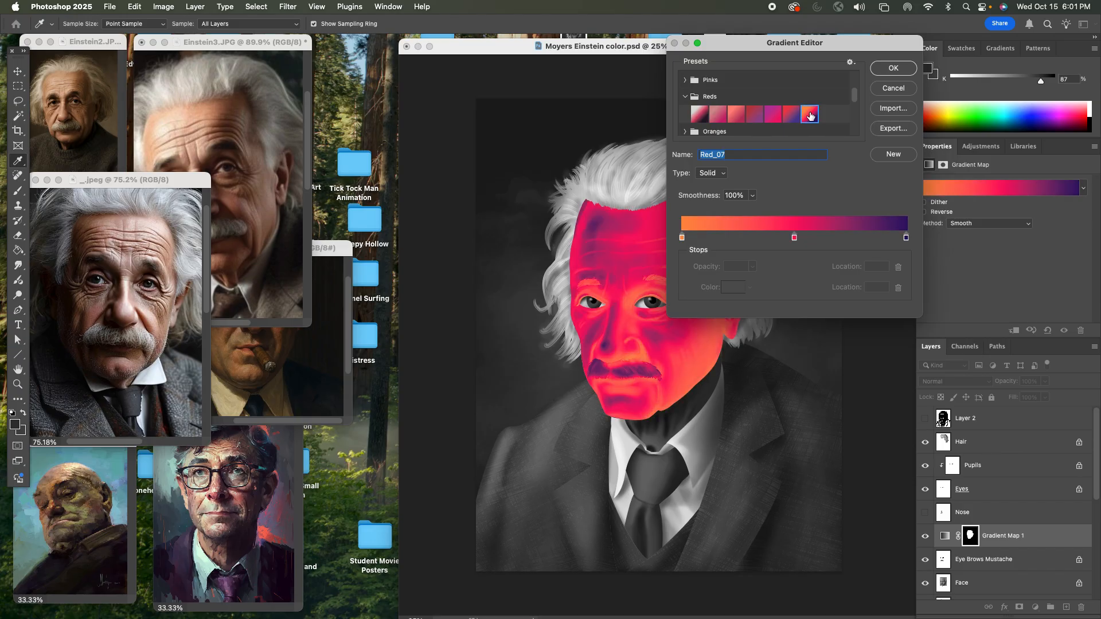
pyautogui.moveTo(854, 96); pyautogui.dragTo(854, 102)
pyautogui.click(684, 102)
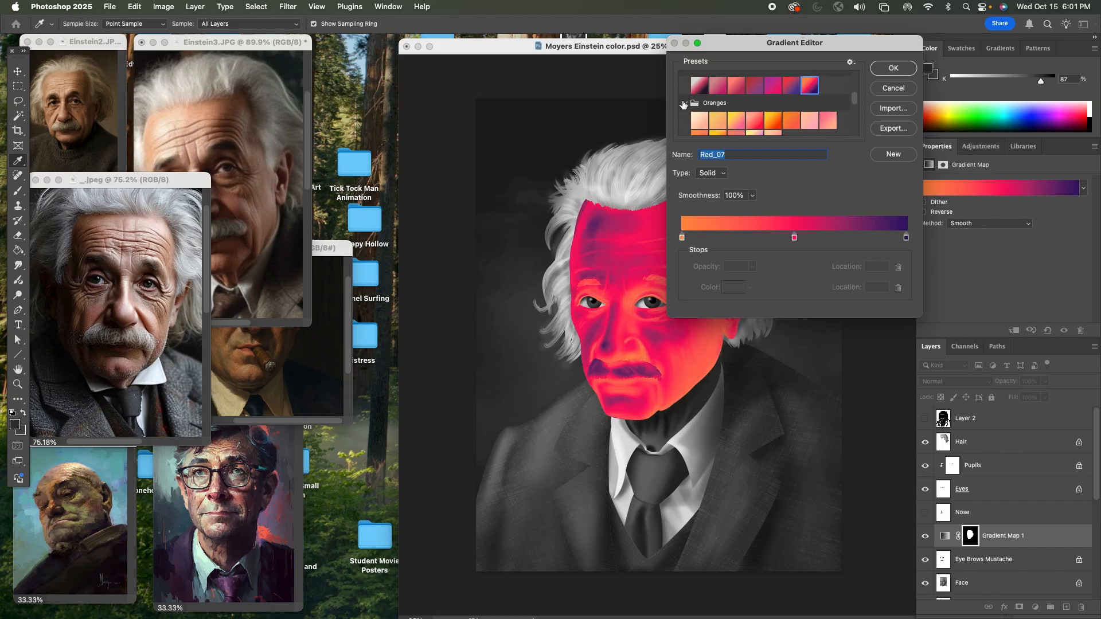
pyautogui.click(771, 122)
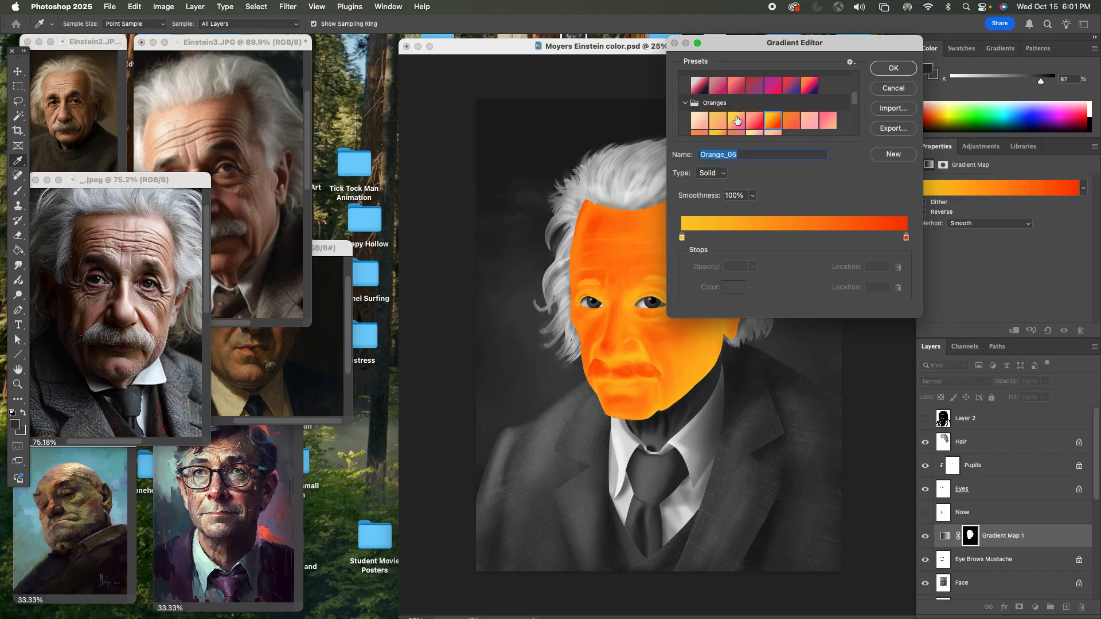
pyautogui.click(714, 121)
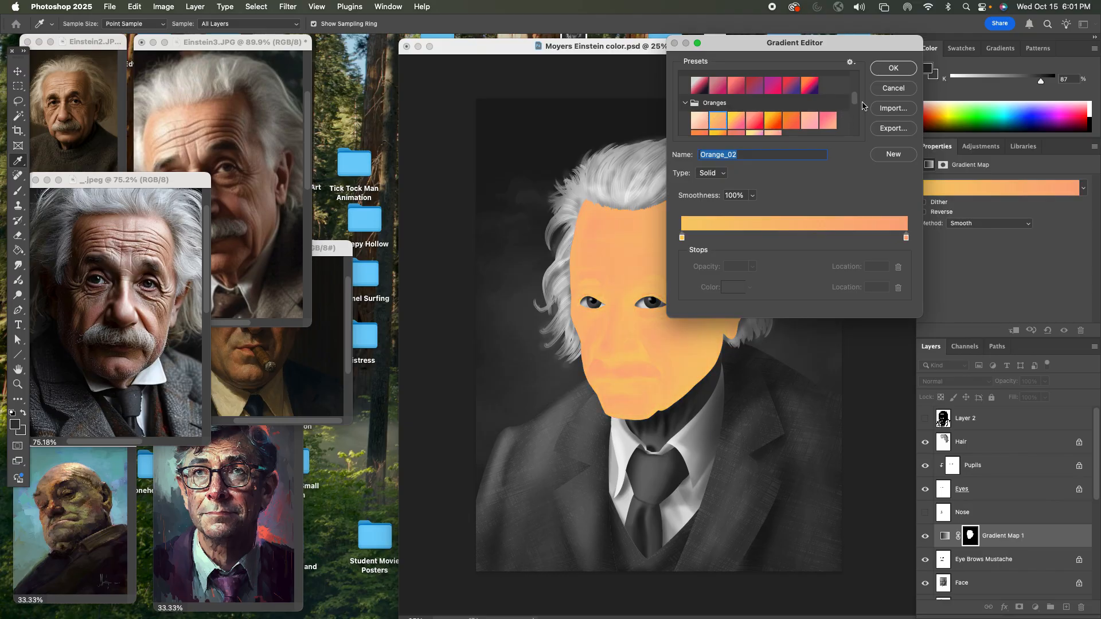
# Try the Flesh gradient preset on the face
pyautogui.scroll(-2, 859, 113)
pyautogui.scroll(-1, 858, 113)
pyautogui.moveTo(857, 118); pyautogui.dragTo(854, 137)
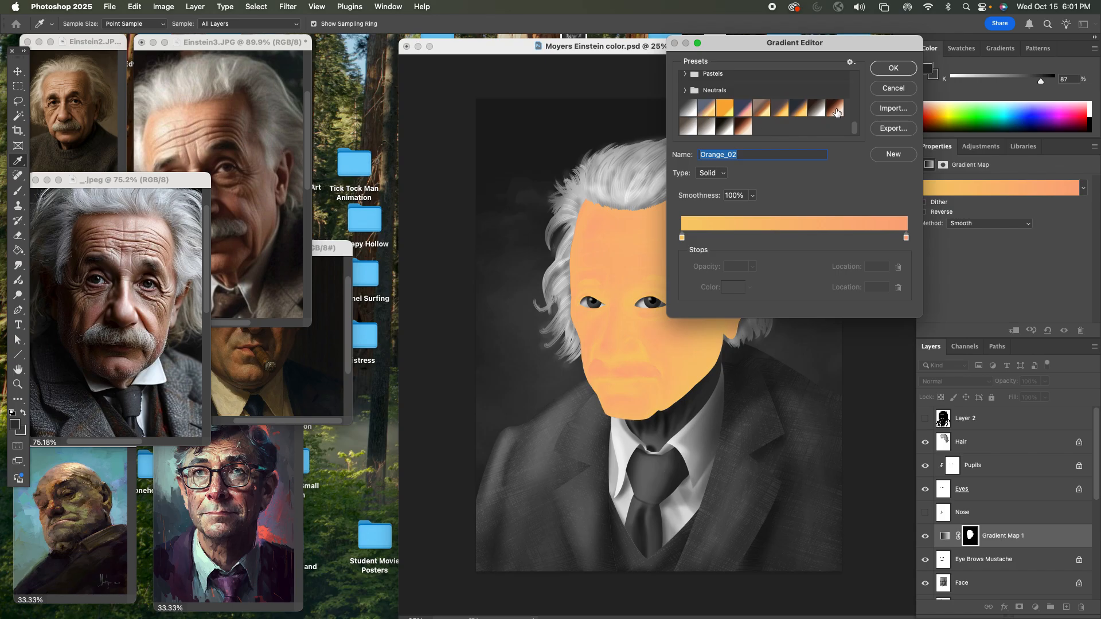
pyautogui.click(835, 109)
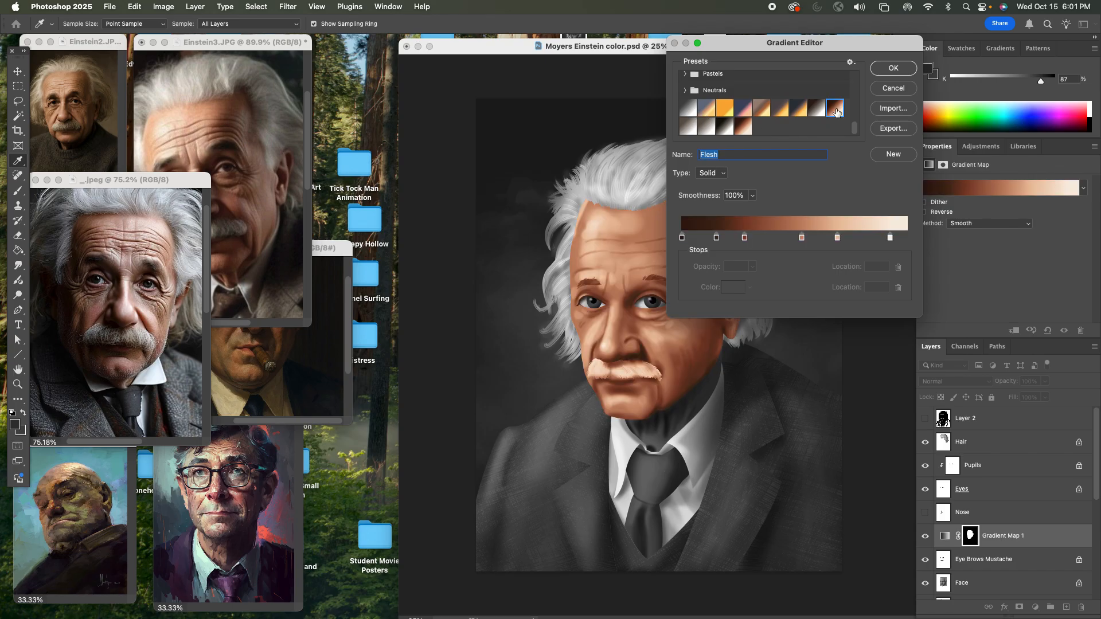
# Move the Gradient Editor off the portrait, apply the Foreground to Background preset and set its dark stop to color 010101
pyautogui.moveTo(734, 49); pyautogui.dragTo(303, 155)
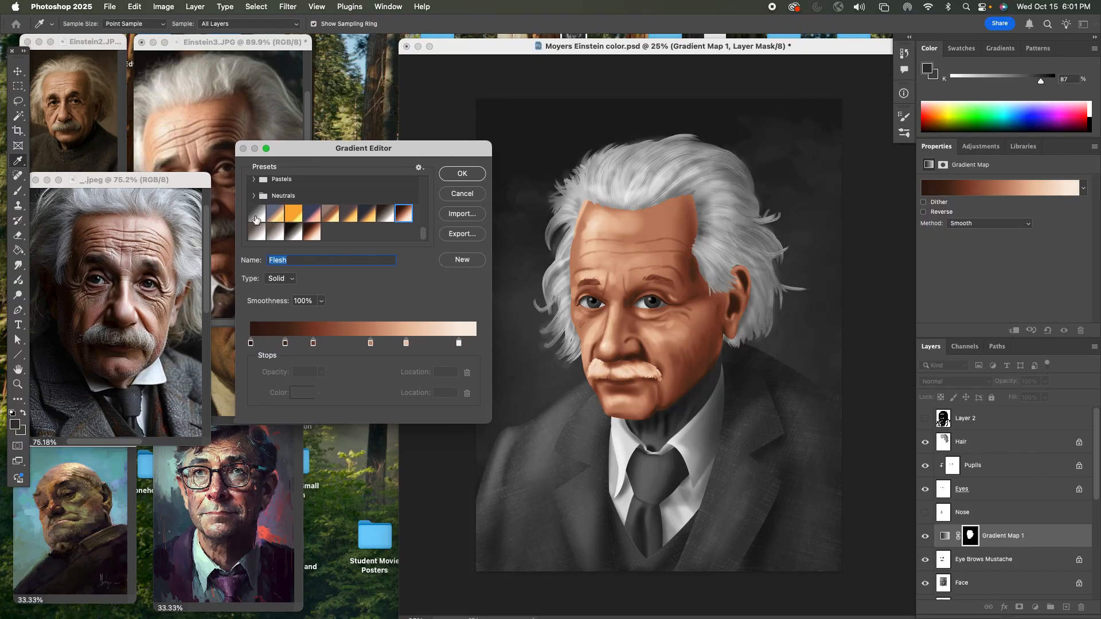
pyautogui.click(256, 215)
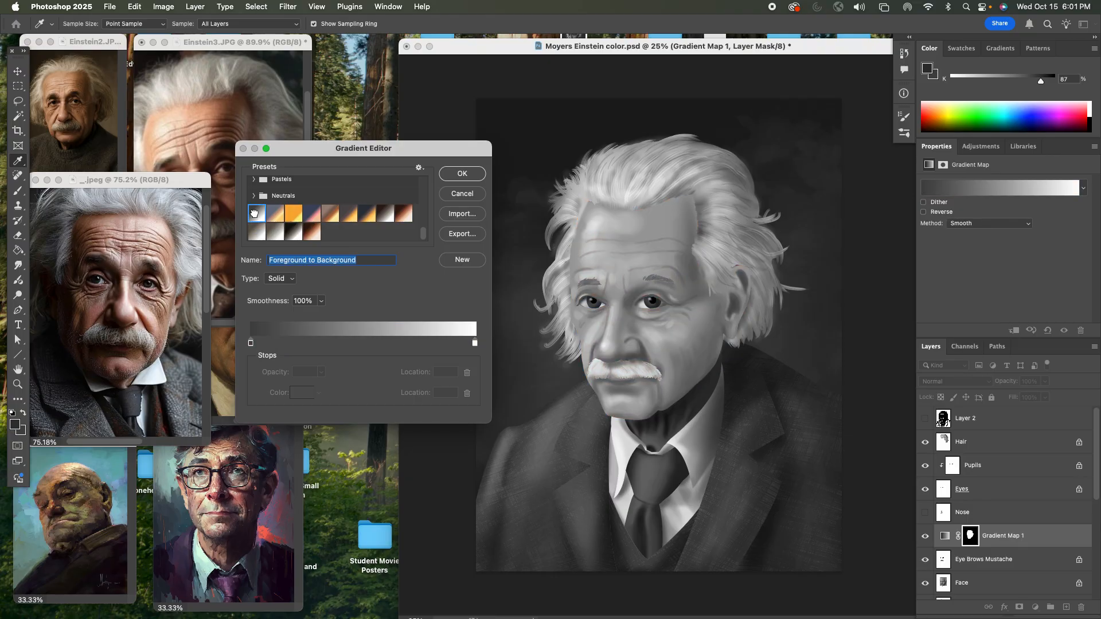
pyautogui.click(251, 344)
pyautogui.click(303, 394)
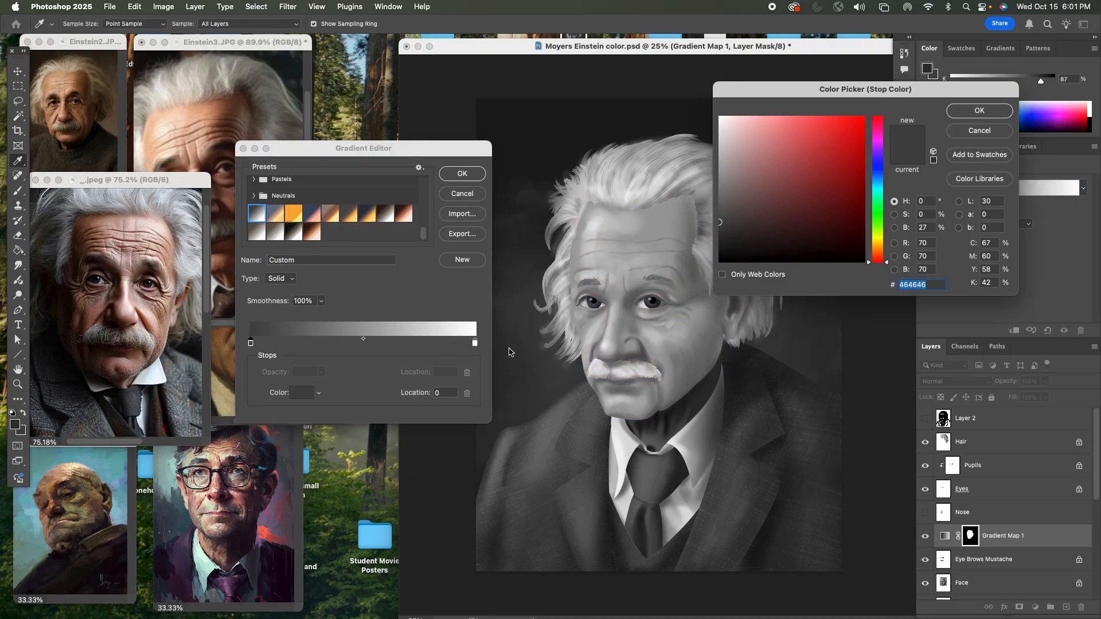
pyautogui.click(721, 261)
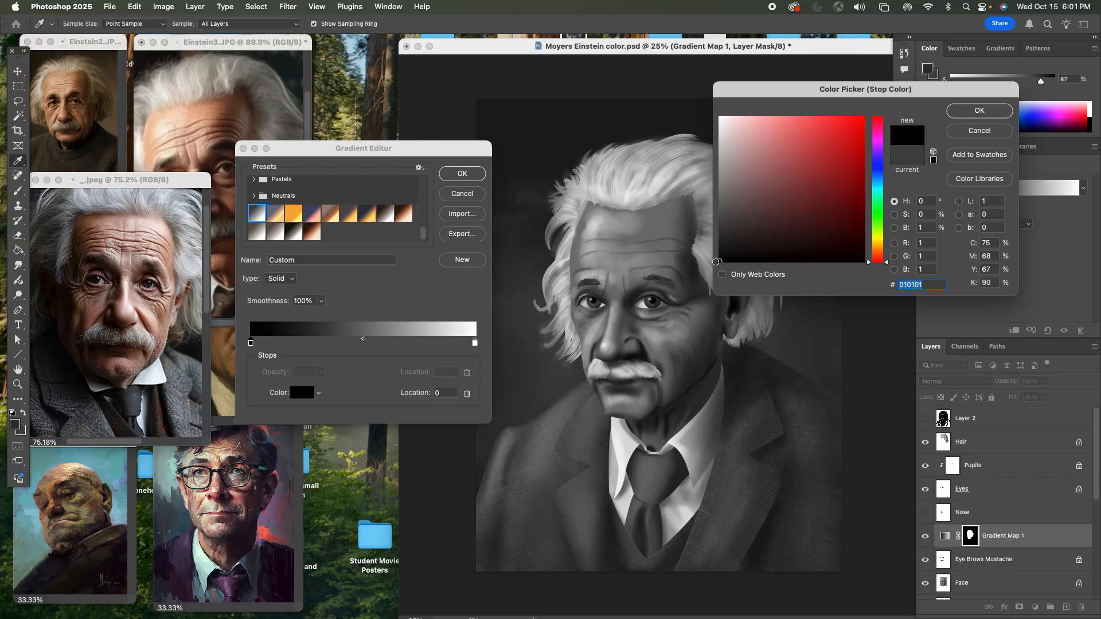
pyautogui.click(974, 110)
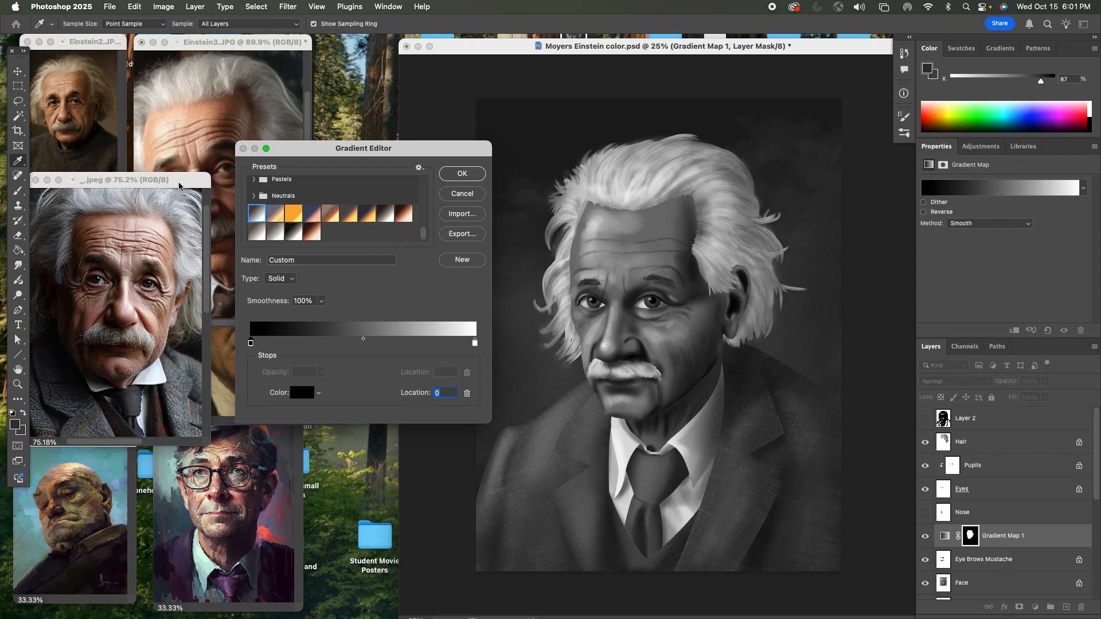
# Recolor the gradient's first stop with a dark brown sampled from the shadow by the eye in Einstein3.JPG, and add a stop at location 26
pyautogui.moveTo(180, 184); pyautogui.dragTo(185, 252)
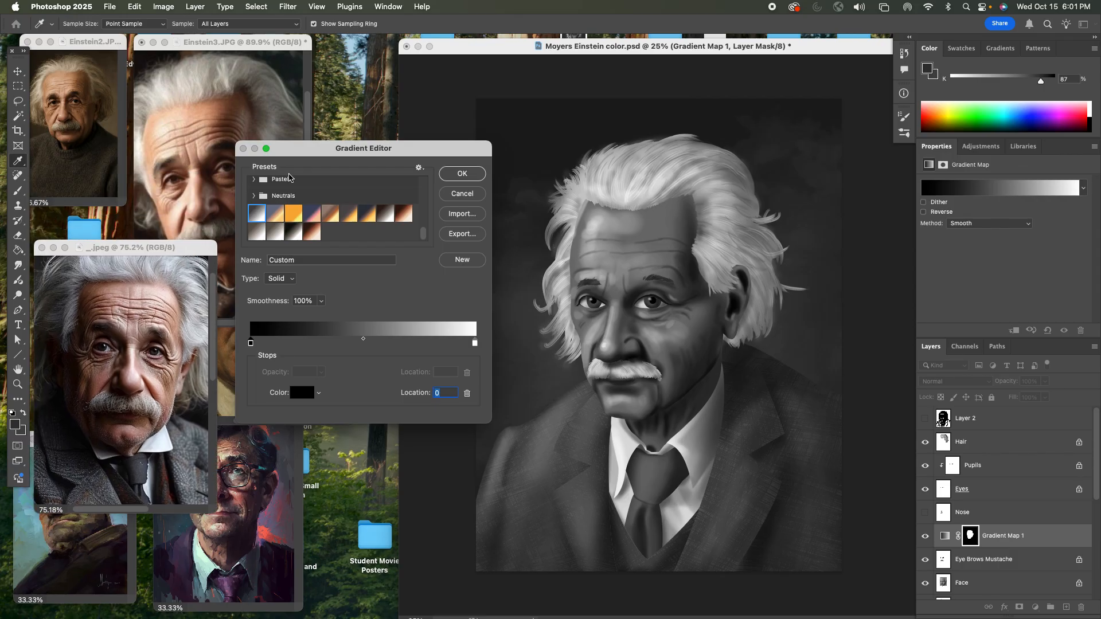
pyautogui.moveTo(297, 153); pyautogui.dragTo(376, 141)
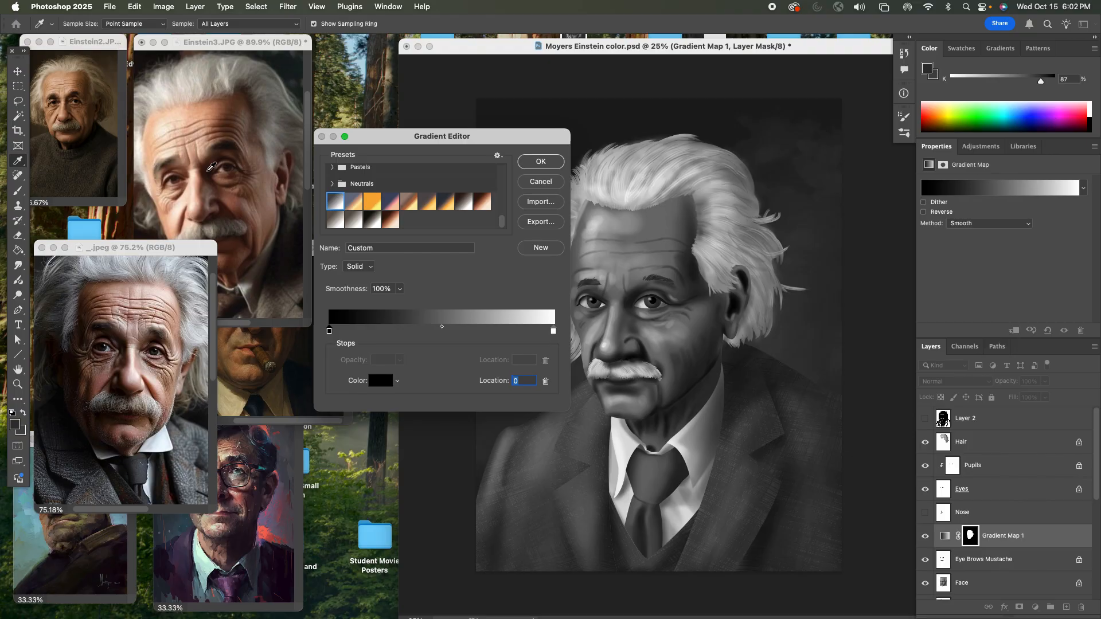
pyautogui.click(211, 167)
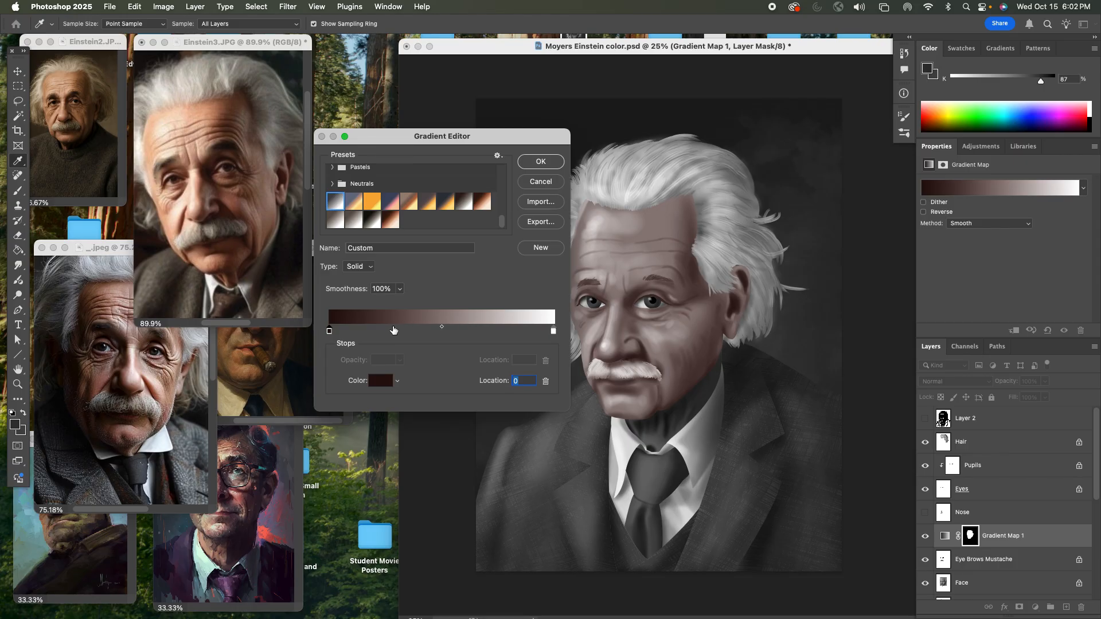
pyautogui.click(389, 329)
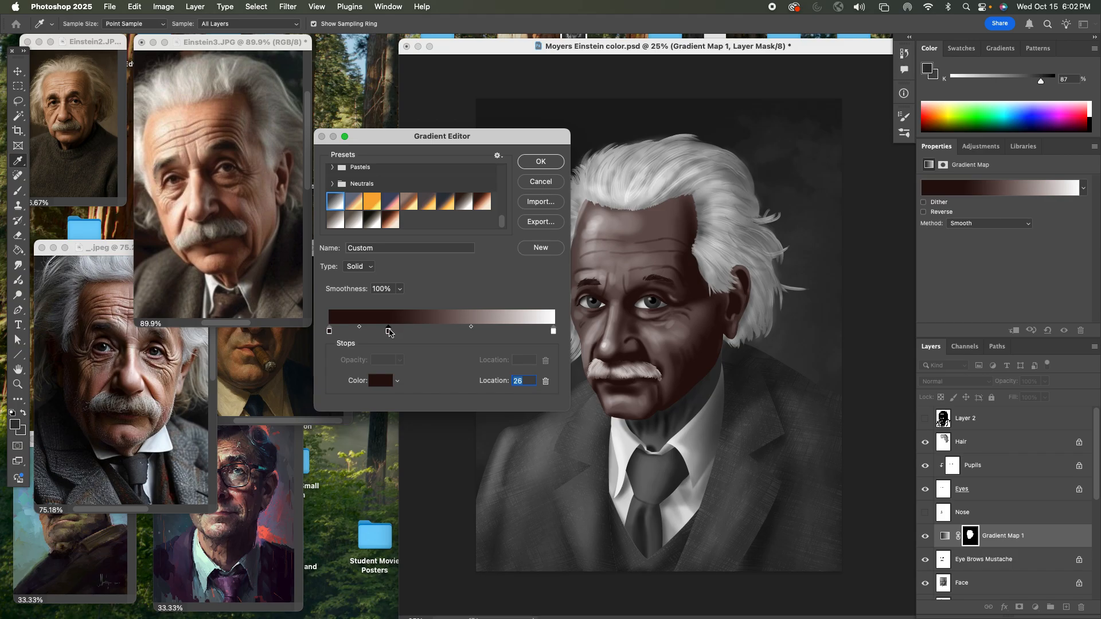
# Move the gradient's second stop to location 27 and recolor it with a brown sampled from the upper forehead in Einstein3.JPG
pyautogui.moveTo(390, 330); pyautogui.dragTo(387, 329)
pyautogui.moveTo(381, 334); pyautogui.dragTo(388, 334)
pyautogui.click(232, 97)
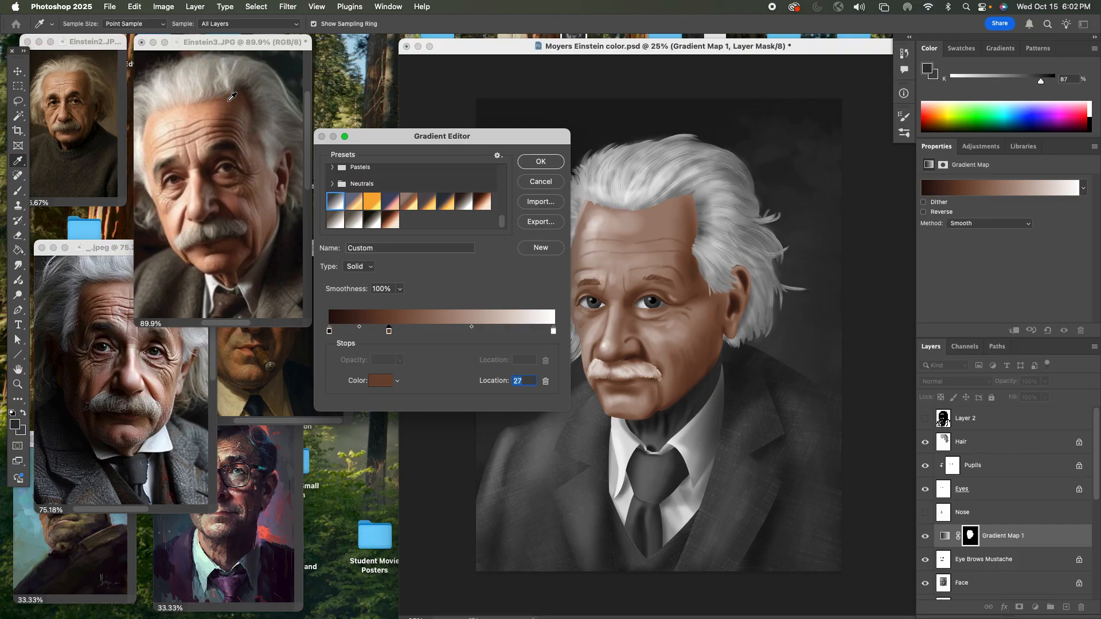
# Add a third gradient stop colored reddish brown from the cheek in Einstein3.JPG, and shift the second stop to location 24
pyautogui.click(437, 330)
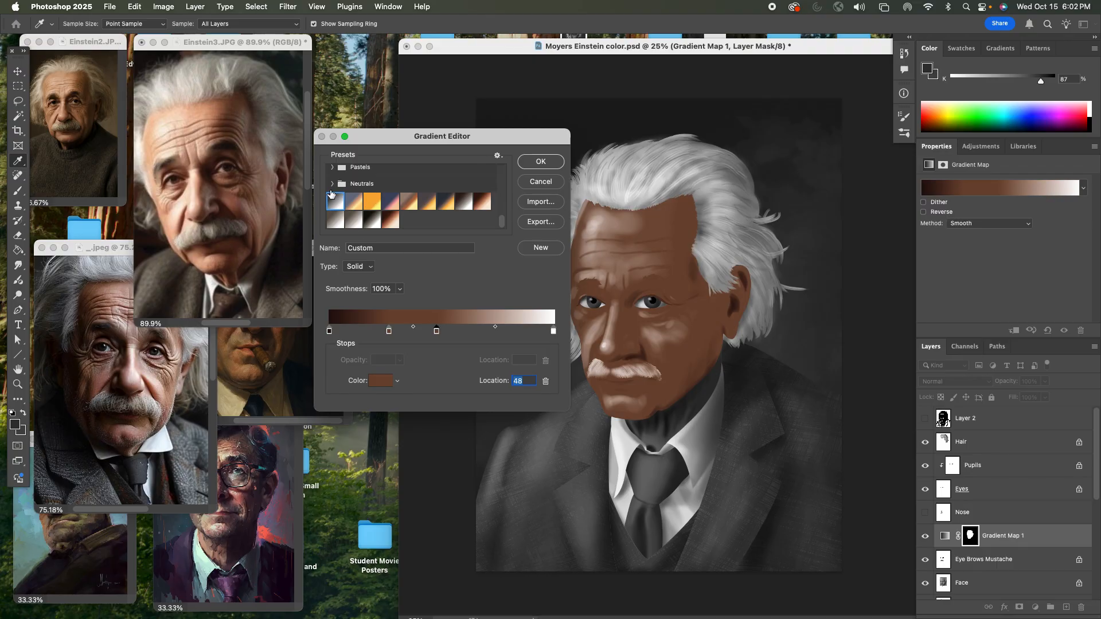
pyautogui.click(216, 112)
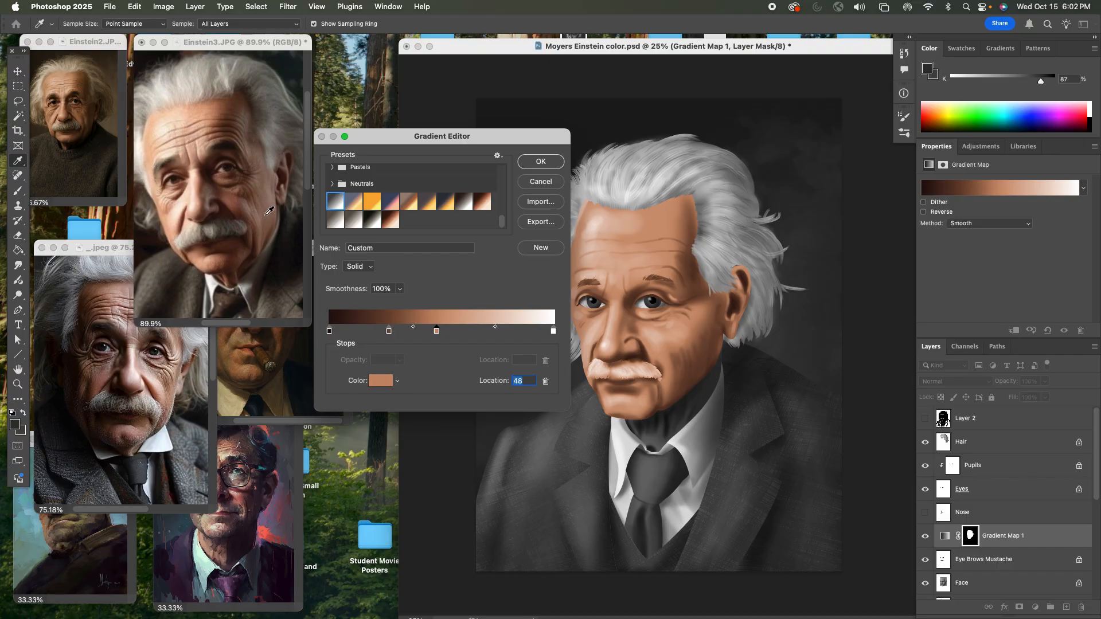
pyautogui.click(237, 201)
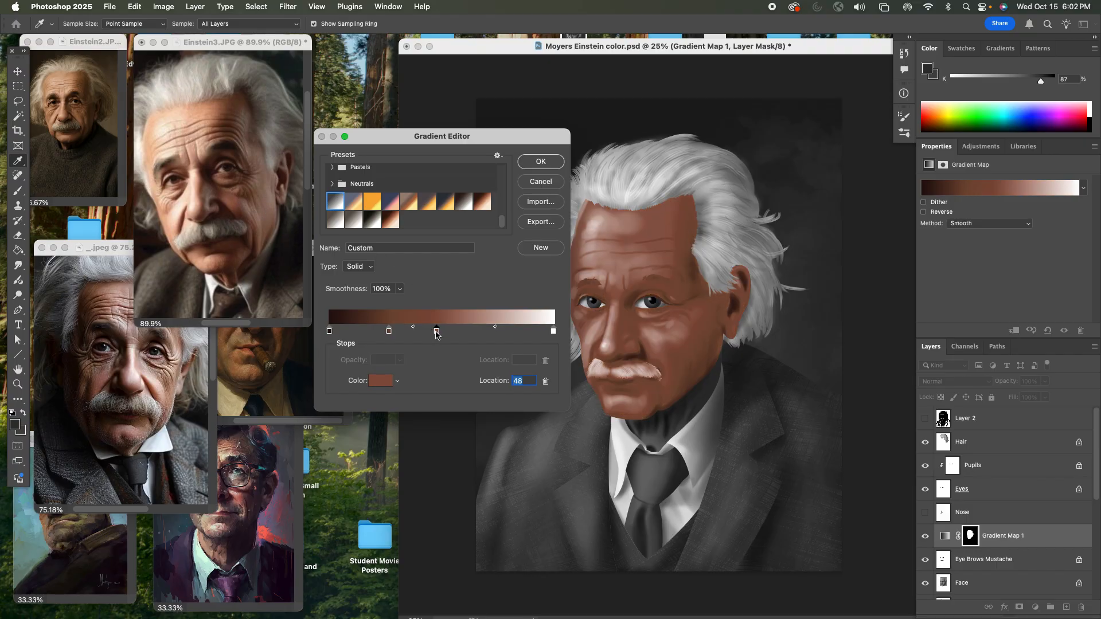
pyautogui.moveTo(436, 331); pyautogui.dragTo(384, 333)
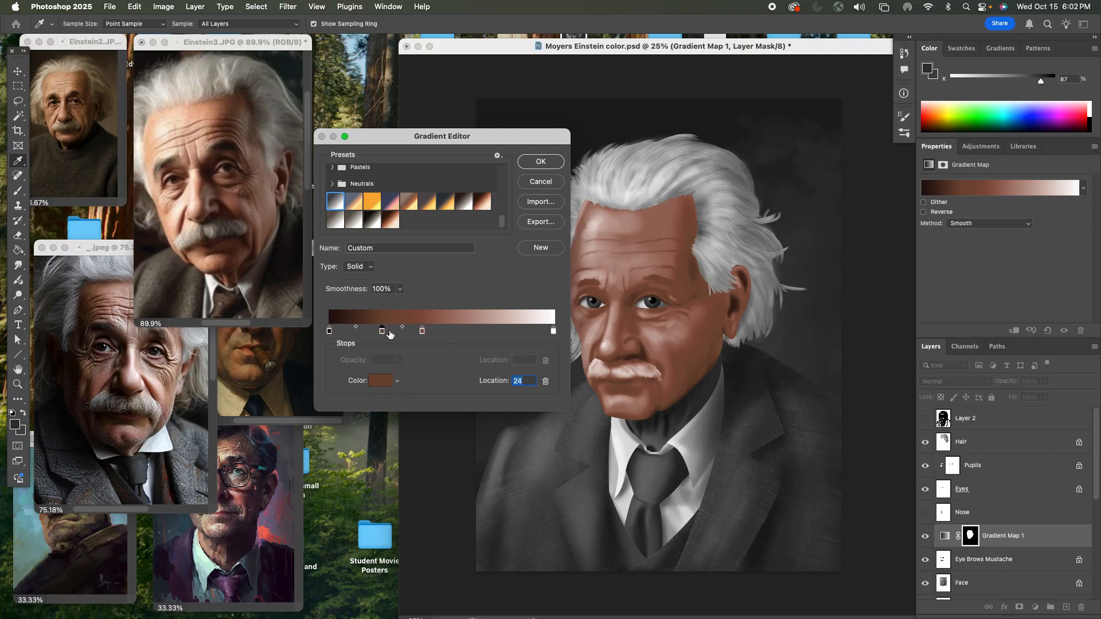
# Add a light peach stop sampled from the forehead in Einstein3.JPG, placing it at location 74 and the white stop at 95
pyautogui.click(463, 331)
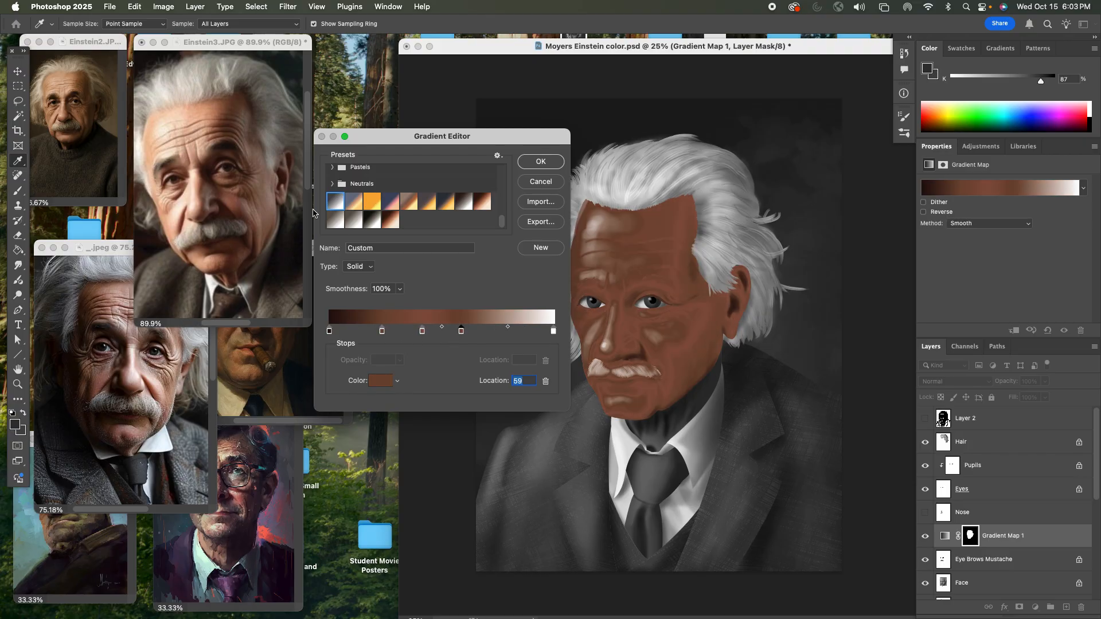
pyautogui.click(208, 112)
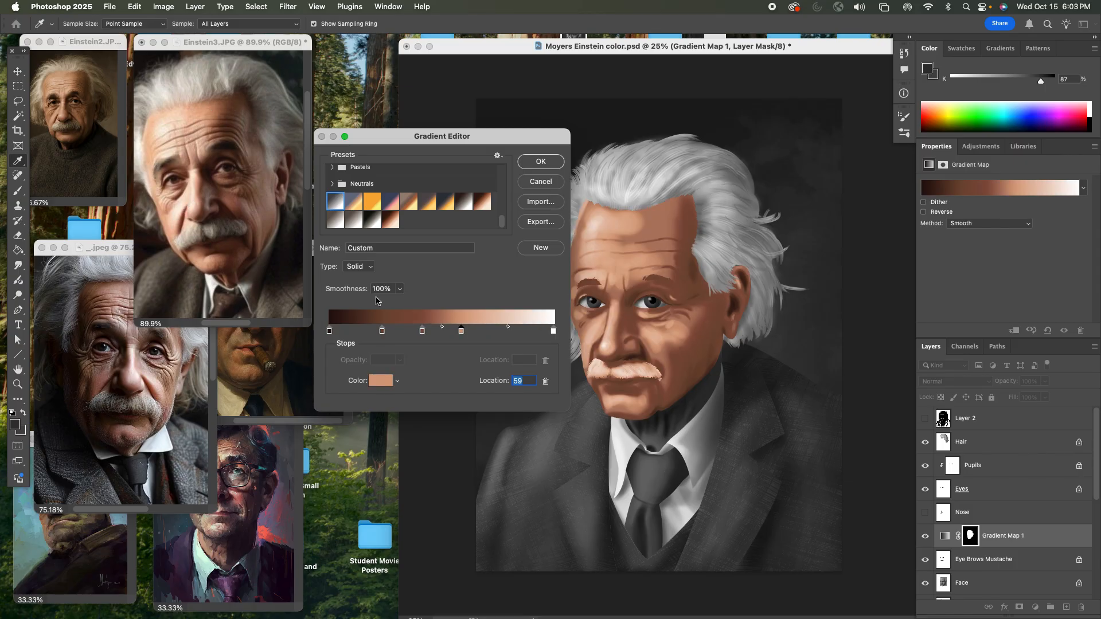
pyautogui.moveTo(552, 331); pyautogui.dragTo(541, 331)
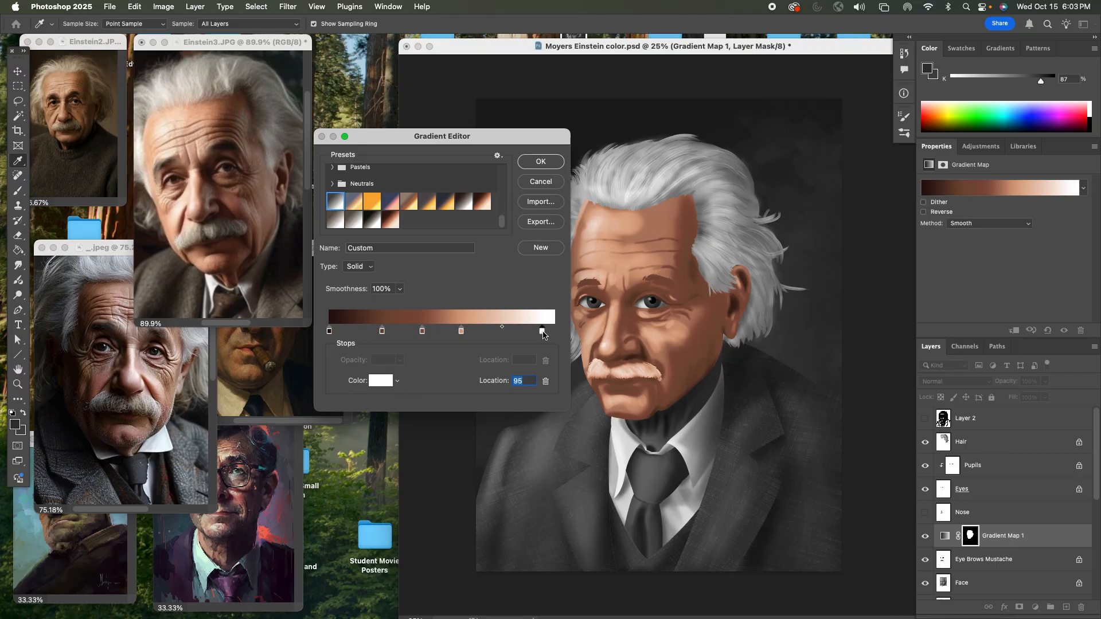
pyautogui.moveTo(461, 332); pyautogui.dragTo(497, 335)
pyautogui.click(477, 334)
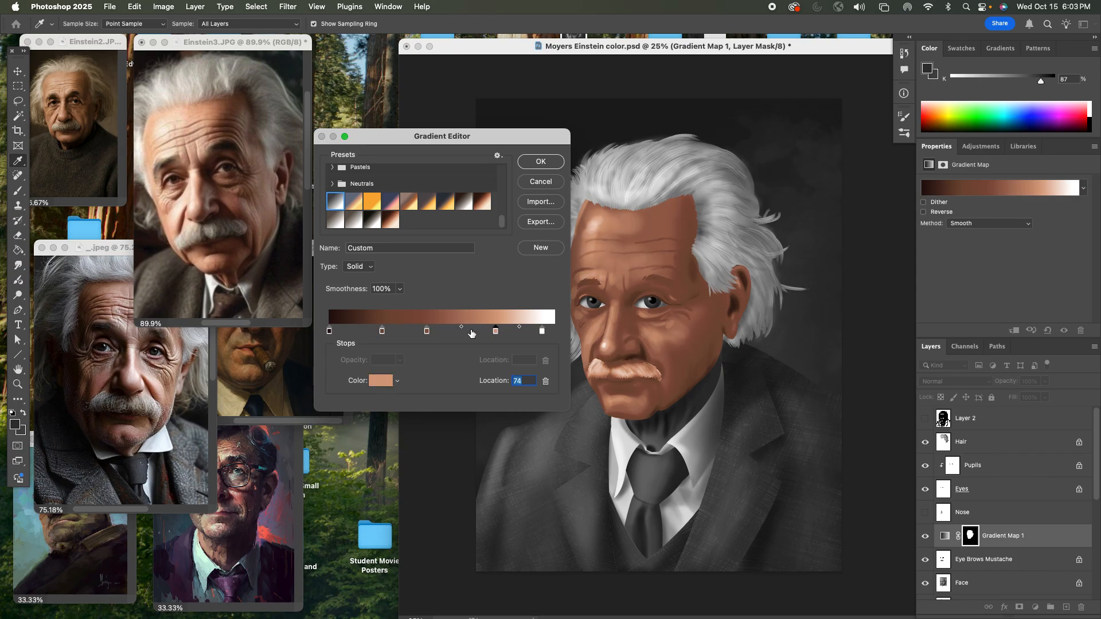
# Add a gradient stop at location 63 and color it with an orange-brown skin tone sampled from the upper forehead in Einstein3.JPG
pyautogui.click(471, 333)
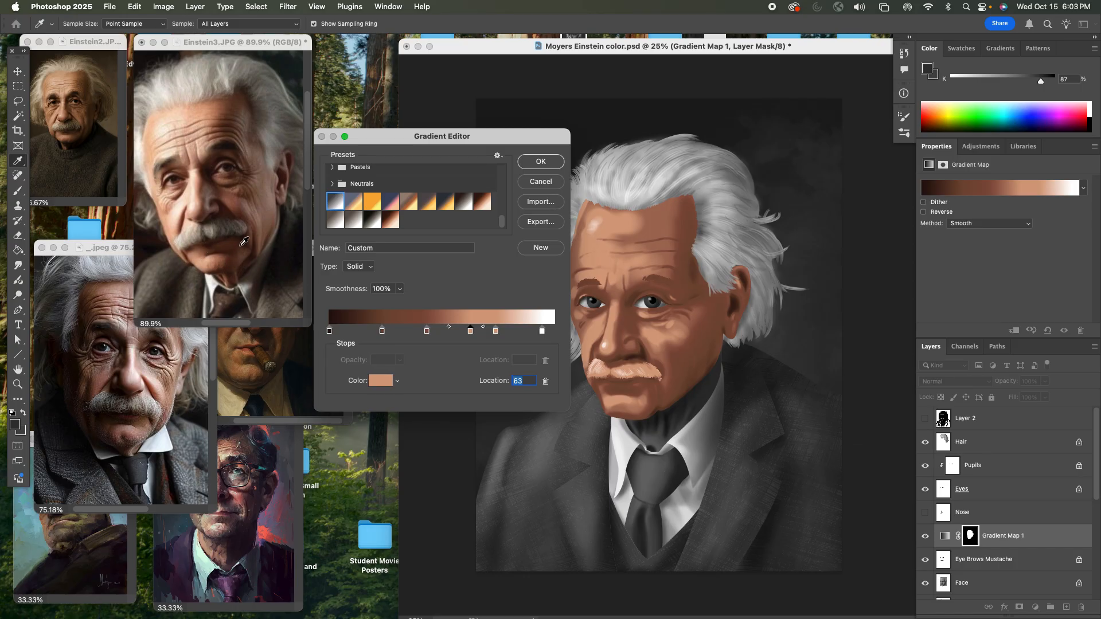
pyautogui.click(262, 236)
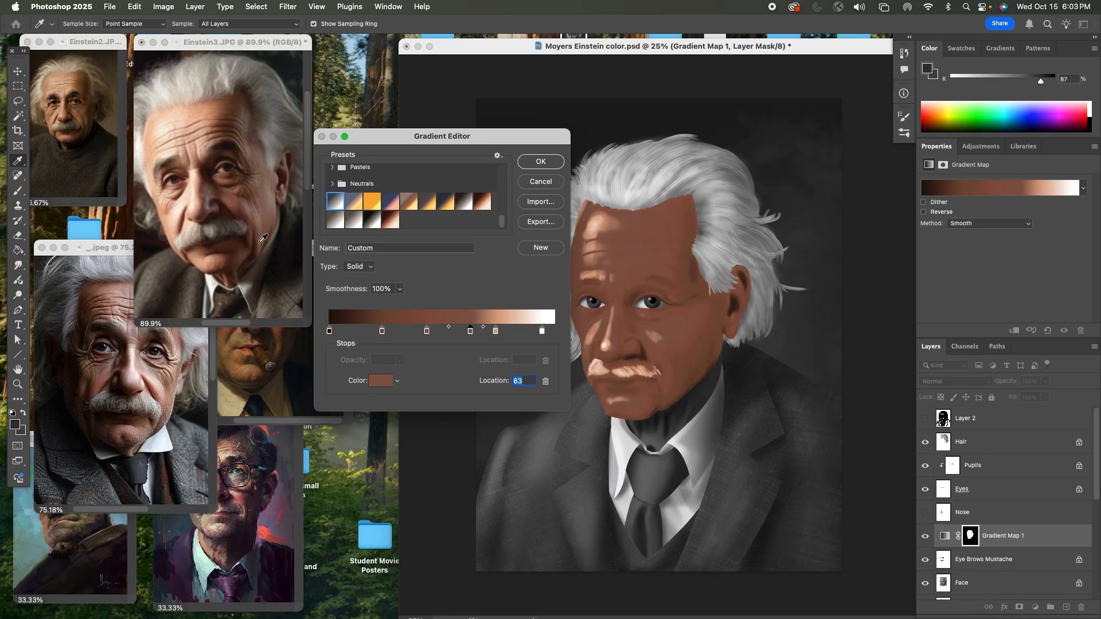
pyautogui.click(271, 212)
pyautogui.click(272, 197)
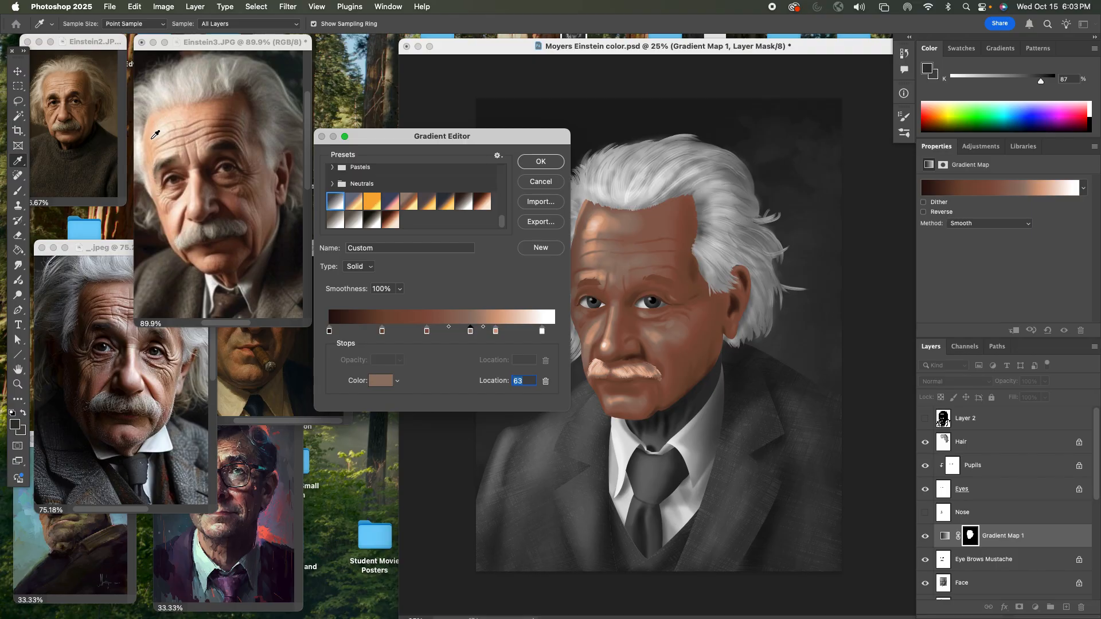
pyautogui.click(218, 102)
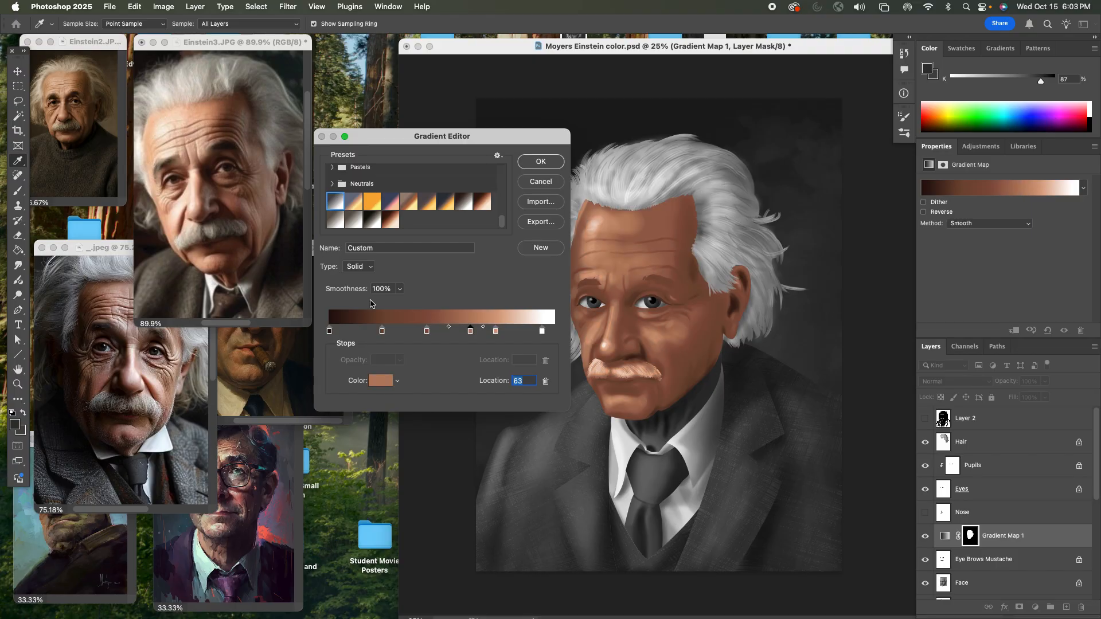
# Redistribute the gradient's color stops, setting the white stop to location 93 and the darkest stop to location 9
pyautogui.moveTo(427, 331); pyautogui.dragTo(397, 331)
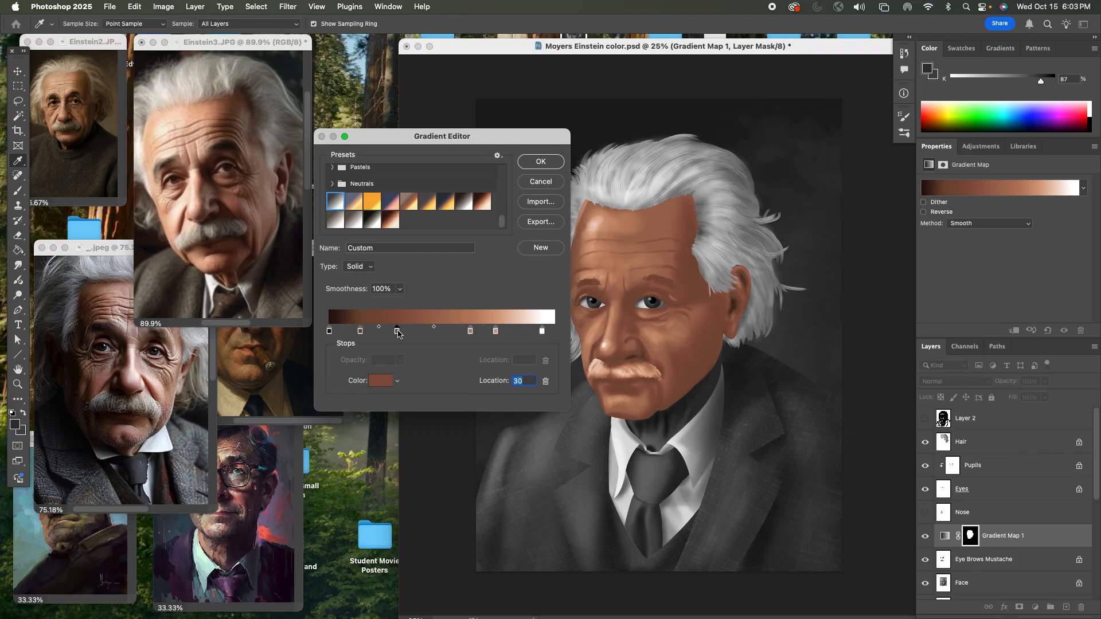
pyautogui.moveTo(470, 331); pyautogui.dragTo(537, 331)
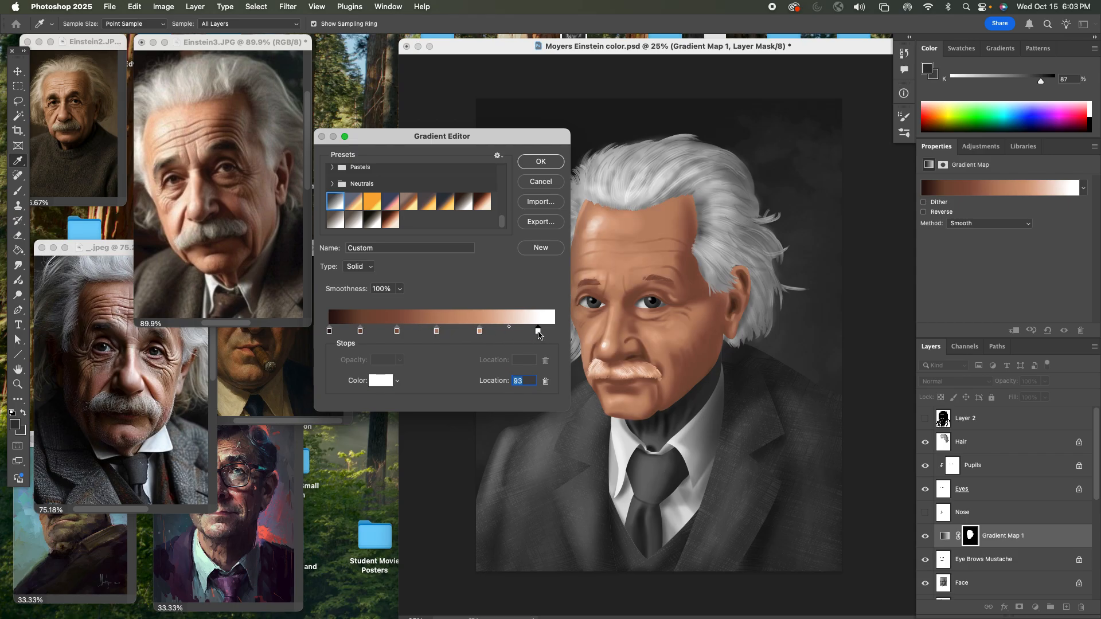
pyautogui.moveTo(329, 331); pyautogui.dragTo(356, 334)
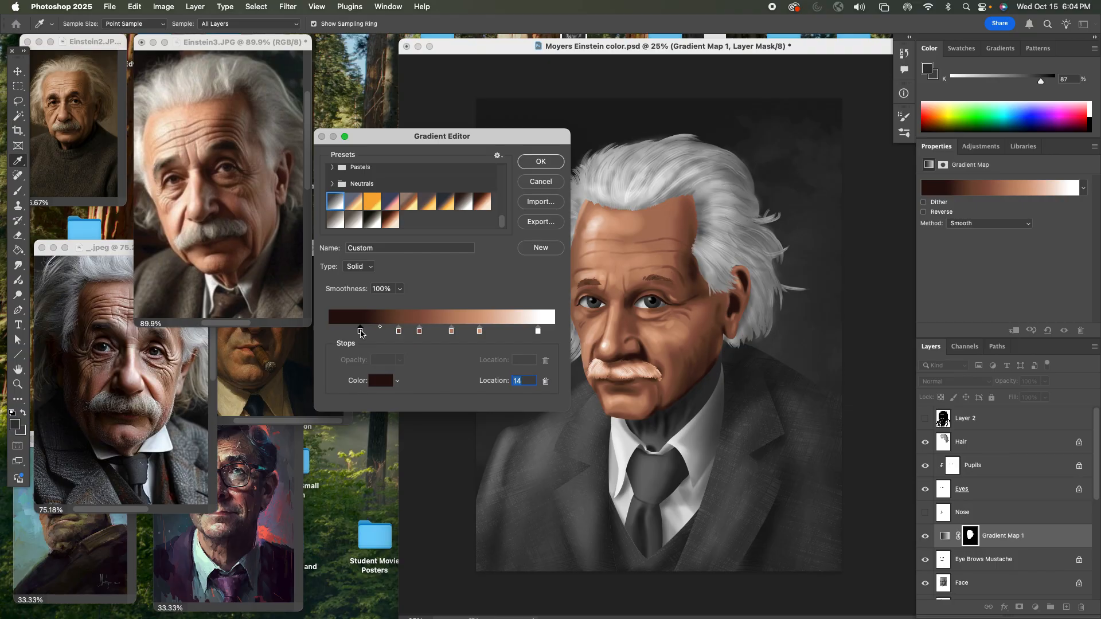
pyautogui.moveTo(356, 332); pyautogui.dragTo(348, 332)
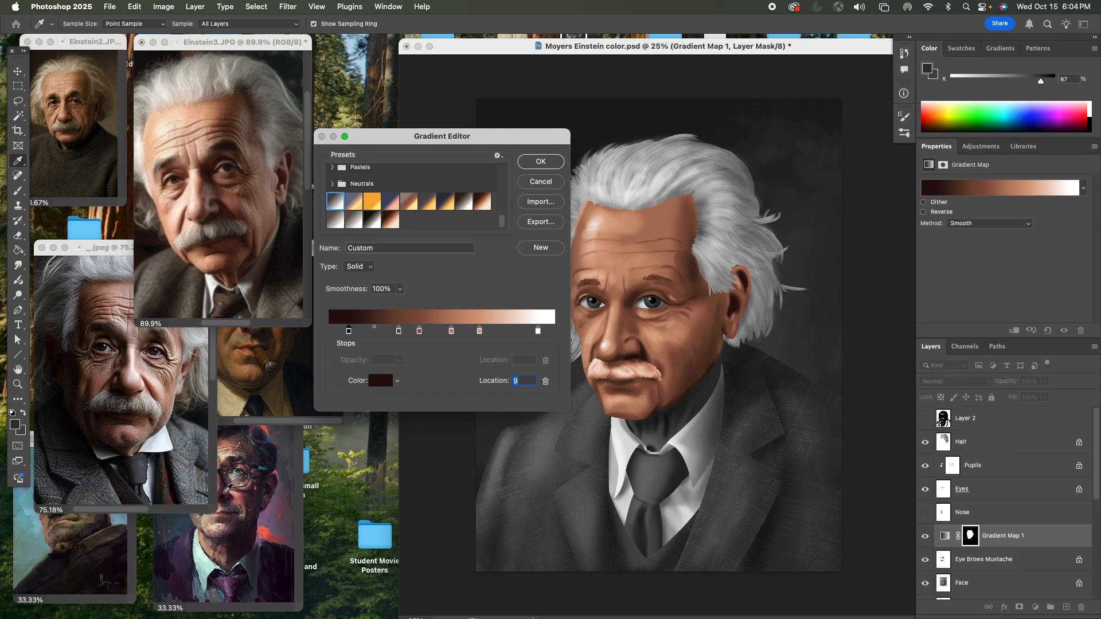
# Recolor the two darkest stops with dark purple and maroon shadow tones sampled from Bill Gates.jpeg, and move the second stop to location 24
pyautogui.click(247, 538)
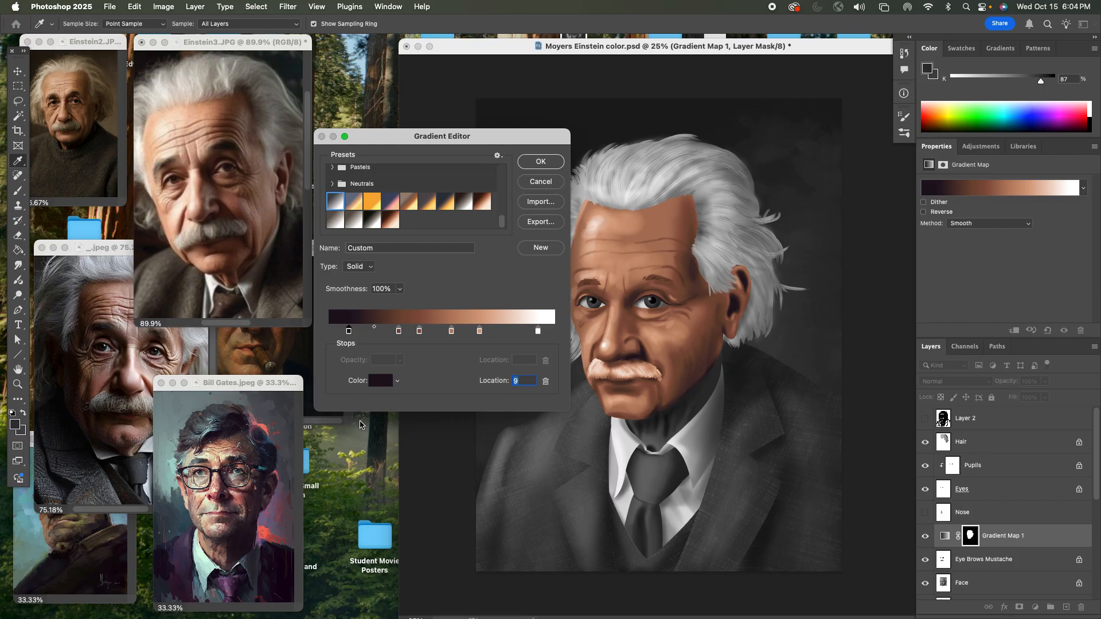
pyautogui.click(398, 332)
pyautogui.click(248, 497)
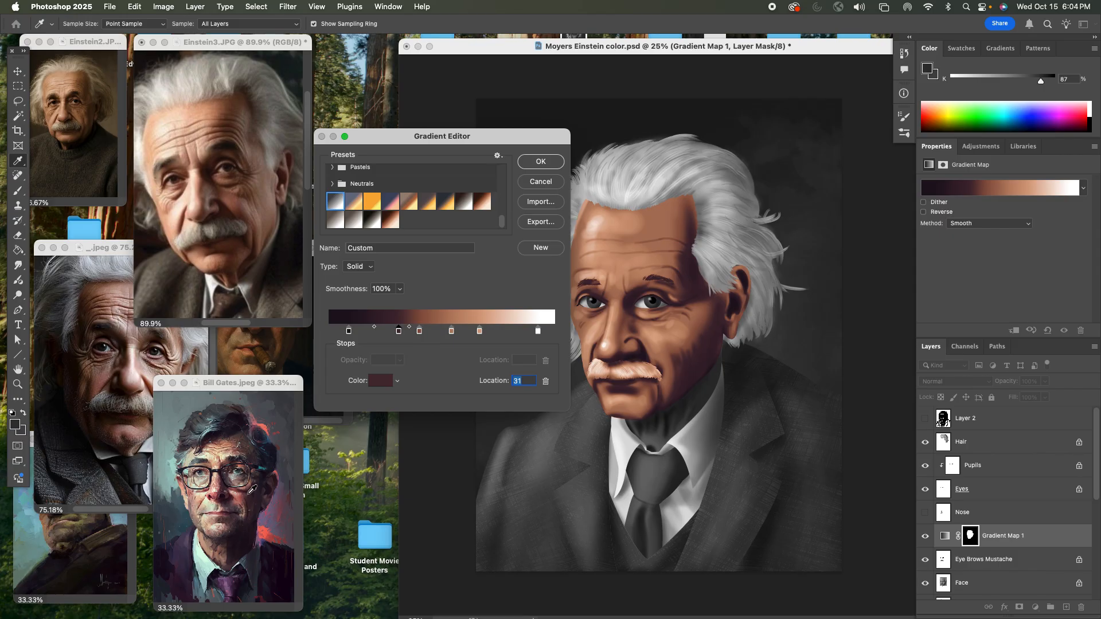
pyautogui.click(246, 490)
pyautogui.moveTo(398, 331); pyautogui.dragTo(382, 331)
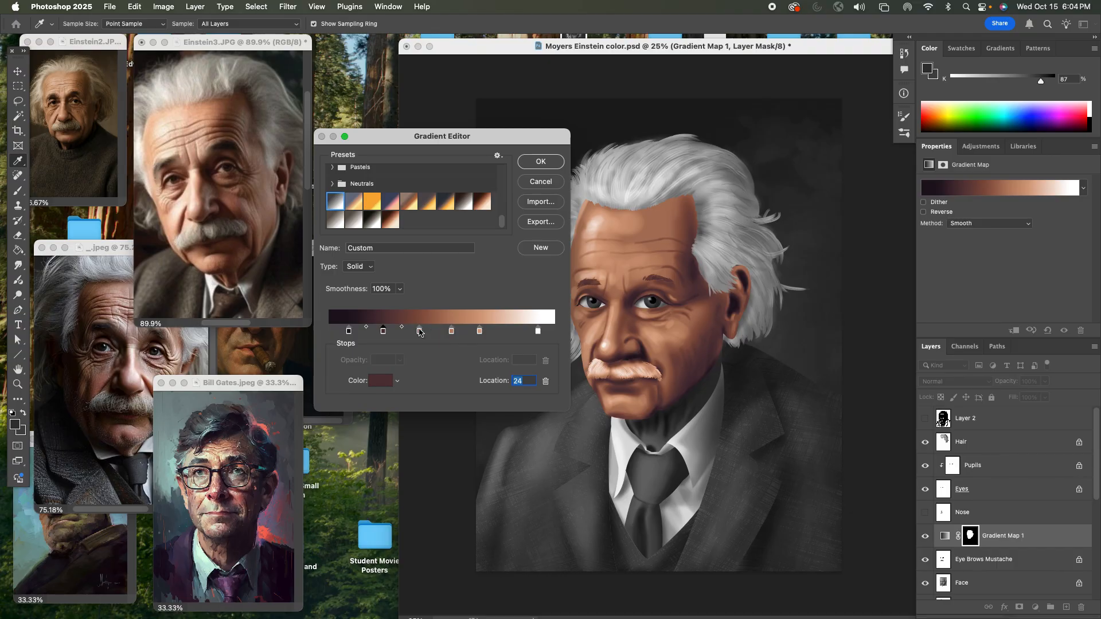
# Recolor the stop at location 40 with a red sampled from the cheek in Bill Gates.jpeg, and move the peach stop to location 70
pyautogui.click(419, 331)
pyautogui.click(243, 496)
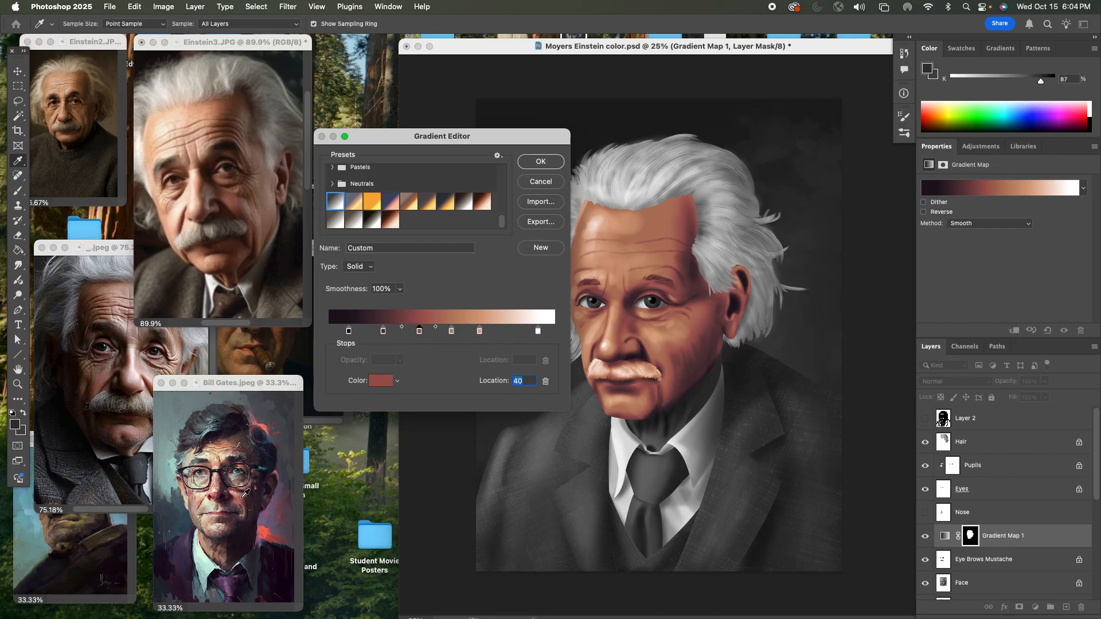
pyautogui.click(479, 331)
pyautogui.moveTo(480, 331); pyautogui.dragTo(485, 331)
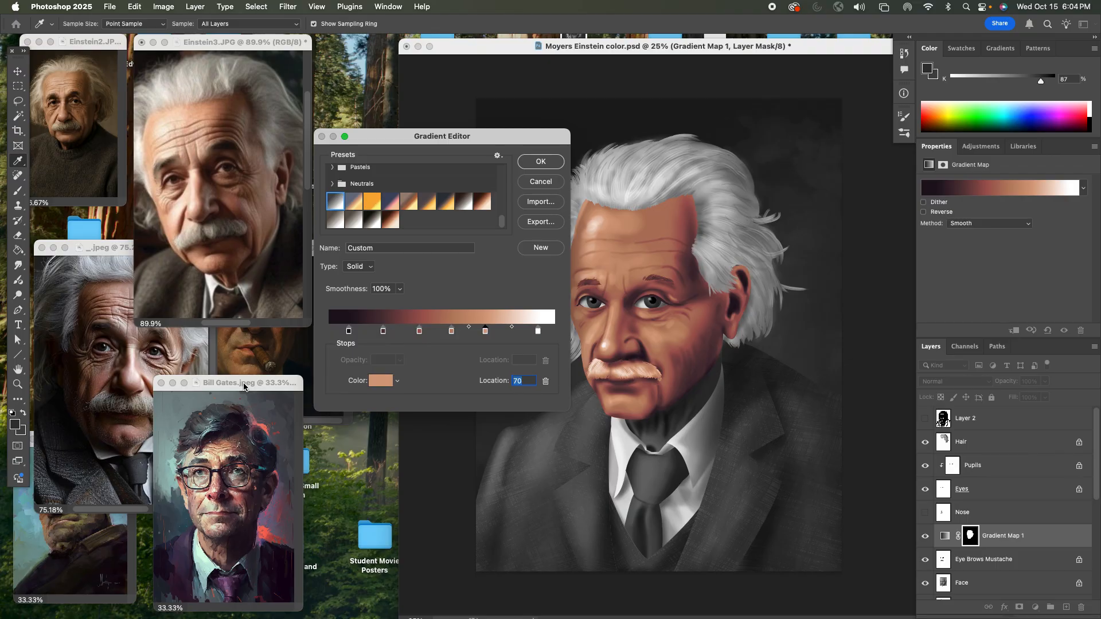
# Recolor the stop at location 70 with a light tan sampled from the forehead in _ (1).jpeg, and accept the face gradient
pyautogui.click(131, 542)
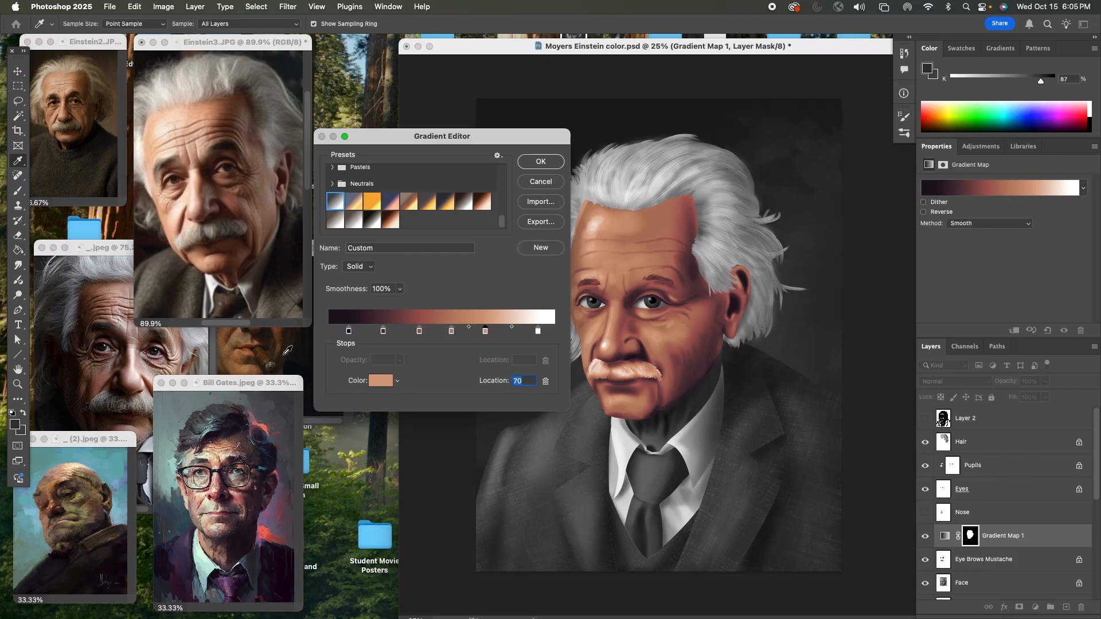
pyautogui.click(320, 423)
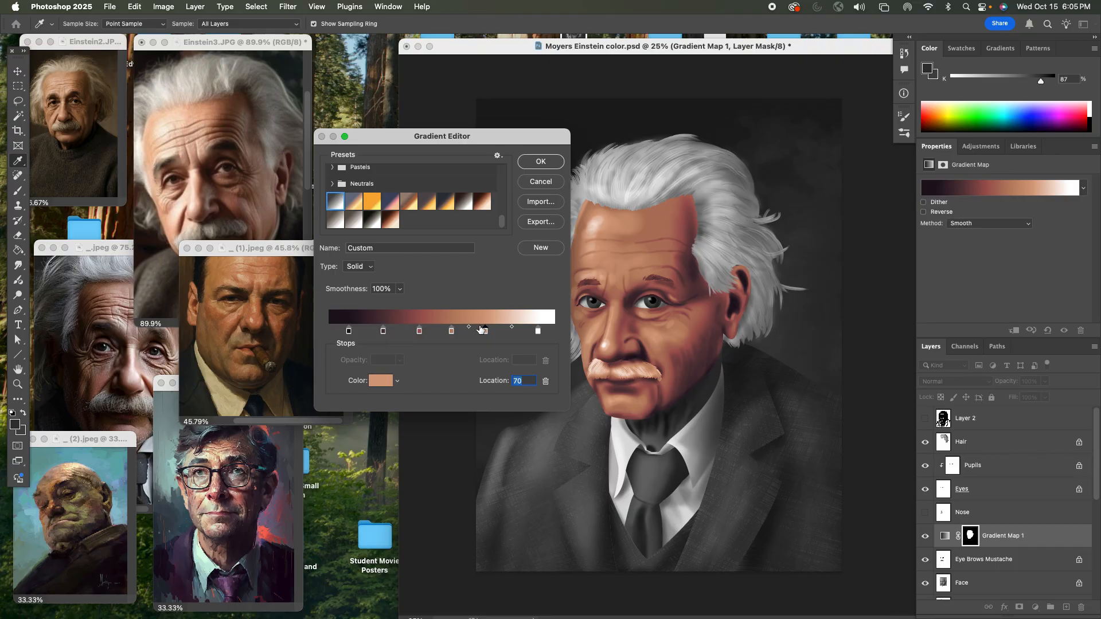
pyautogui.click(236, 265)
pyautogui.click(243, 262)
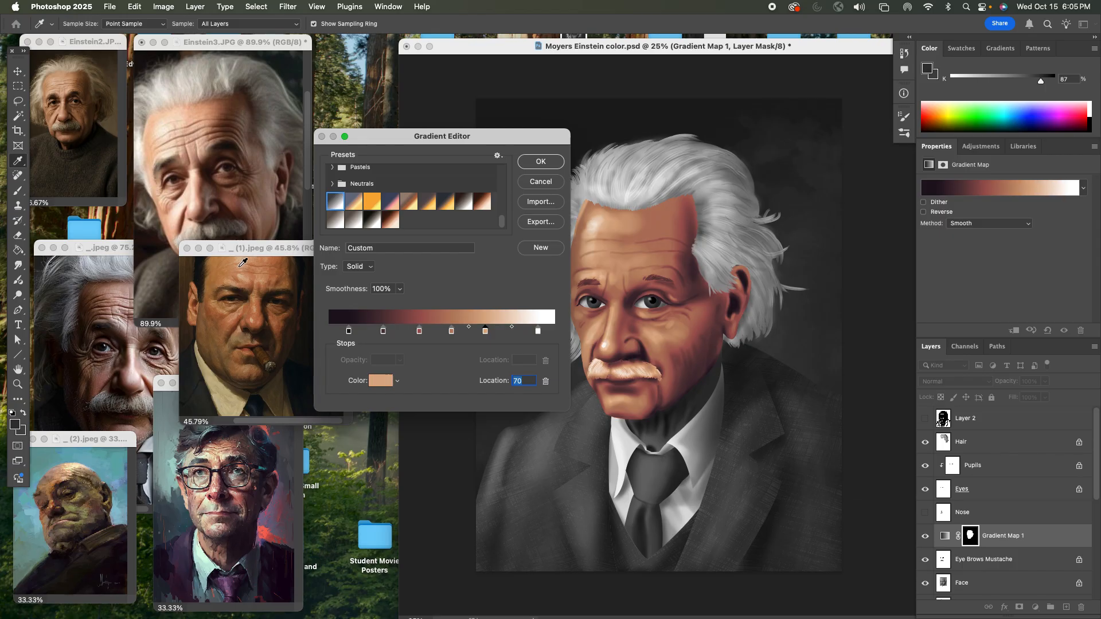
pyautogui.click(539, 332)
pyautogui.click(554, 162)
pyautogui.press('z')
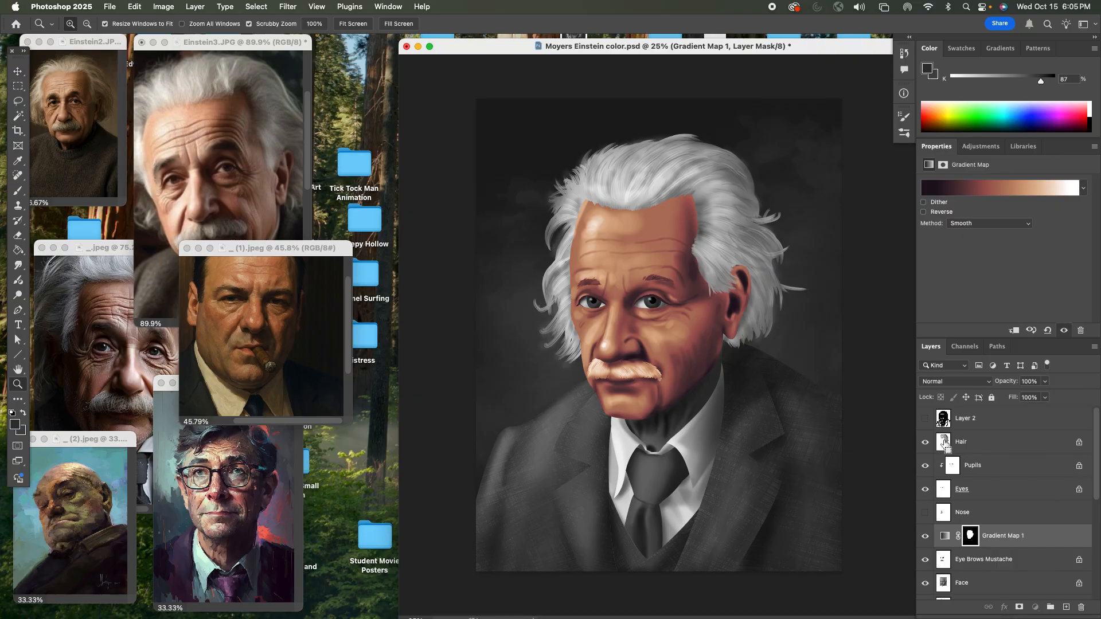
# Load the Hair layer's pixels as a selection, make Hair the active layer, and undo the selection
pyautogui.keyDown('super'); pyautogui.click(943, 442); pyautogui.keyUp('super')
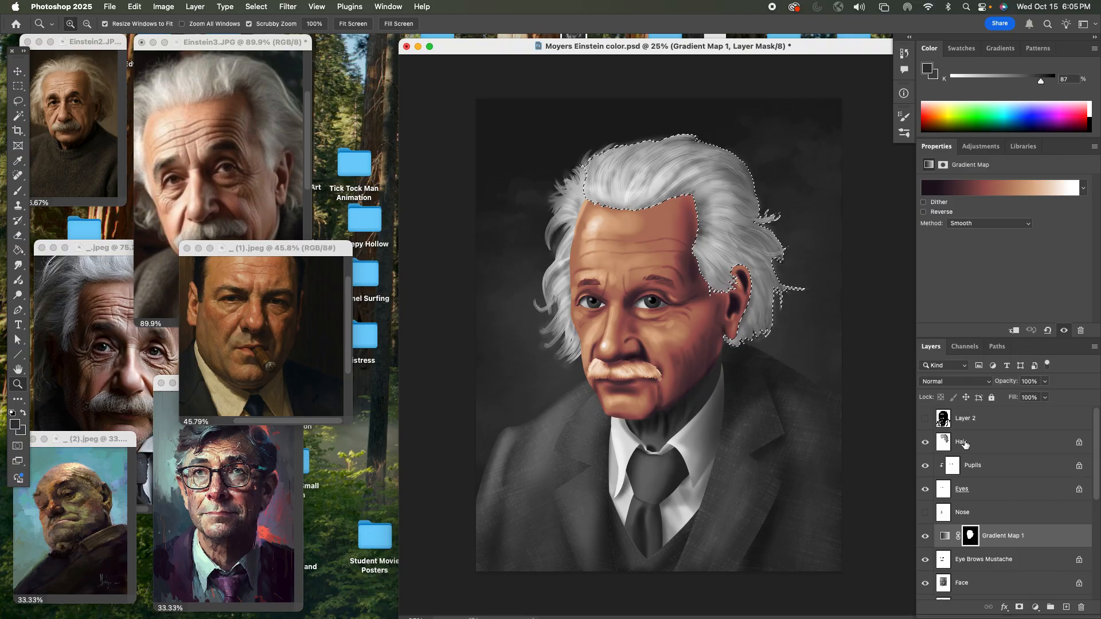
pyautogui.click(974, 442)
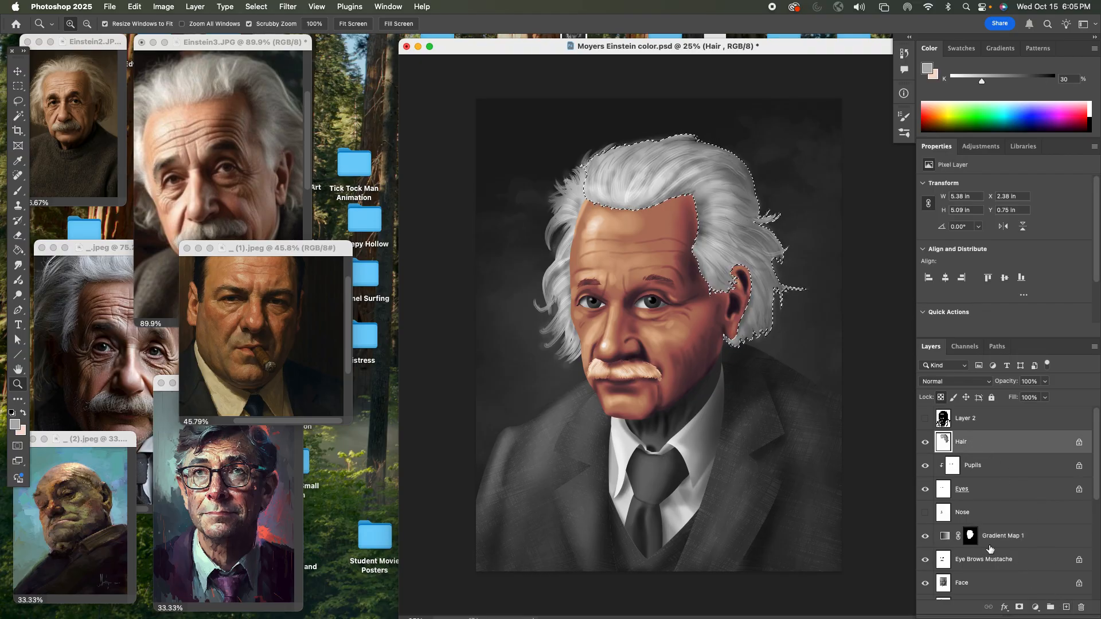
pyautogui.moveTo(973, 533); pyautogui.dragTo(944, 565)
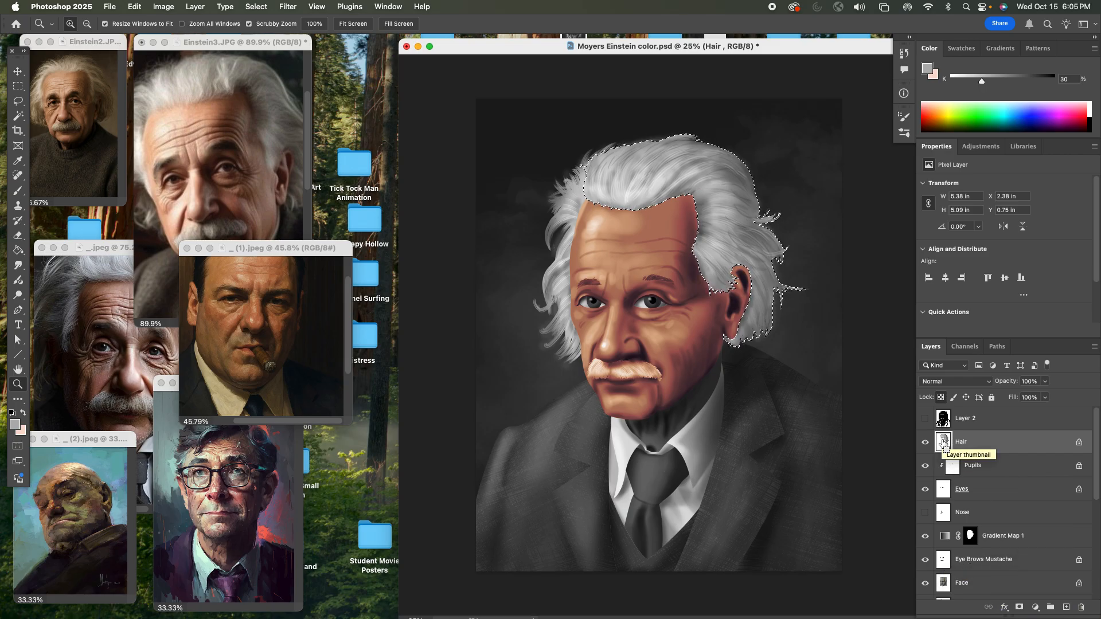
pyautogui.press('super+z')
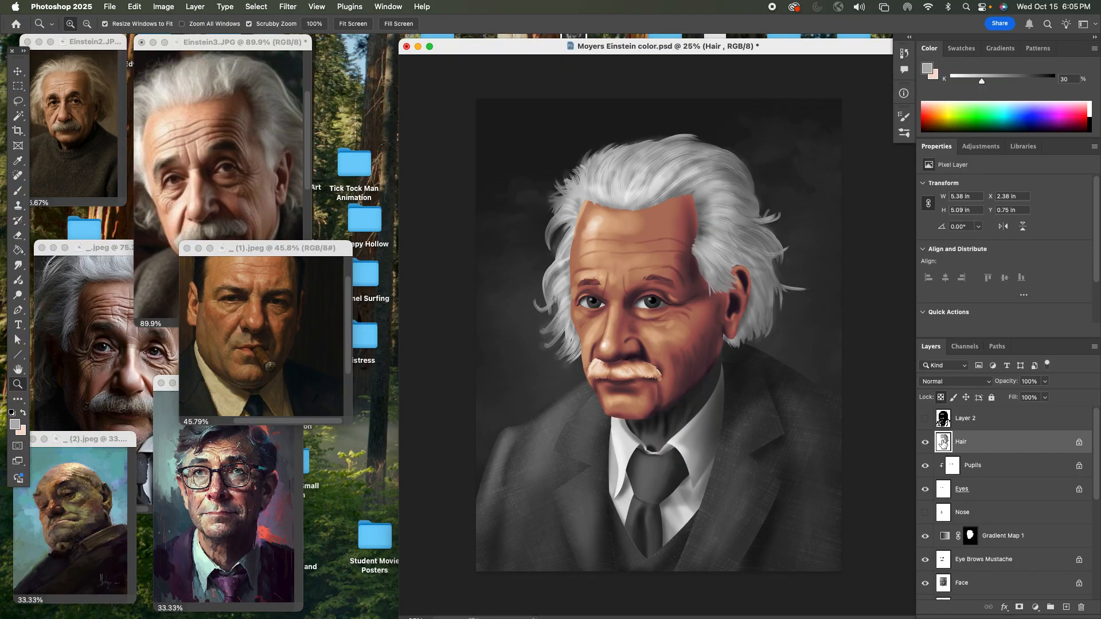
# Add a Gradient Map adjustment layer above the Hair layer and apply the Flesh 2 gradient preset to it
pyautogui.click(1035, 607)
pyautogui.moveTo(1036, 609)
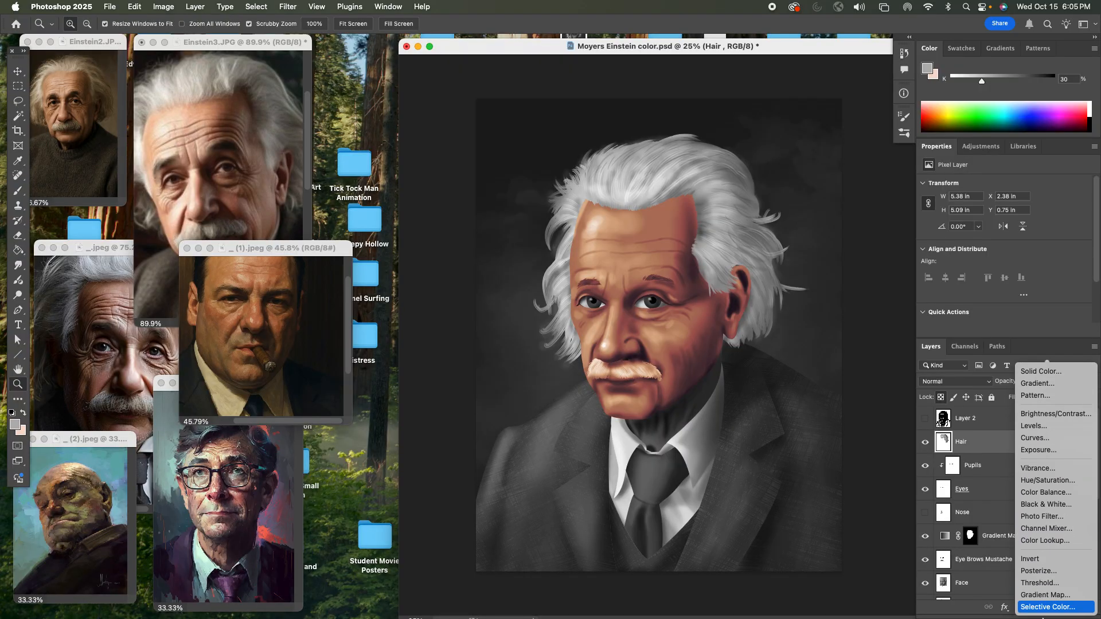
pyautogui.click(1043, 596)
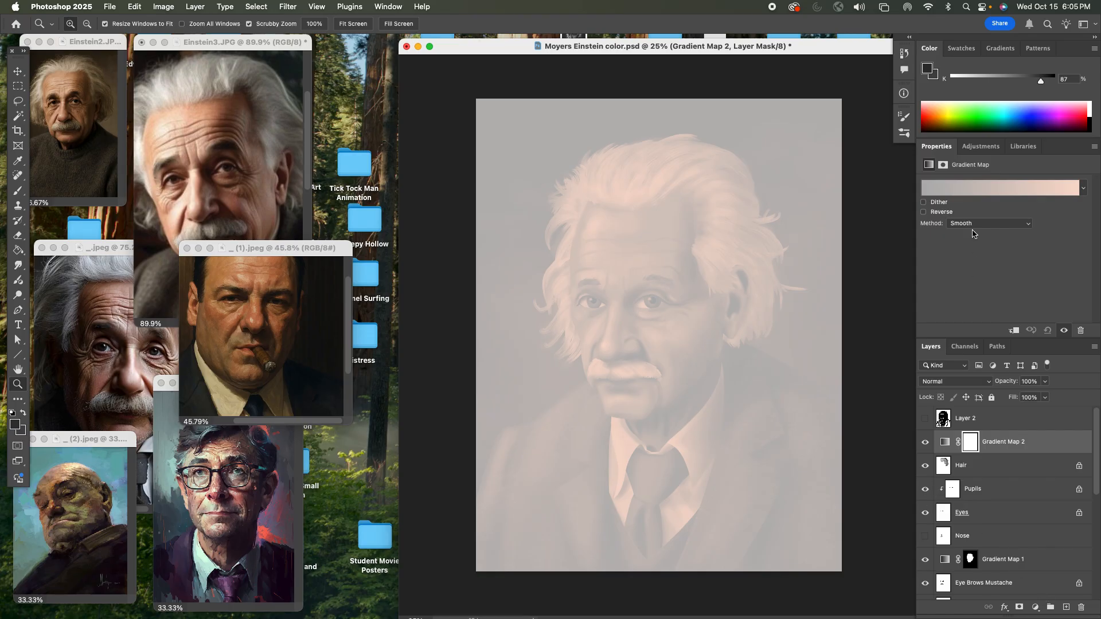
pyautogui.click(974, 192)
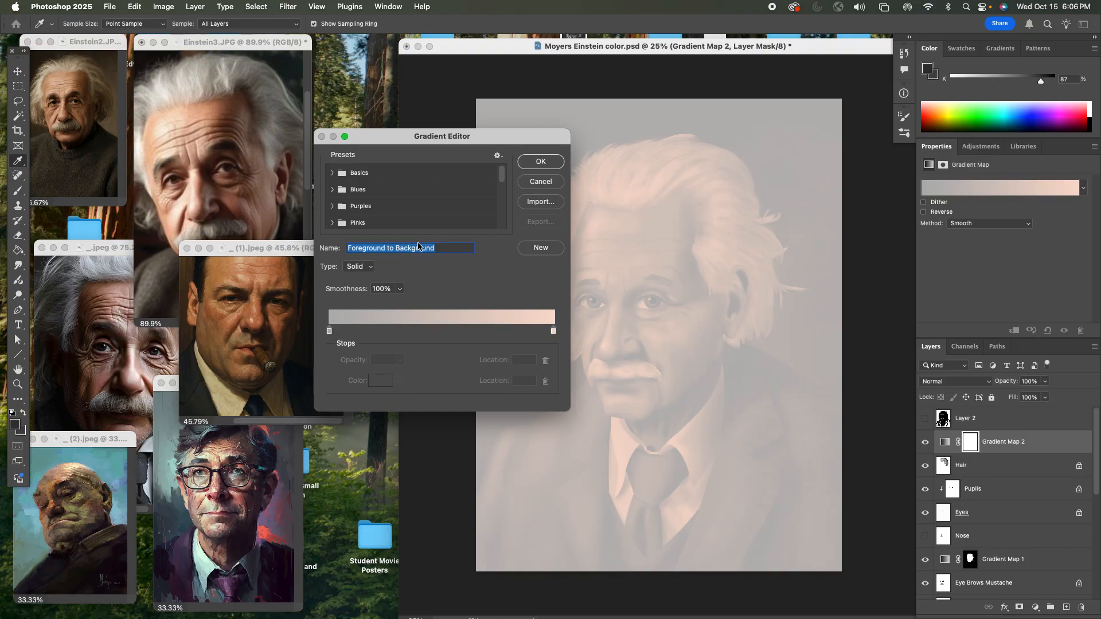
pyautogui.moveTo(503, 175); pyautogui.dragTo(496, 241)
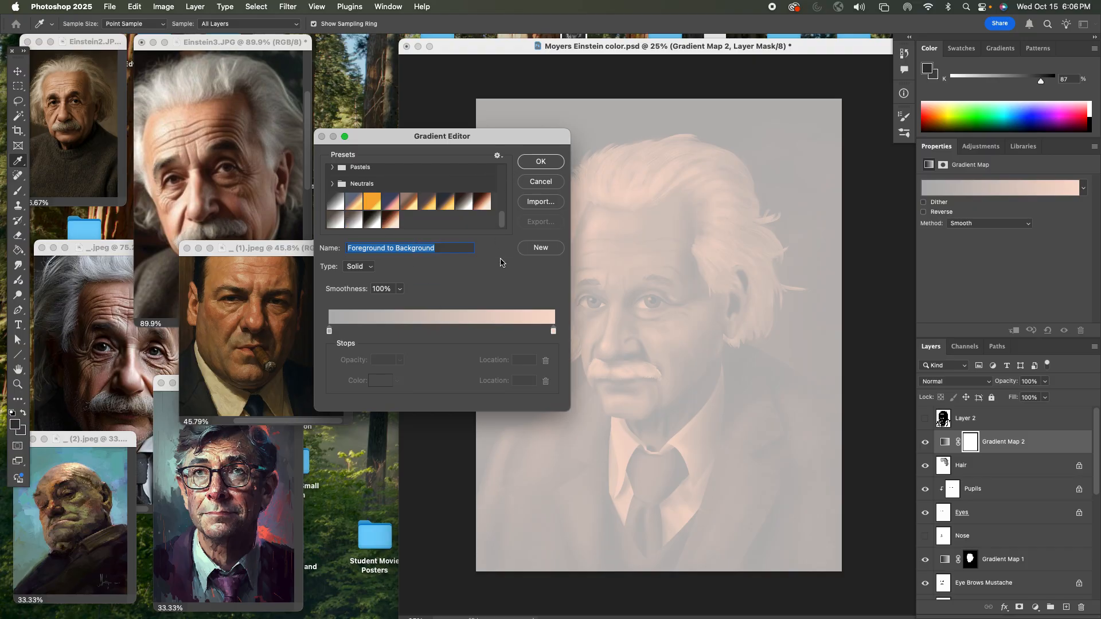
pyautogui.click(390, 218)
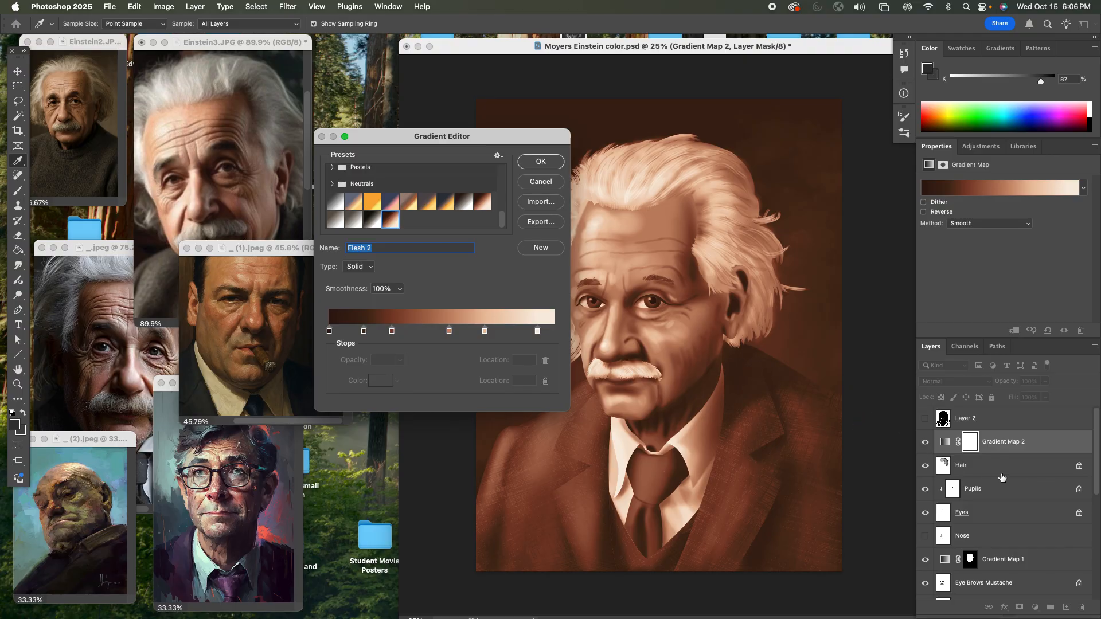
# Cancel the Flesh 2 gradient choice and undo the unmasked Gradient Map 2 adjustment layer
pyautogui.click(537, 183)
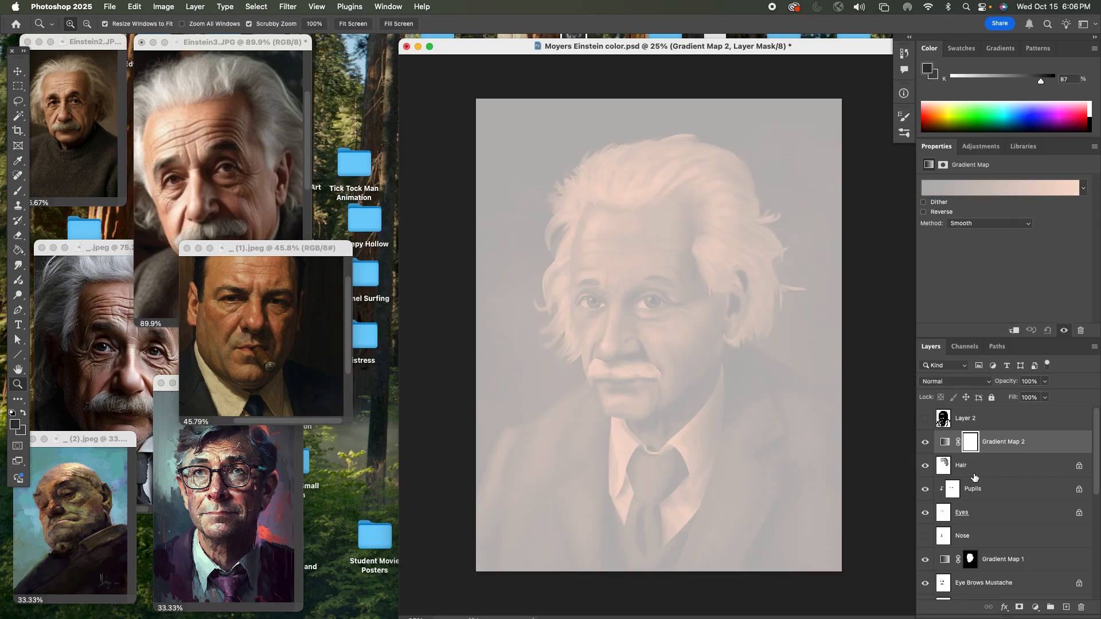
pyautogui.press('super+z')
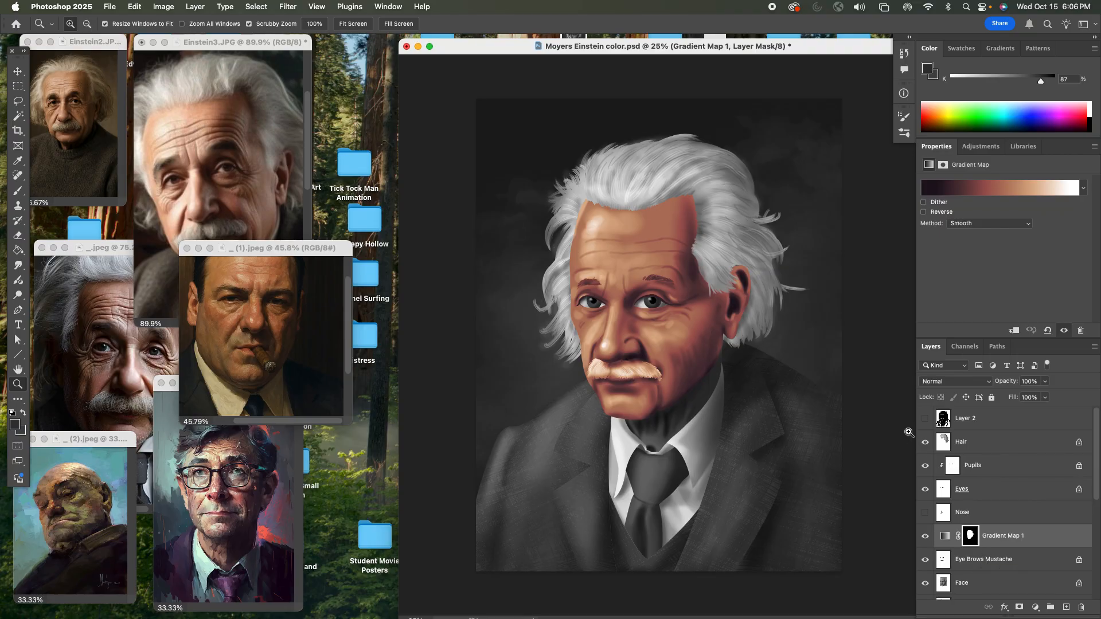
# Save the face gradient of Gradient Map 1 as a new preset, name it flesh 3, and accept the gradient
pyautogui.click(961, 186)
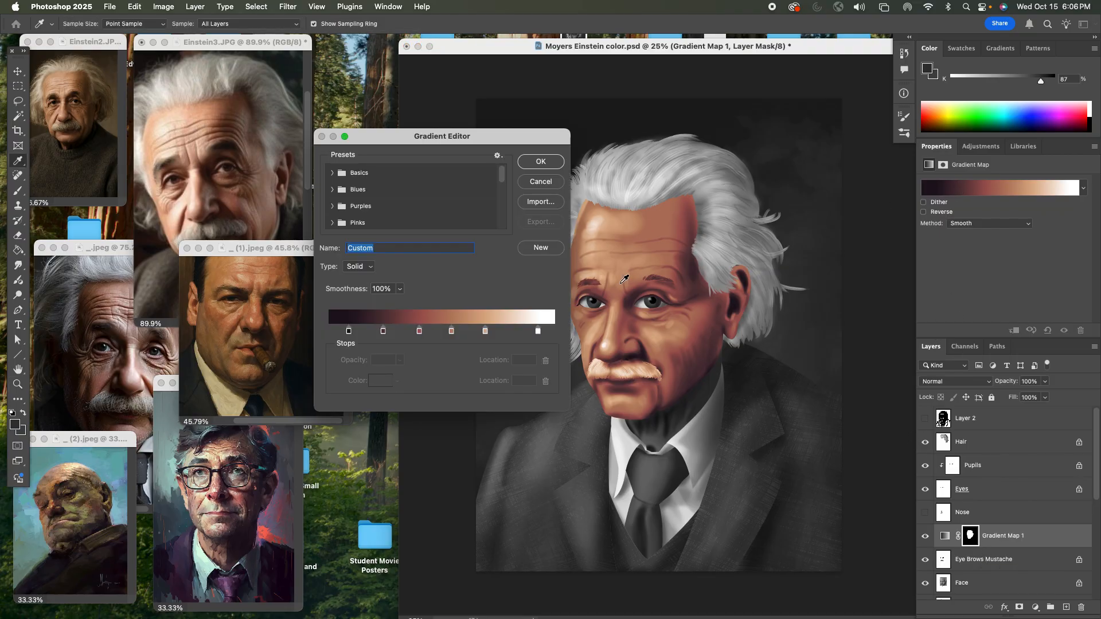
pyautogui.click(542, 249)
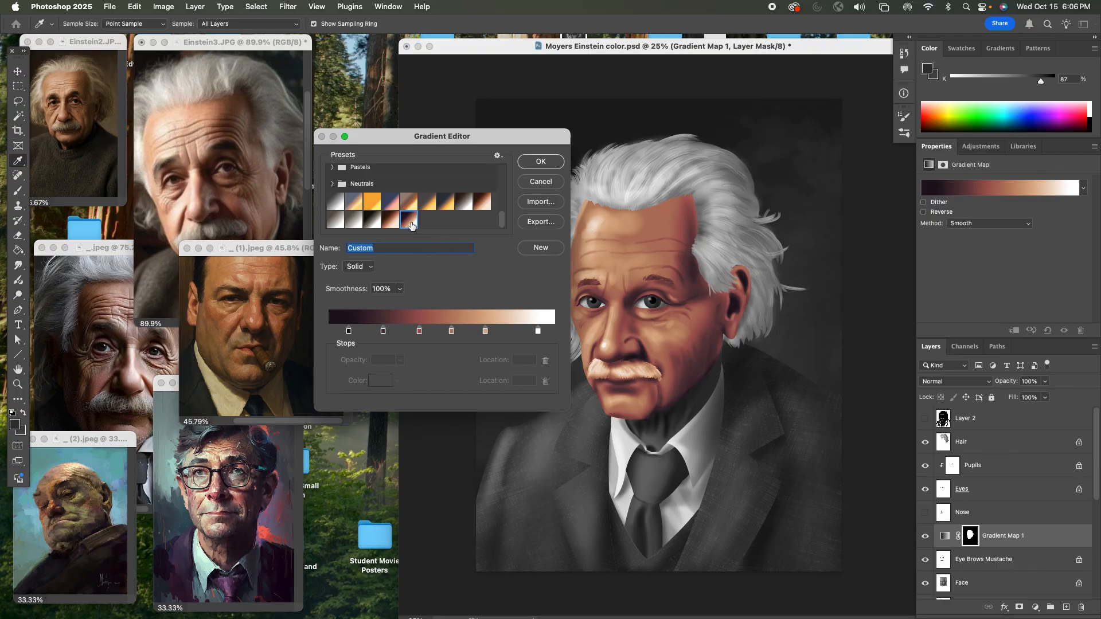
pyautogui.doubleClick(410, 221)
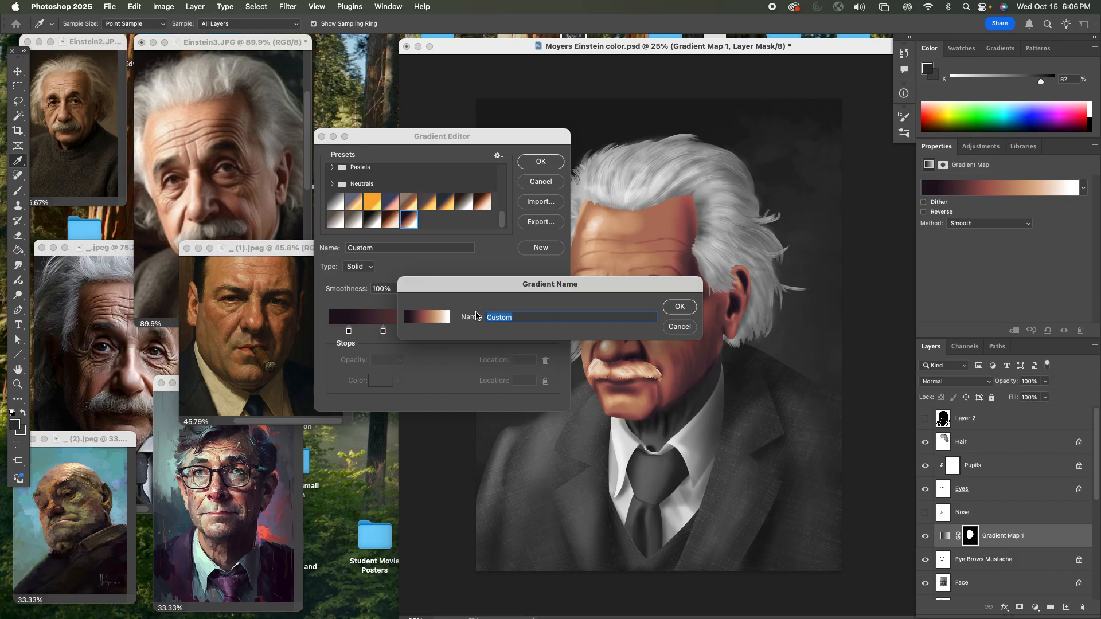
pyautogui.write('flesh 3')
pyautogui.click(679, 307)
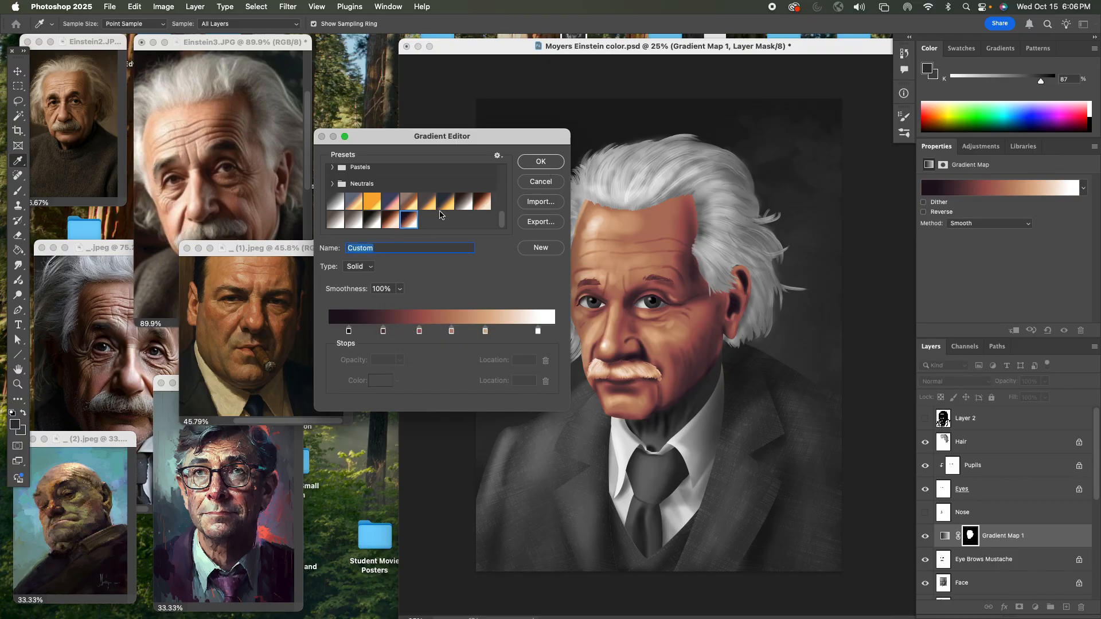
pyautogui.click(548, 164)
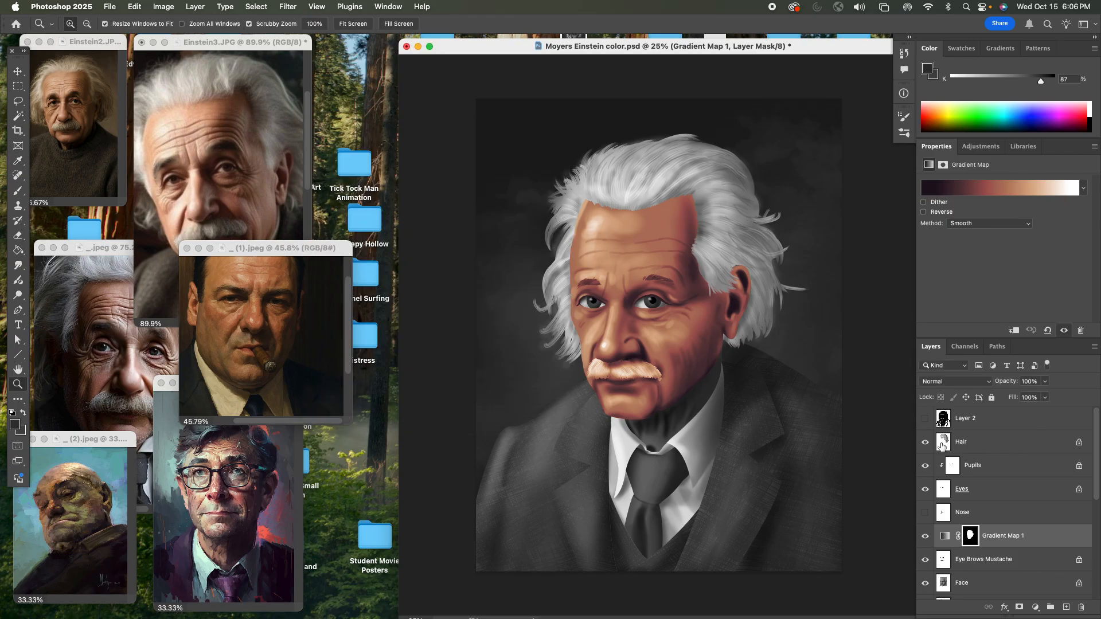
# Make Hair the active layer and load its pixels as a selection
pyautogui.click(946, 444)
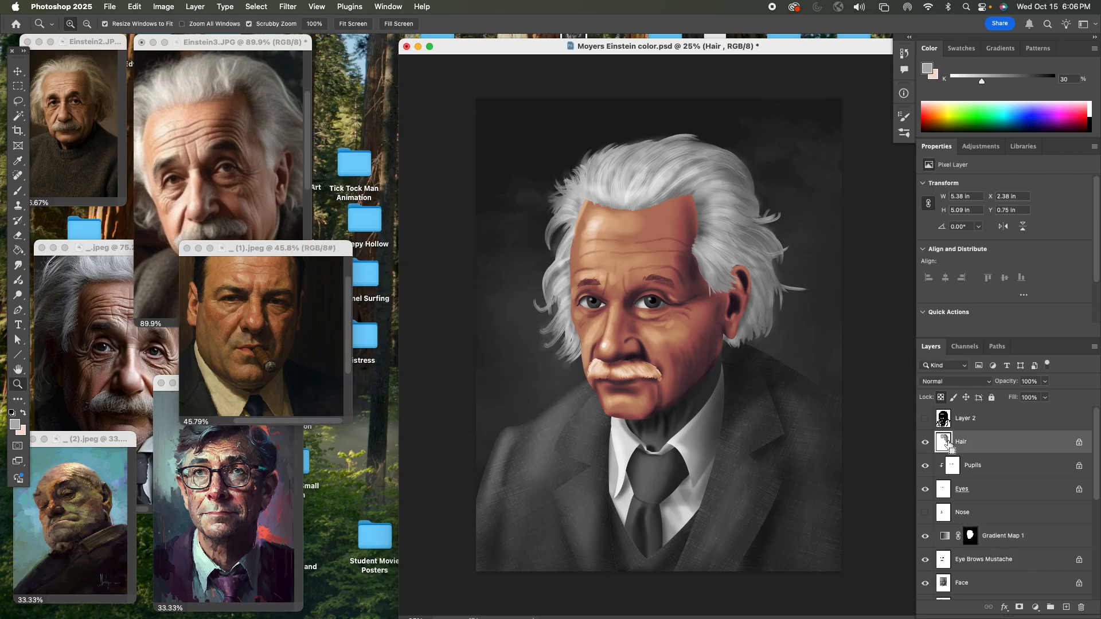
pyautogui.doubleClick(946, 443)
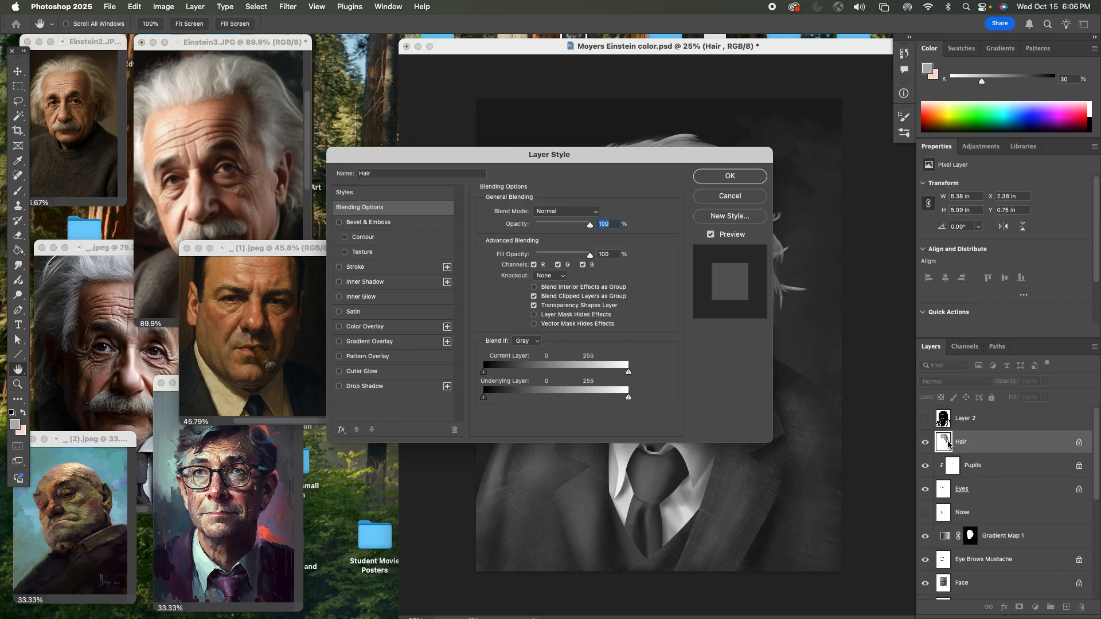
pyautogui.click(729, 176)
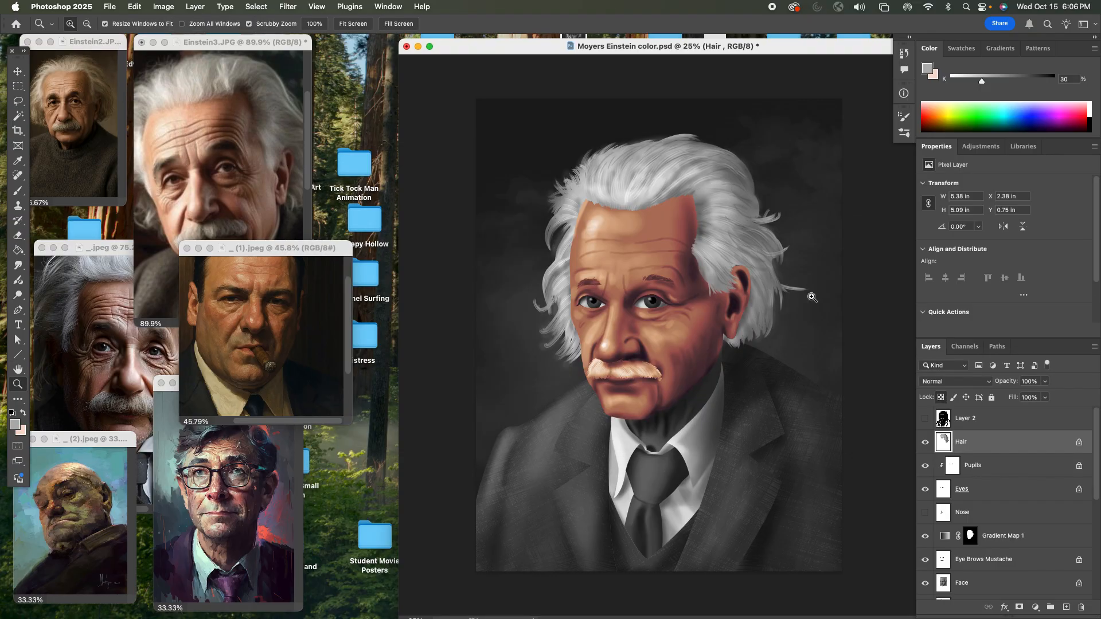
pyautogui.keyDown('super'); pyautogui.click(945, 444); pyautogui.keyUp('super')
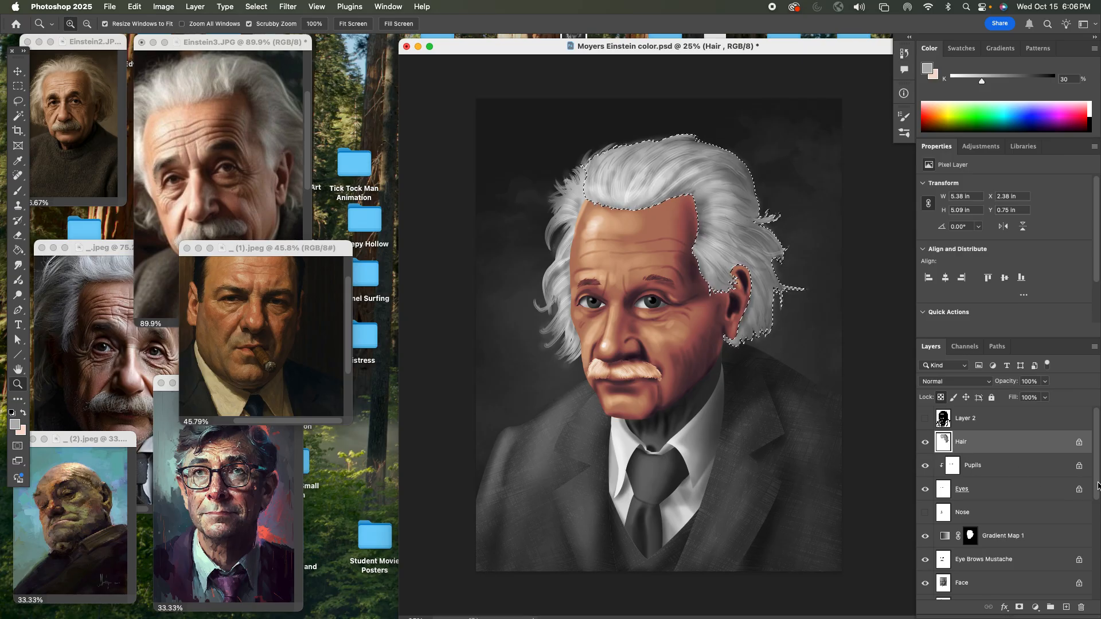
# Load the Hair behind copy layer's pixels as a selection and add the Hair layer's pixels to it
pyautogui.moveTo(1098, 487); pyautogui.dragTo(1097, 498)
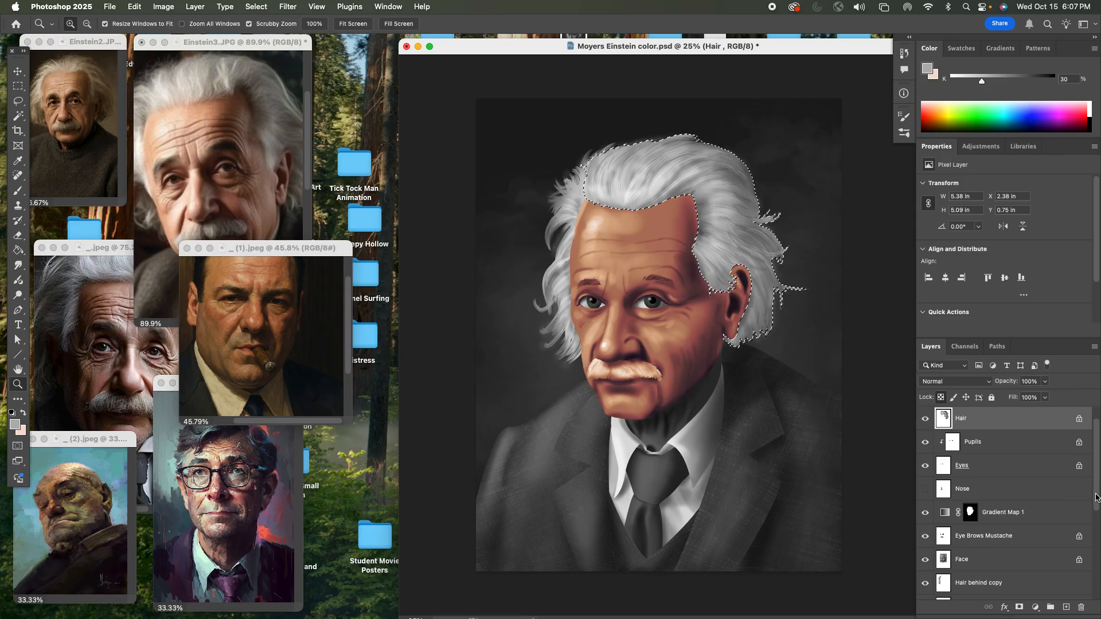
pyautogui.keyDown('super'); pyautogui.click(941, 585); pyautogui.keyUp('super')
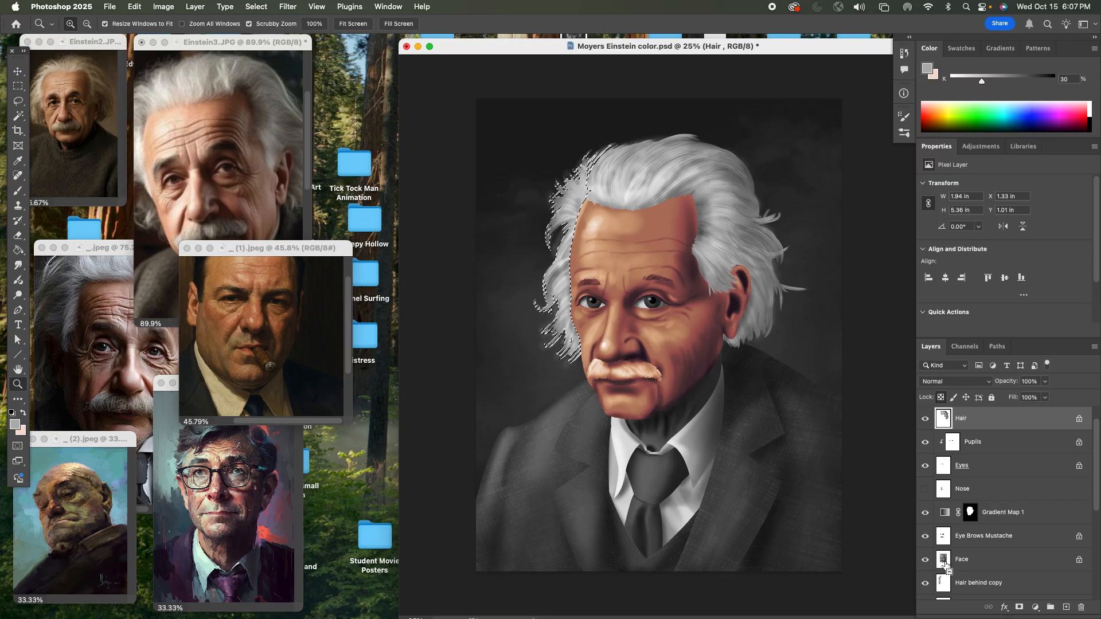
pyautogui.moveTo(1096, 484); pyautogui.dragTo(1097, 465)
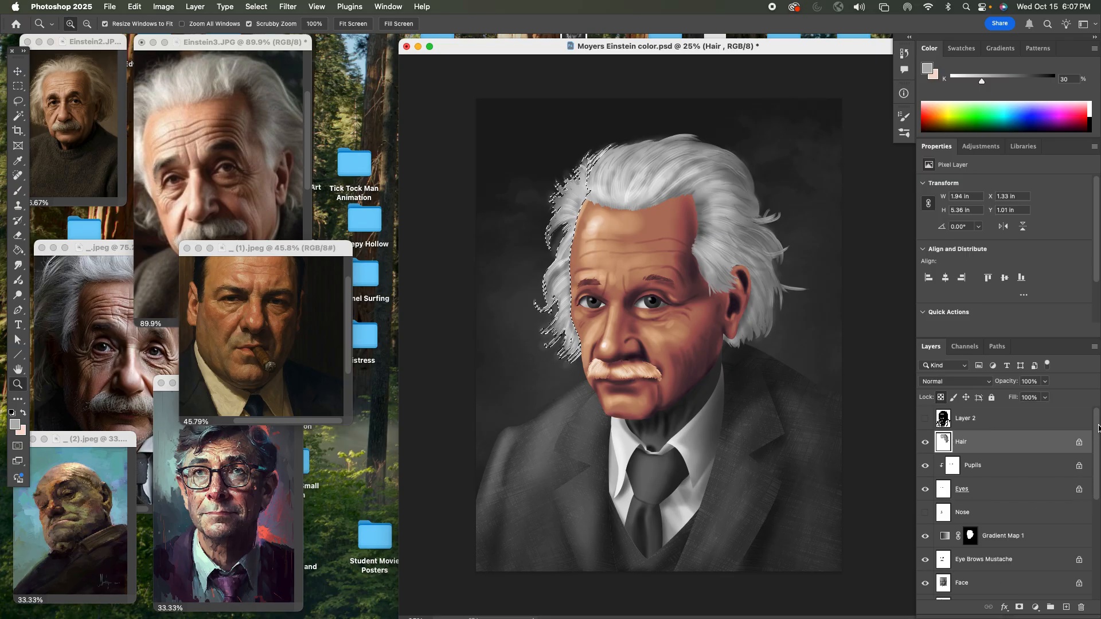
pyautogui.keyDown('super'); pyautogui.click(944, 441); pyautogui.keyUp('super')
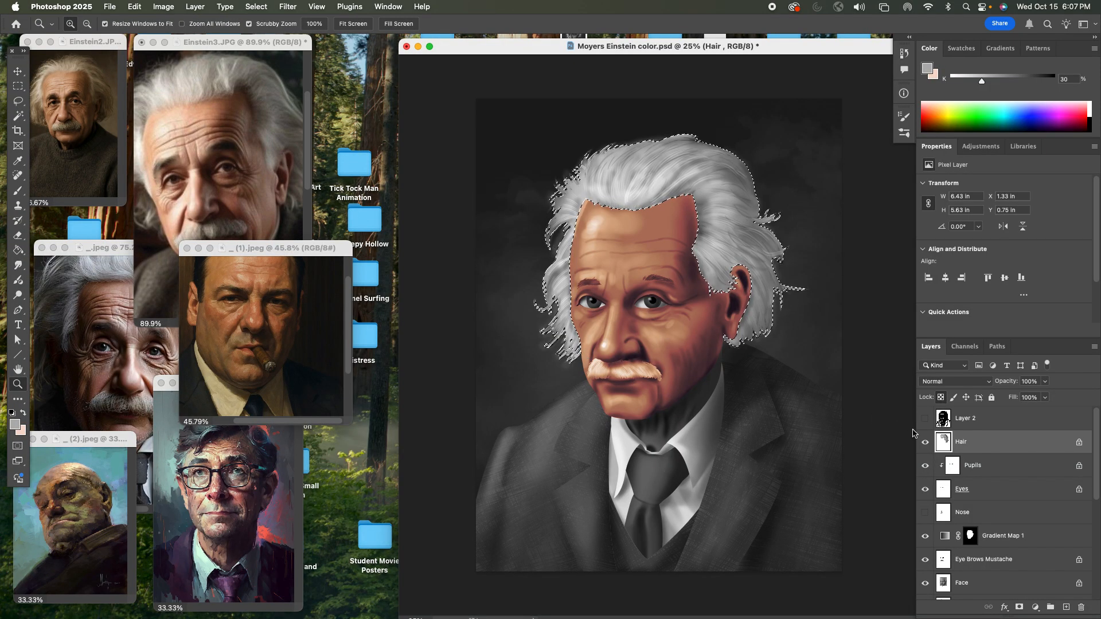
# Undo the last selection change and add the Hair layer's pixels to the selection again
pyautogui.press('super+z')
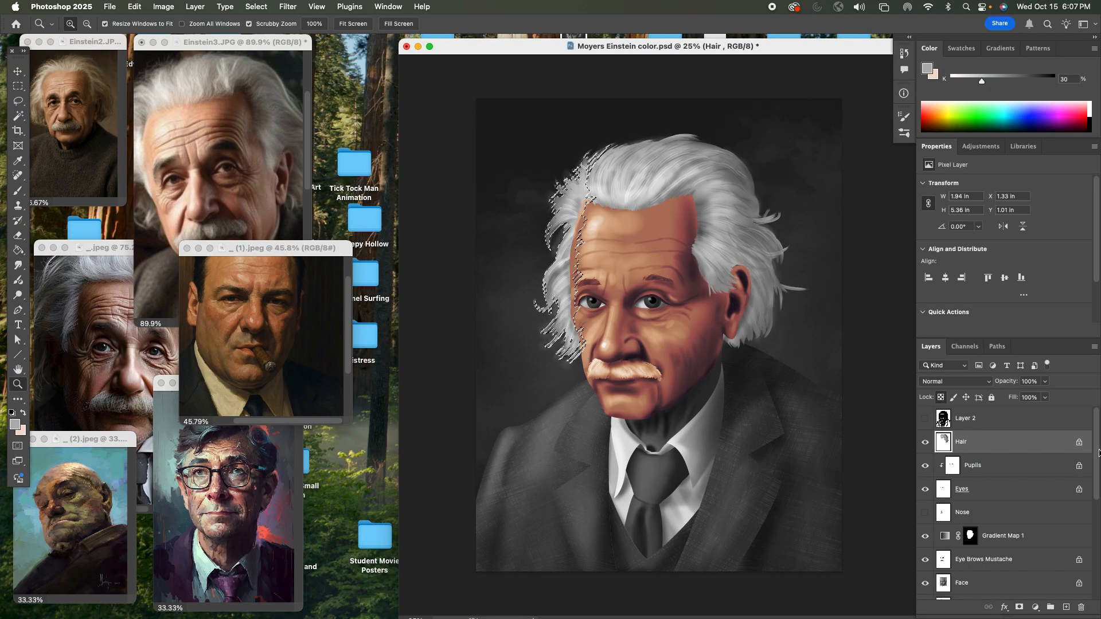
pyautogui.moveTo(1096, 467); pyautogui.dragTo(1094, 512)
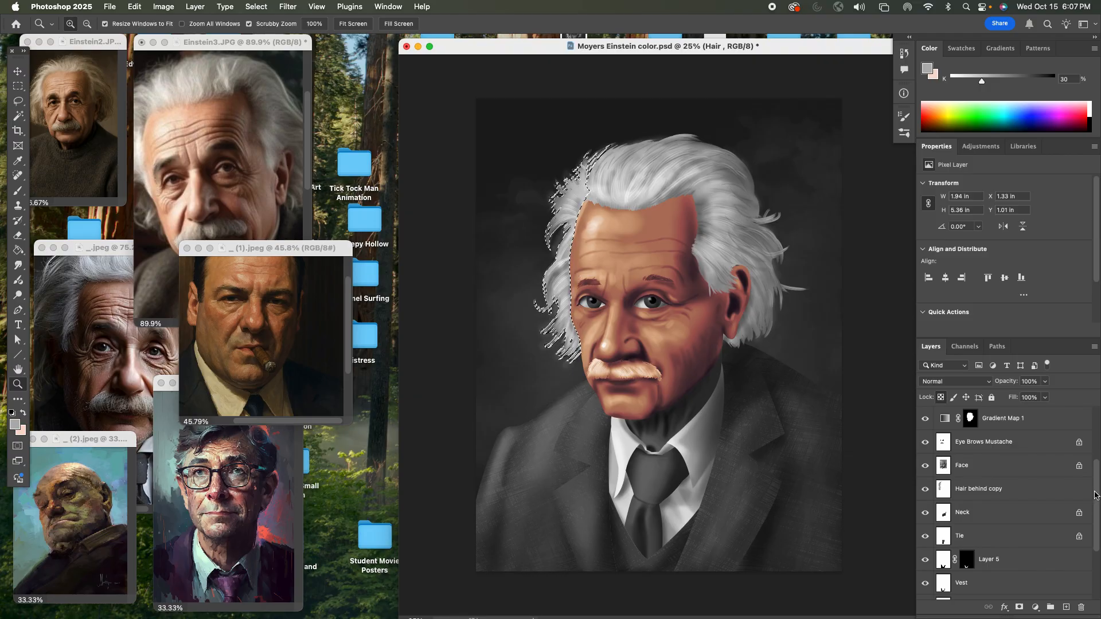
pyautogui.moveTo(1094, 496); pyautogui.dragTo(1098, 430)
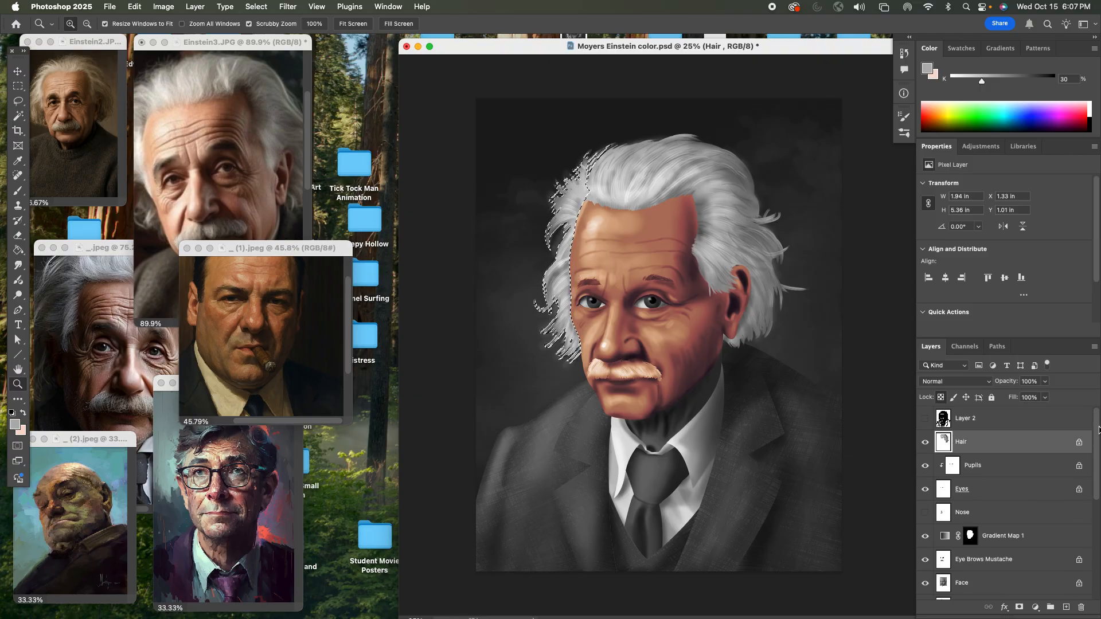
pyautogui.keyDown('super'); pyautogui.click(943, 442); pyautogui.keyUp('super')
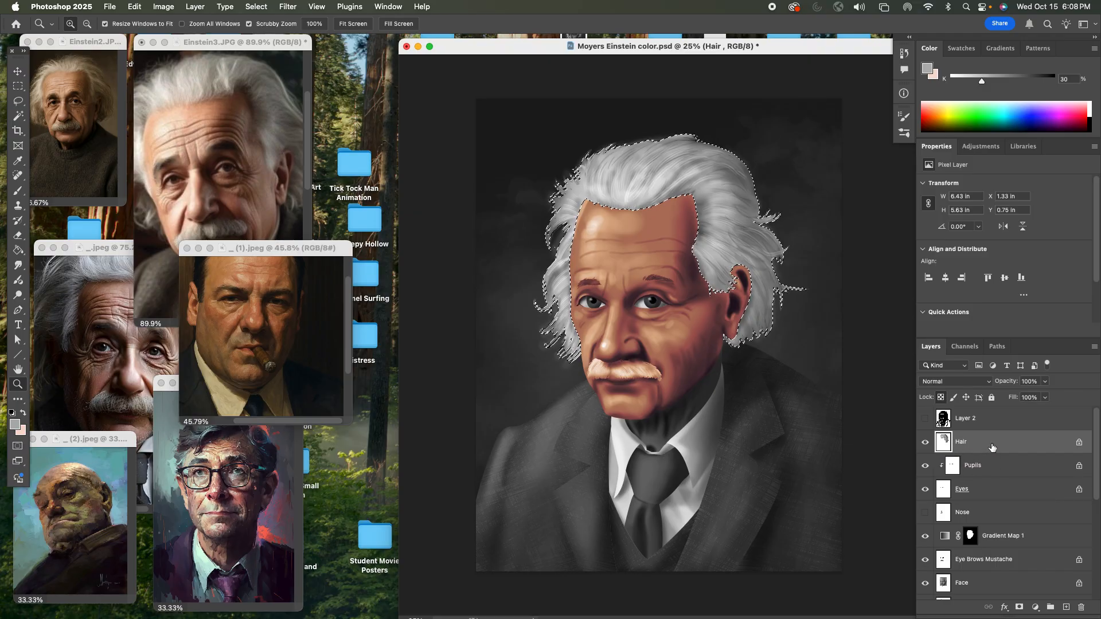
# Add a Gradient Map adjustment layer masked to the combined hair selection, and open its gradient for editing
pyautogui.click(1035, 606)
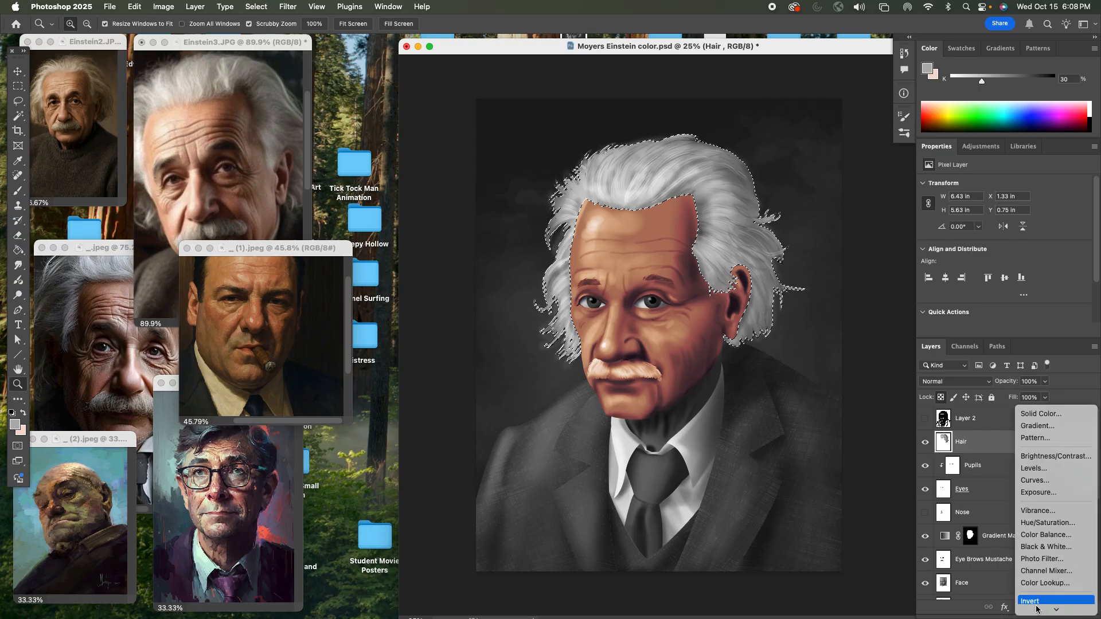
pyautogui.click(1037, 598)
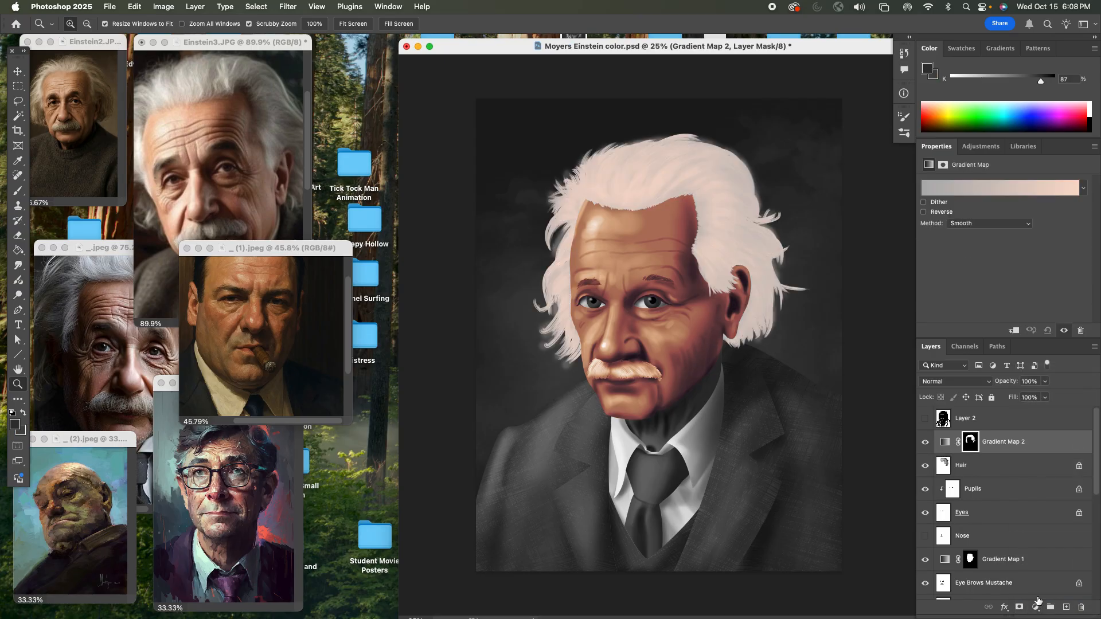
pyautogui.click(951, 189)
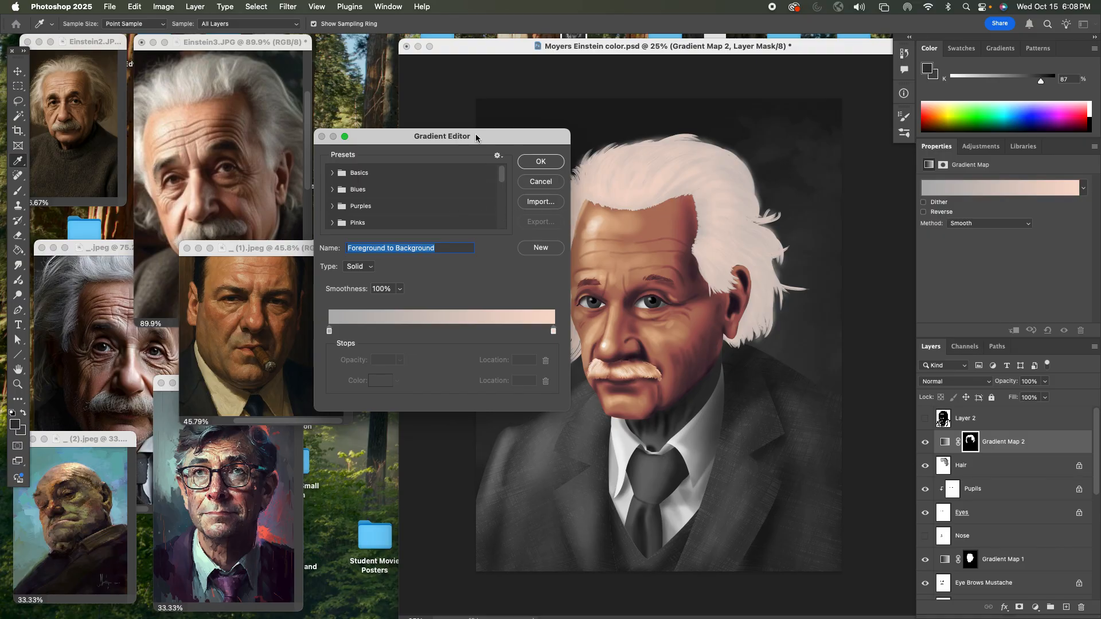
pyautogui.moveTo(476, 136); pyautogui.dragTo(562, 141)
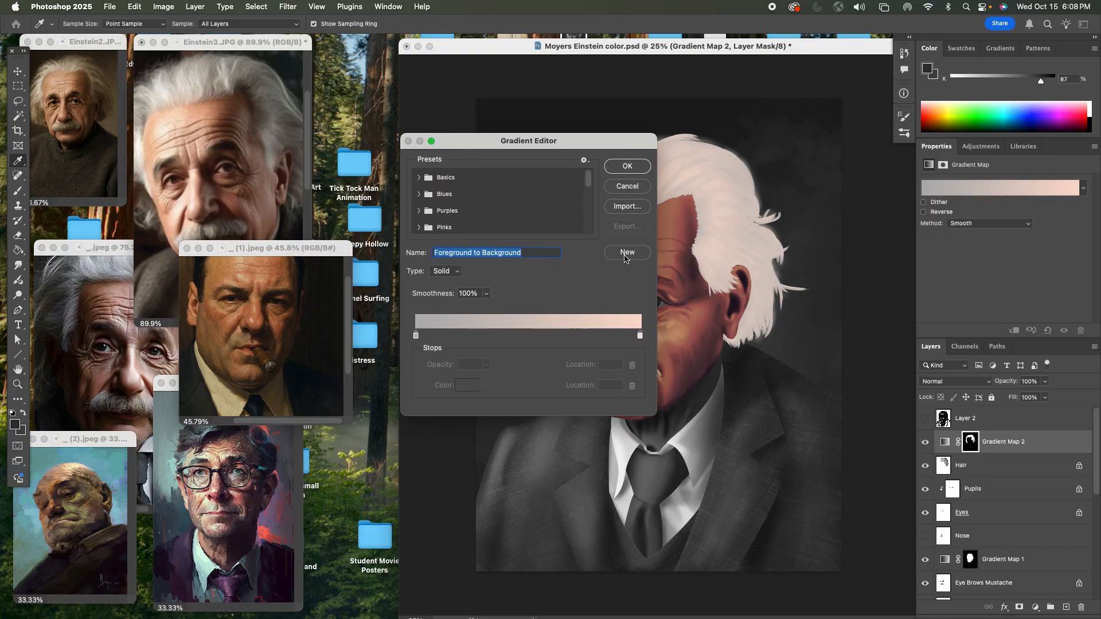
# Recolor the stop at location 0 with a dark navy sampled from the hair in Bill Gates.jpeg
pyautogui.click(416, 337)
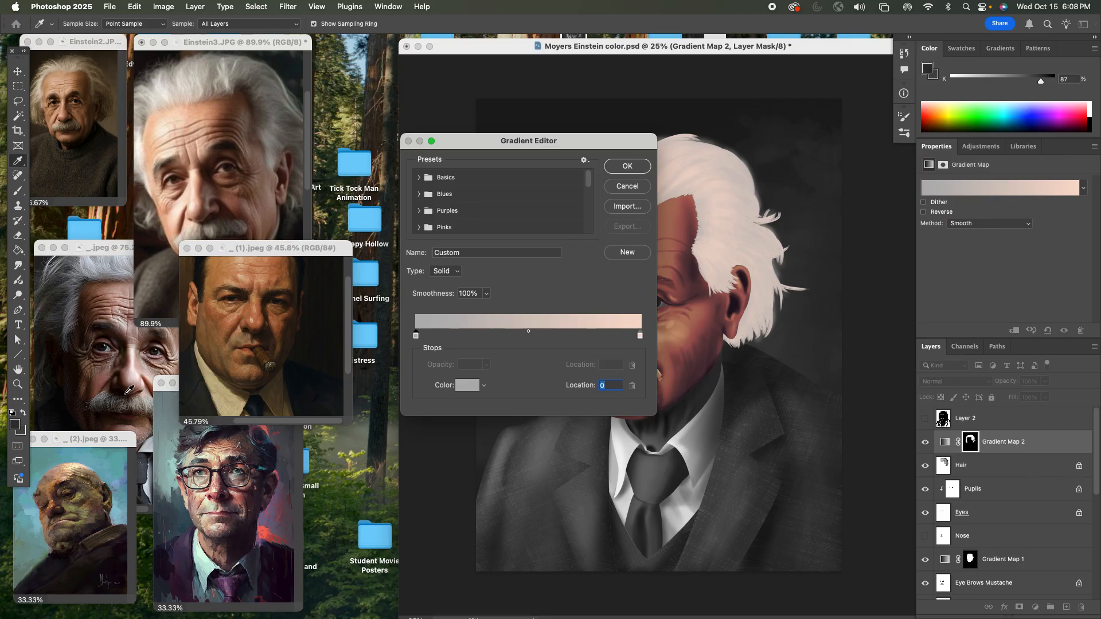
pyautogui.click(199, 433)
pyautogui.click(201, 434)
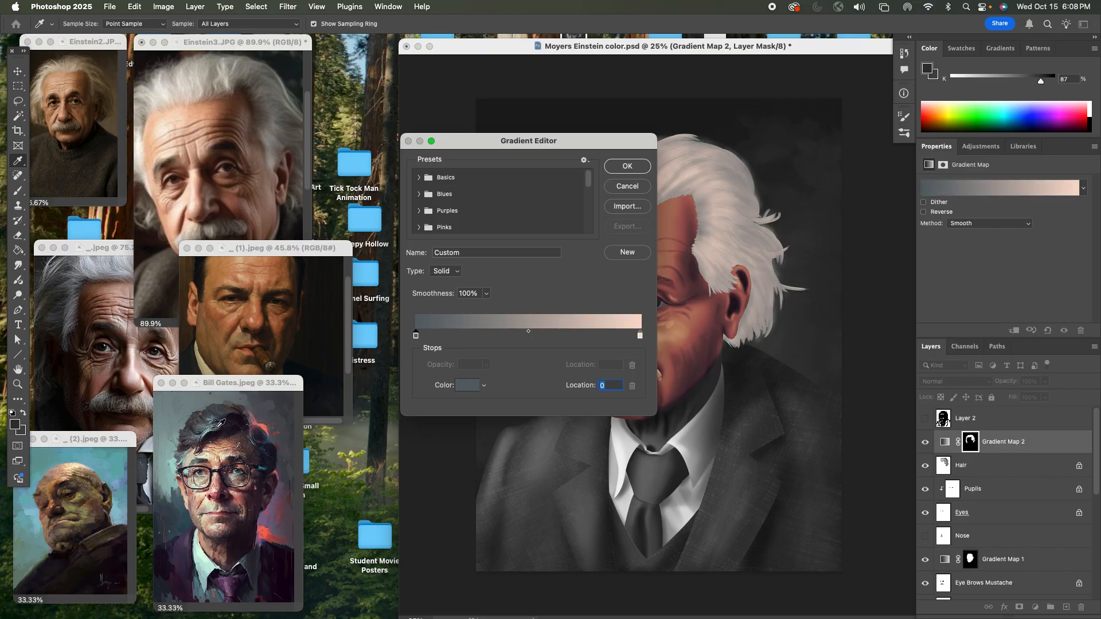
pyautogui.click(219, 426)
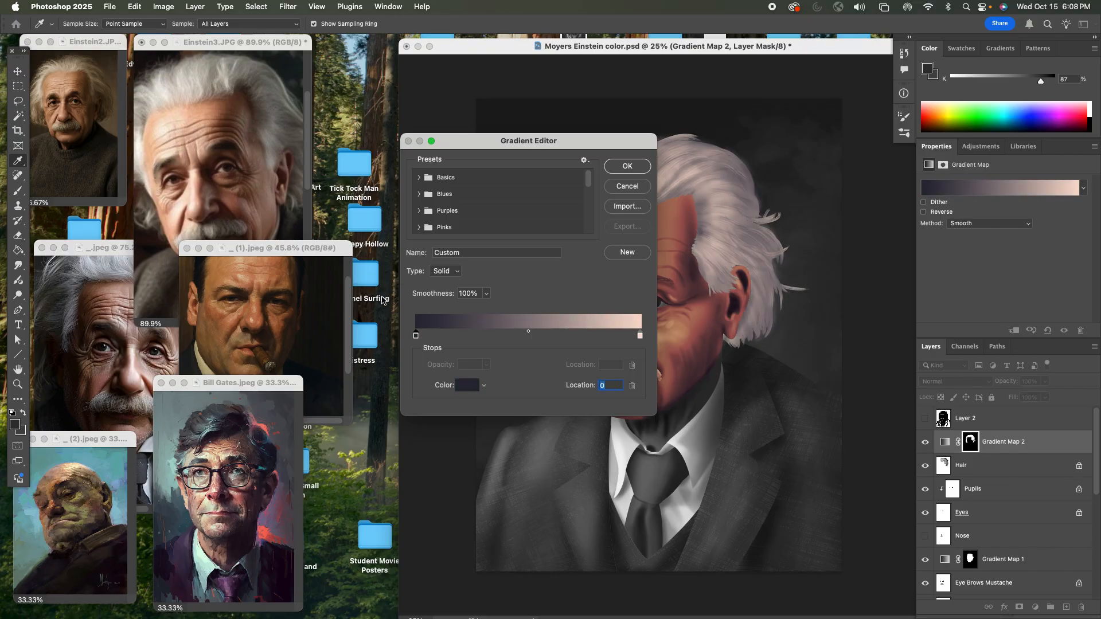
# Uncover the portrait behind the gradient editor and recolor the stop at location 100 with white (ffffff)
pyautogui.moveTo(466, 145); pyautogui.dragTo(253, 70)
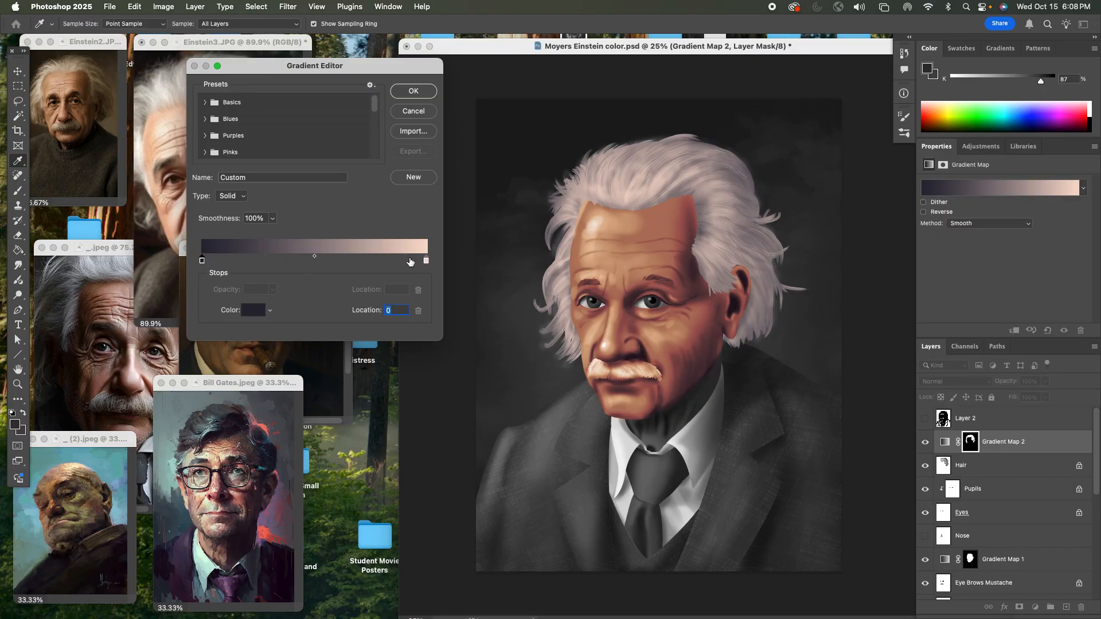
pyautogui.click(427, 261)
pyautogui.click(253, 310)
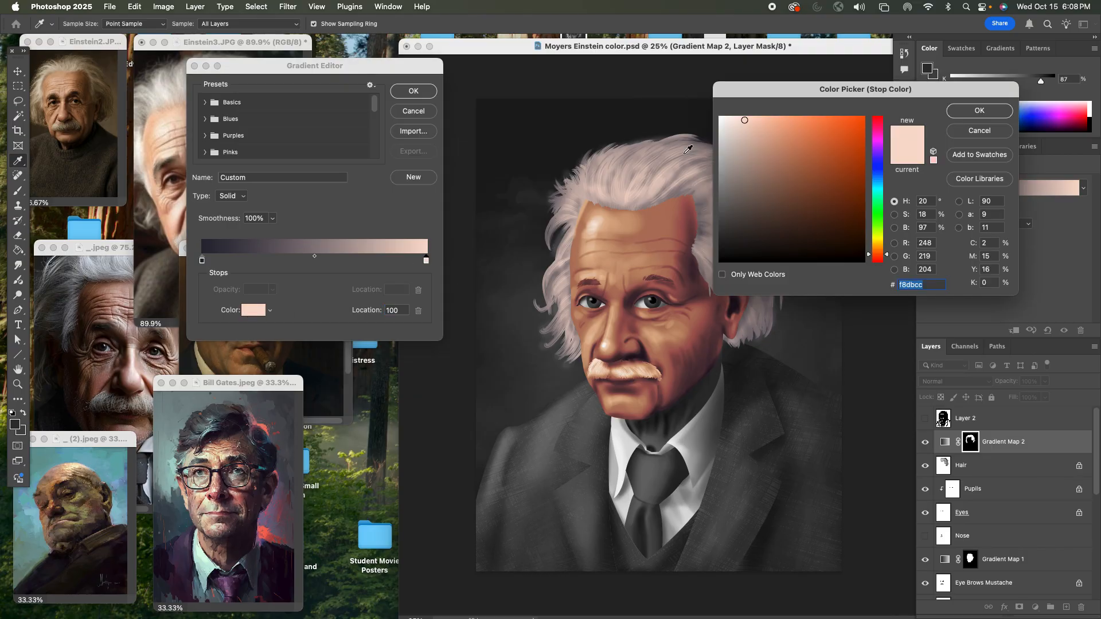
pyautogui.click(720, 118)
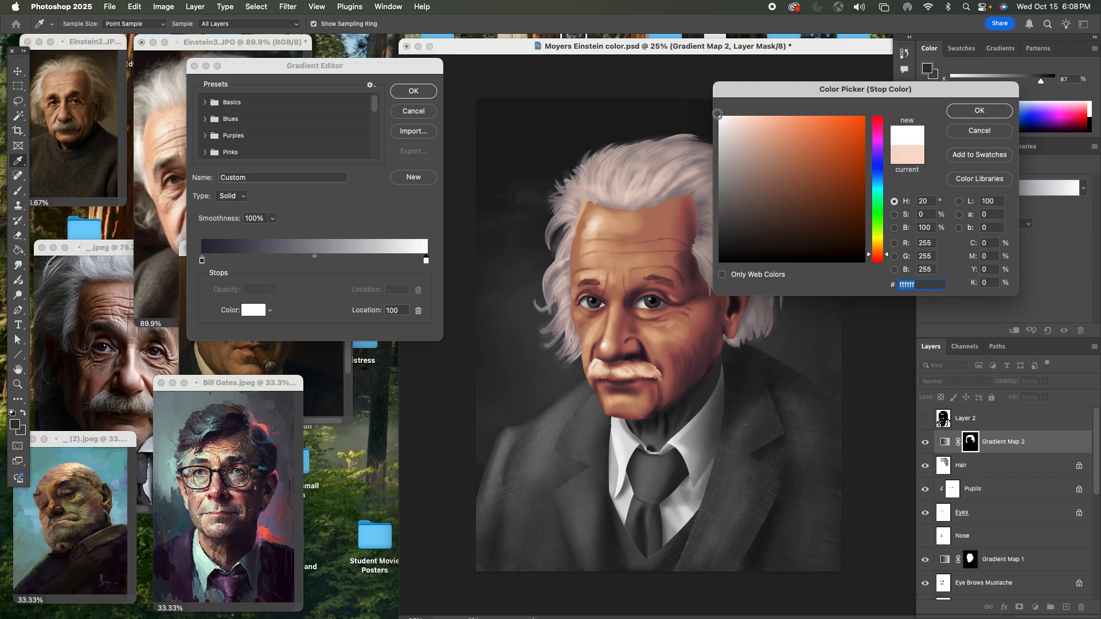
# Try the teal HKS 50 Z from the HKS Z color book on the stop at location 100
pyautogui.click(964, 180)
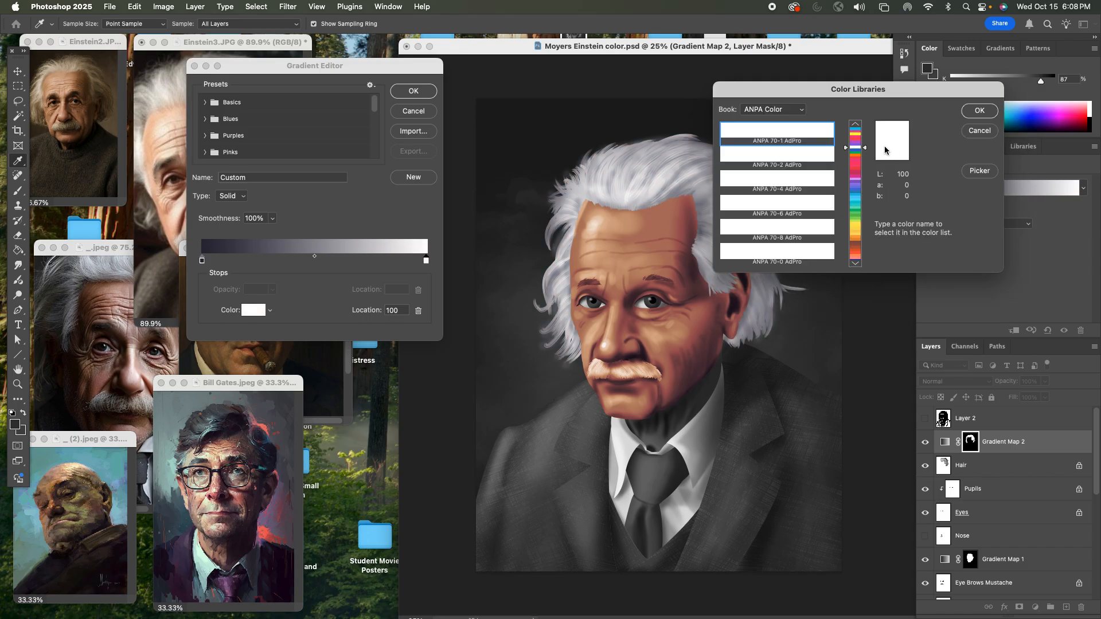
pyautogui.click(865, 161)
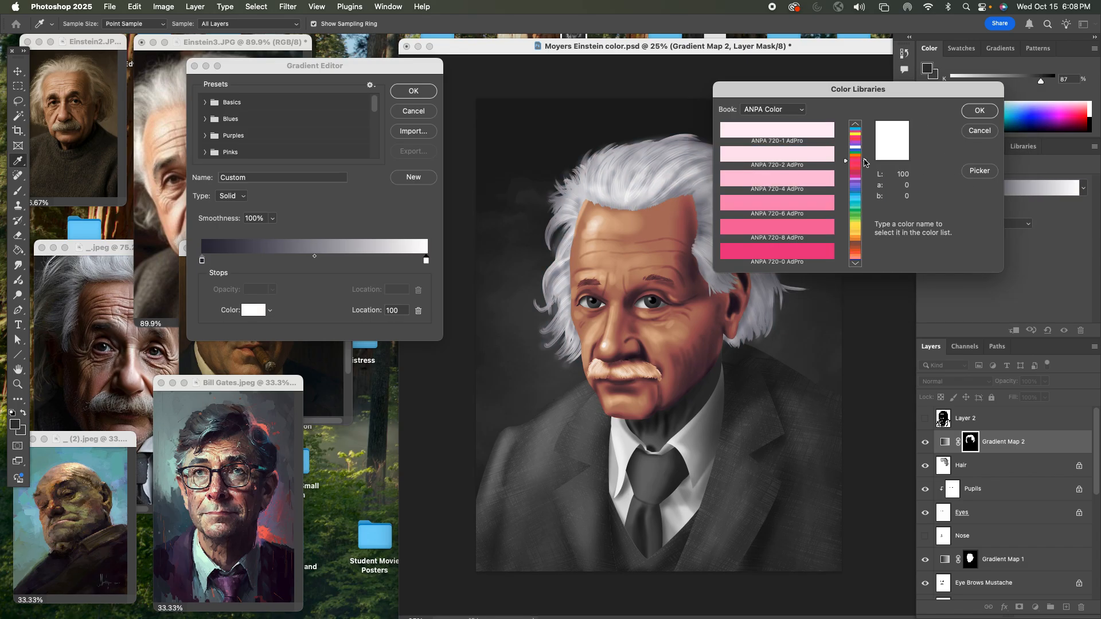
pyautogui.click(793, 111)
pyautogui.click(777, 235)
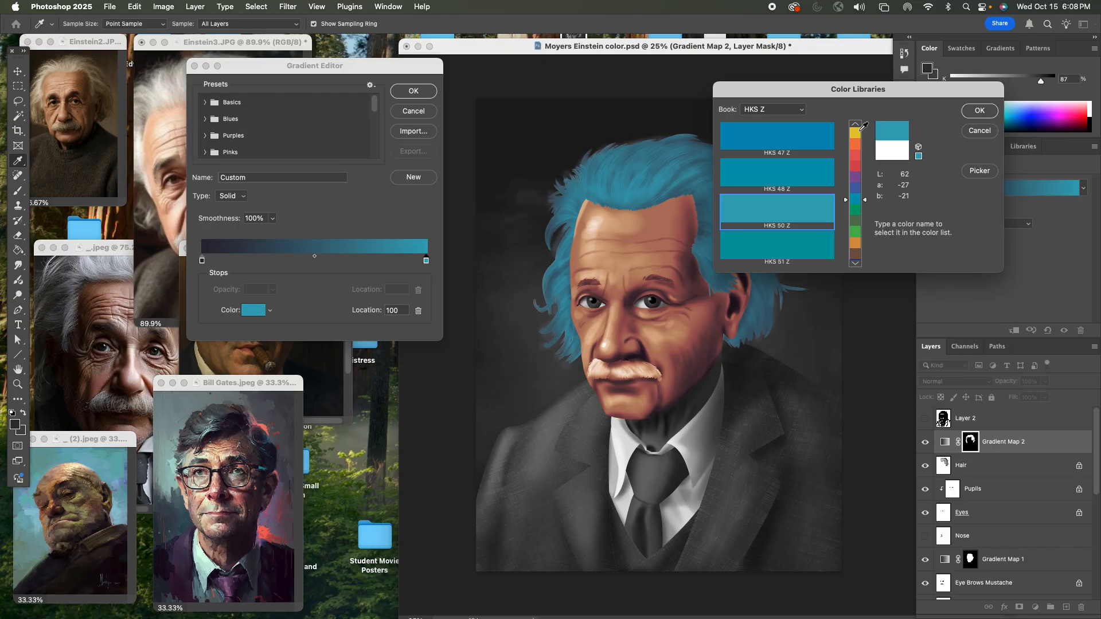
pyautogui.click(798, 110)
pyautogui.click(798, 109)
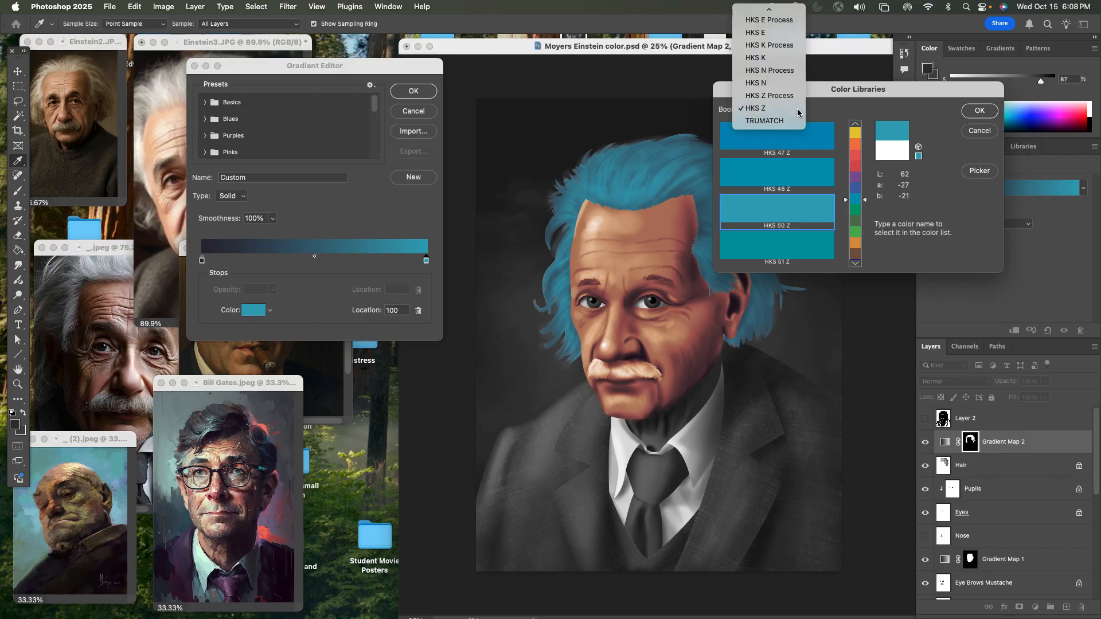
# Discard the teal library color and recolor the stop at location 100 with white
pyautogui.click(980, 171)
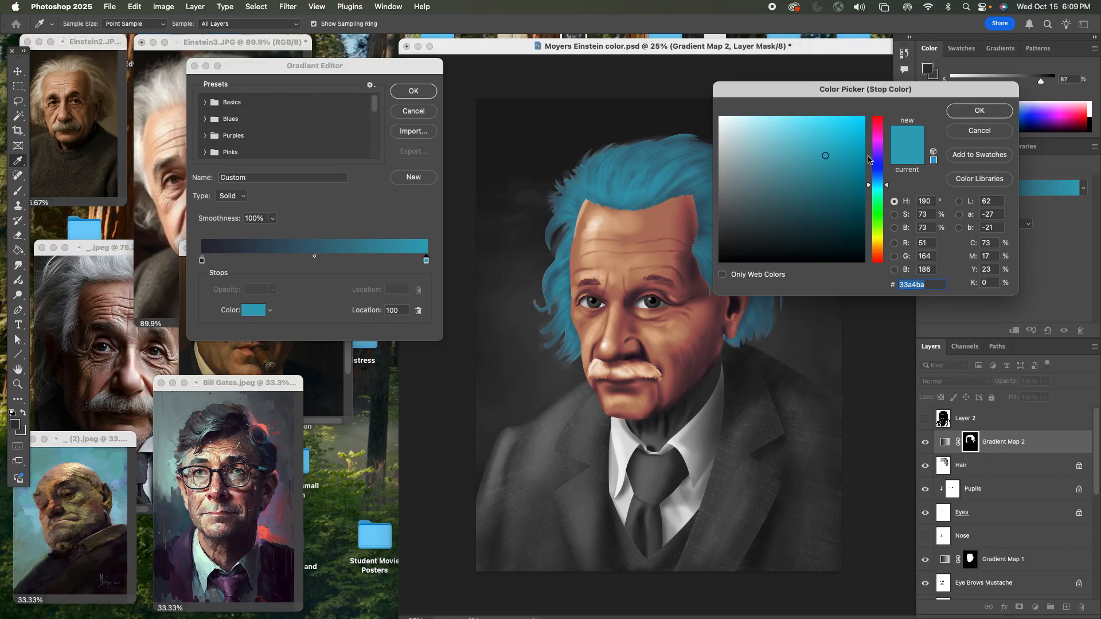
pyautogui.click(720, 117)
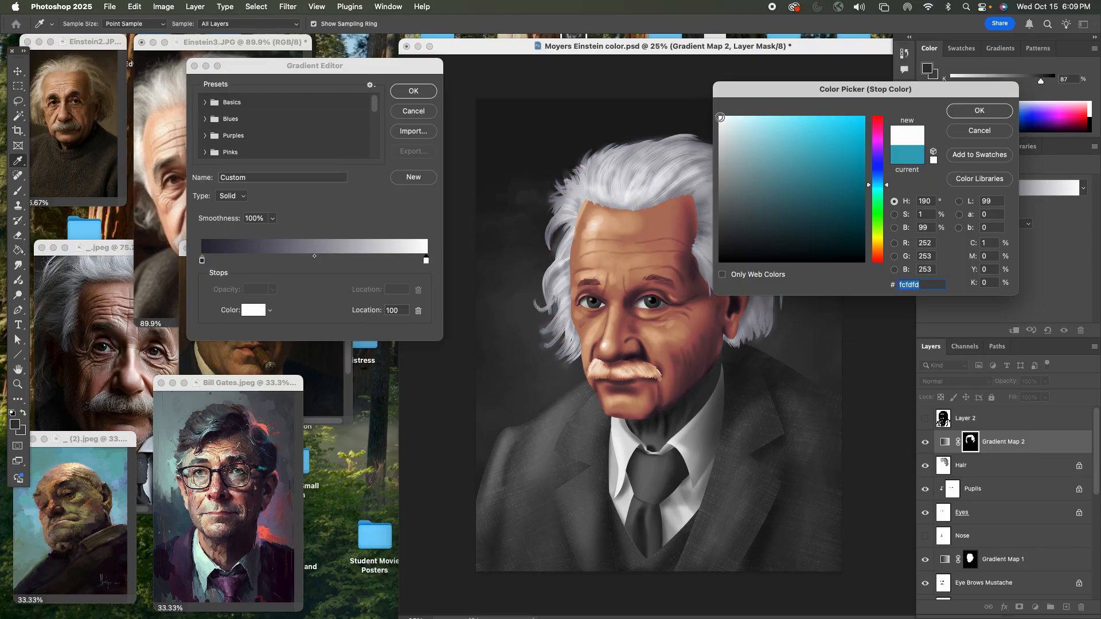
pyautogui.click(719, 116)
pyautogui.click(969, 110)
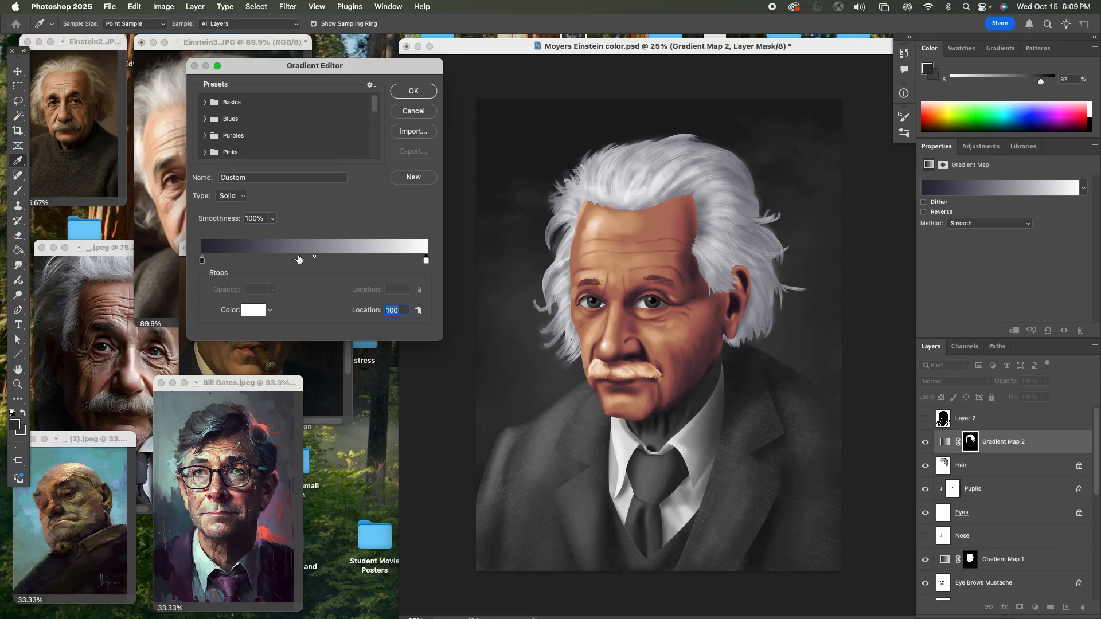
# Add a color stop at location 42 of the hair gradient and try grays sampled from the hair in _.jpeg on it
pyautogui.click(298, 259)
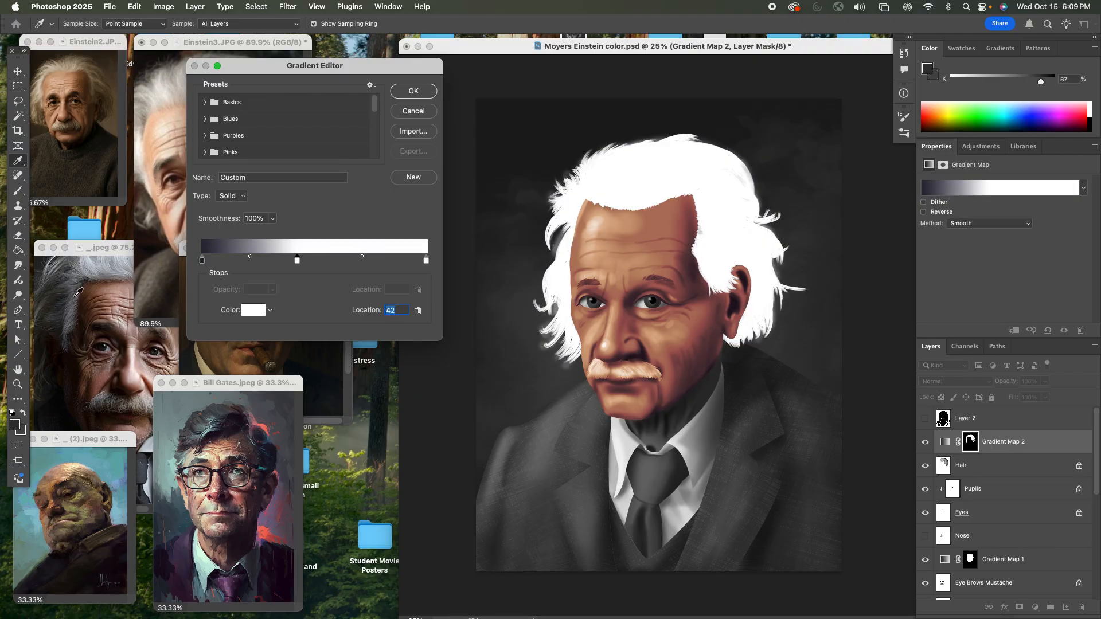
pyautogui.click(70, 290)
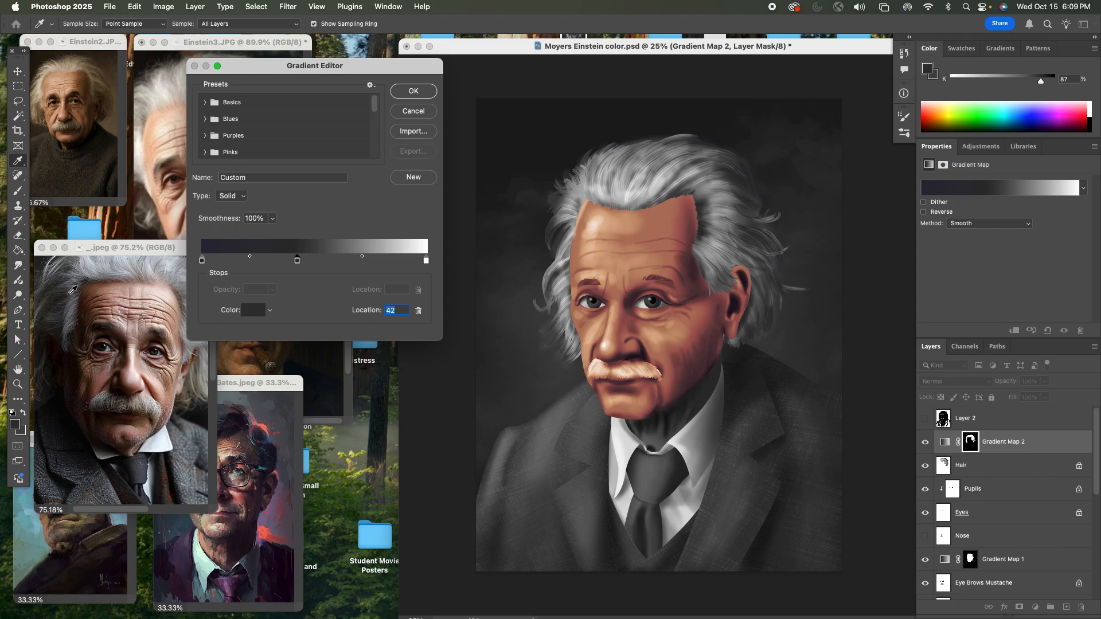
pyautogui.click(74, 288)
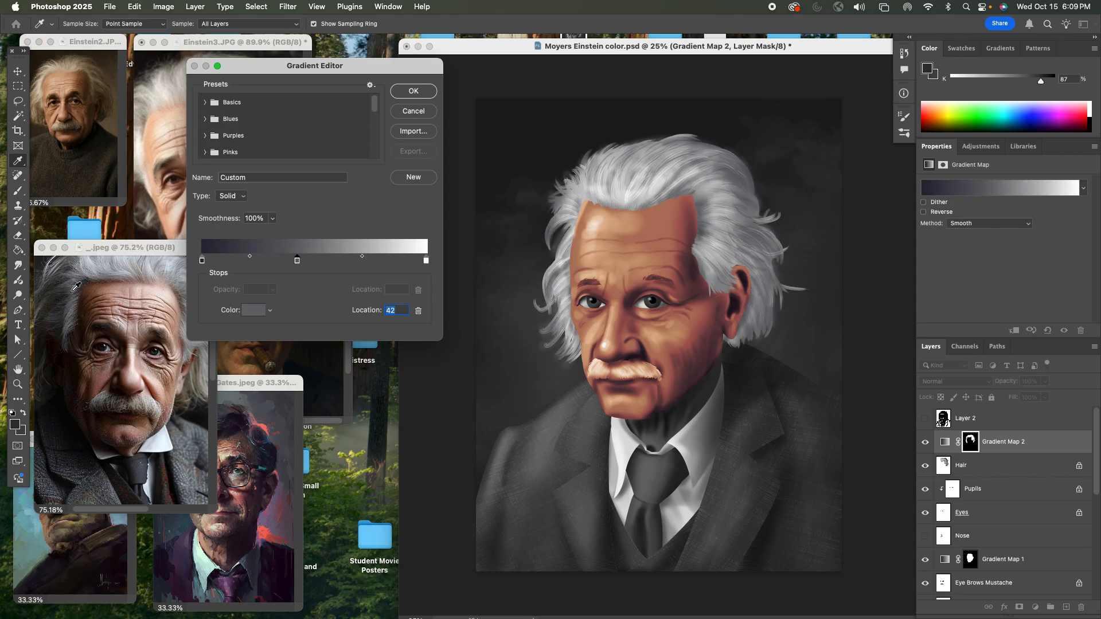
pyautogui.click(81, 279)
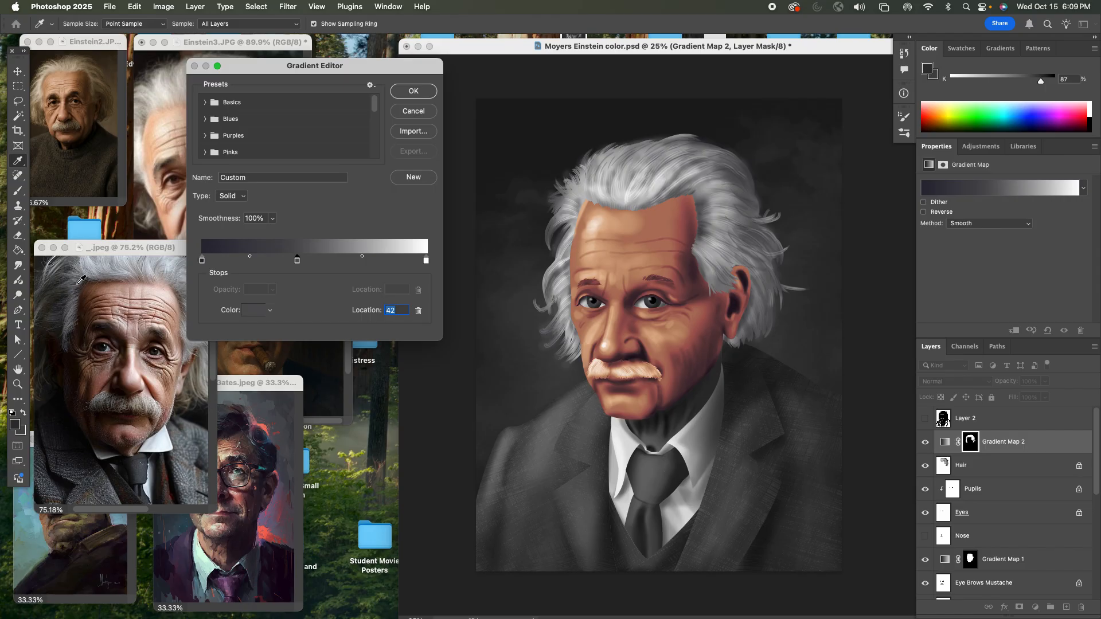
# Try a muted gray-teal sampled from the background of Bill Gates.jpeg on the stop at location 42
pyautogui.click(281, 386)
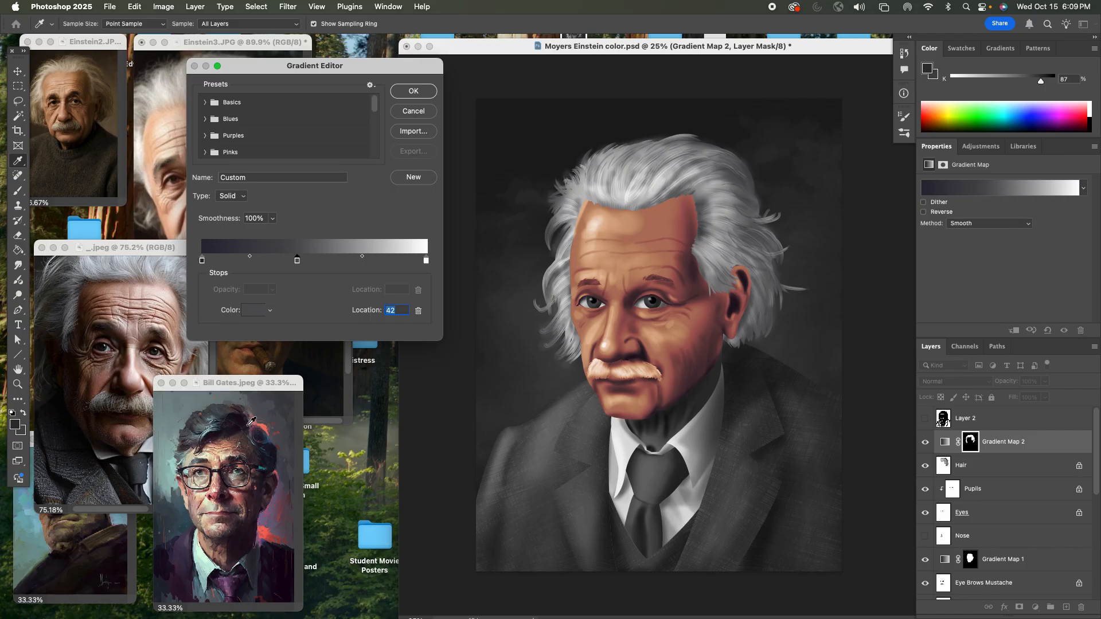
pyautogui.click(184, 456)
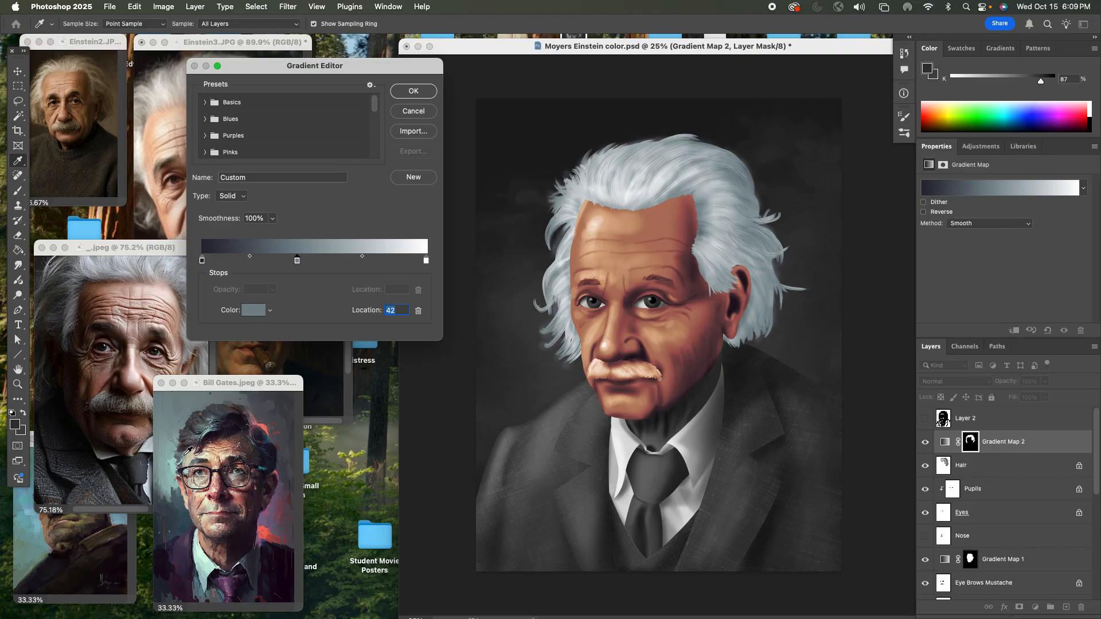
pyautogui.click(188, 451)
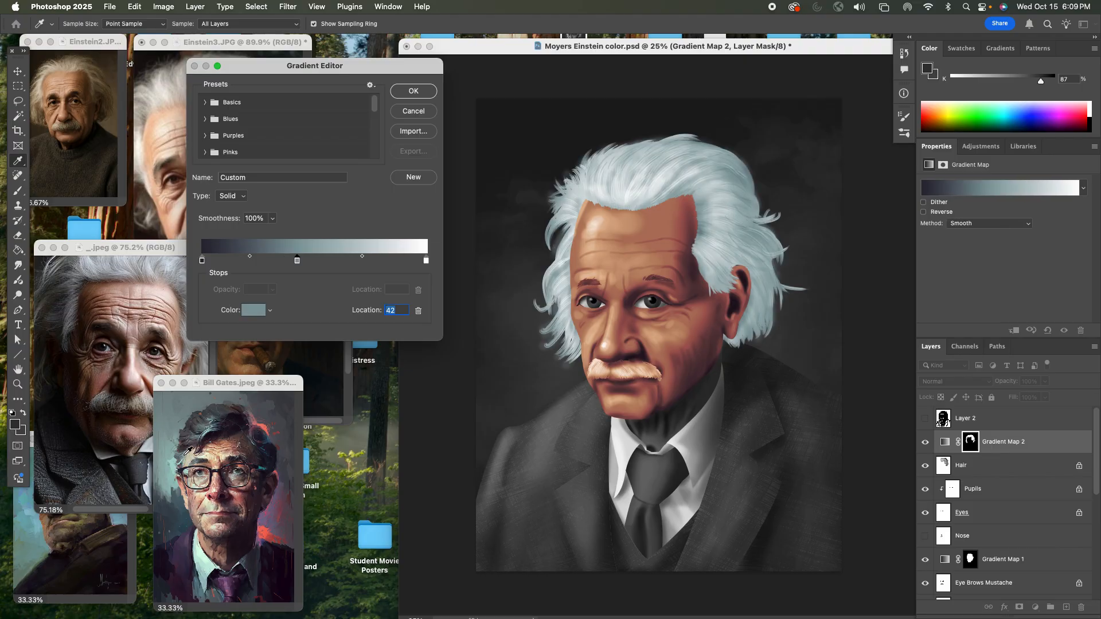
# Shift the navy stop inward from the gradient's dark end and move the gray-teal middle stop to location 50
pyautogui.moveTo(297, 262); pyautogui.dragTo(286, 261)
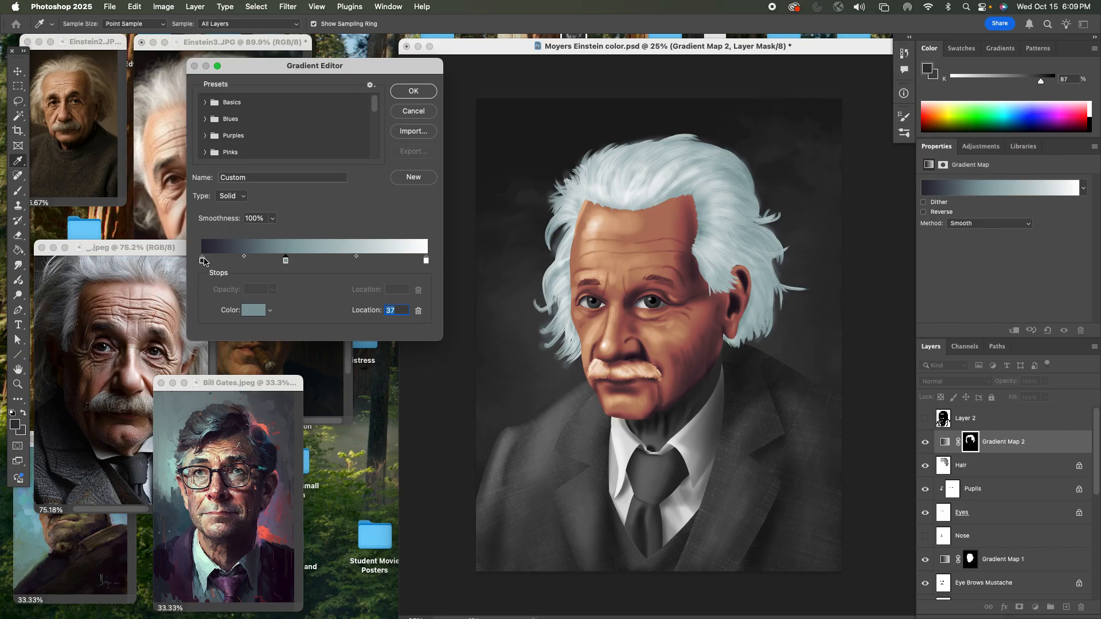
pyautogui.moveTo(204, 262); pyautogui.dragTo(272, 299)
pyautogui.click(286, 261)
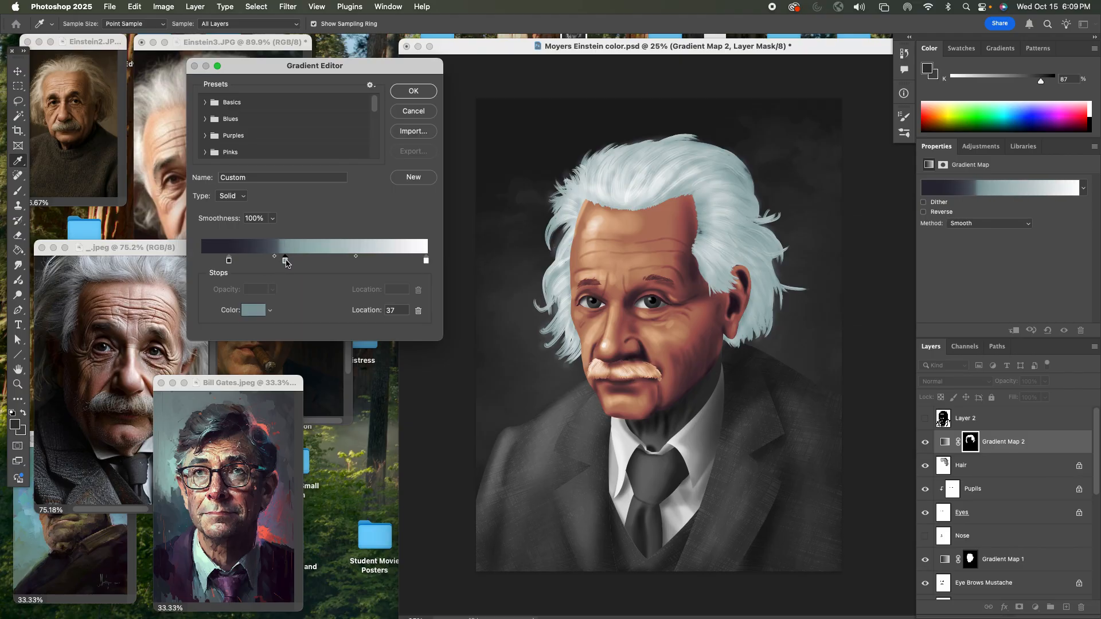
pyautogui.moveTo(286, 262)
pyautogui.mouseDown()
pyautogui.moveTo(321, 261)
pyautogui.moveTo(284, 256)
pyautogui.mouseUp()
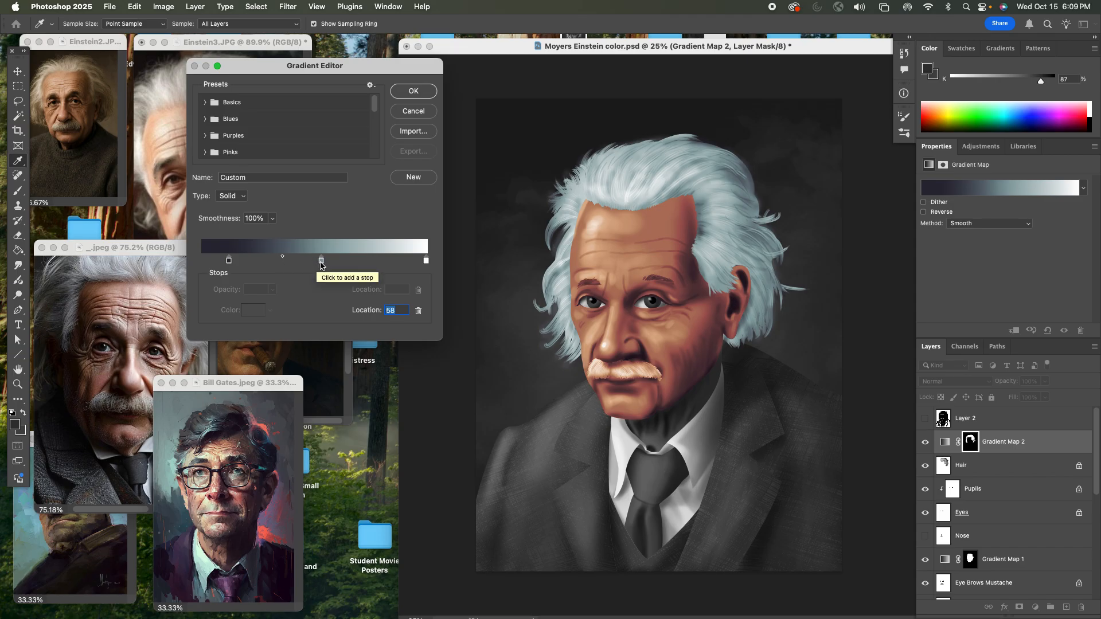
pyautogui.moveTo(321, 261); pyautogui.dragTo(315, 262)
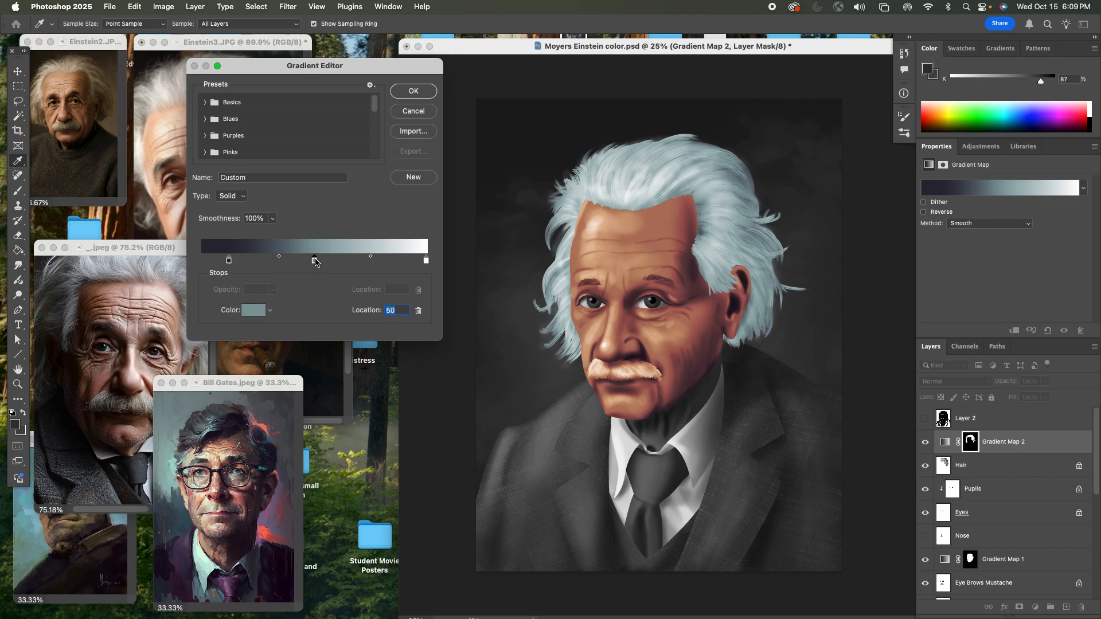
pyautogui.doubleClick(315, 262)
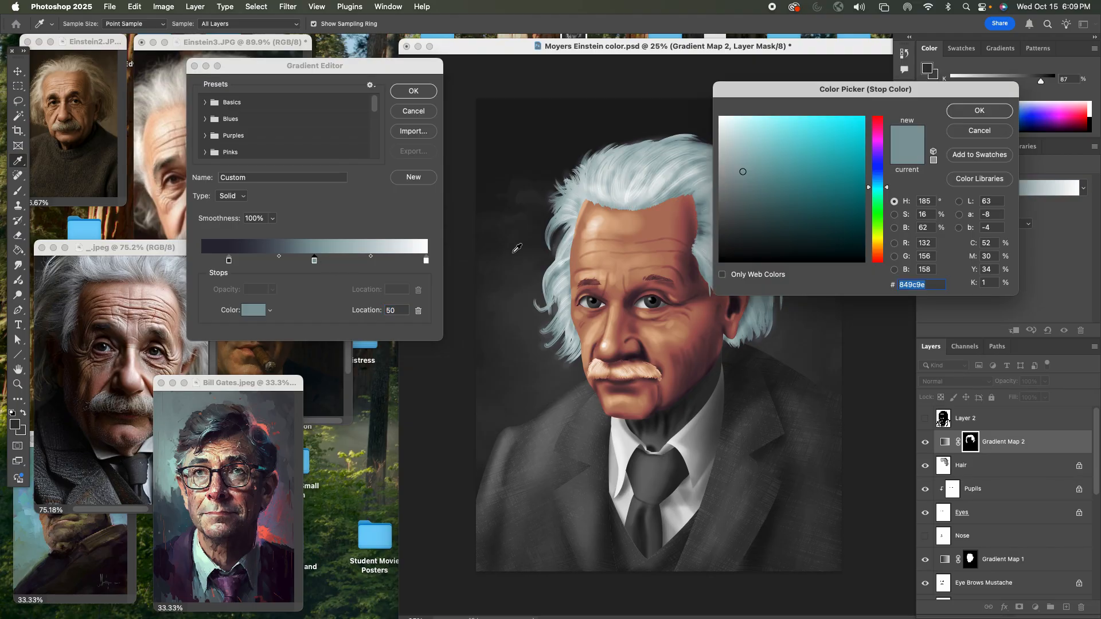
pyautogui.click(1002, 136)
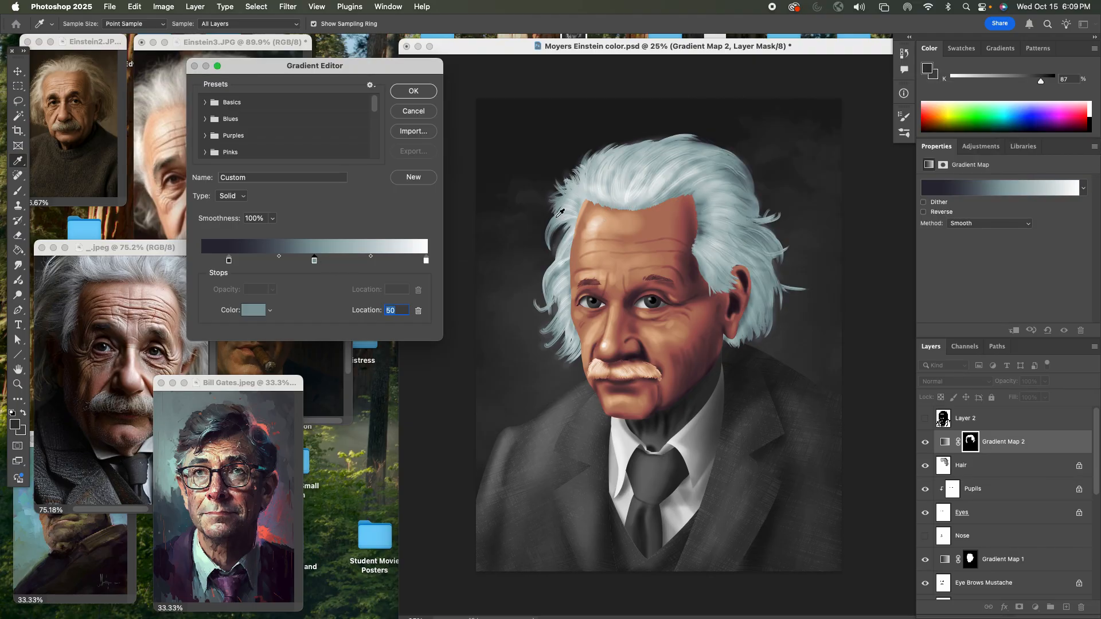
# Recolor the middle stop with a warm brown skin tone sampled from the forehead in _.jpeg
pyautogui.click(104, 288)
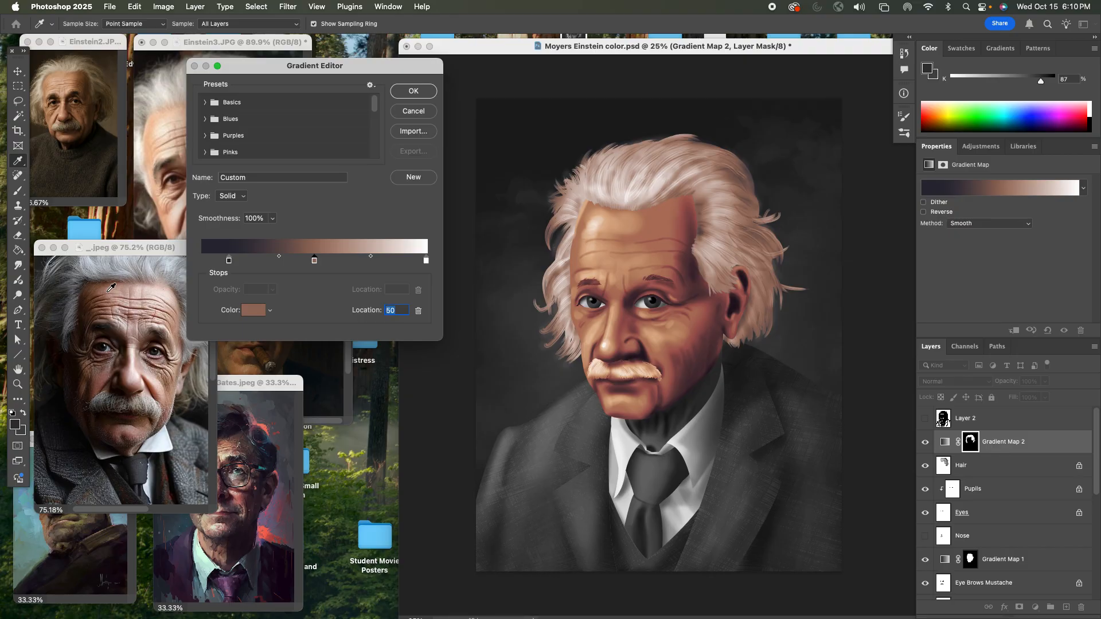
pyautogui.click(111, 287)
pyautogui.click(108, 288)
# Reposition the gradient stops: brown at location 51, white at about 91, navy nearer the dark end, with the navy-to-brown midpoint at 47
pyautogui.moveTo(314, 262); pyautogui.dragTo(303, 261)
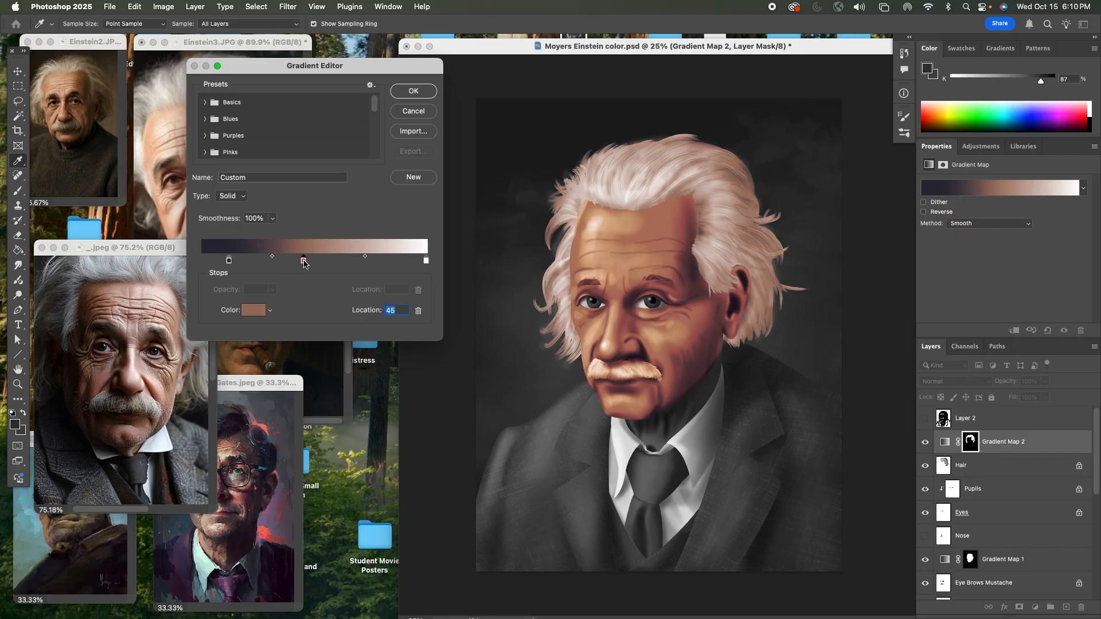
pyautogui.moveTo(427, 261); pyautogui.dragTo(407, 261)
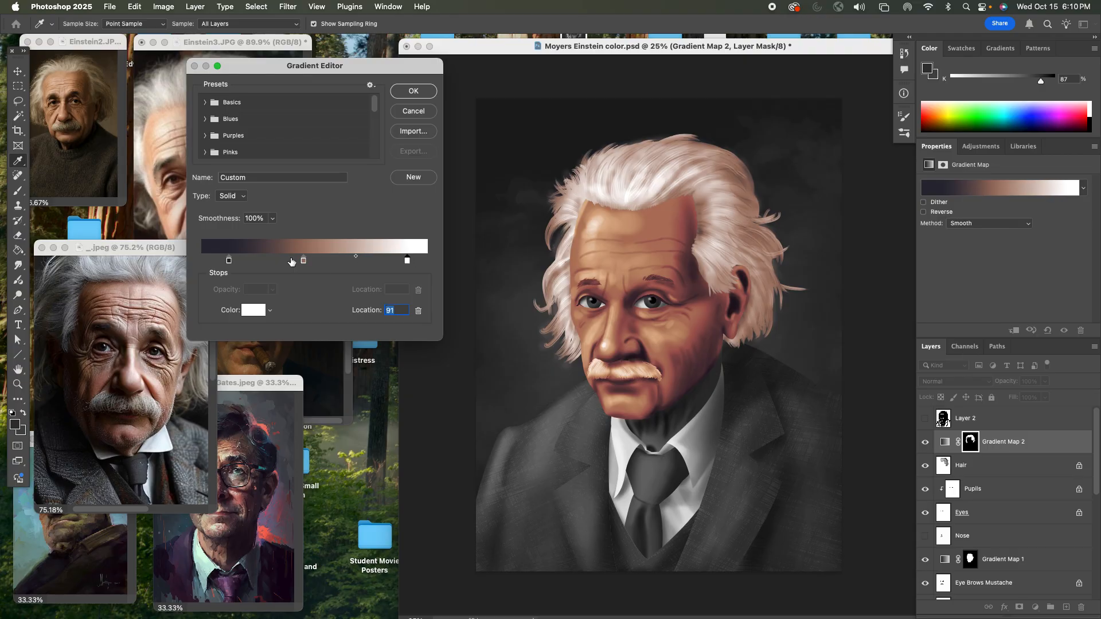
pyautogui.moveTo(304, 262); pyautogui.dragTo(316, 261)
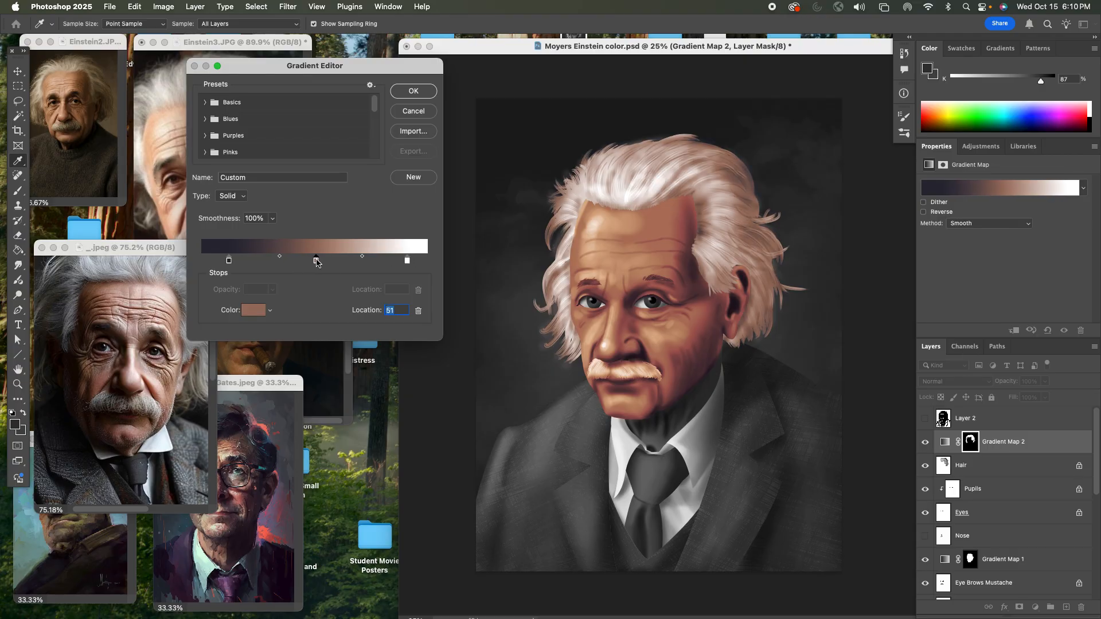
pyautogui.moveTo(227, 261); pyautogui.dragTo(265, 256)
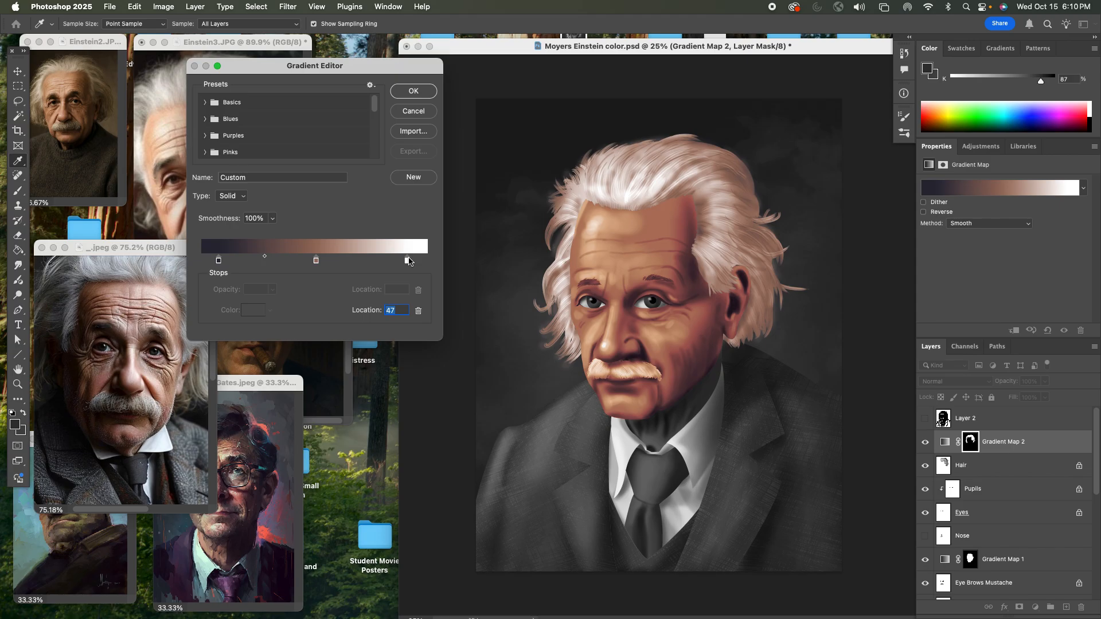
pyautogui.moveTo(405, 260)
pyautogui.mouseDown()
pyautogui.moveTo(383, 260)
pyautogui.moveTo(407, 261)
pyautogui.mouseUp()
# Desaturate the brown stop at location 51 to 9e857a and accept the edited hair gradient
pyautogui.doubleClick(316, 261)
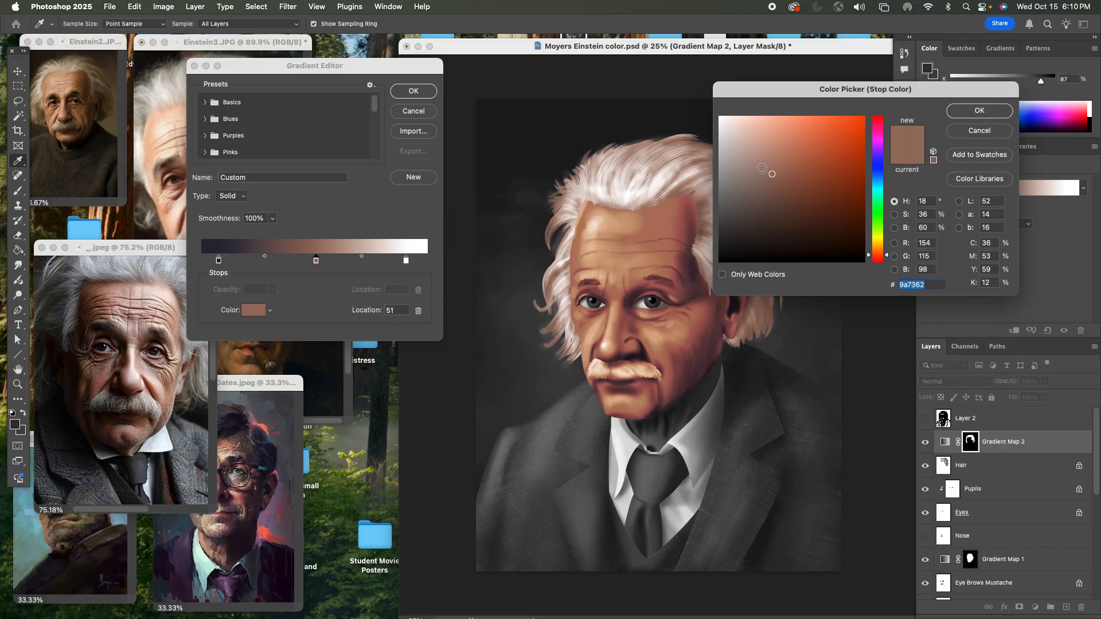
pyautogui.moveTo(772, 174); pyautogui.dragTo(752, 172)
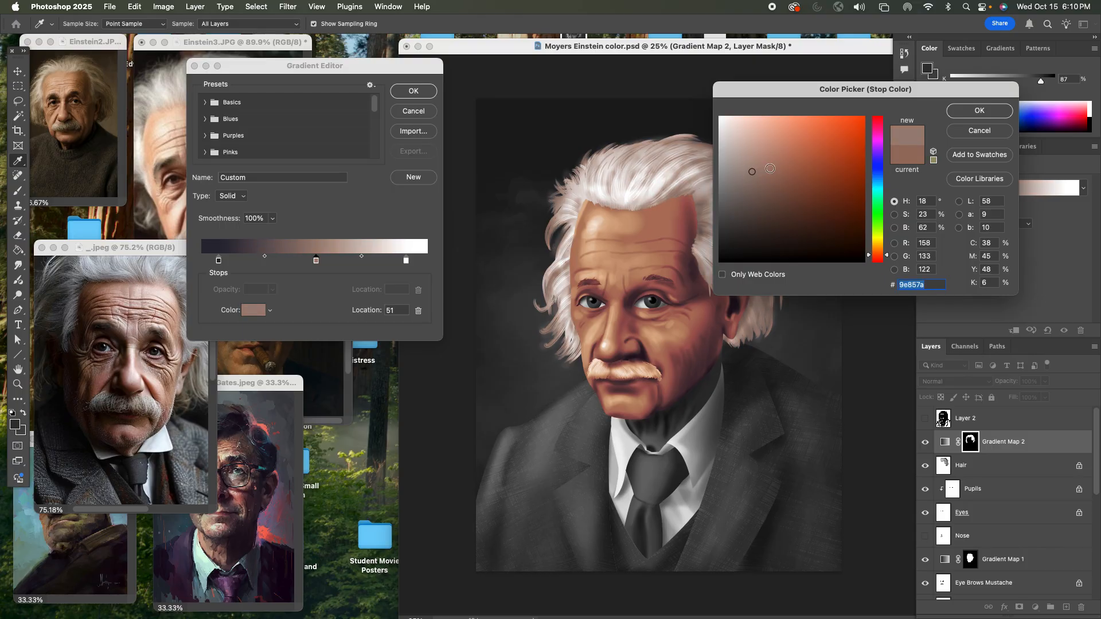
pyautogui.click(956, 111)
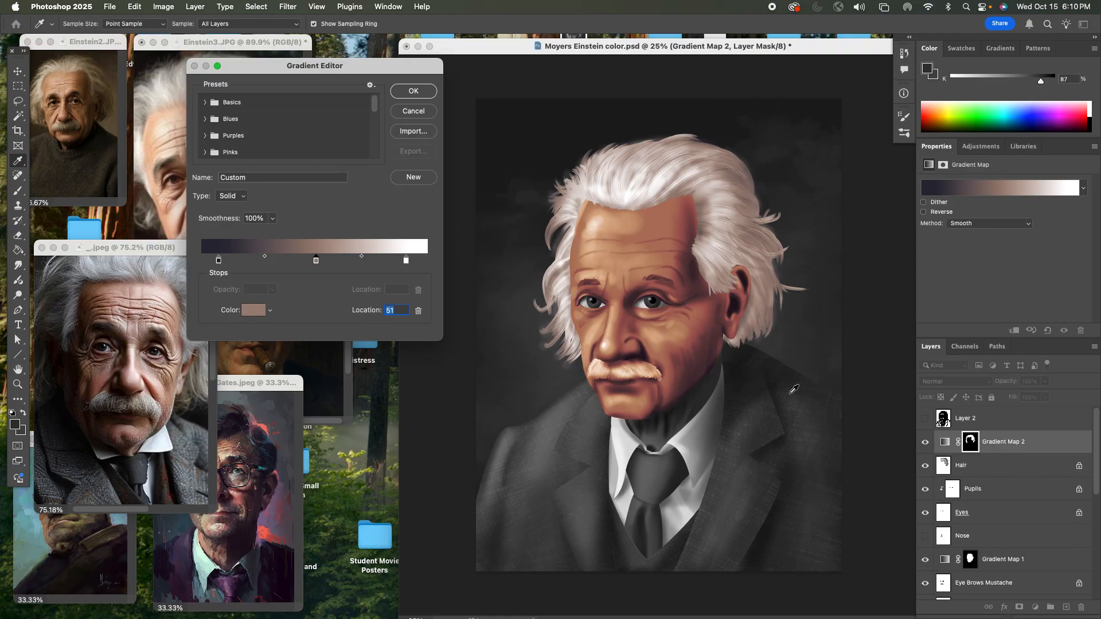
pyautogui.click(413, 92)
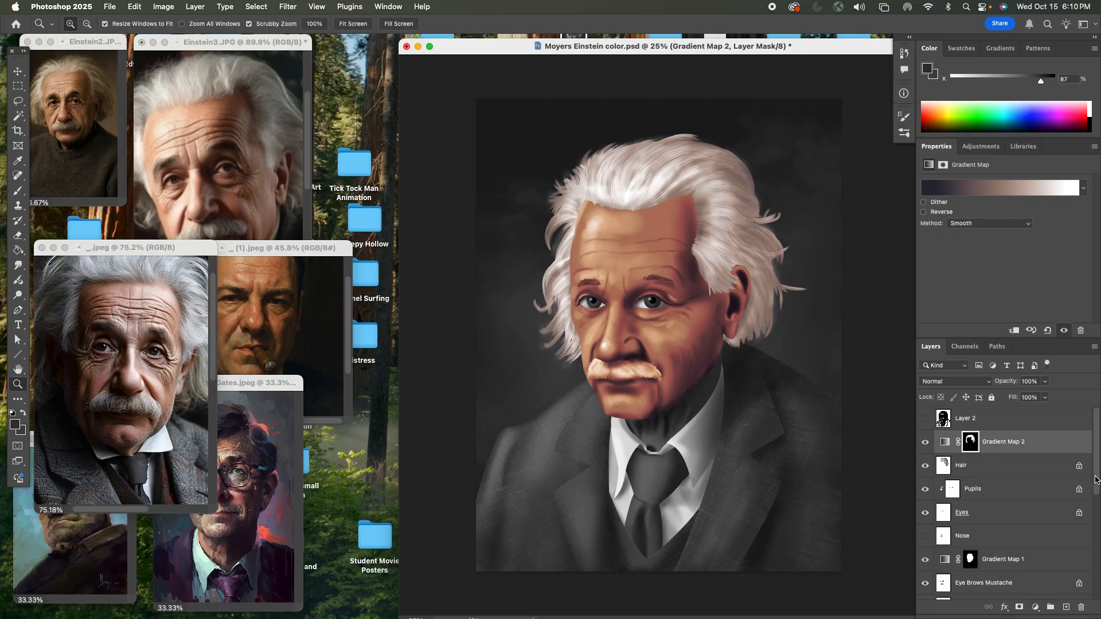
# Load the Eye Brows Mustache layer's pixels as a selection and make Gradient Map 1 the active layer
pyautogui.moveTo(1095, 479); pyautogui.dragTo(1095, 491)
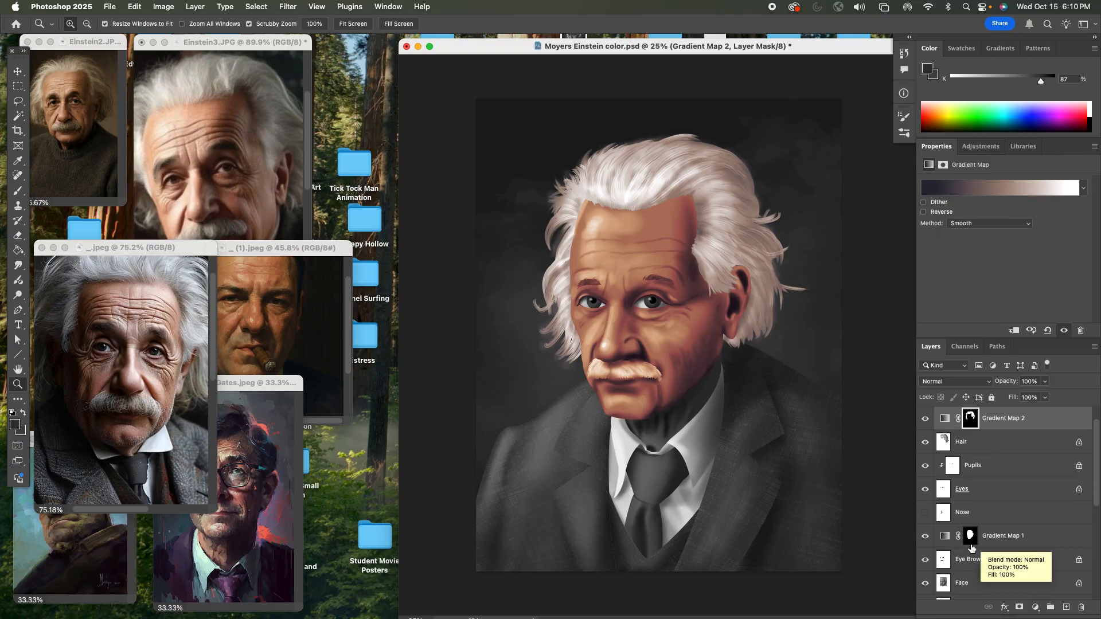
pyautogui.keyDown('super'); pyautogui.click(944, 562); pyautogui.keyUp('super')
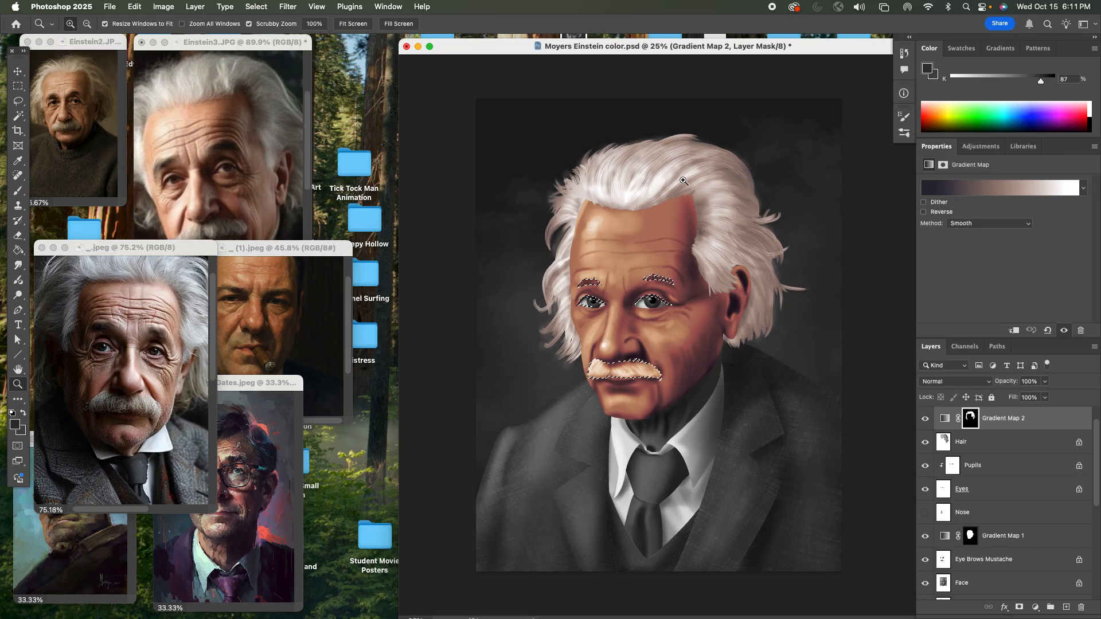
pyautogui.click(1004, 537)
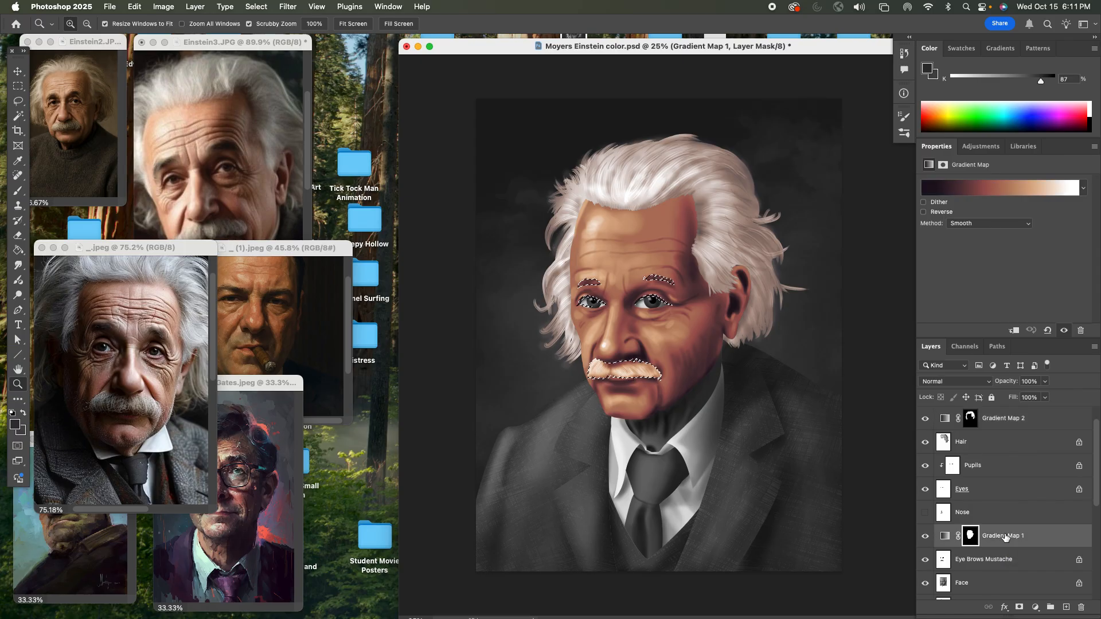
# Save the gradient of Gradient Map 2 as a new preset named "gray hair"
pyautogui.click(946, 421)
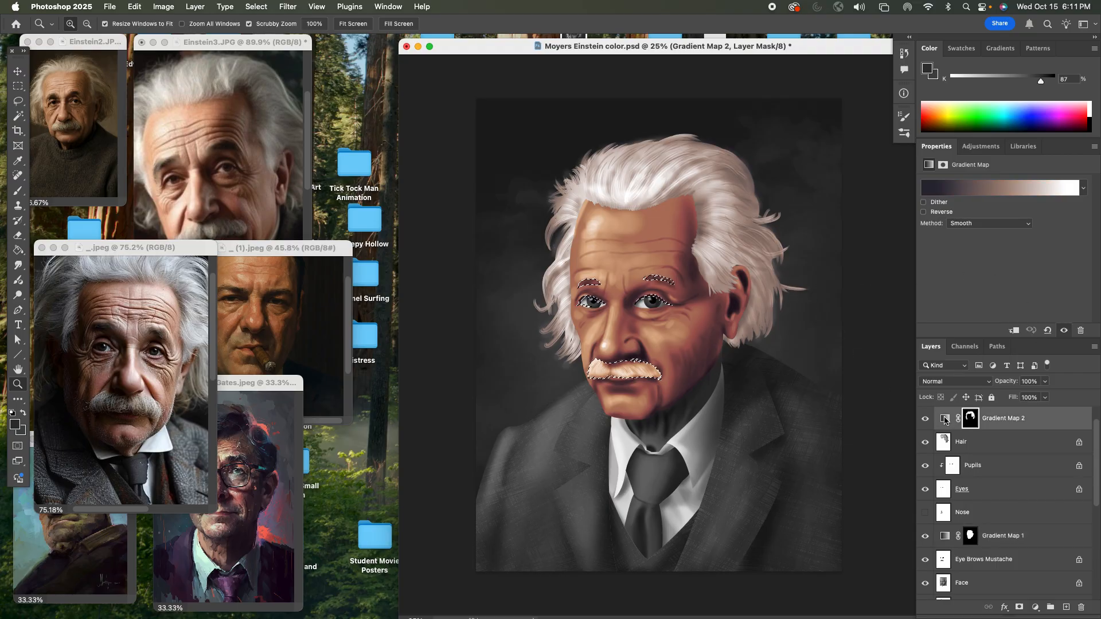
pyautogui.click(964, 187)
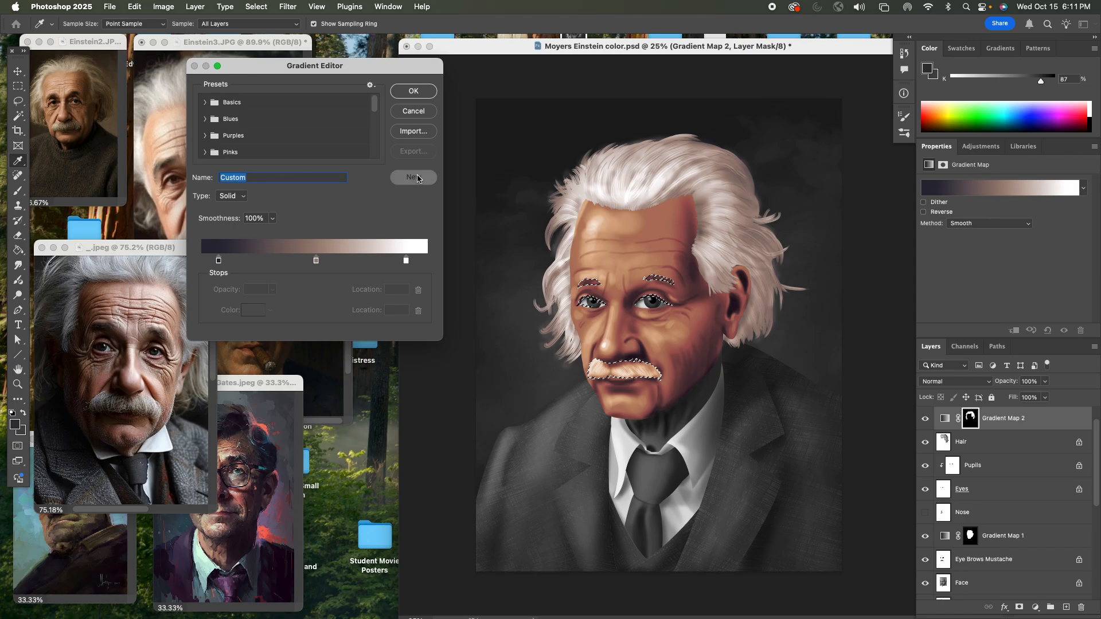
pyautogui.scroll(-10, 286, 131)
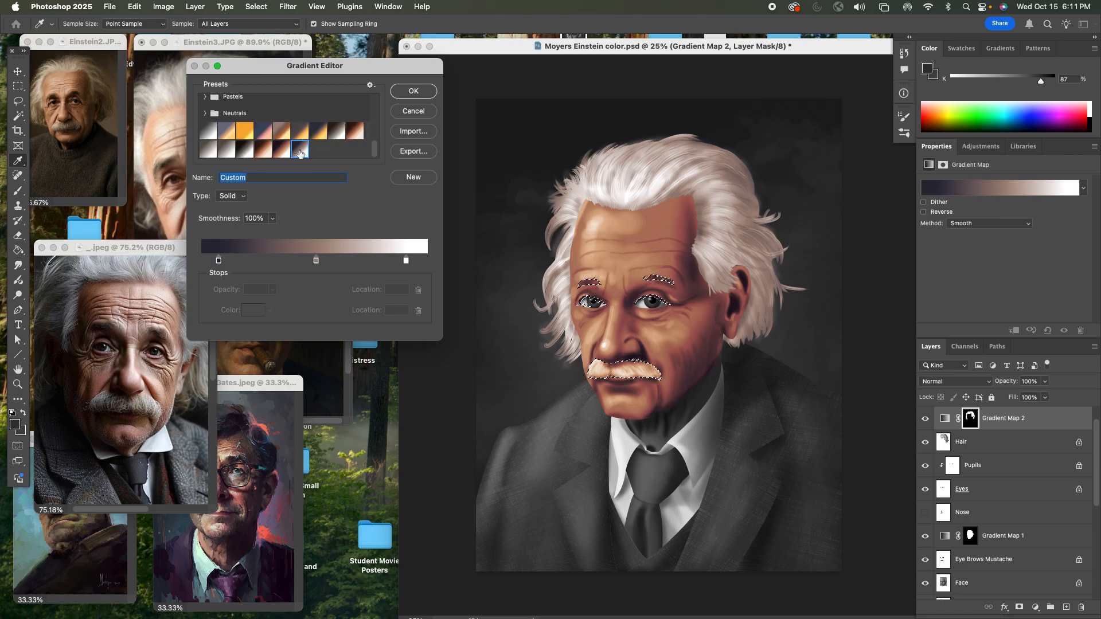
pyautogui.doubleClick(299, 151)
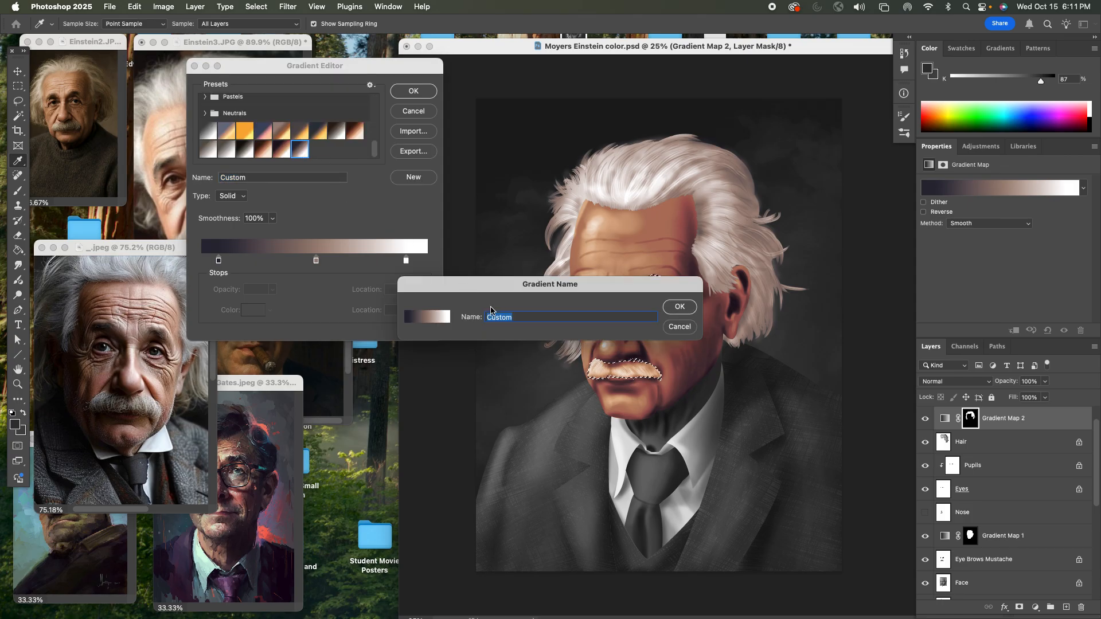
pyautogui.write('gray hair')
pyautogui.click(679, 307)
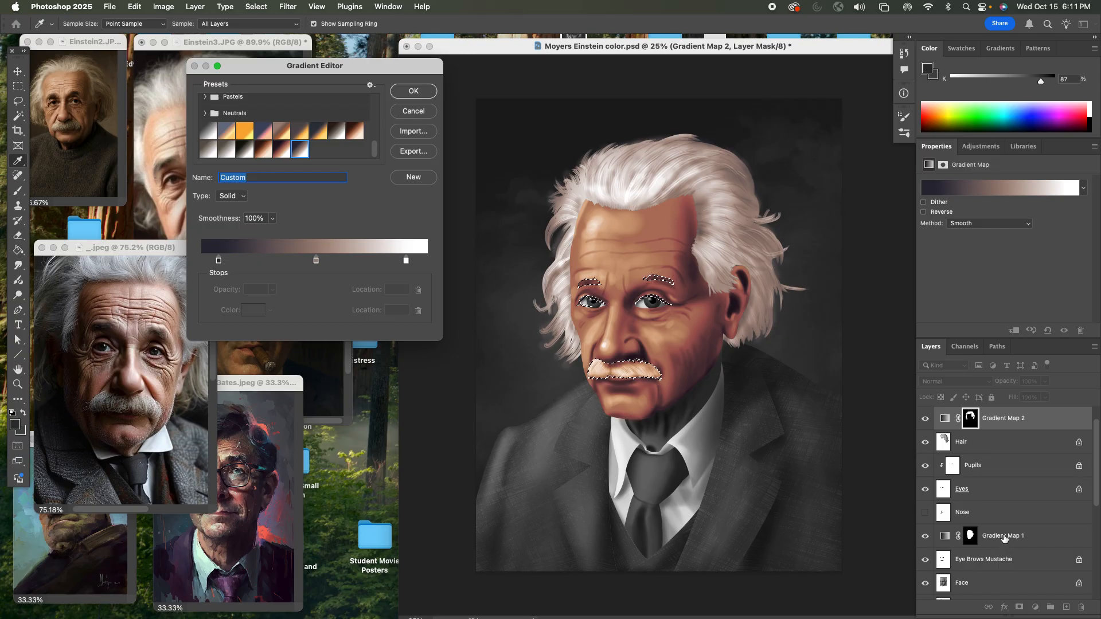
pyautogui.click(414, 91)
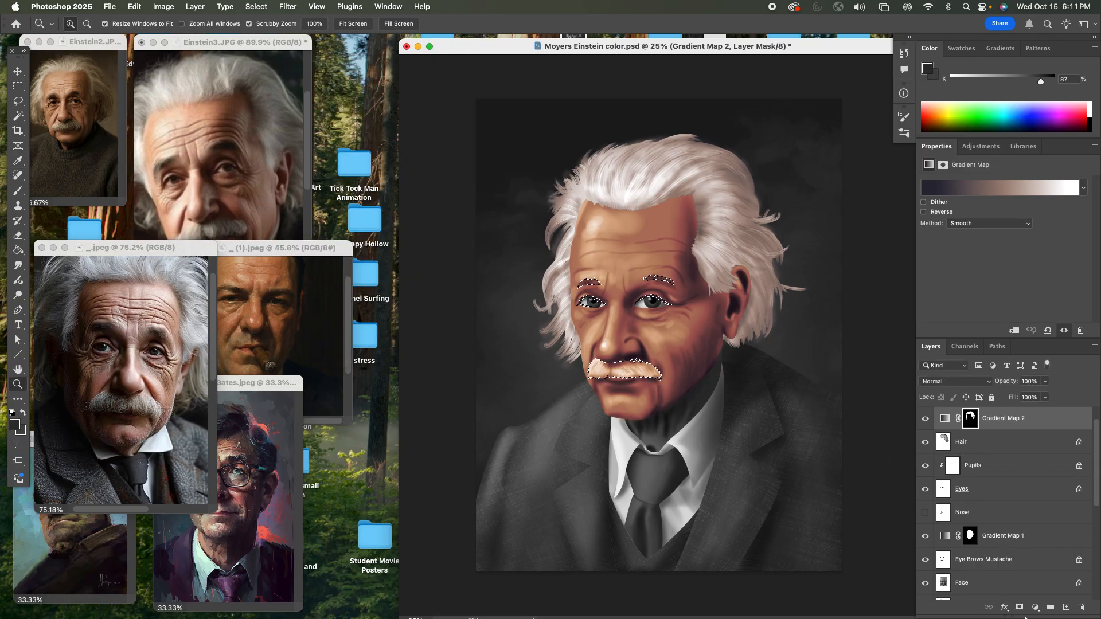
# Add a Gradient Map adjustment layer above Gradient Map 1 from the eyebrow-and-mustache selection and apply the "gray hair" preset to it
pyautogui.click(999, 539)
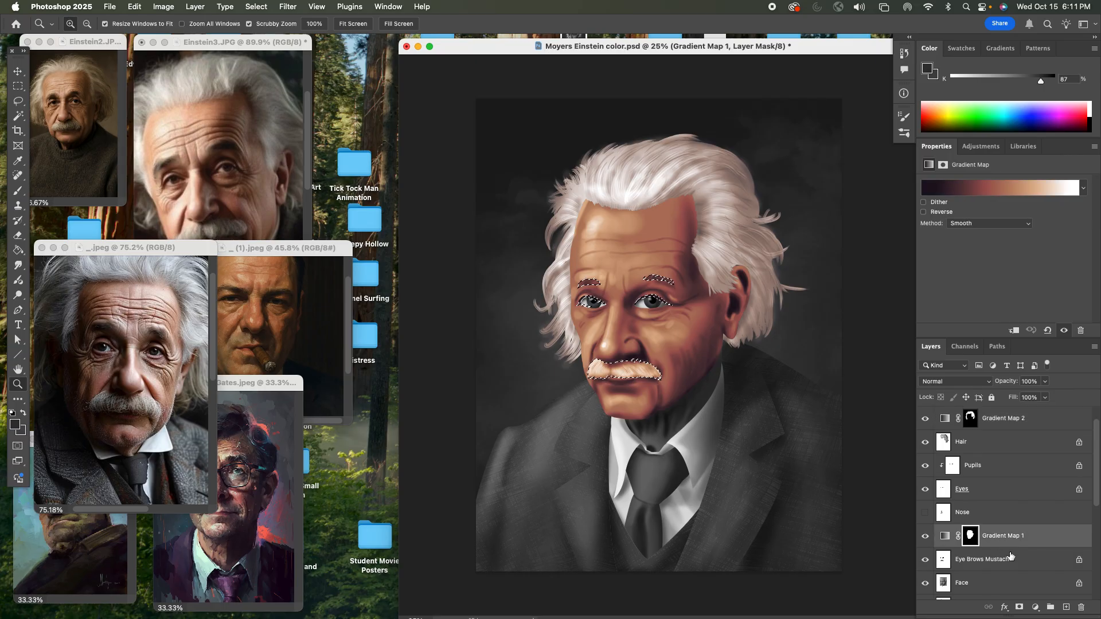
pyautogui.click(1036, 608)
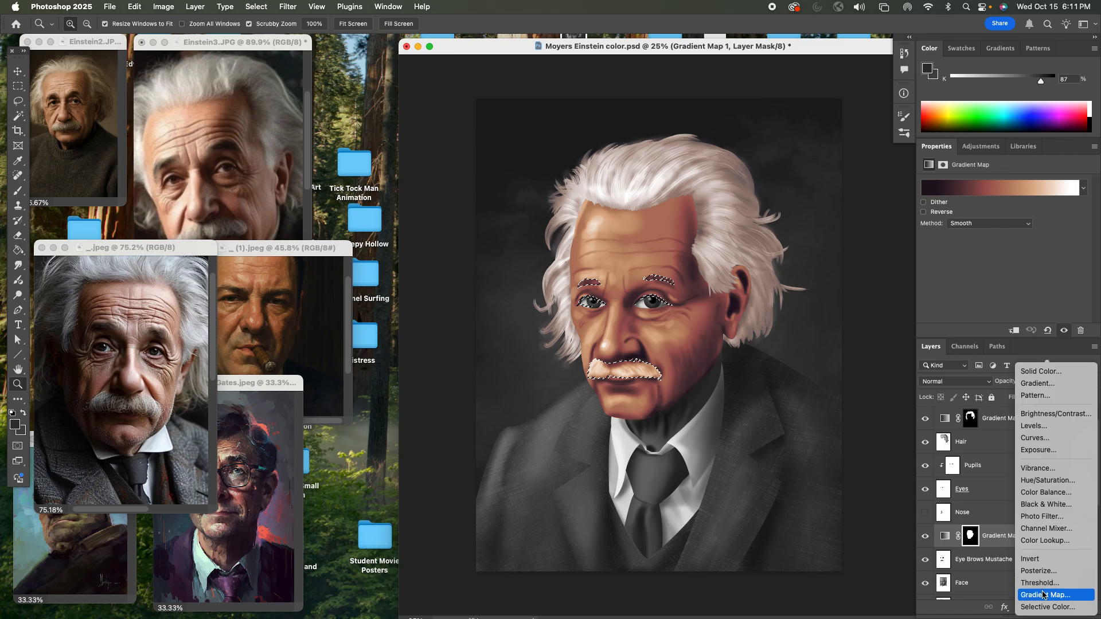
pyautogui.click(1042, 596)
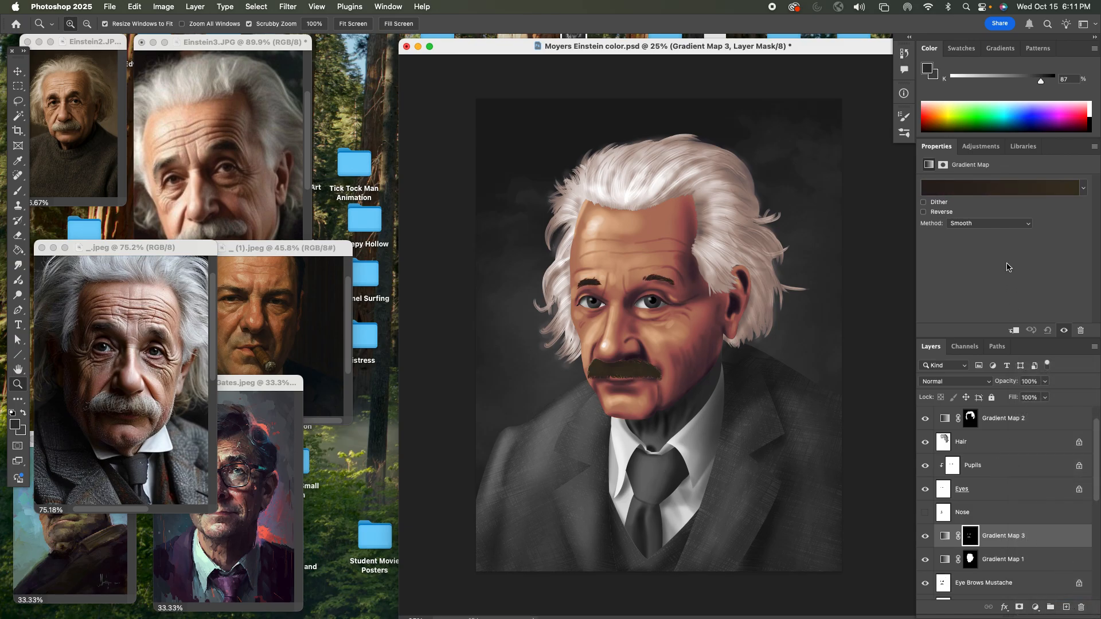
pyautogui.click(982, 183)
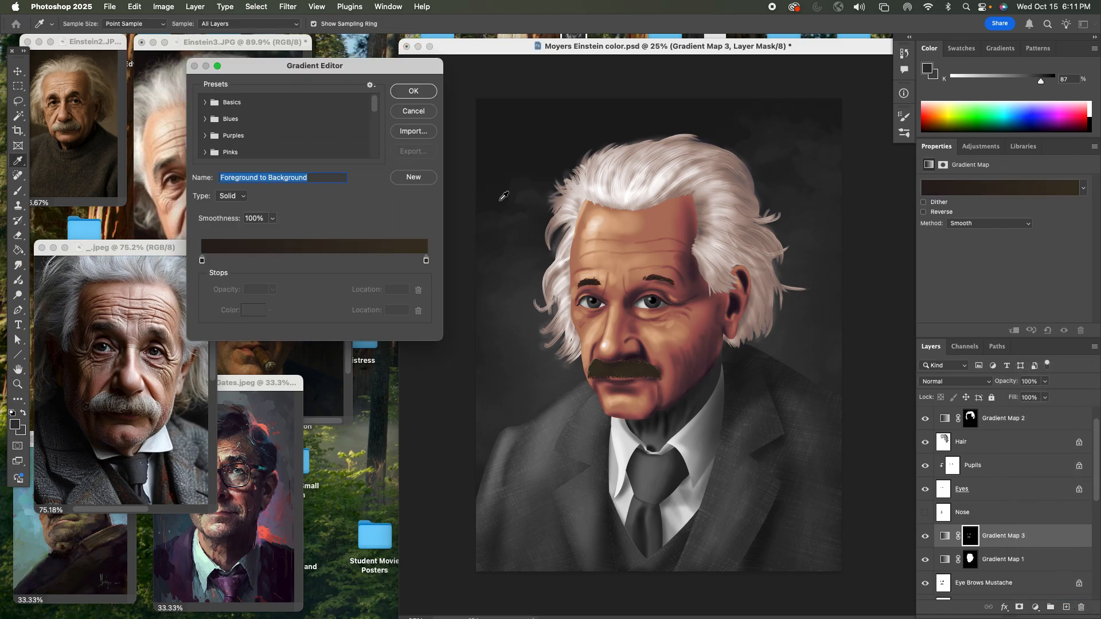
pyautogui.moveTo(374, 104); pyautogui.dragTo(372, 158)
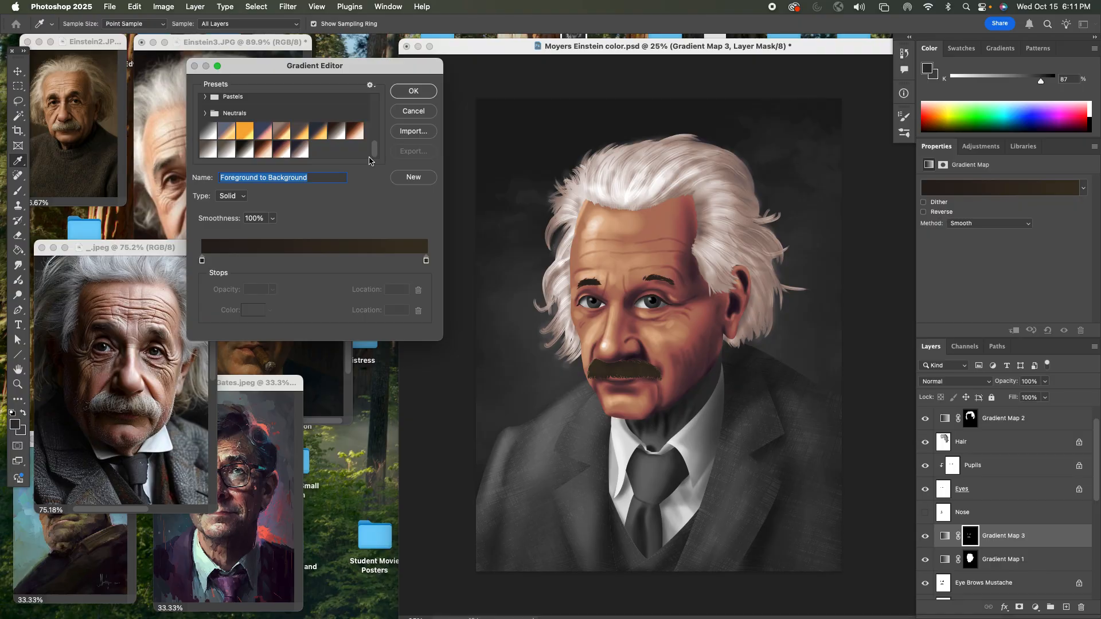
pyautogui.click(299, 150)
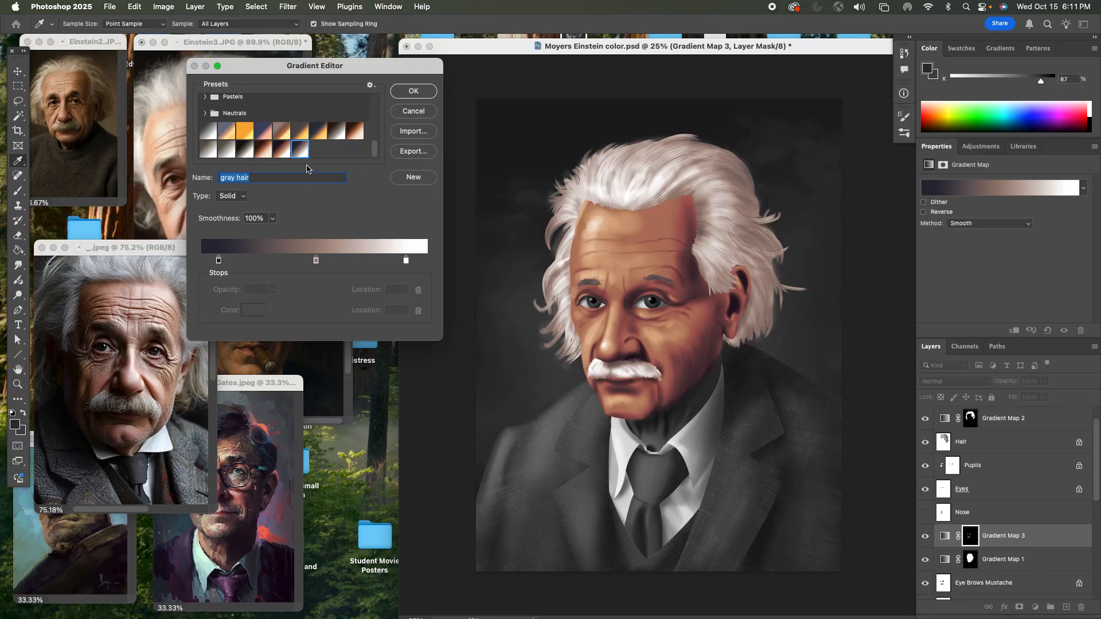
pyautogui.click(404, 93)
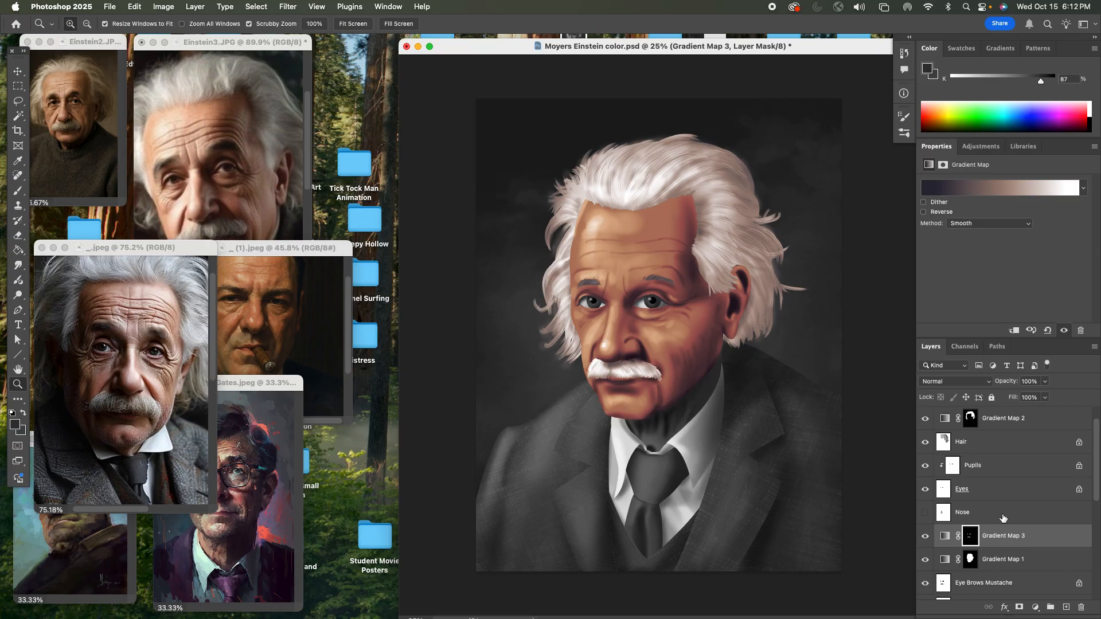
# Set the blend mode of the eyebrow-and-mustache gradient map, Gradient Map 3, to Color
pyautogui.click(945, 536)
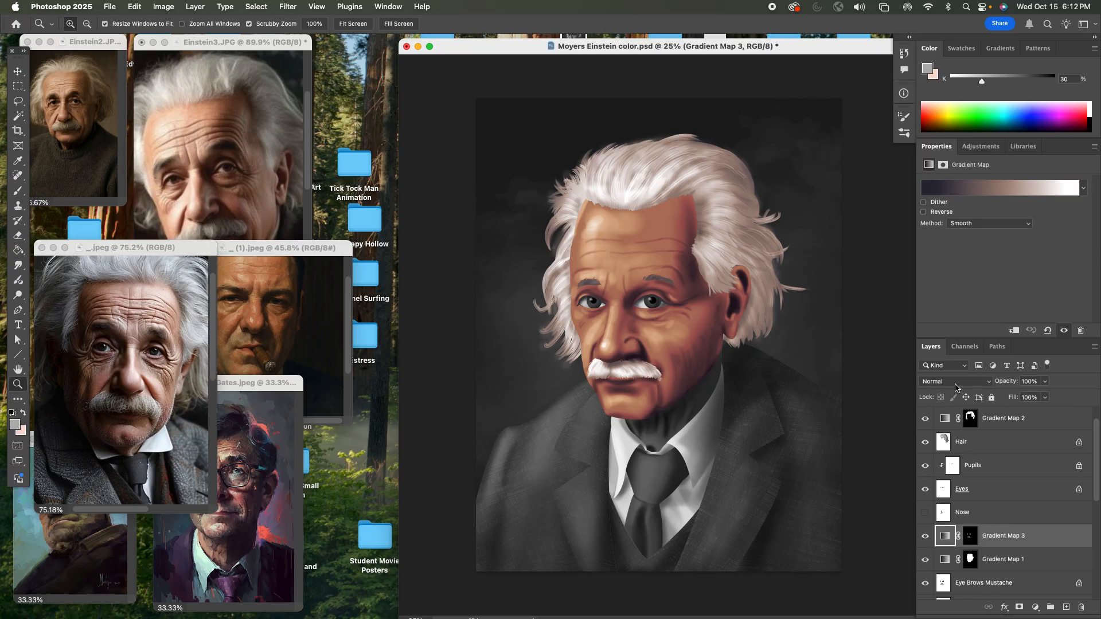
pyautogui.click(942, 384)
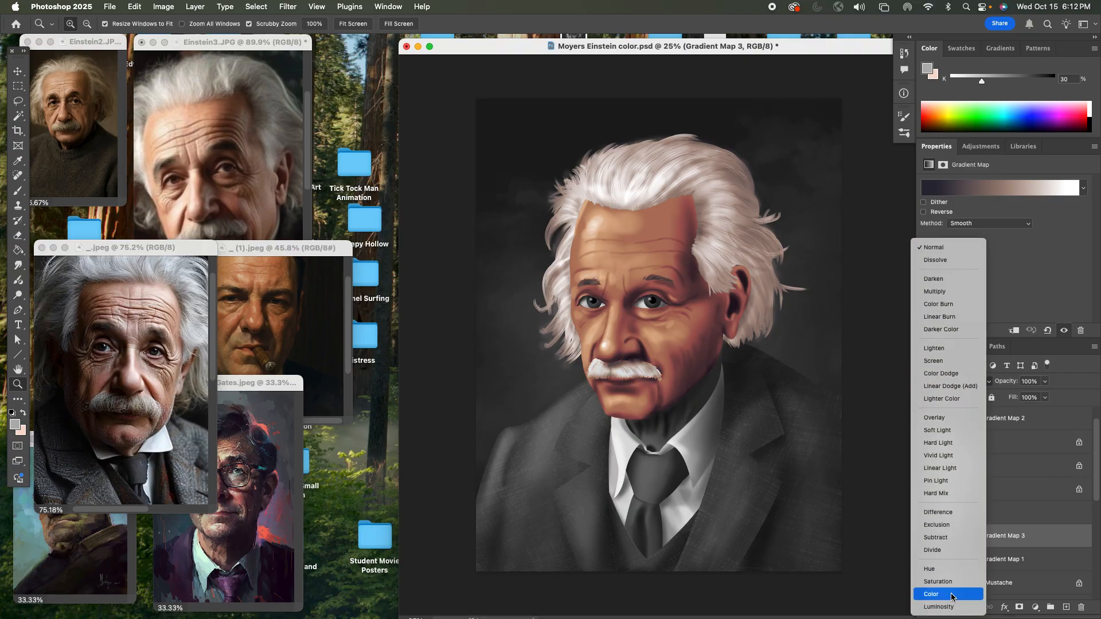
pyautogui.click(952, 595)
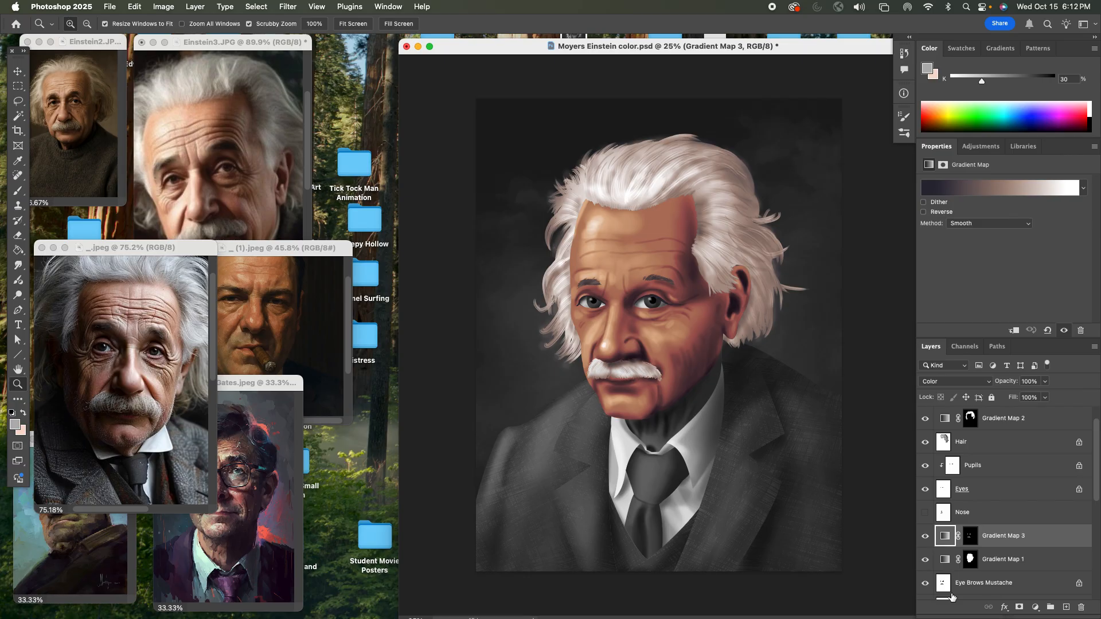
# Try the Color blend mode on the face's Gradient Map 1 layer and undo the change
pyautogui.click(947, 563)
pyautogui.click(949, 384)
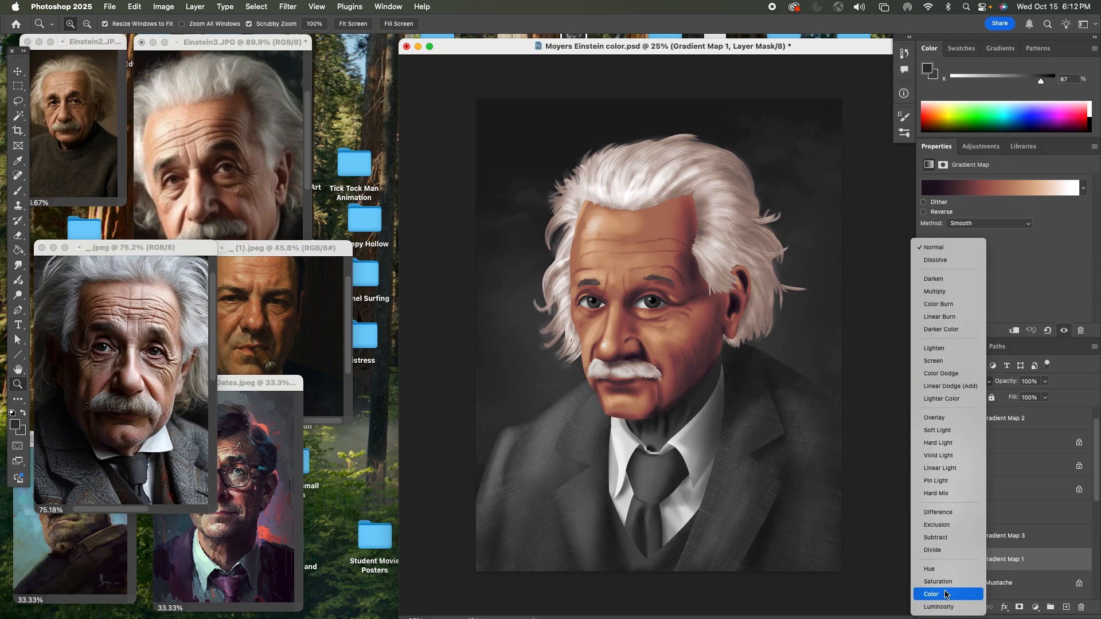
pyautogui.click(946, 595)
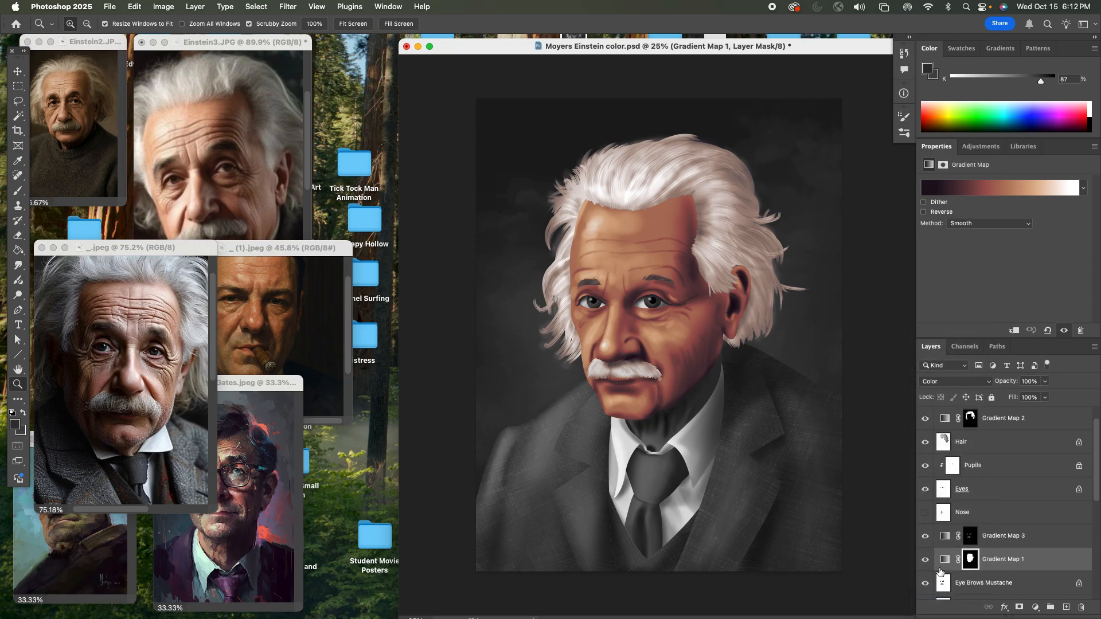
pyautogui.press('super+z')
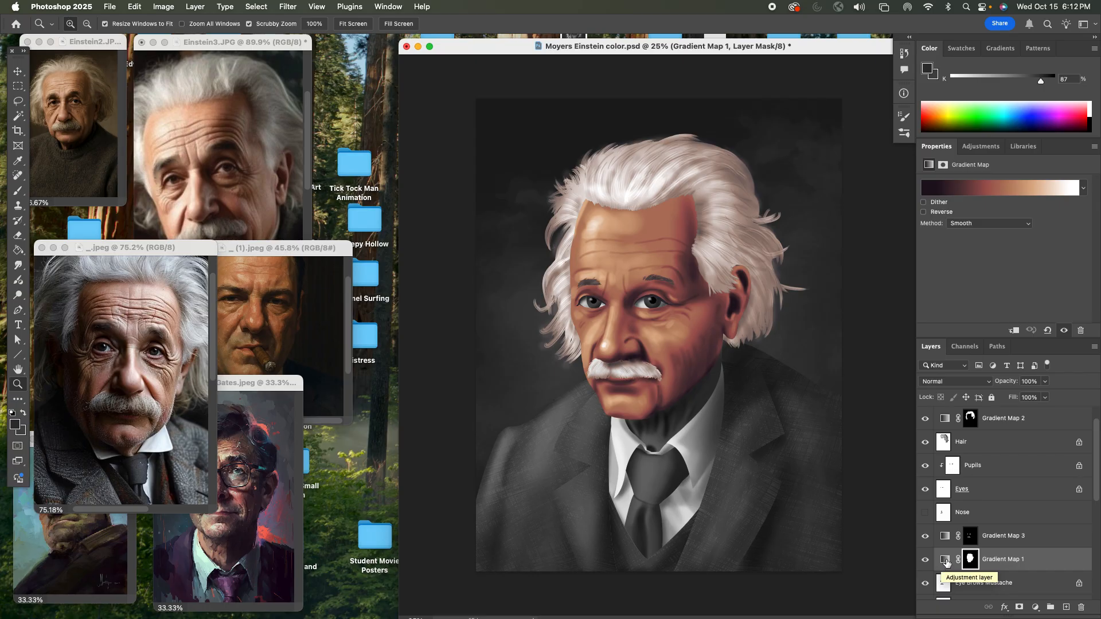
pyautogui.click(945, 562)
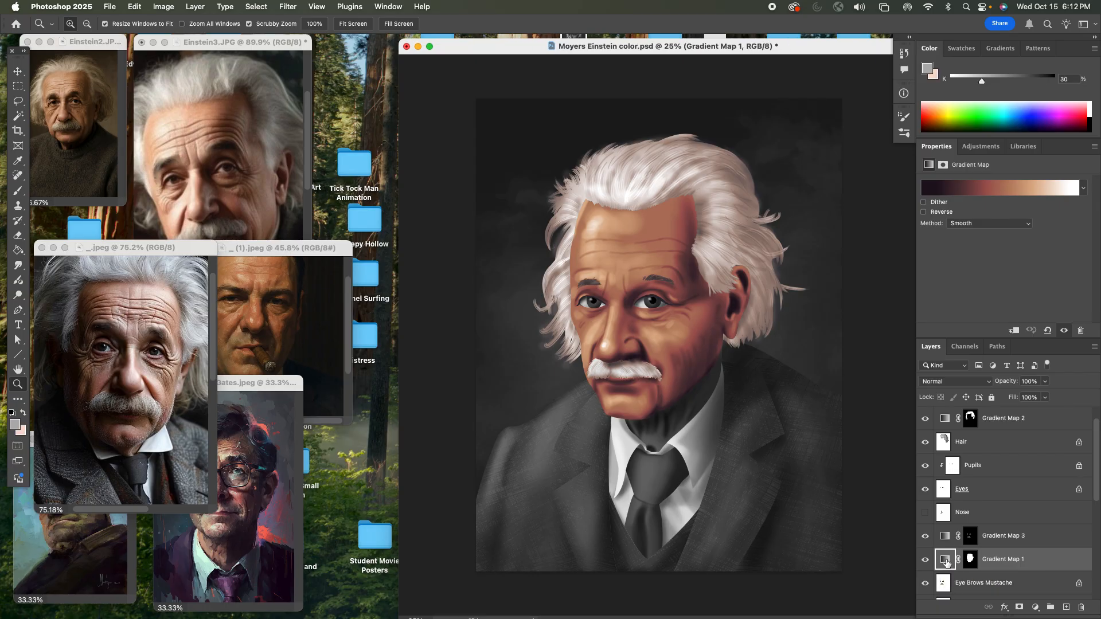
pyautogui.click(958, 383)
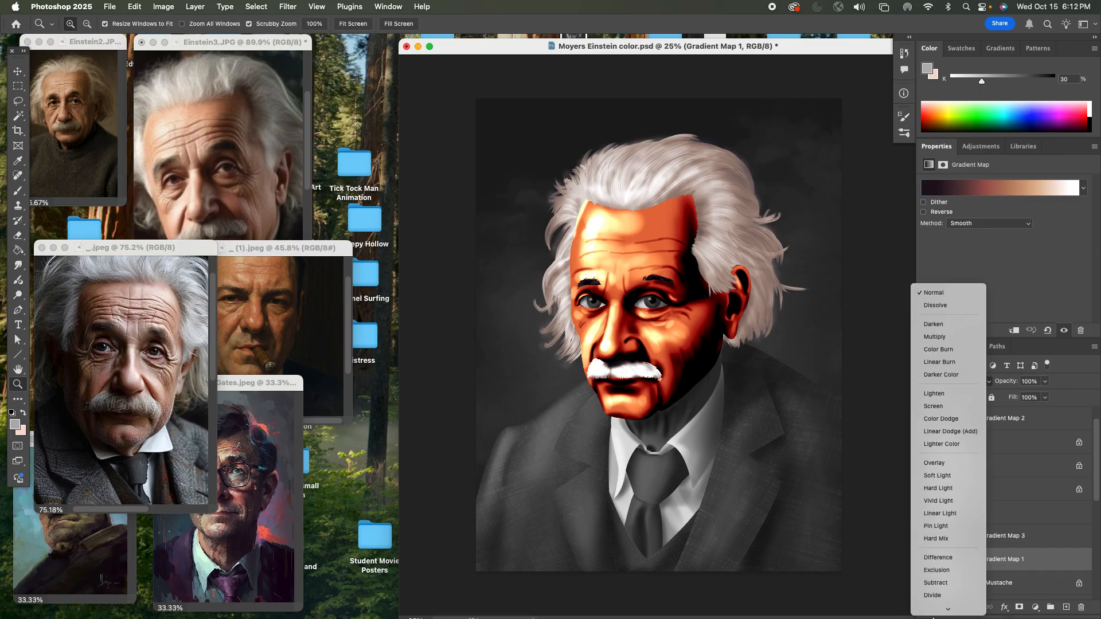
pyautogui.click(937, 598)
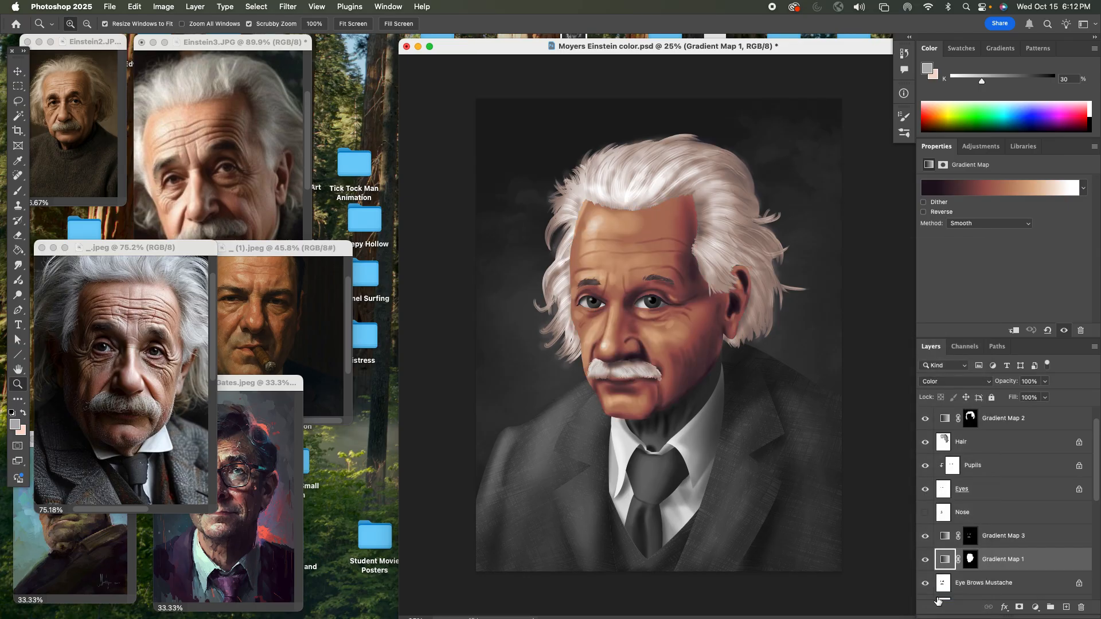
pyautogui.press('super+z')
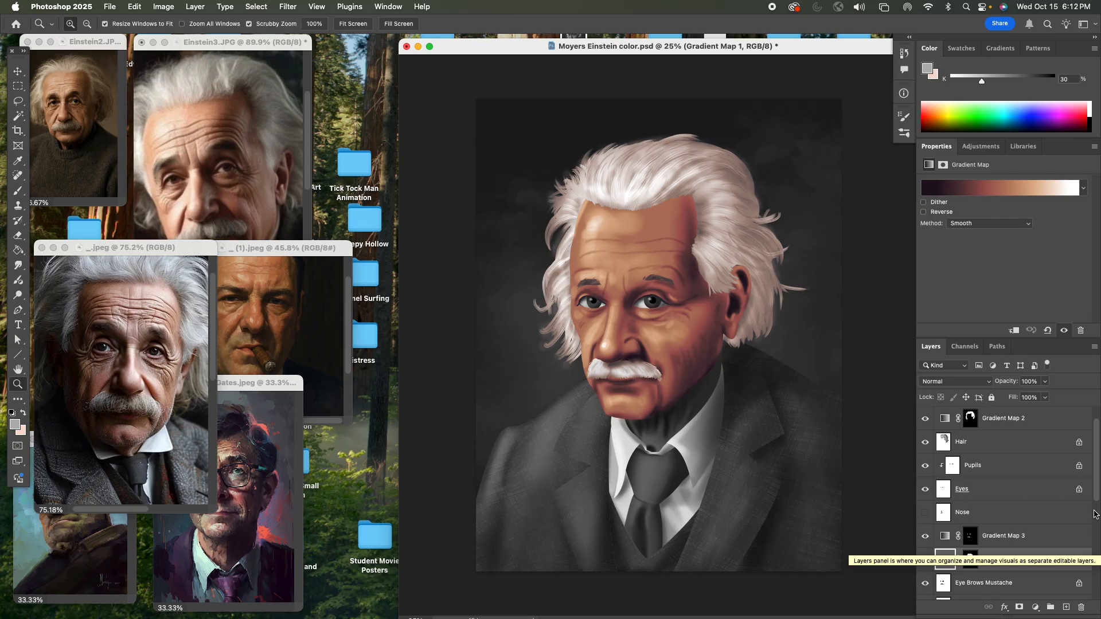
# Load the Neck layer's pixels as a selection, fill it with white on Gradient Map 1's mask, and deselect
pyautogui.scroll(-2, 1094, 493)
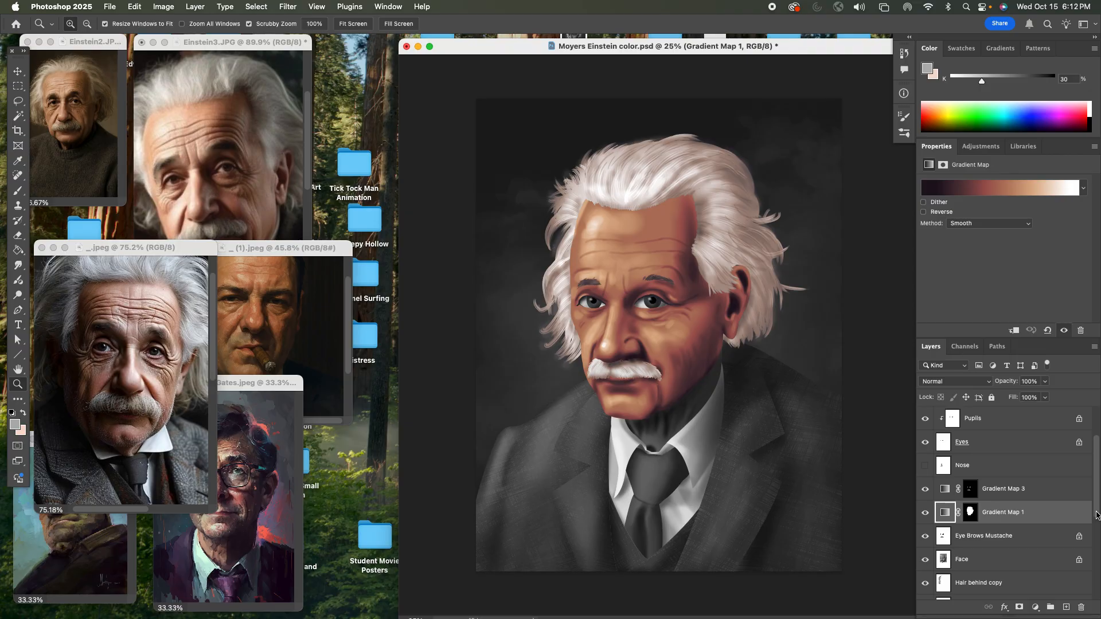
pyautogui.scroll(-2, 1095, 525)
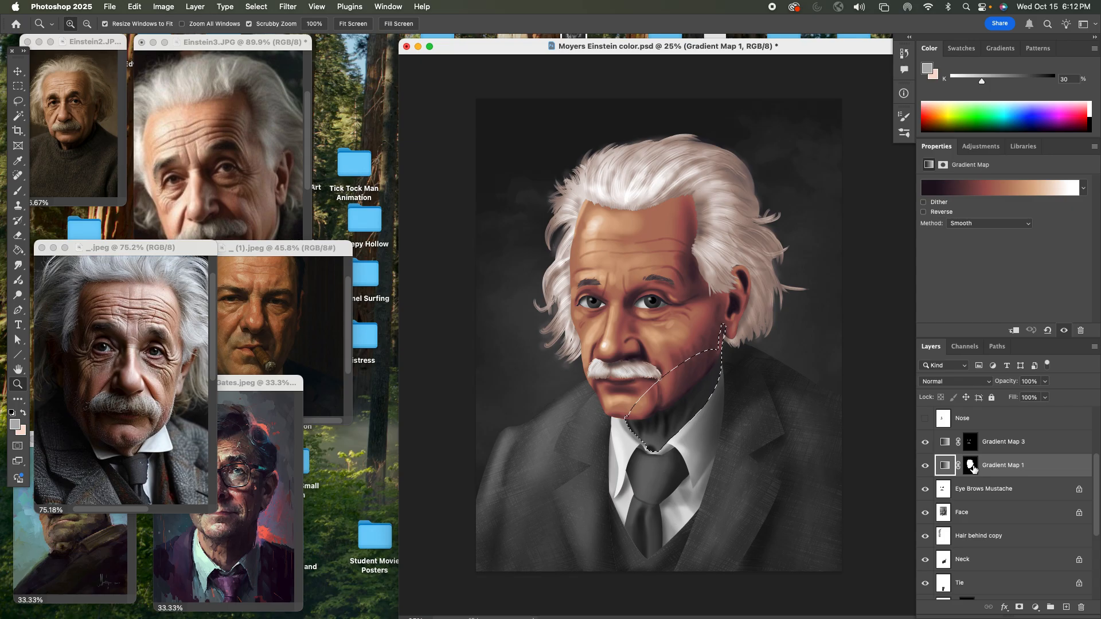
pyautogui.click(972, 468)
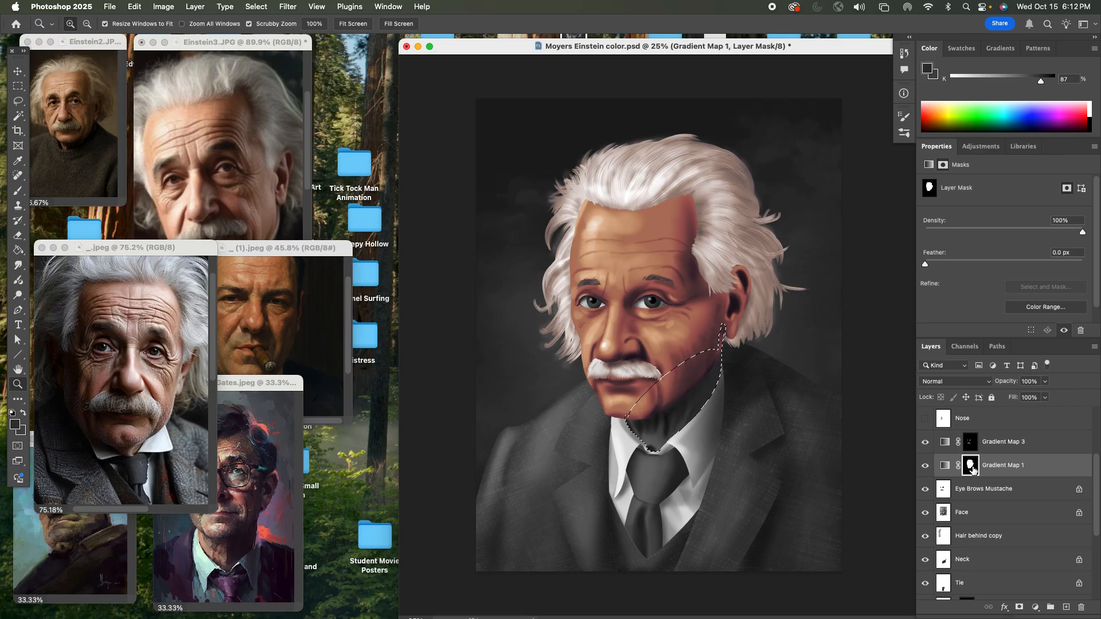
pyautogui.press('x')
pyautogui.press('alt')
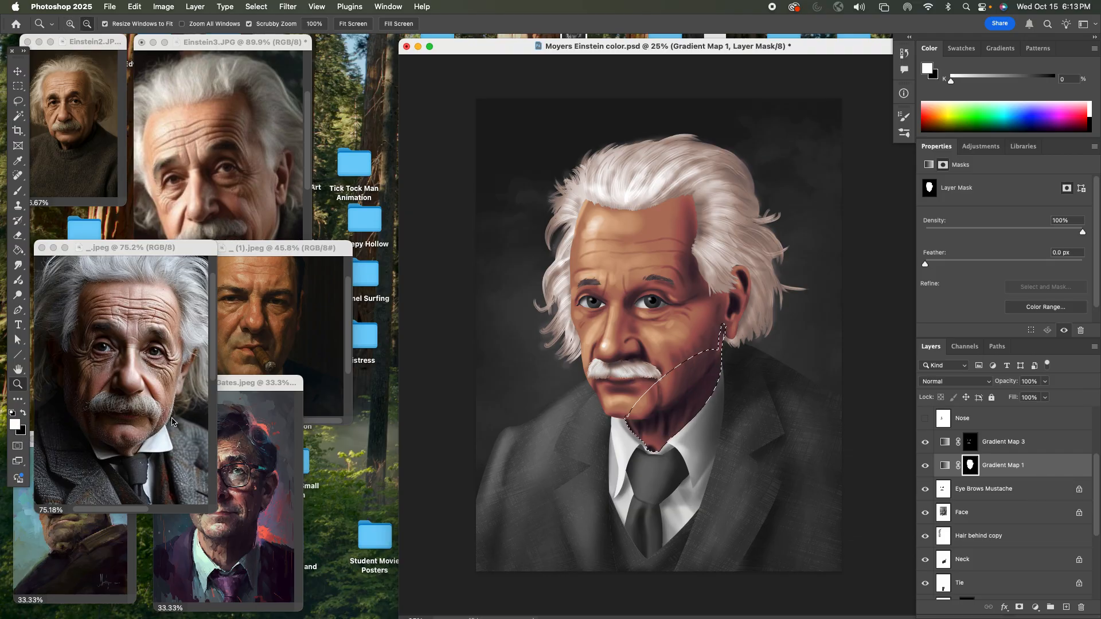
pyautogui.press('super+d')
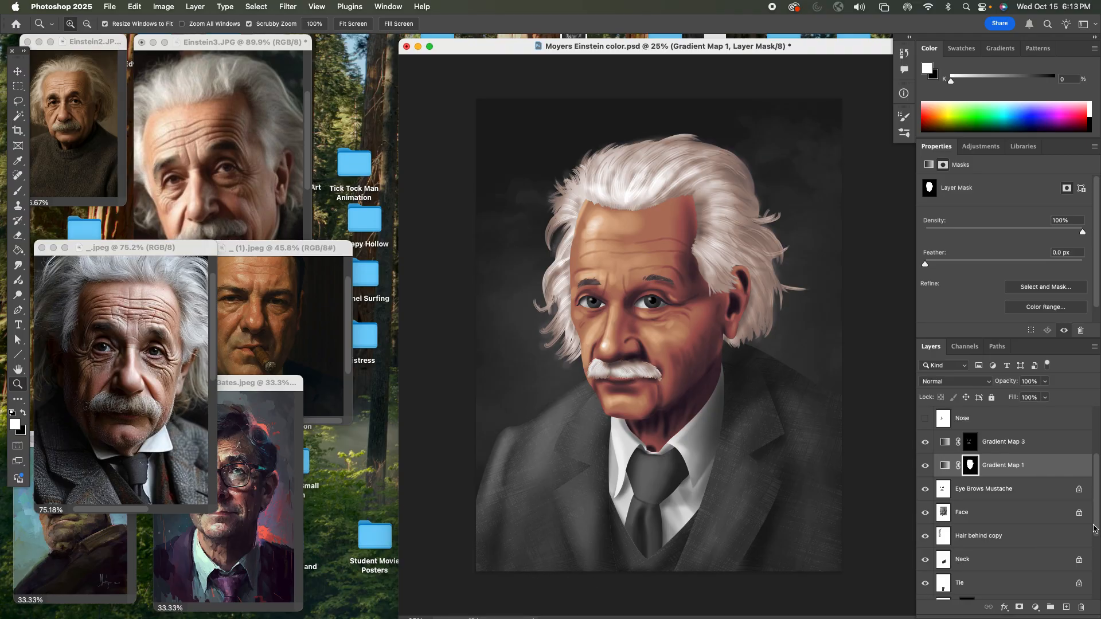
# Make the Jacket layer active and load its pixels as a selection
pyautogui.moveTo(1096, 506); pyautogui.dragTo(1096, 593)
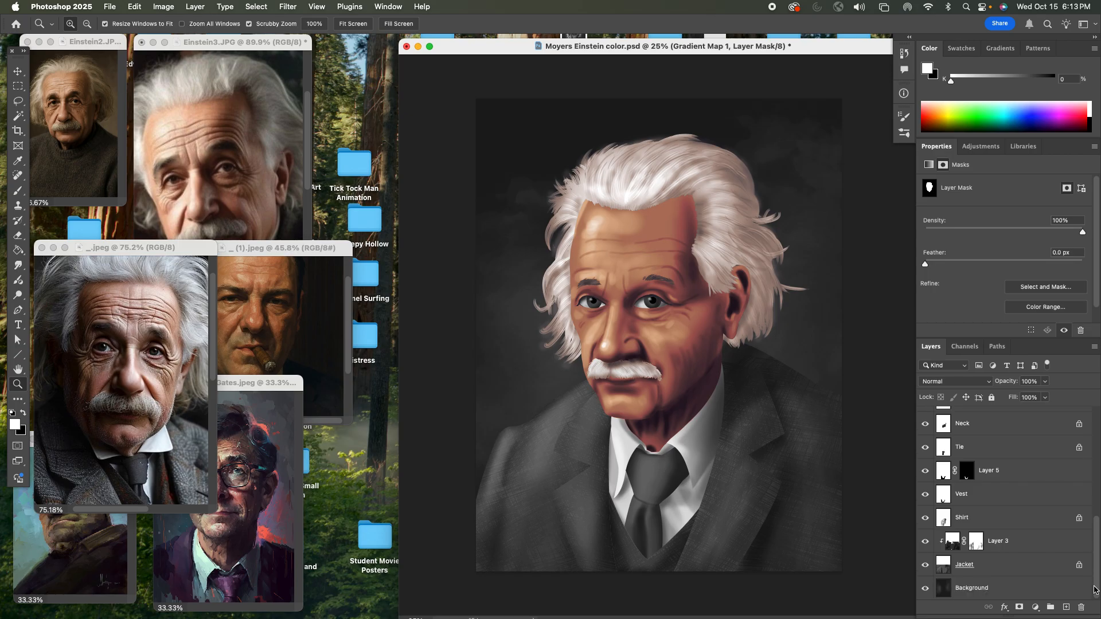
pyautogui.click(1009, 568)
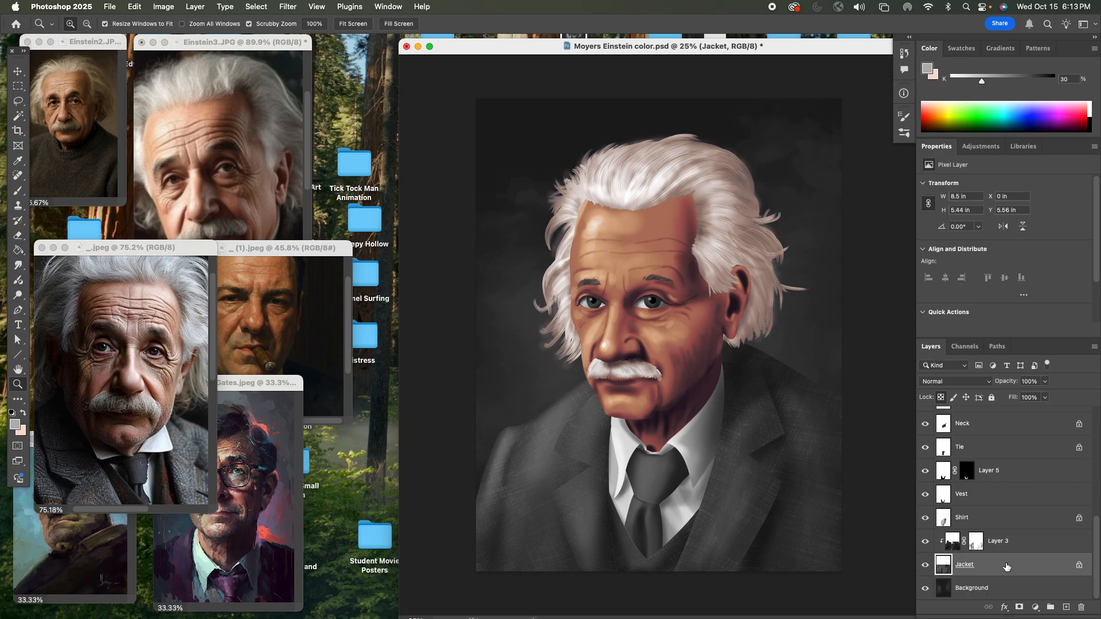
pyautogui.keyDown('super'); pyautogui.click(943, 565); pyautogui.keyUp('super')
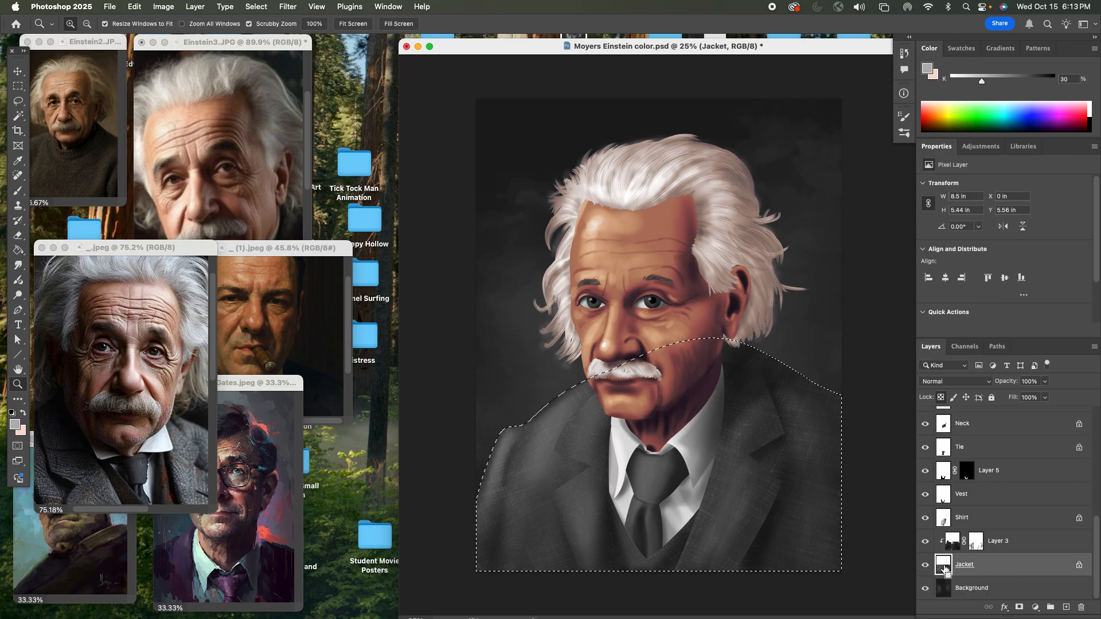
# Toggle Layer 3's visibility to examine its texture over the jacket, and return to the Jacket layer
pyautogui.click(1032, 547)
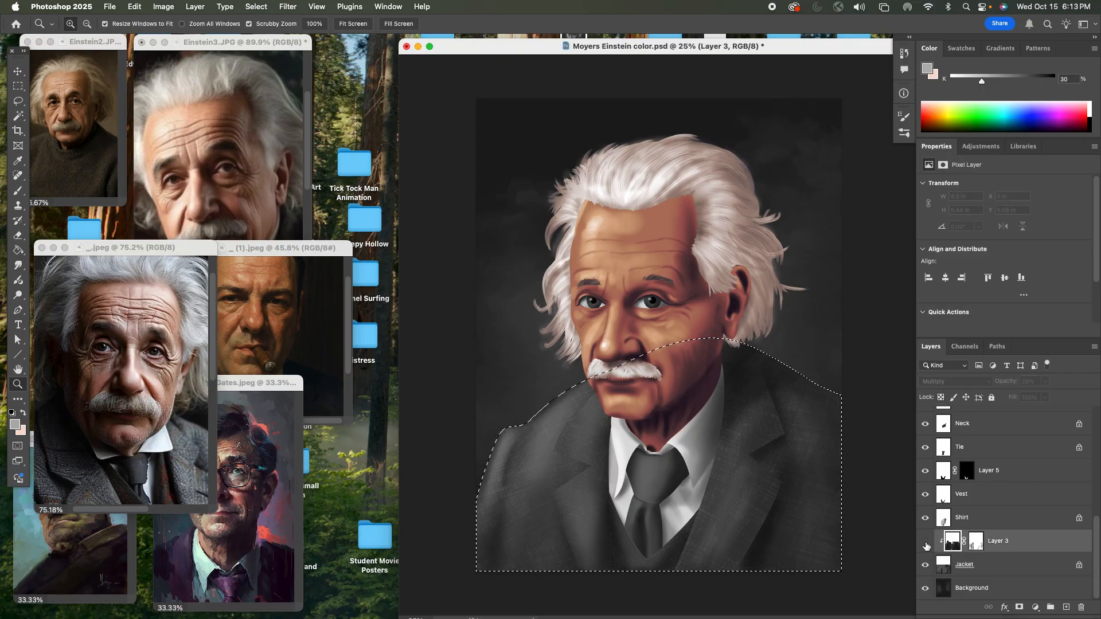
pyautogui.click(925, 544)
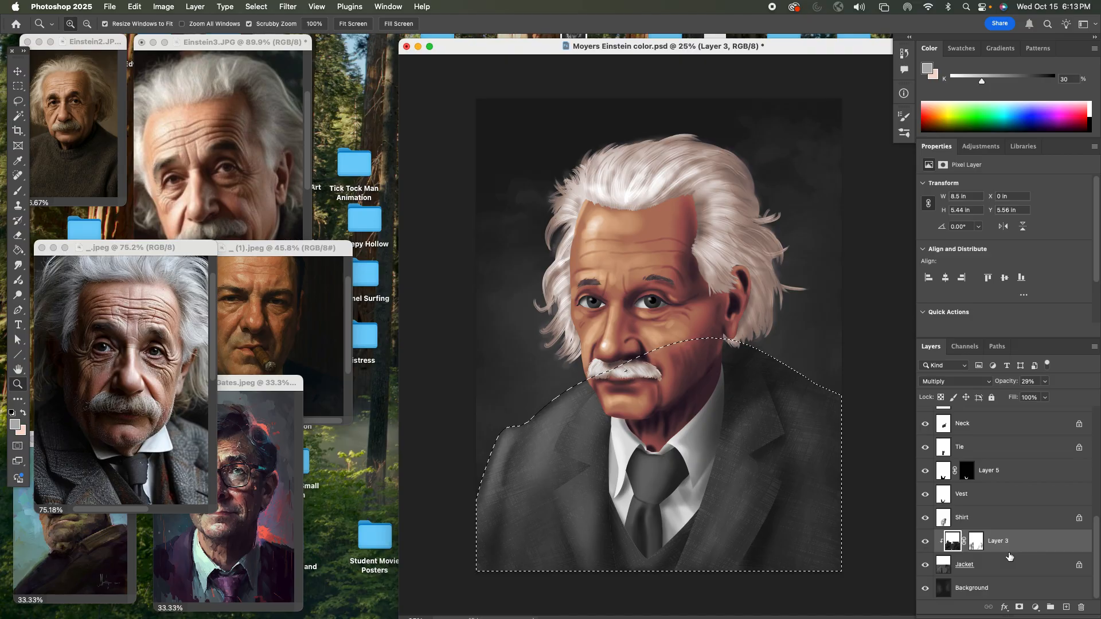
pyautogui.click(995, 565)
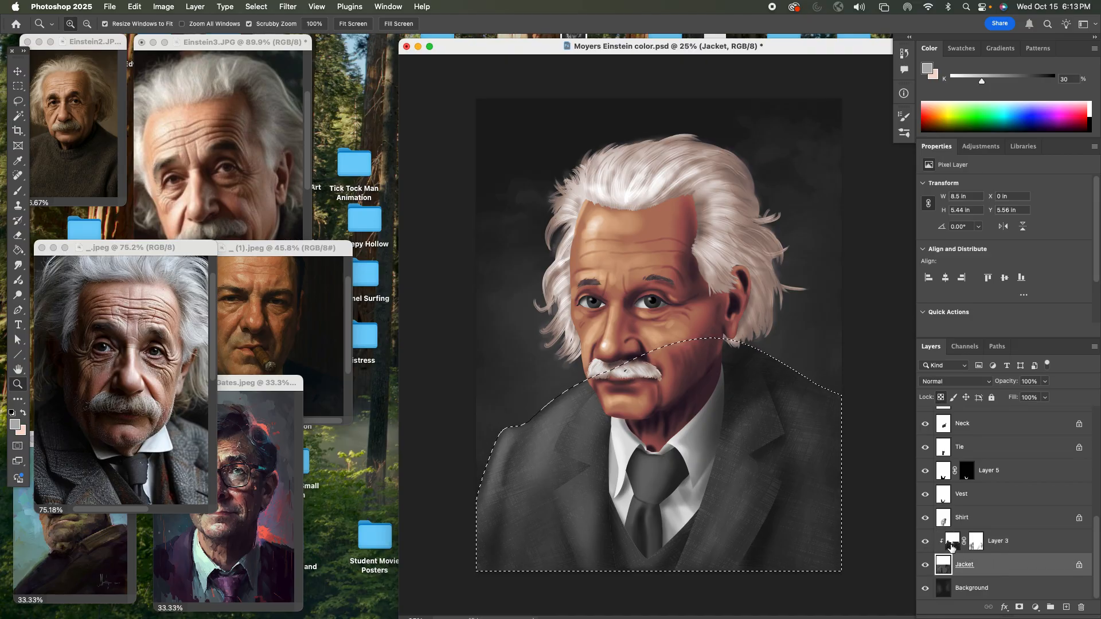
pyautogui.click(924, 541)
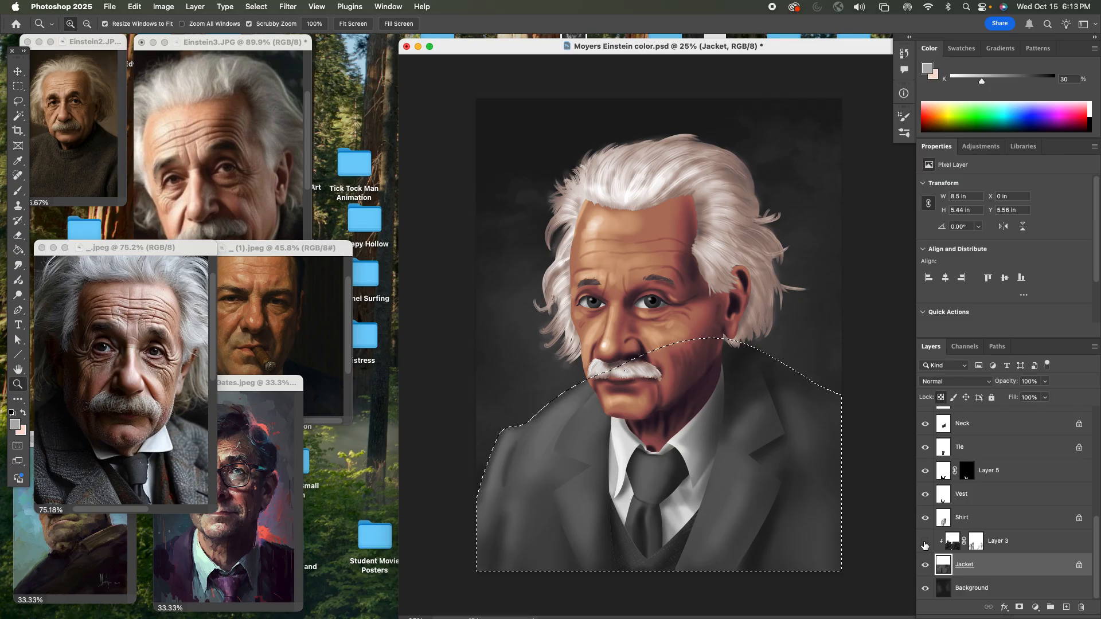
pyautogui.click(924, 542)
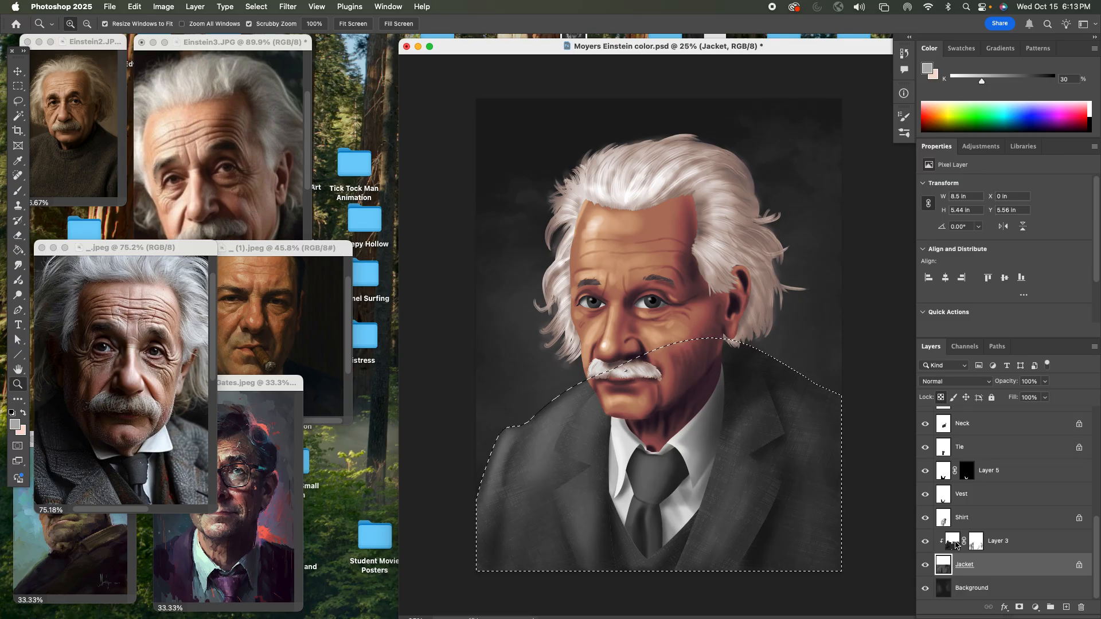
pyautogui.click(953, 542)
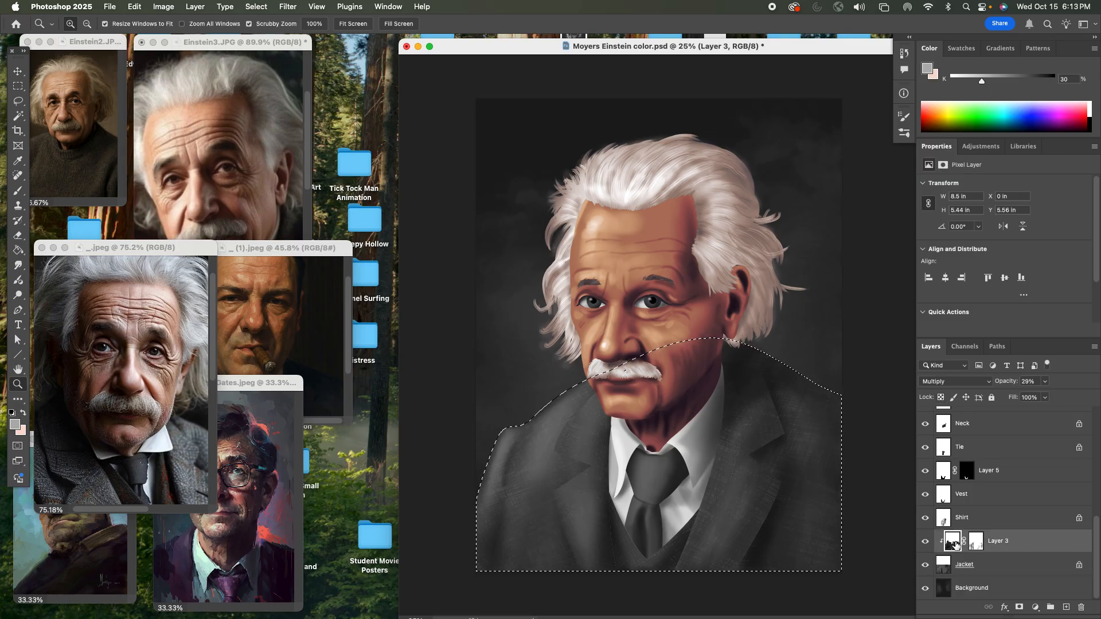
pyautogui.click(1001, 566)
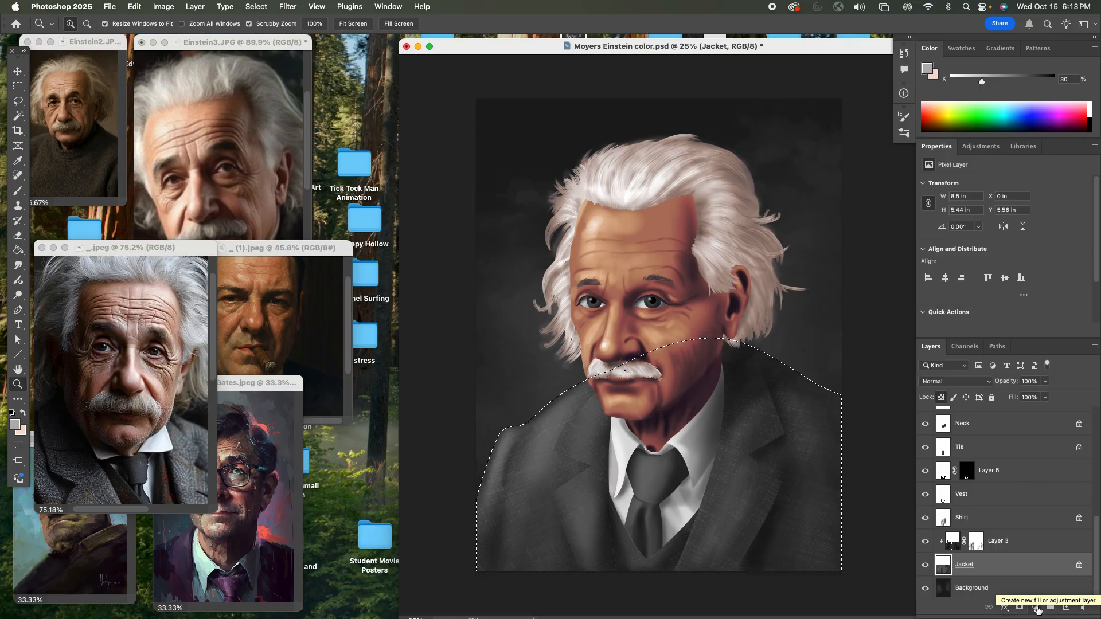
# Add a Hue/Saturation adjustment layer directly above the Jacket layer, masked by the jacket selection, and turn on Colorize
pyautogui.click(1037, 607)
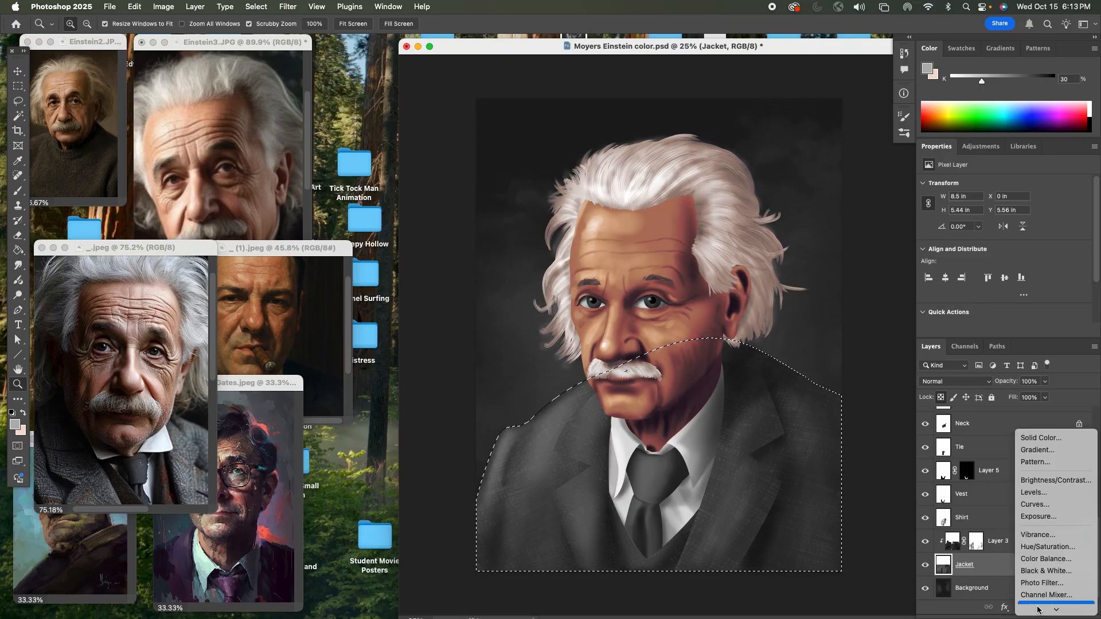
pyautogui.click(1044, 535)
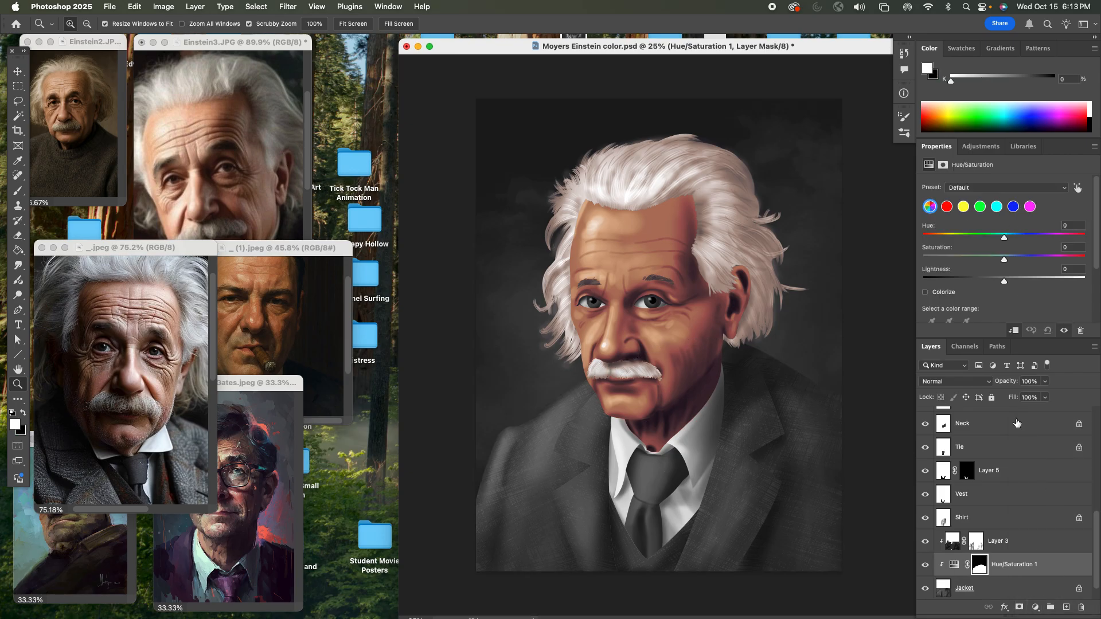
pyautogui.click(924, 292)
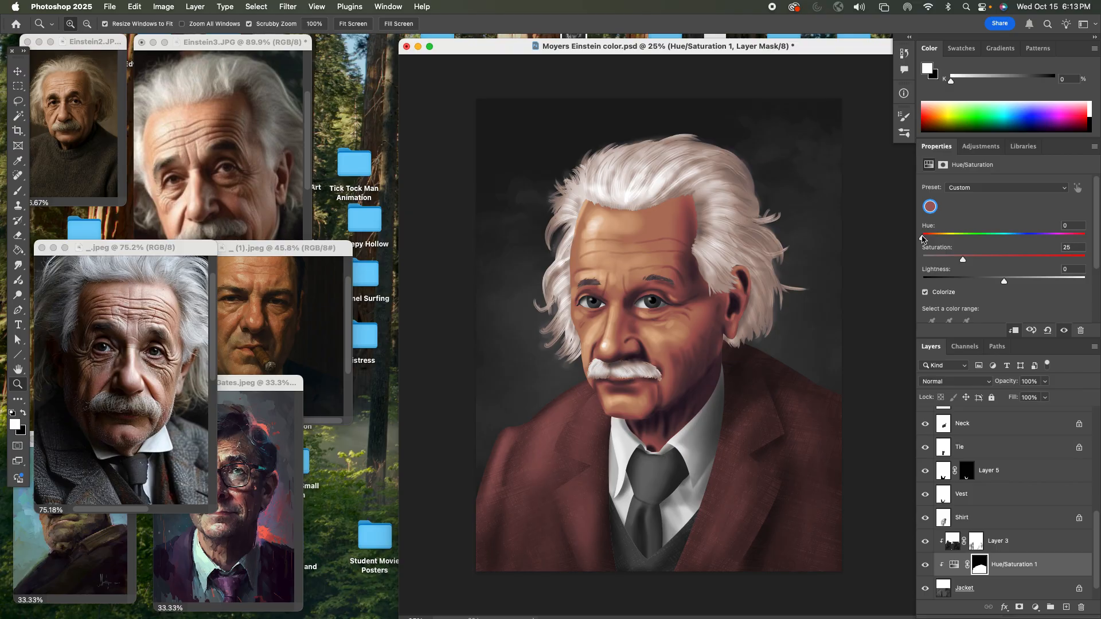
# Tint the jacket blue on Hue/Saturation 1 with hue 219 and saturation 19
pyautogui.moveTo(922, 236); pyautogui.dragTo(1021, 237)
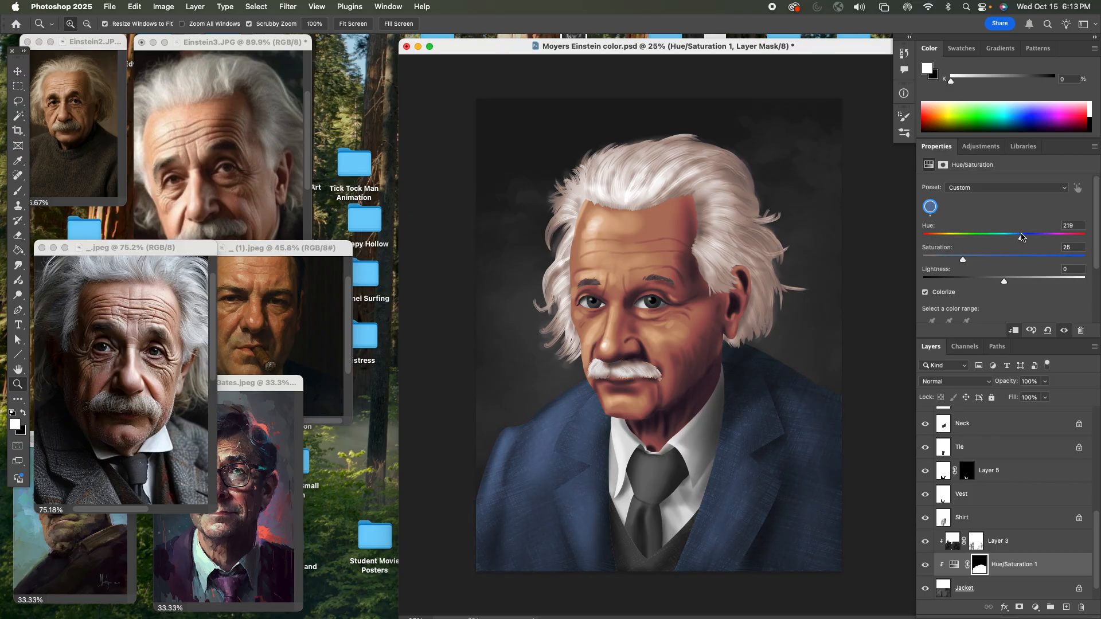
pyautogui.moveTo(963, 259); pyautogui.dragTo(954, 261)
# Bring the _.jpeg reference photo into clear view and open the Info panel, keeping HSB Color as its first color readout
pyautogui.moveTo(135, 249); pyautogui.dragTo(239, 276)
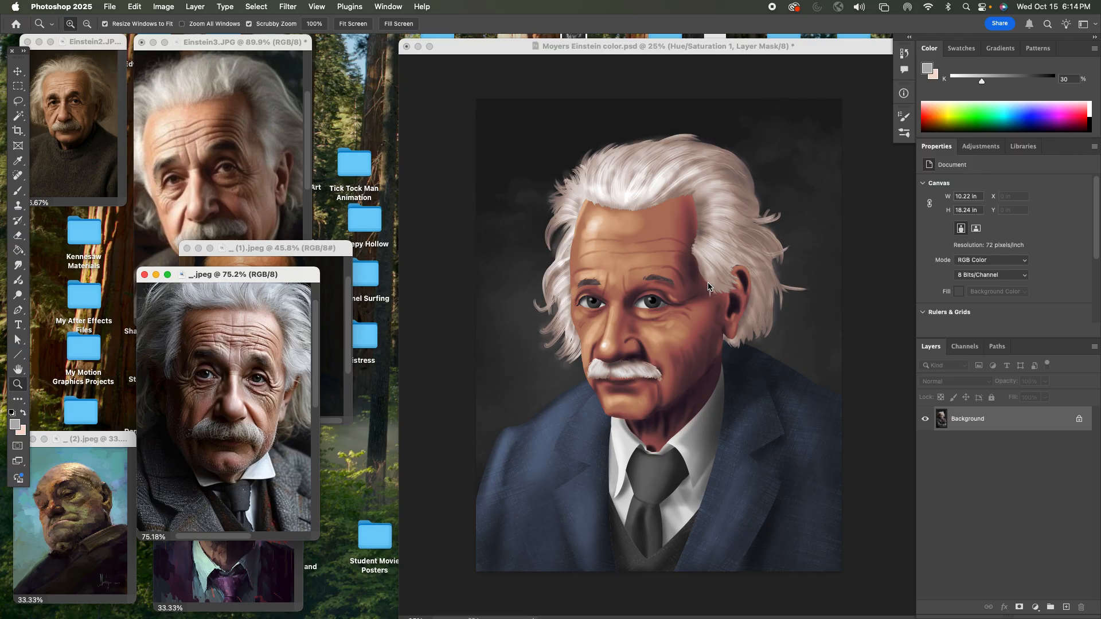
pyautogui.click(904, 95)
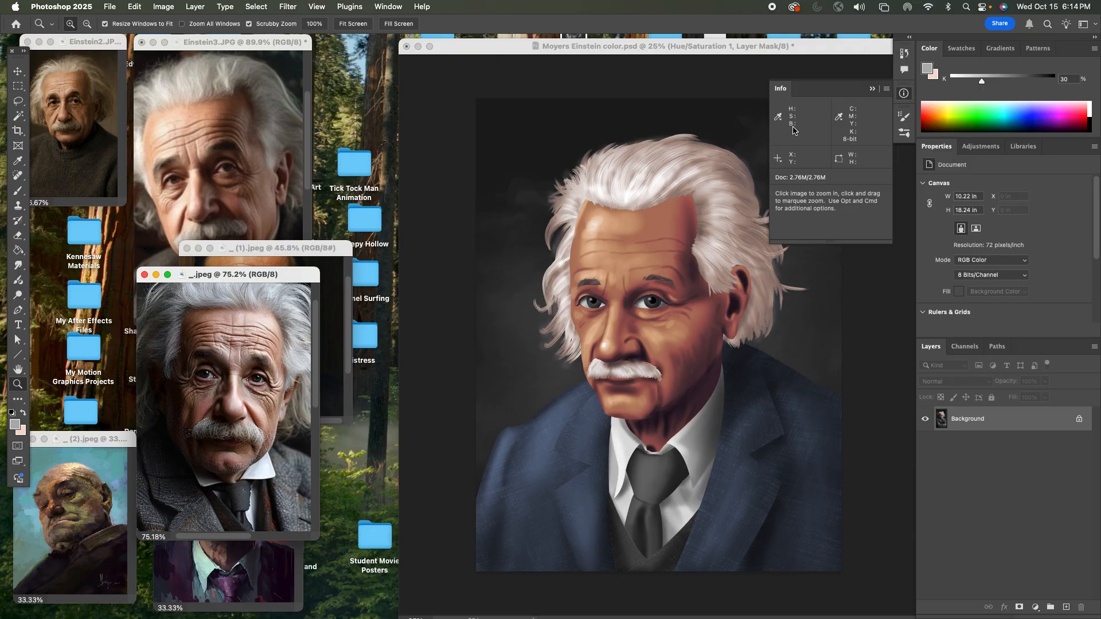
pyautogui.click(886, 89)
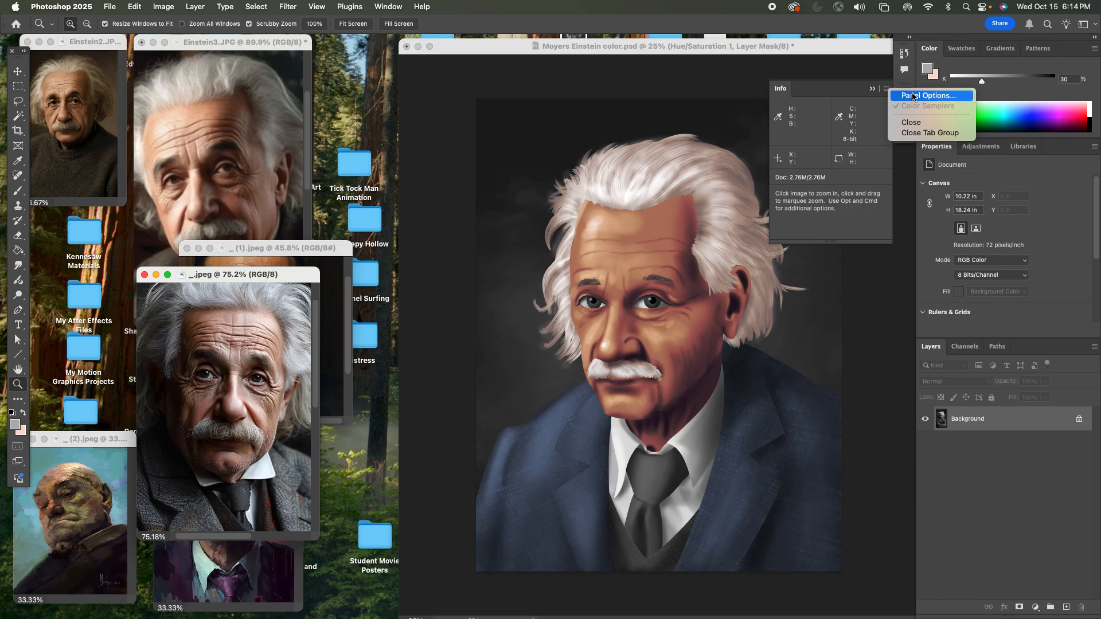
pyautogui.click(913, 96)
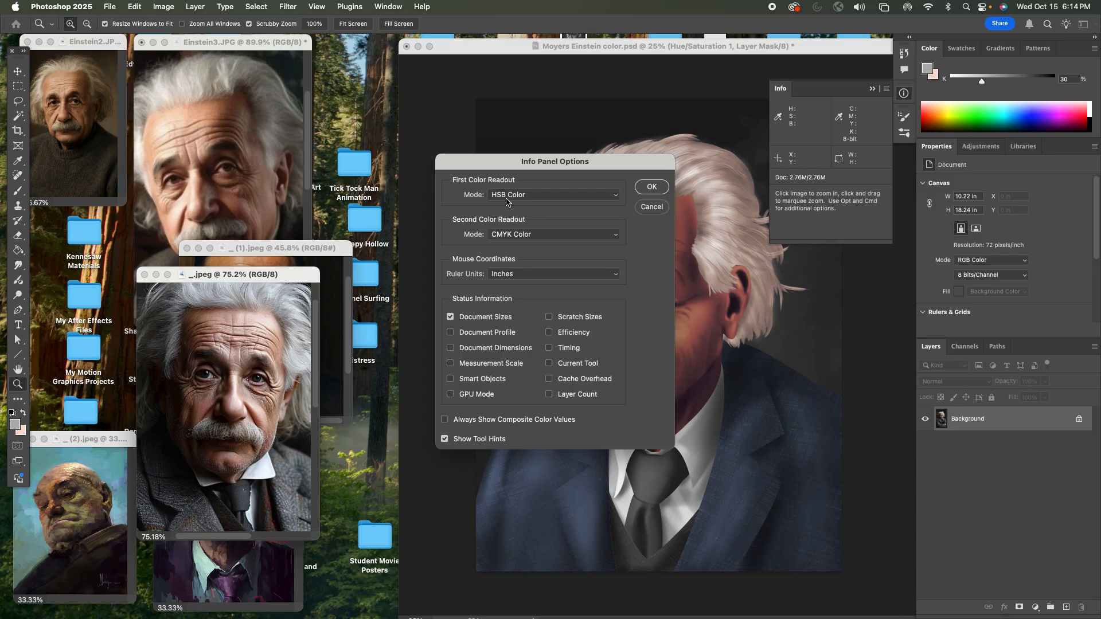
pyautogui.click(651, 186)
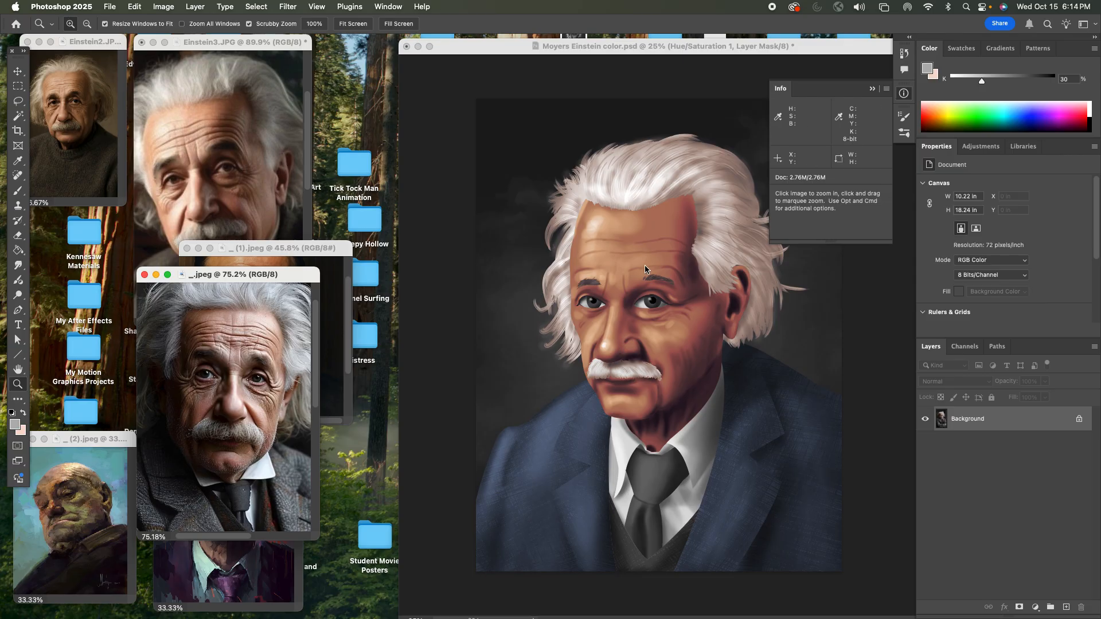
# Sample the reference photo's jacket tones with the Eyedropper, and make Hue/Saturation 1's adjustment active in the Moyers Einstein color document
pyautogui.press('i')
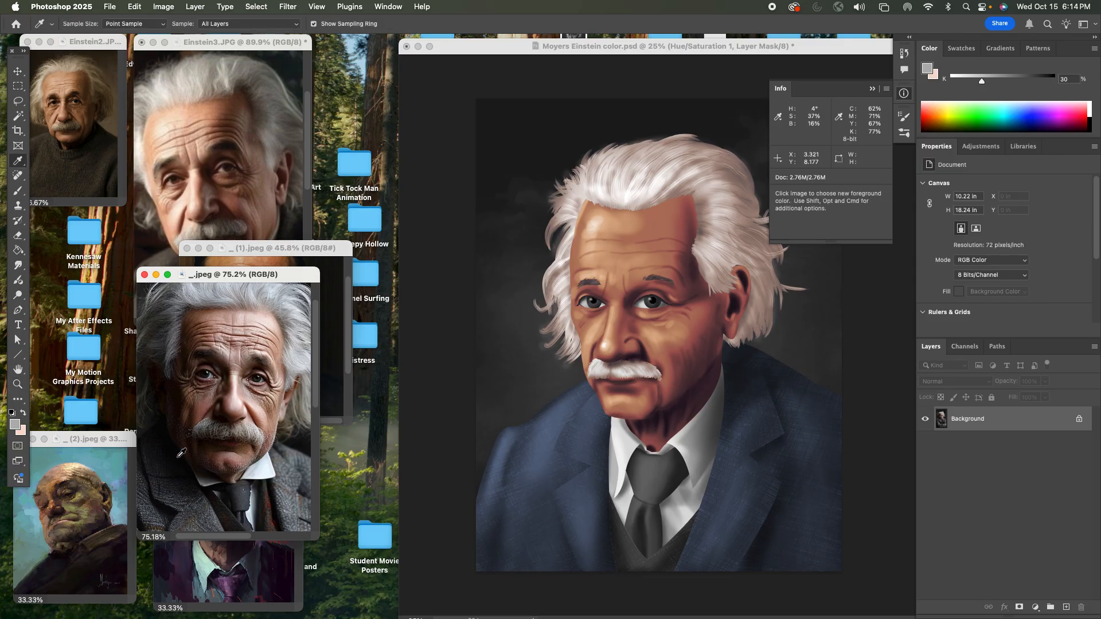
pyautogui.click(168, 492)
pyautogui.click(213, 515)
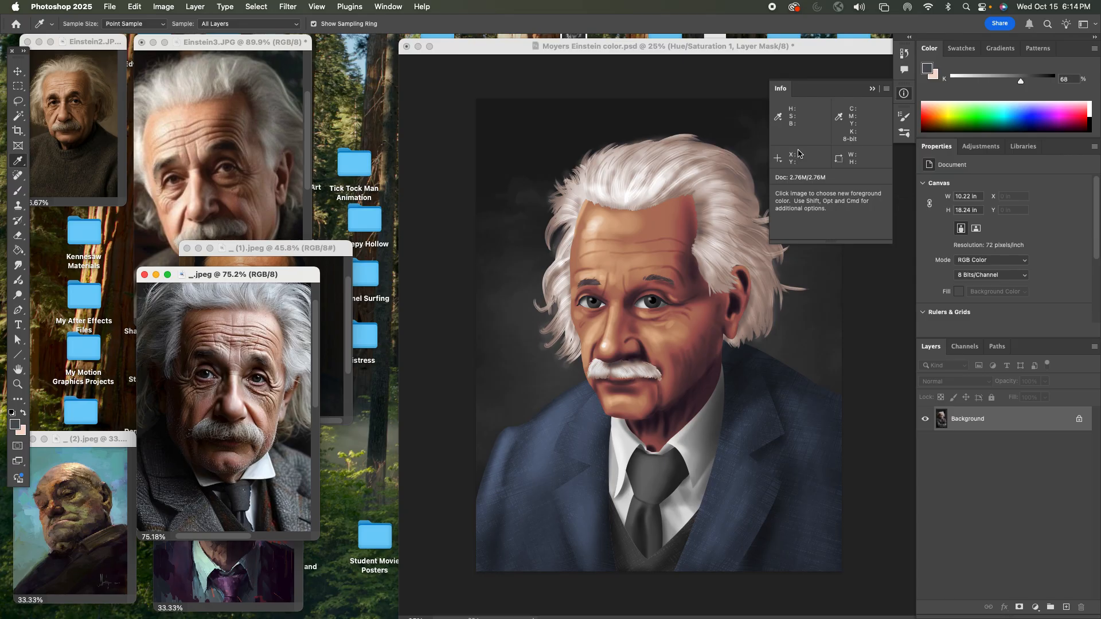
pyautogui.click(736, 50)
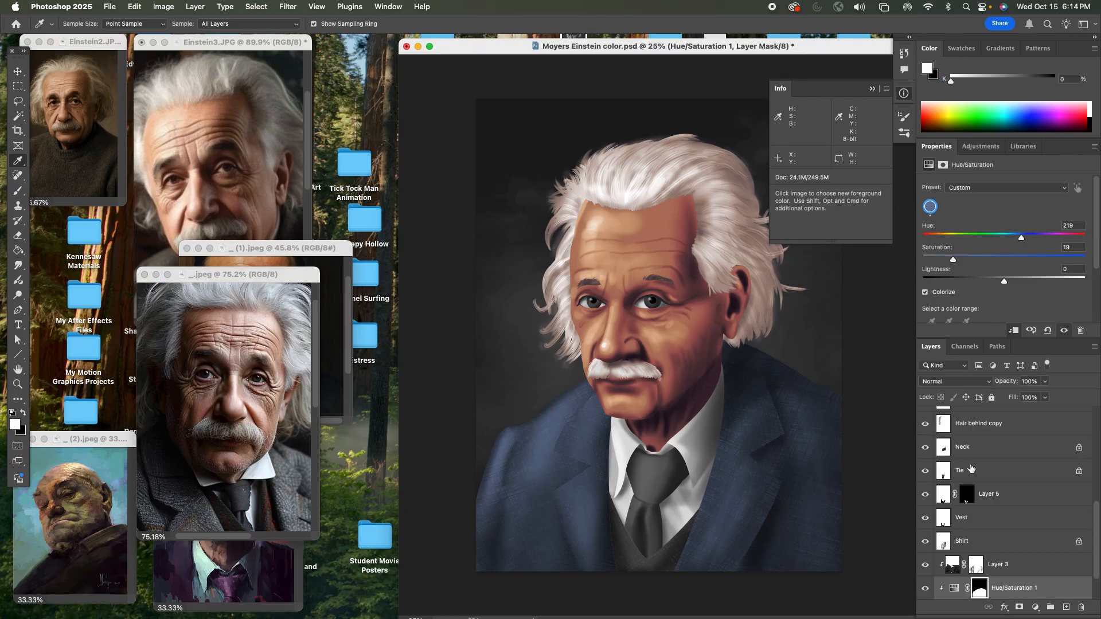
pyautogui.click(952, 590)
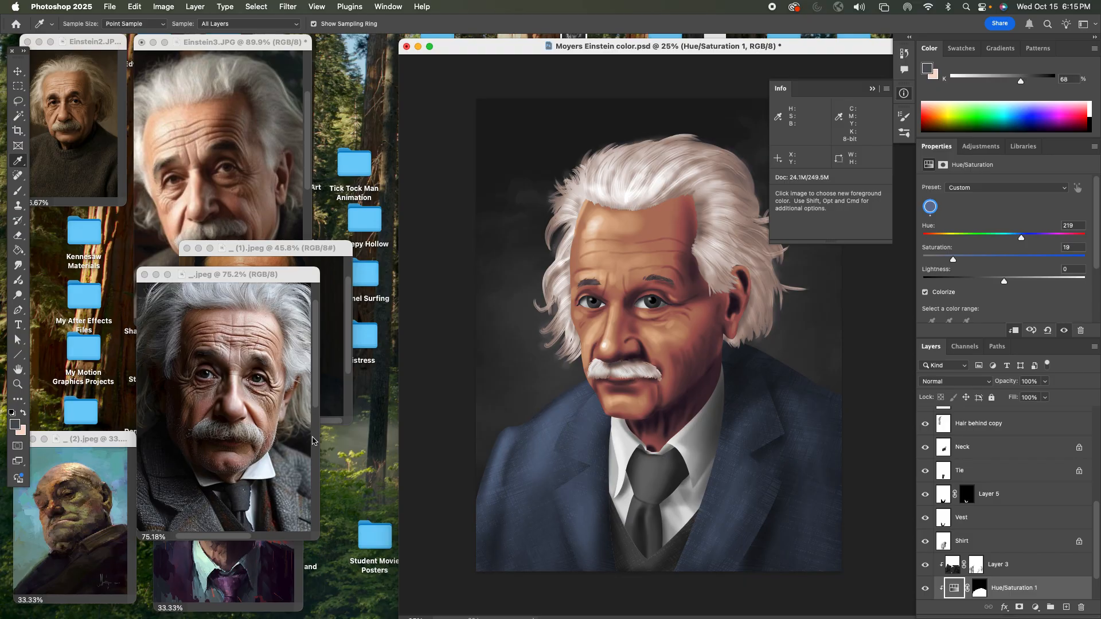
# Sample the fabric beside the reference photo's tie, and set the jacket's Hue/Saturation 1 to hue 218 and saturation 13
pyautogui.click(218, 515)
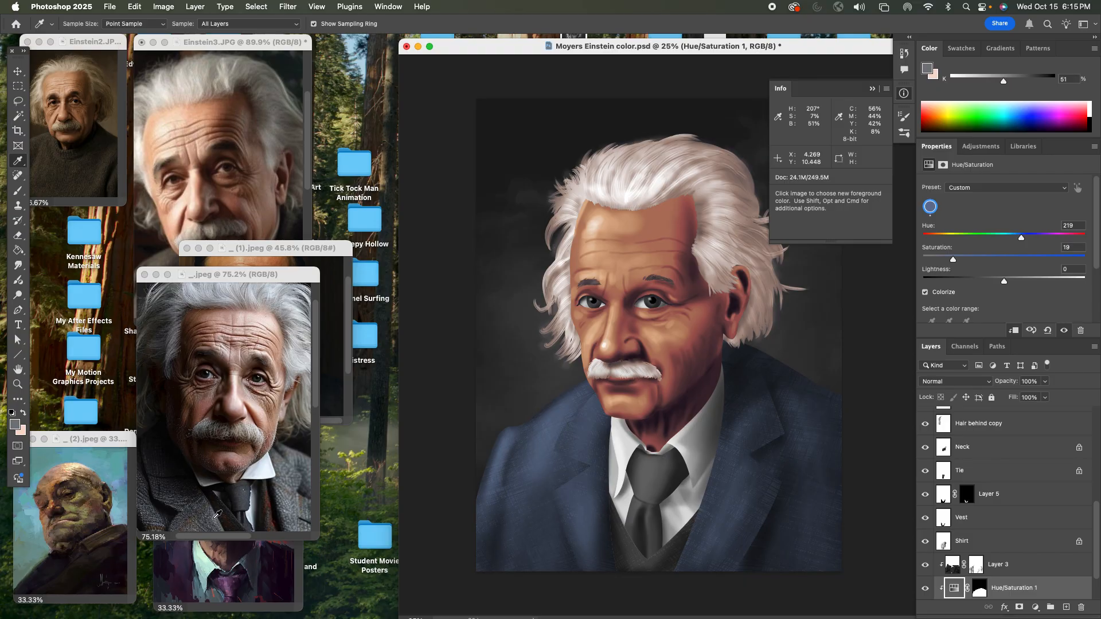
pyautogui.click(217, 513)
pyautogui.click(218, 516)
pyautogui.click(213, 524)
pyautogui.click(1076, 226)
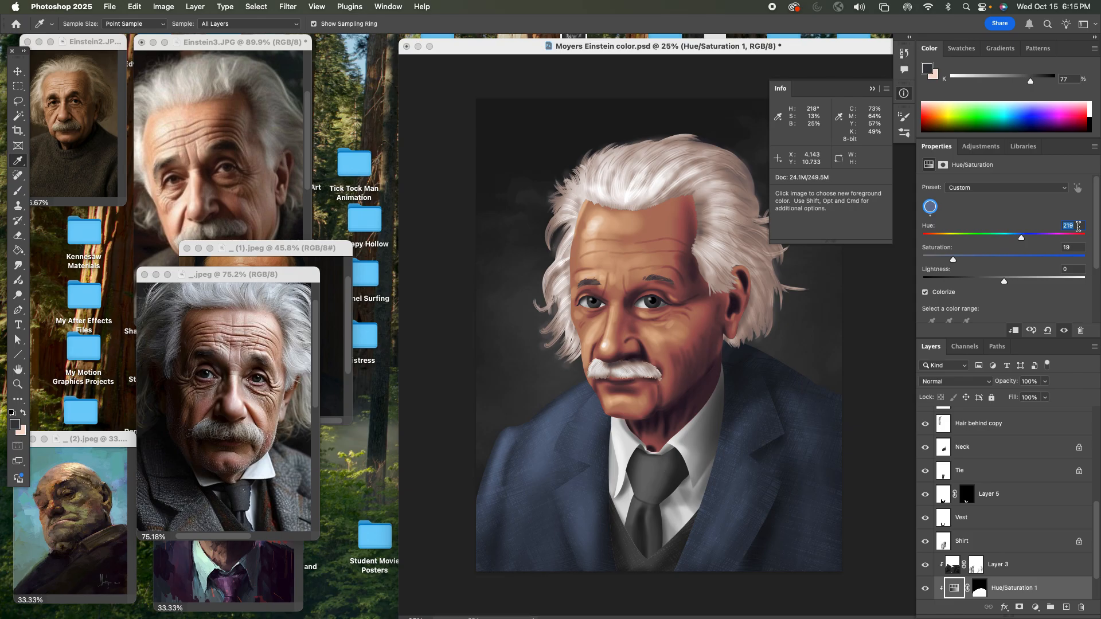
pyautogui.write('21')
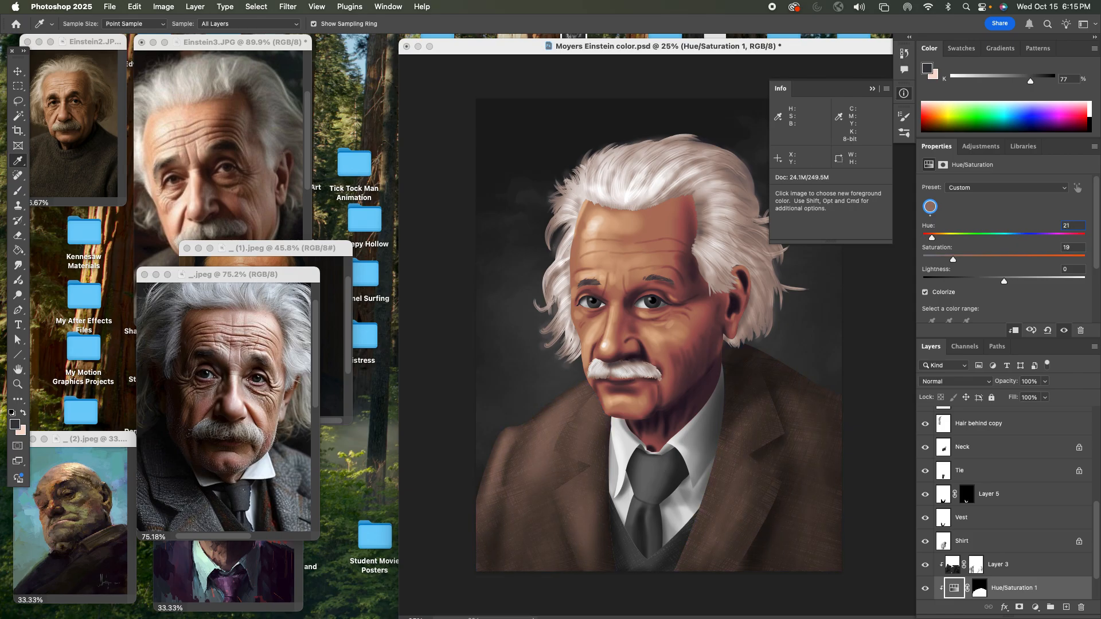
pyautogui.write('8')
pyautogui.write('13')
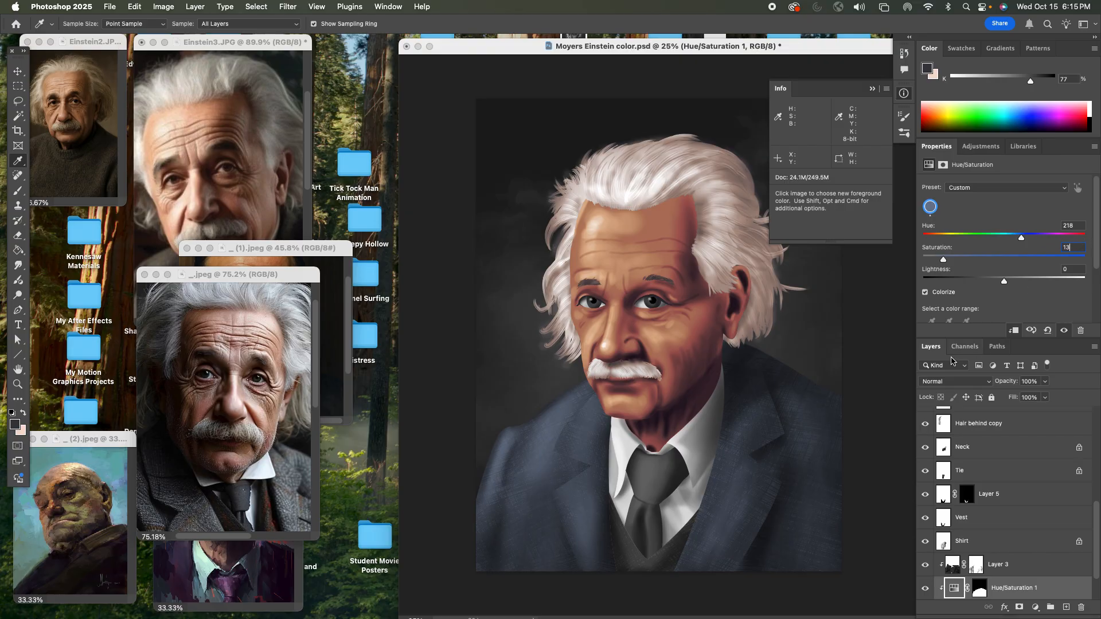
# Load Layer 3's pixels as a selection, add a Hue/Saturation adjustment layer above it masked by that selection, and turn on Colorize
pyautogui.click(952, 566)
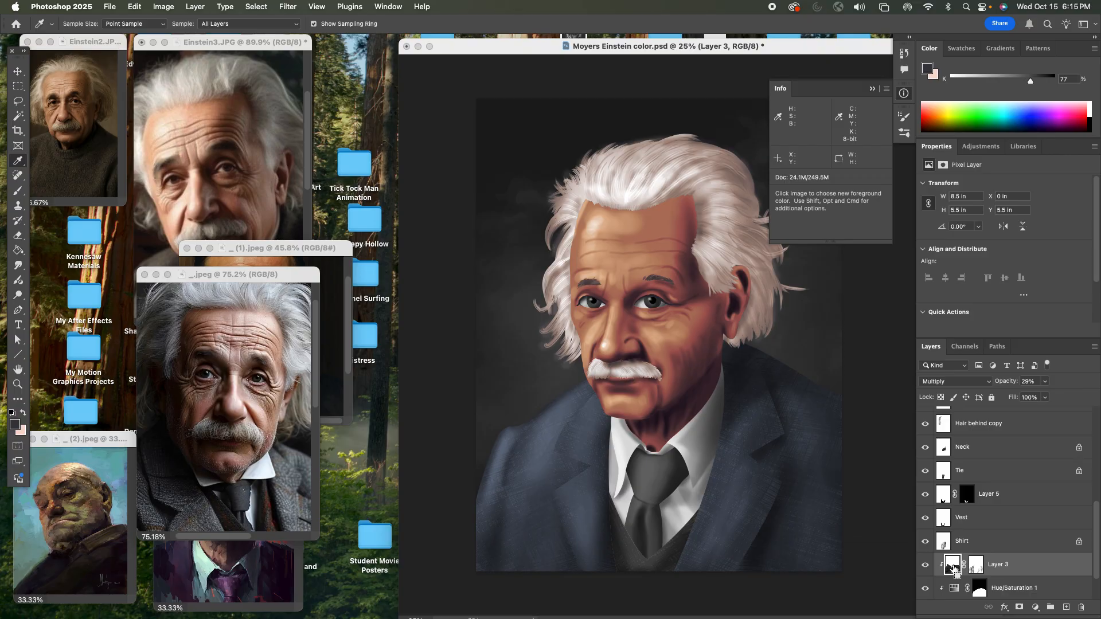
pyautogui.keyDown('super'); pyautogui.click(953, 569); pyautogui.keyUp('super')
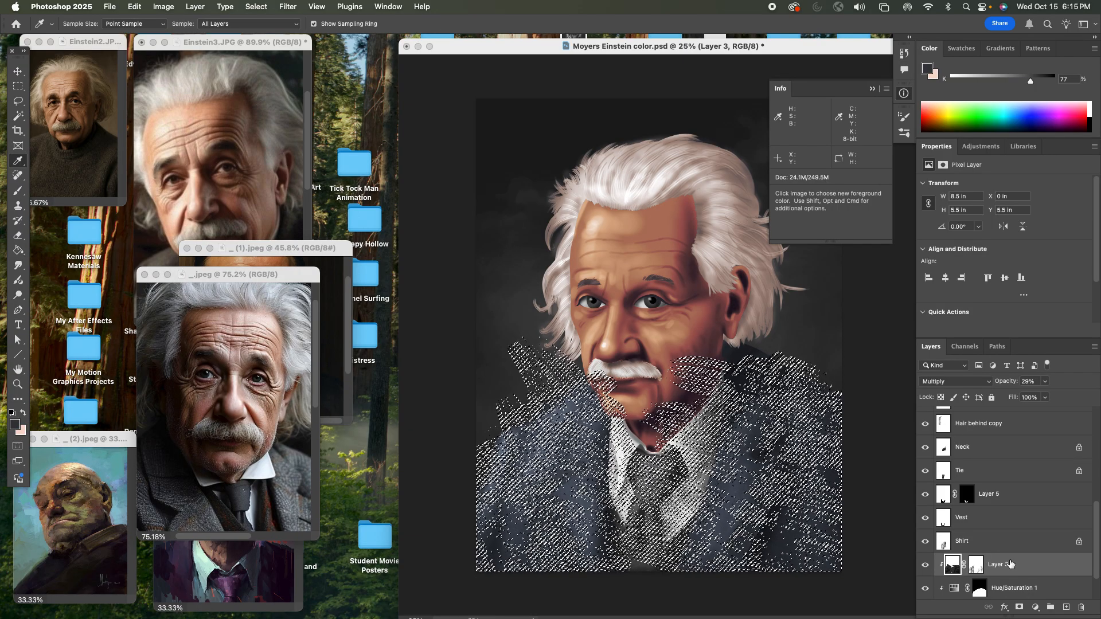
pyautogui.click(1035, 607)
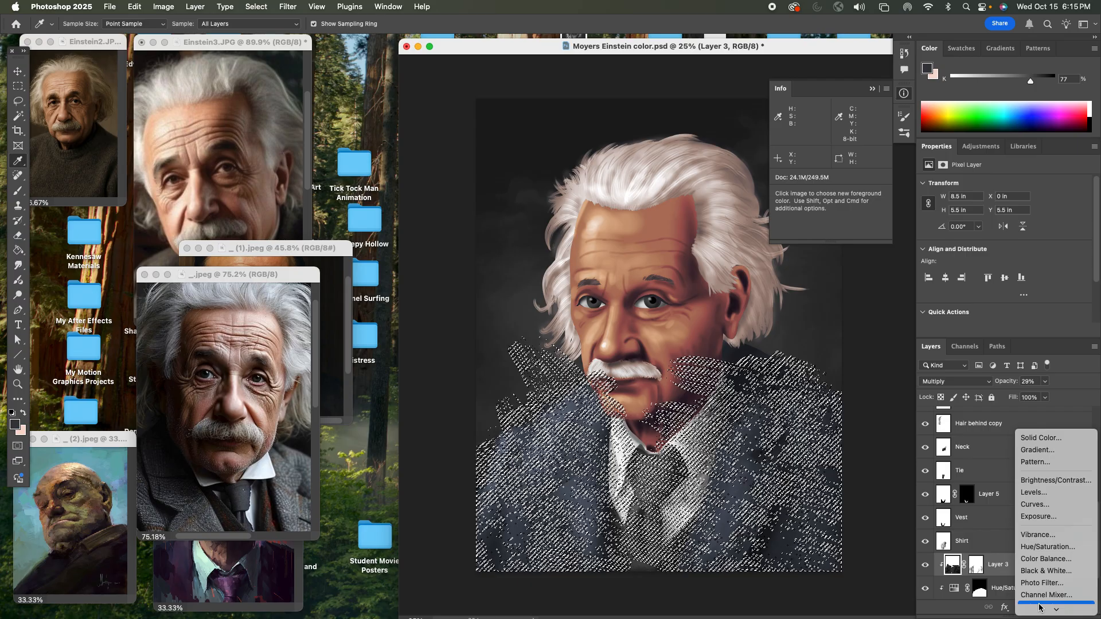
pyautogui.click(1052, 546)
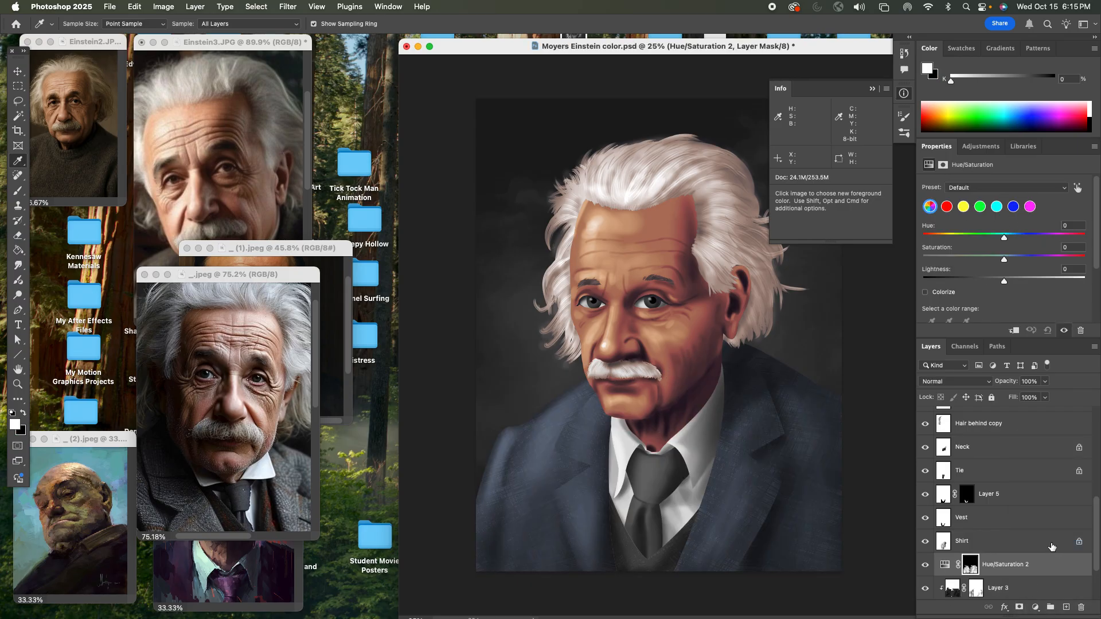
pyautogui.click(925, 293)
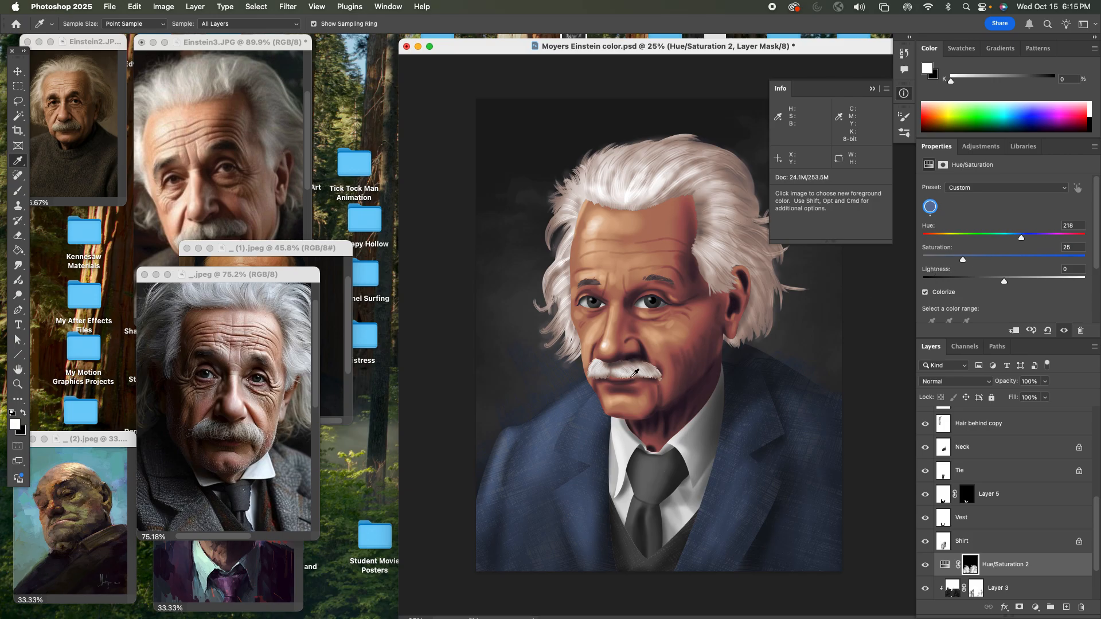
# Sample dark clothing tones from the reference images and try hue 12 with saturation 28 on Hue/Saturation 2
pyautogui.click(192, 497)
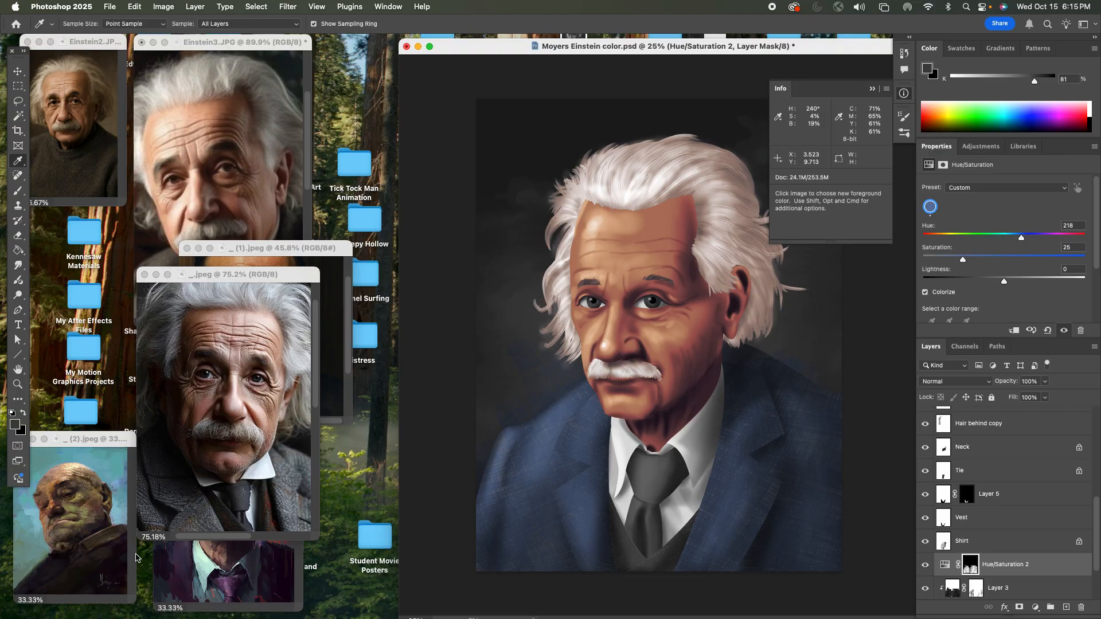
pyautogui.click(102, 550)
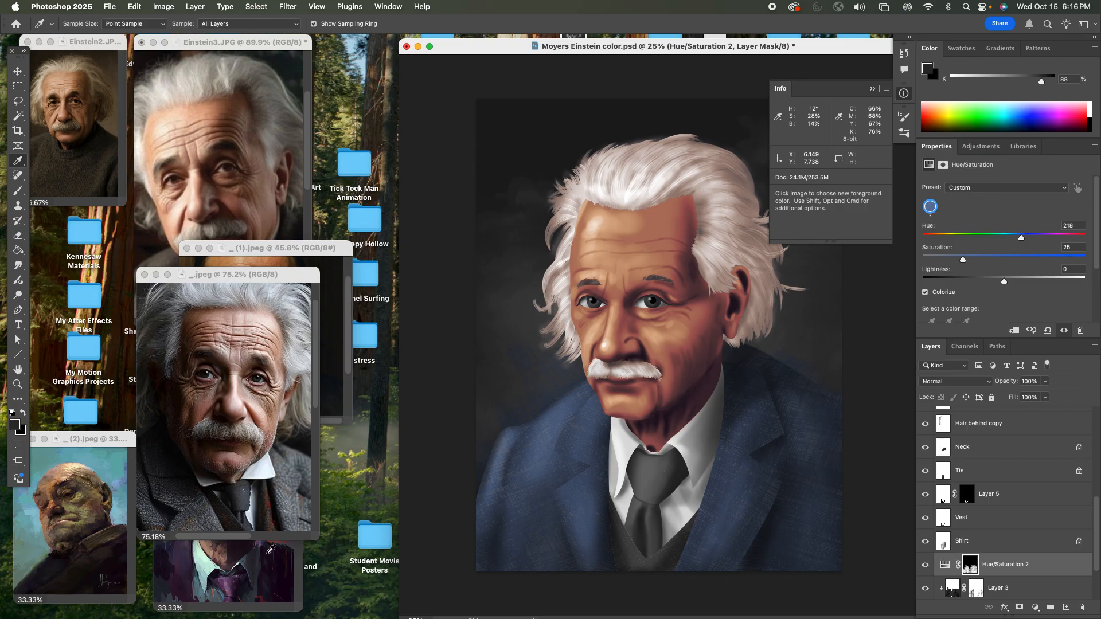
pyautogui.click(1075, 225)
pyautogui.write('12')
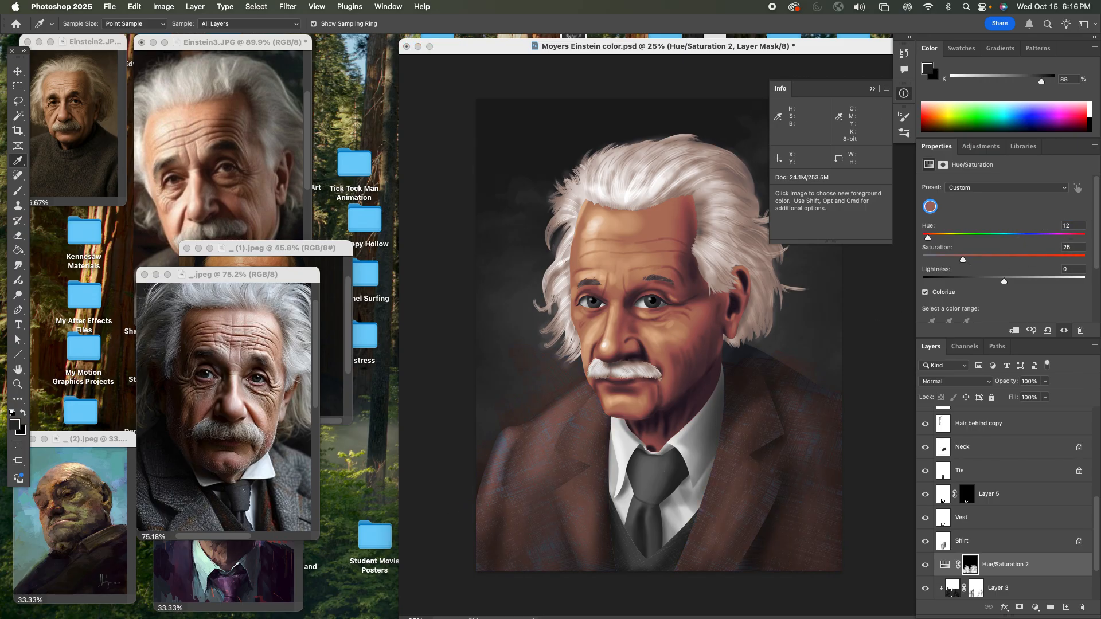
pyautogui.click(1069, 247)
pyautogui.write('2')
# Set the jacket texture's Hue/Saturation 2 adjustment to hue 245 and saturation 11
pyautogui.moveTo(928, 240); pyautogui.dragTo(1033, 245)
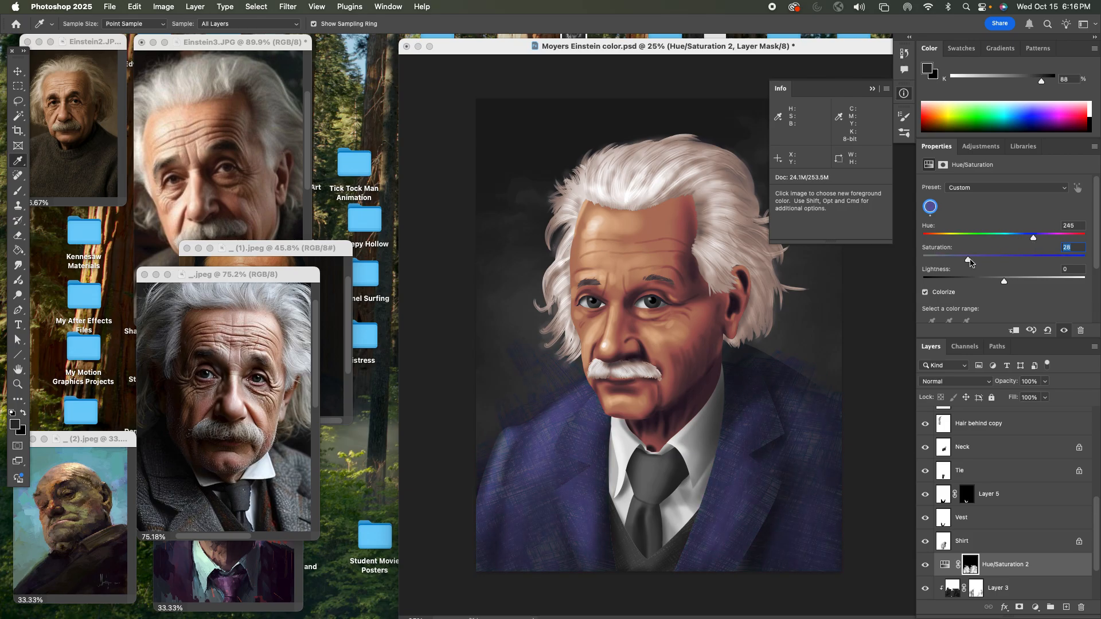
pyautogui.moveTo(969, 261); pyautogui.dragTo(941, 260)
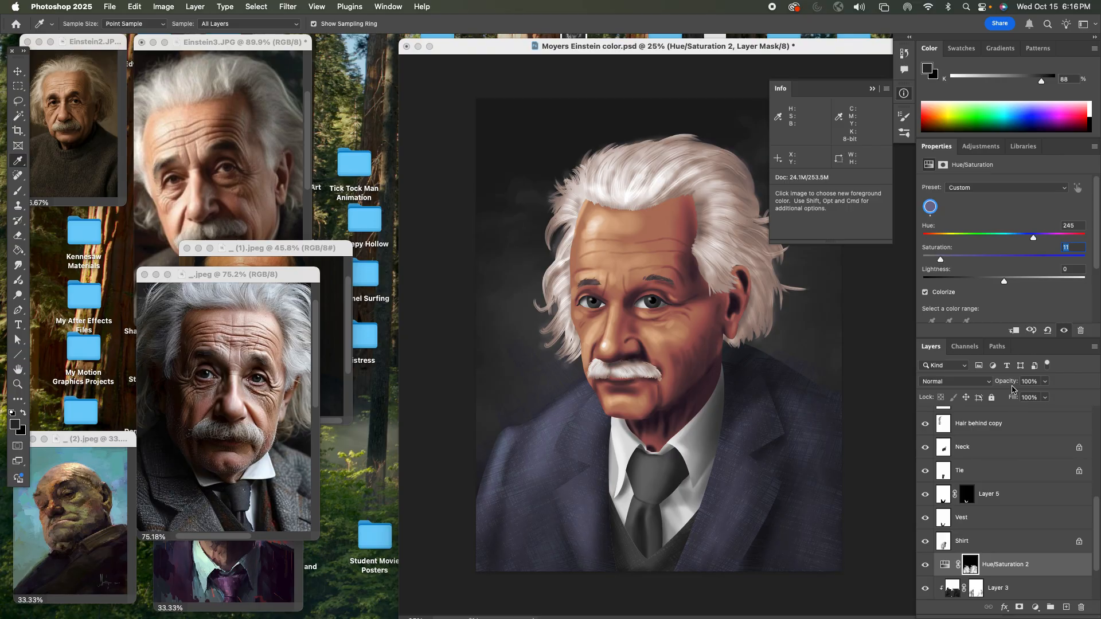
# Load the Jacket layer's pixels as a selection, invert it, fill it with black on Hue/Saturation 2's mask, and deselect
pyautogui.scroll(-3, 1095, 516)
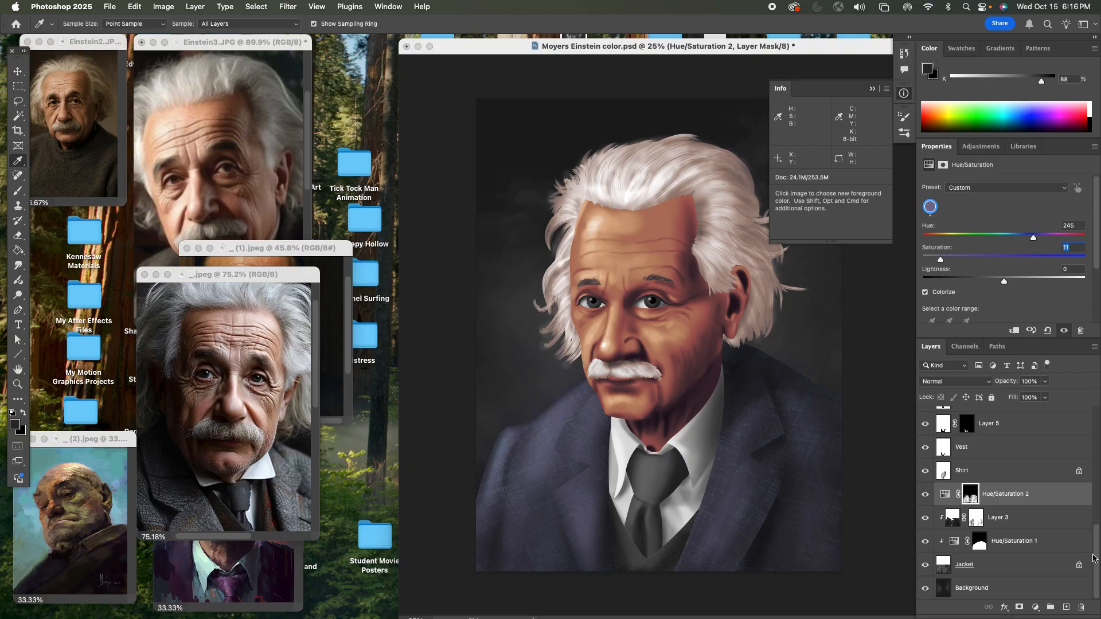
pyautogui.keyDown('super'); pyautogui.click(943, 568); pyautogui.keyUp('super')
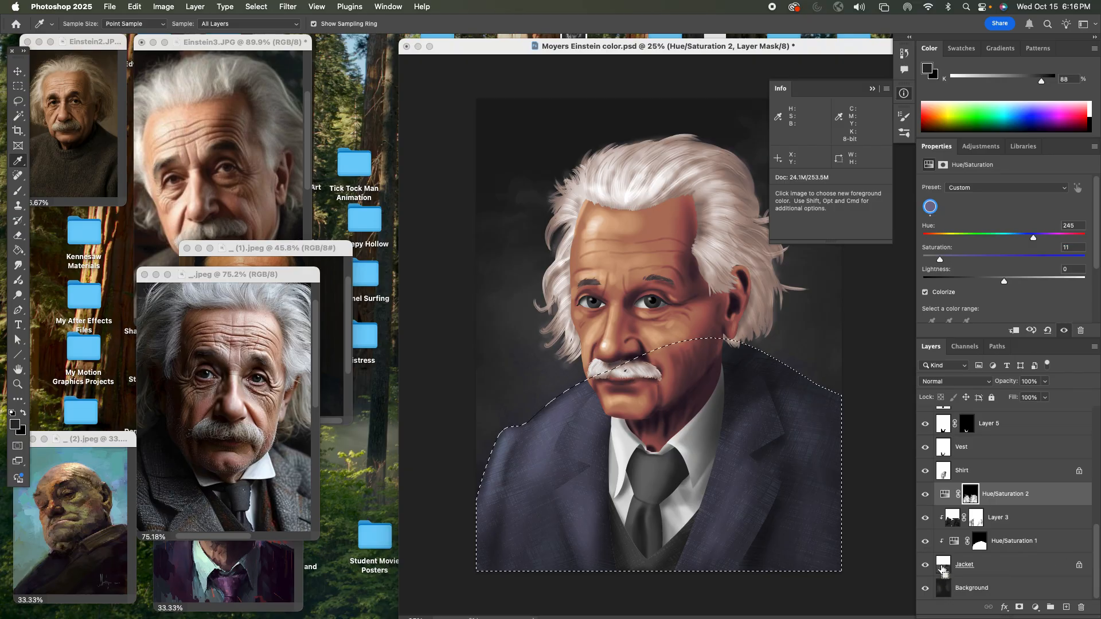
pyautogui.click(971, 495)
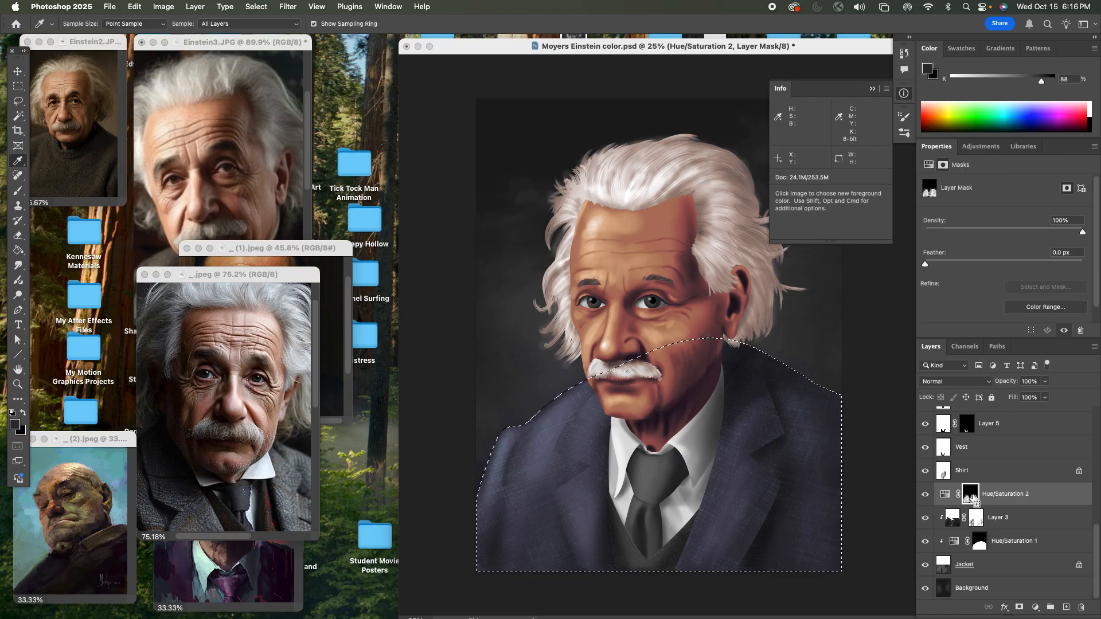
pyautogui.press('shift+super+i')
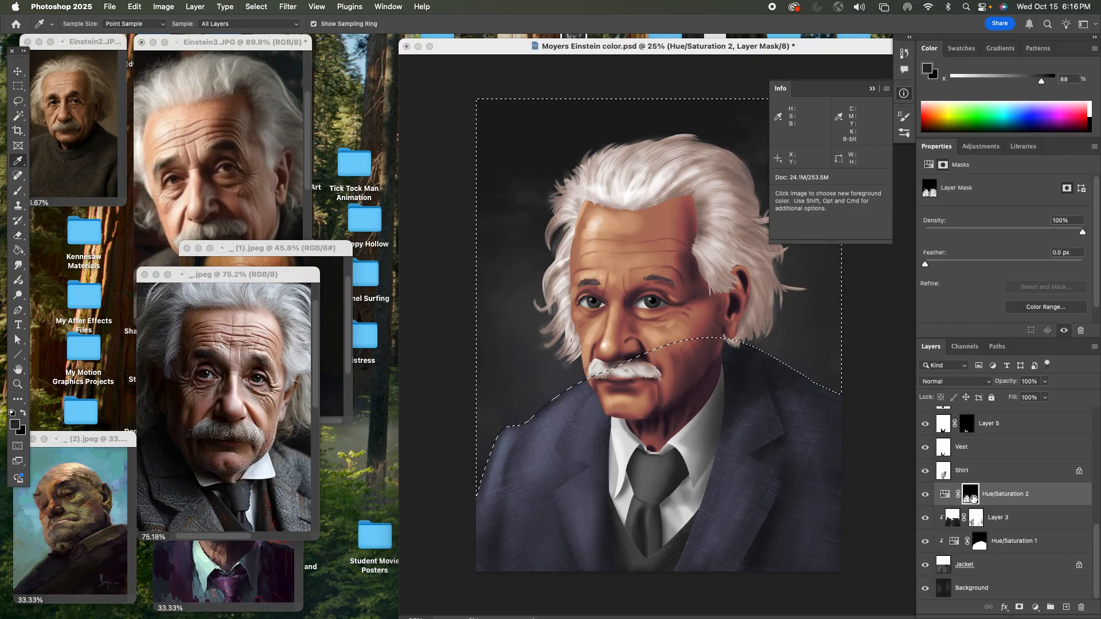
pyautogui.press('d')
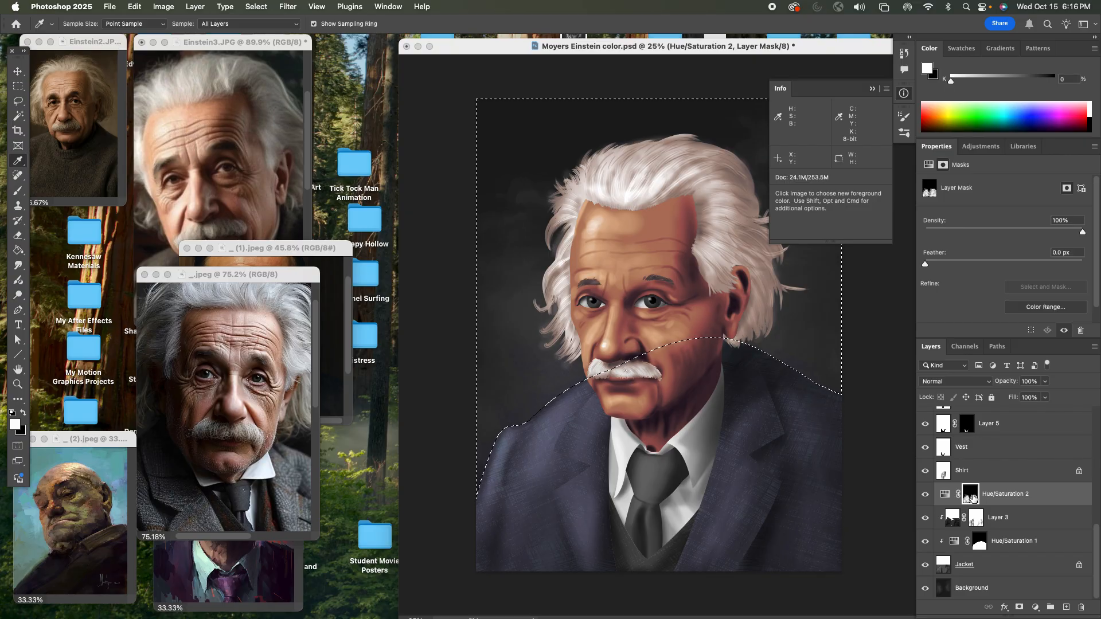
pyautogui.press('x')
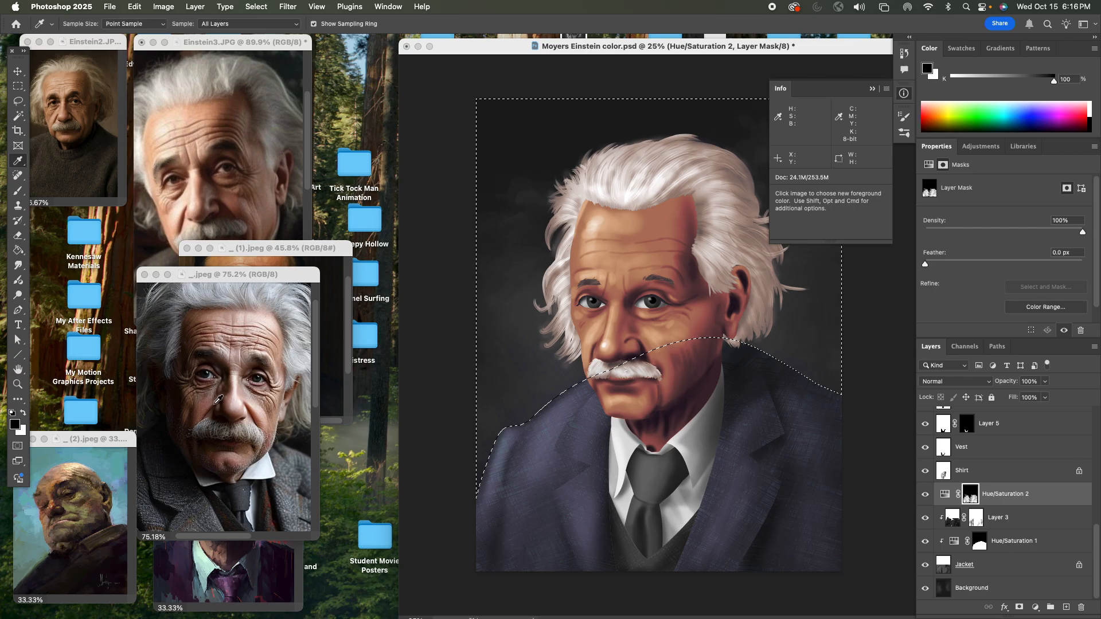
pyautogui.press('alt')
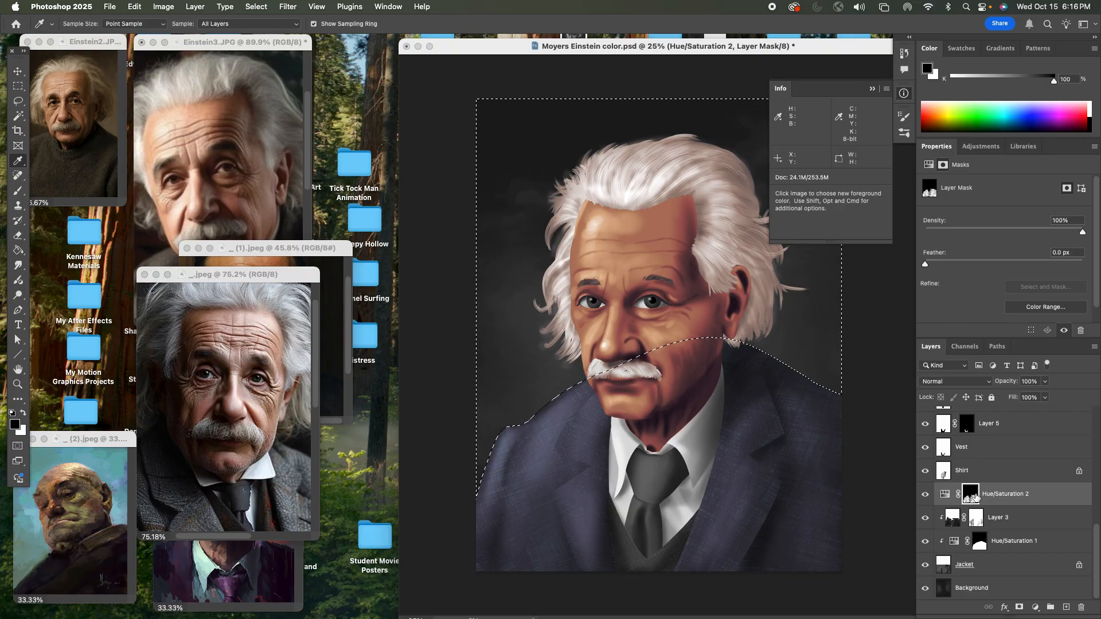
pyautogui.press('super+d')
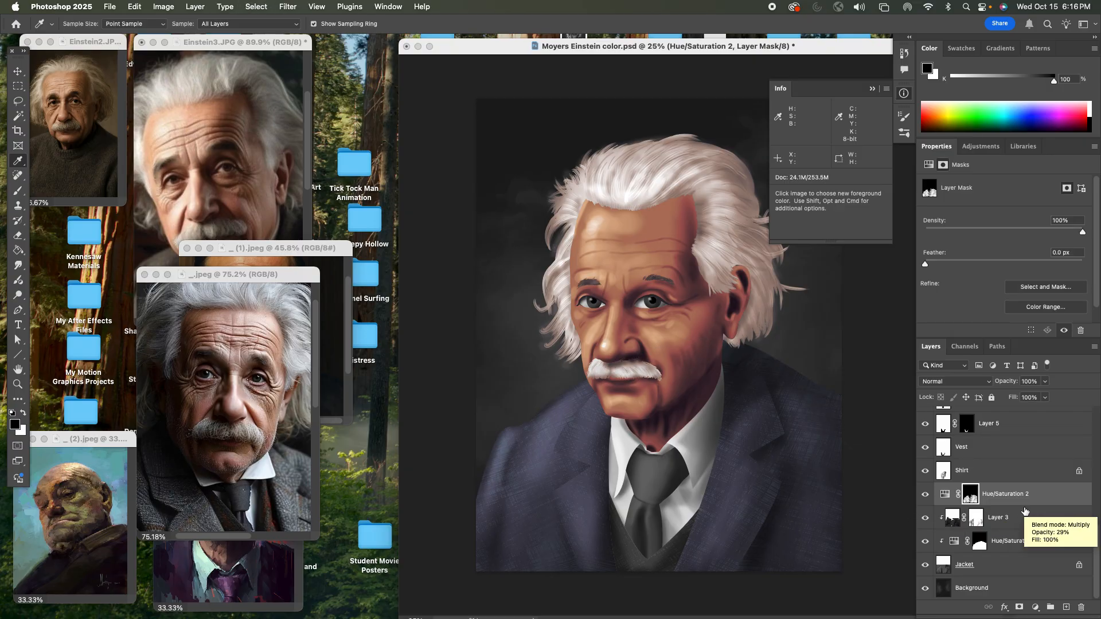
# Toggle Layer 3's visibility to compare the tinted jacket with and without its fabric texture
pyautogui.click(925, 518)
pyautogui.click(925, 518)
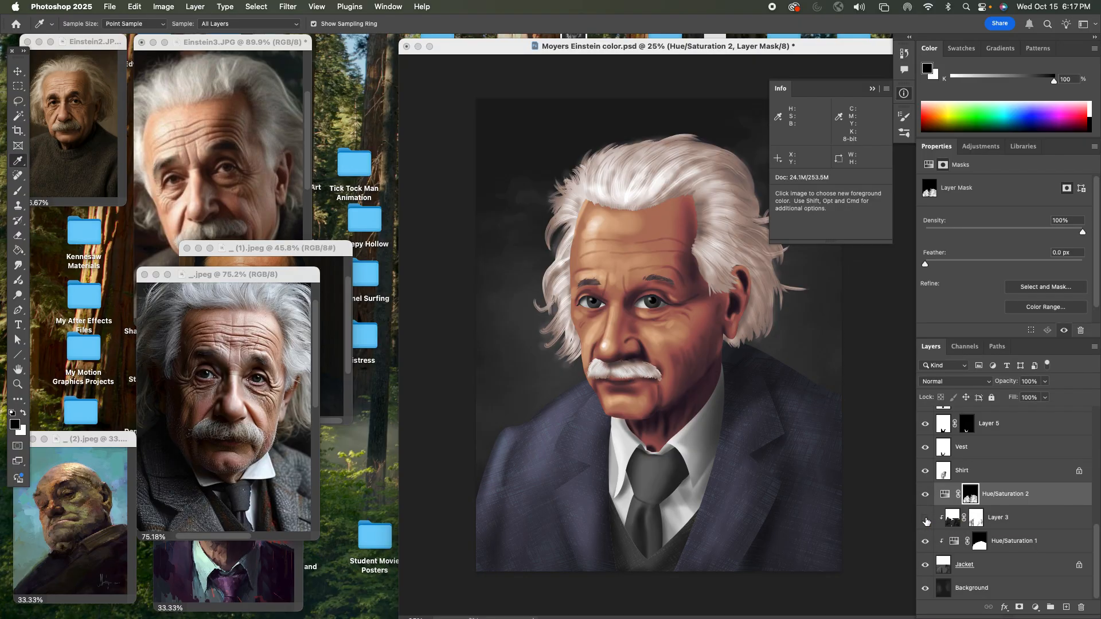
pyautogui.click(925, 519)
pyautogui.click(925, 519)
# Load the Shirt layer's pixels as a selection and sample the cream shirt color from the cigar-smoking man's reference portrait
pyautogui.keyDown('super'); pyautogui.click(944, 475); pyautogui.keyUp('super')
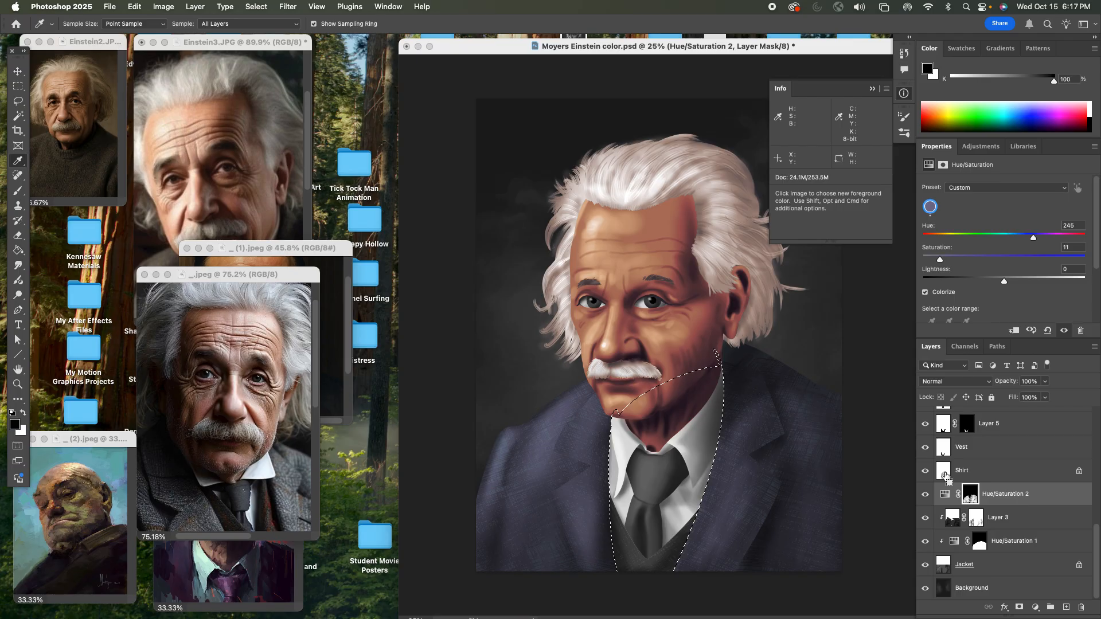
pyautogui.click(980, 471)
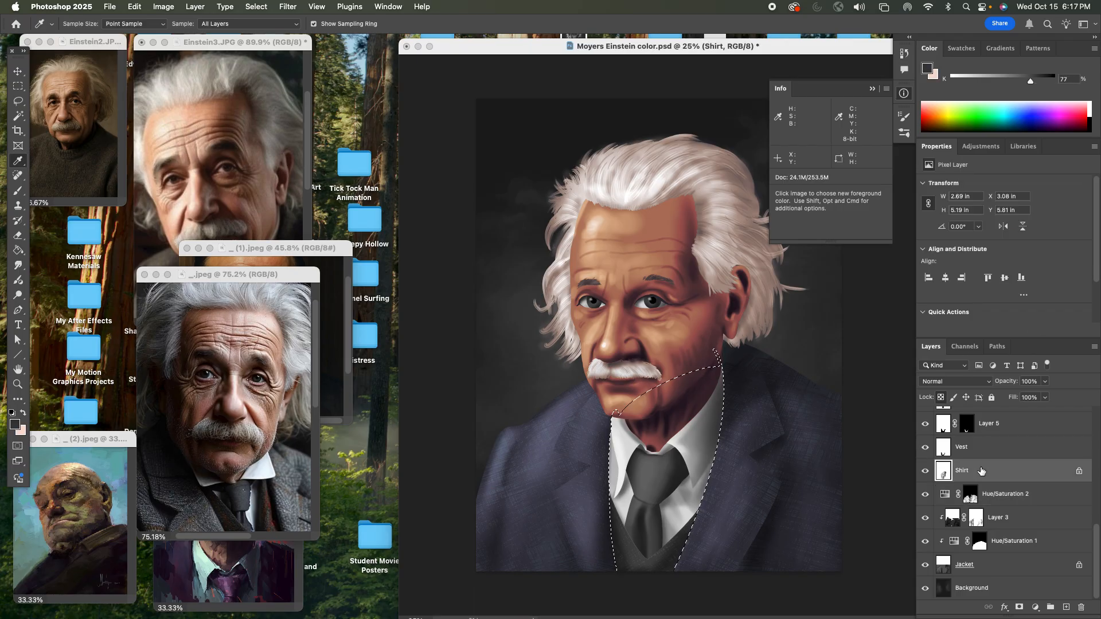
pyautogui.moveTo(237, 276); pyautogui.dragTo(217, 392)
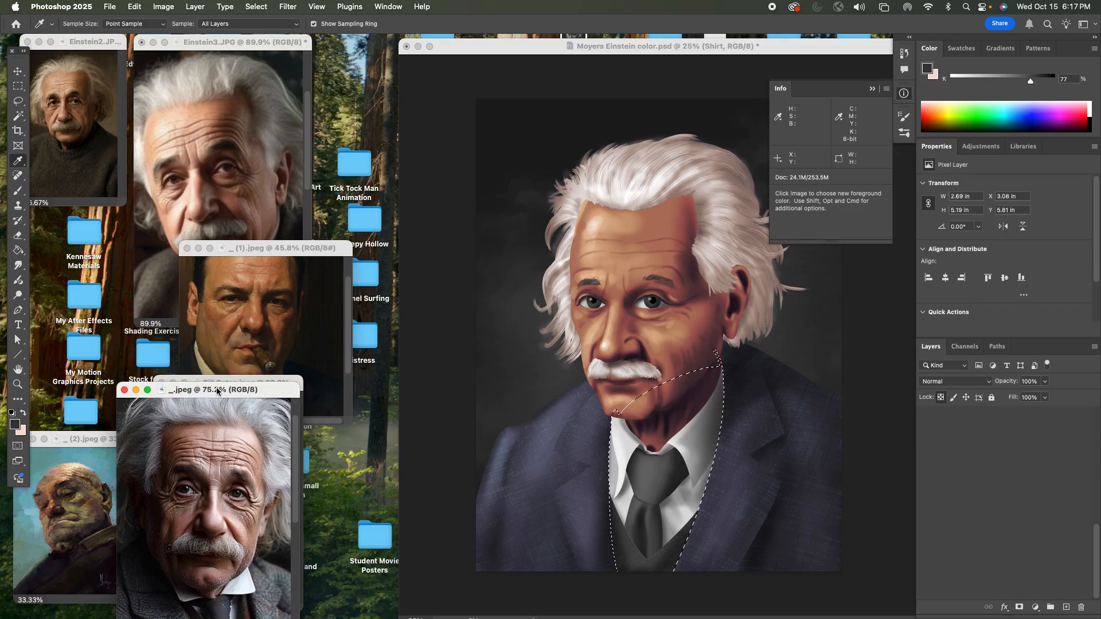
pyautogui.moveTo(295, 248); pyautogui.dragTo(281, 175)
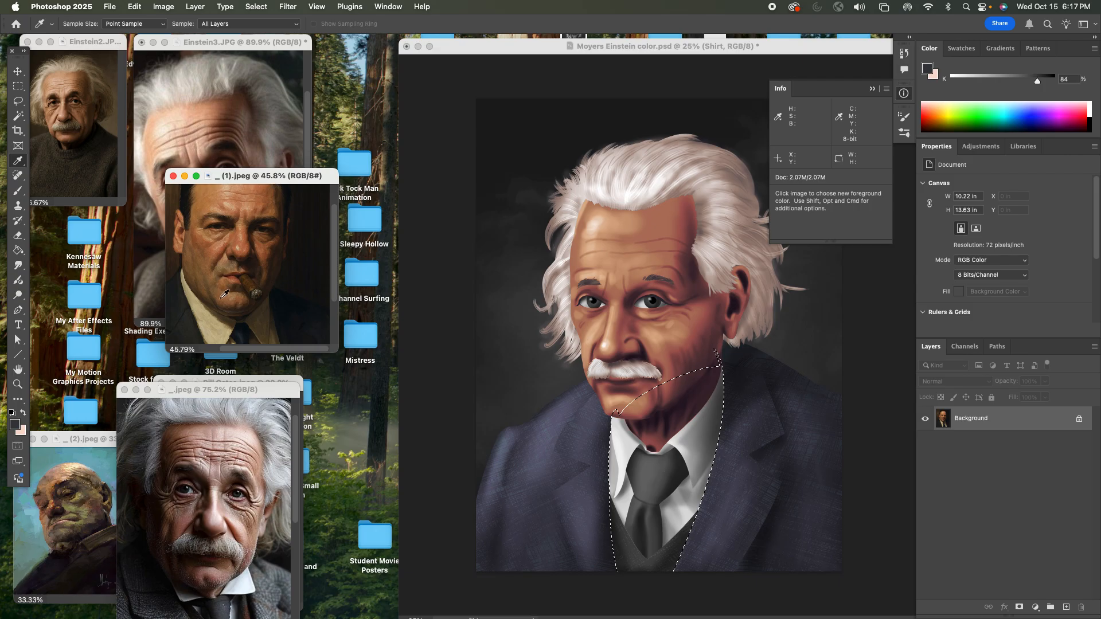
pyautogui.click(213, 327)
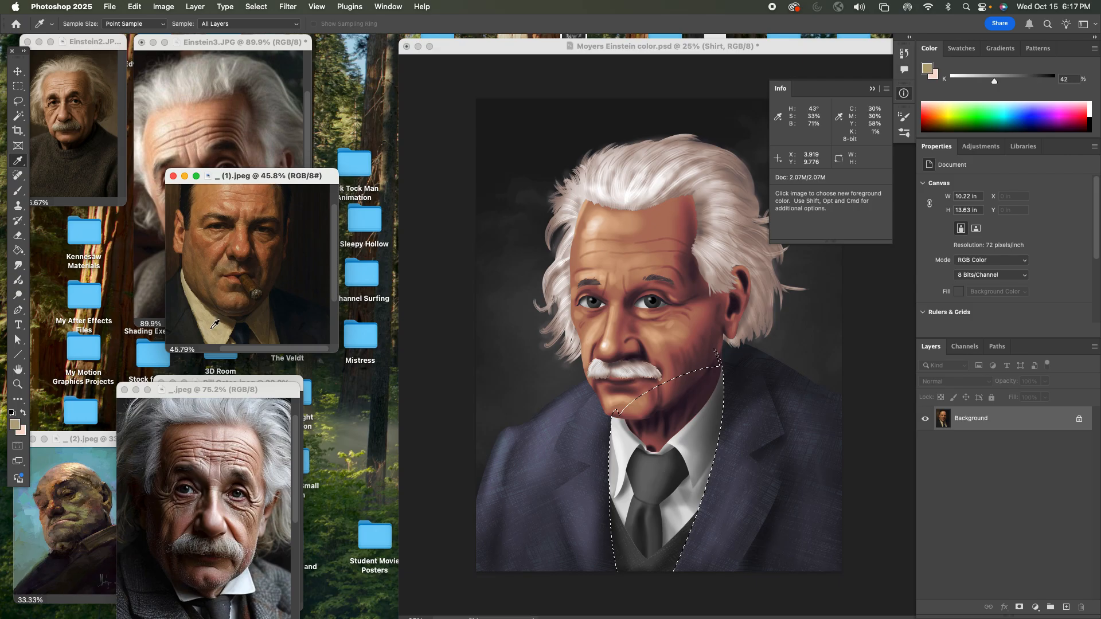
pyautogui.click(215, 325)
pyautogui.click(635, 46)
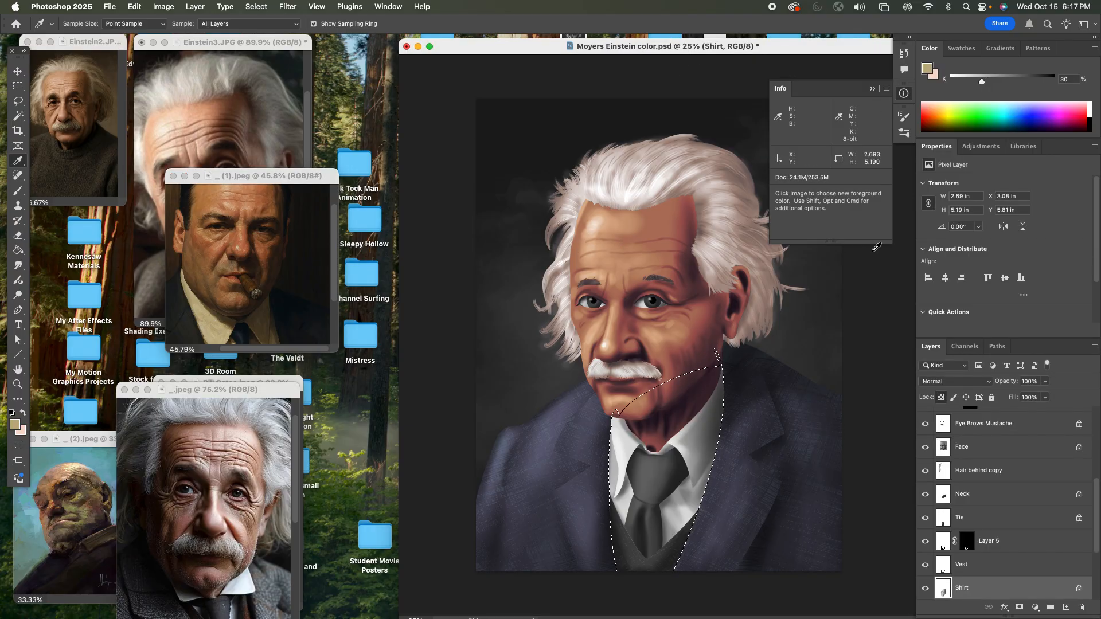
# Add a Hue/Saturation adjustment above the Shirt layer from the selection and colorize it with hue 43 and saturation 33
pyautogui.click(1034, 607)
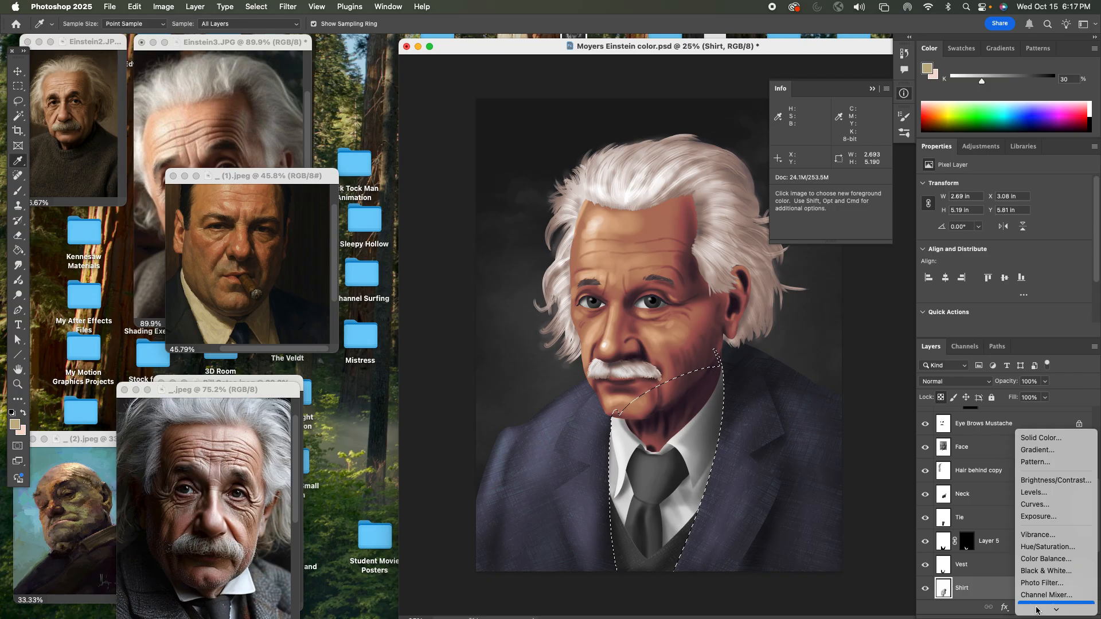
pyautogui.click(1048, 535)
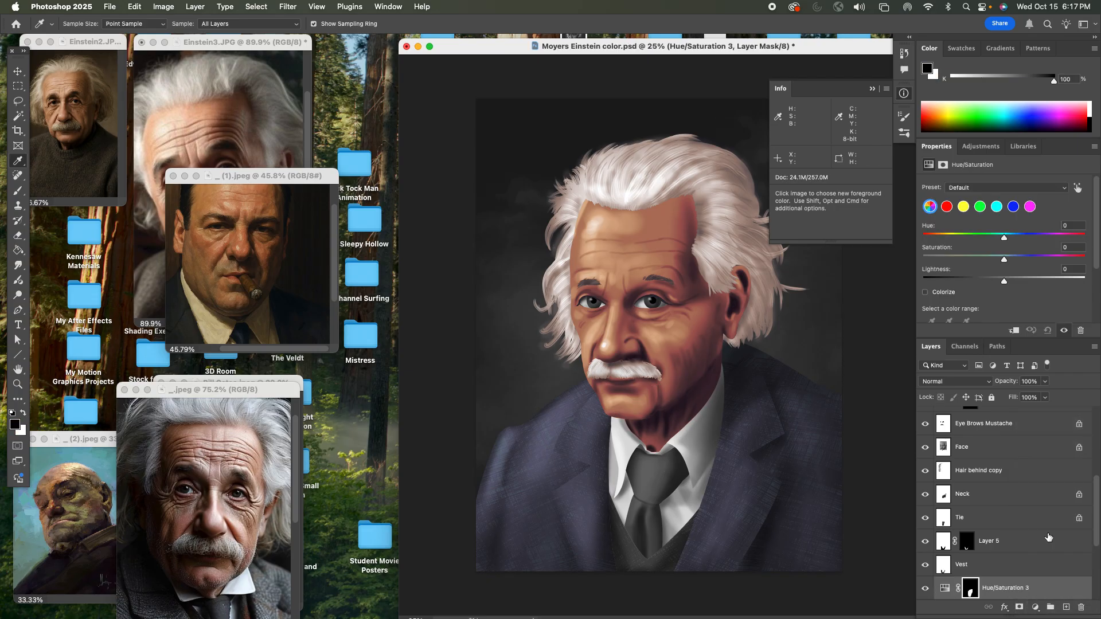
pyautogui.click(925, 293)
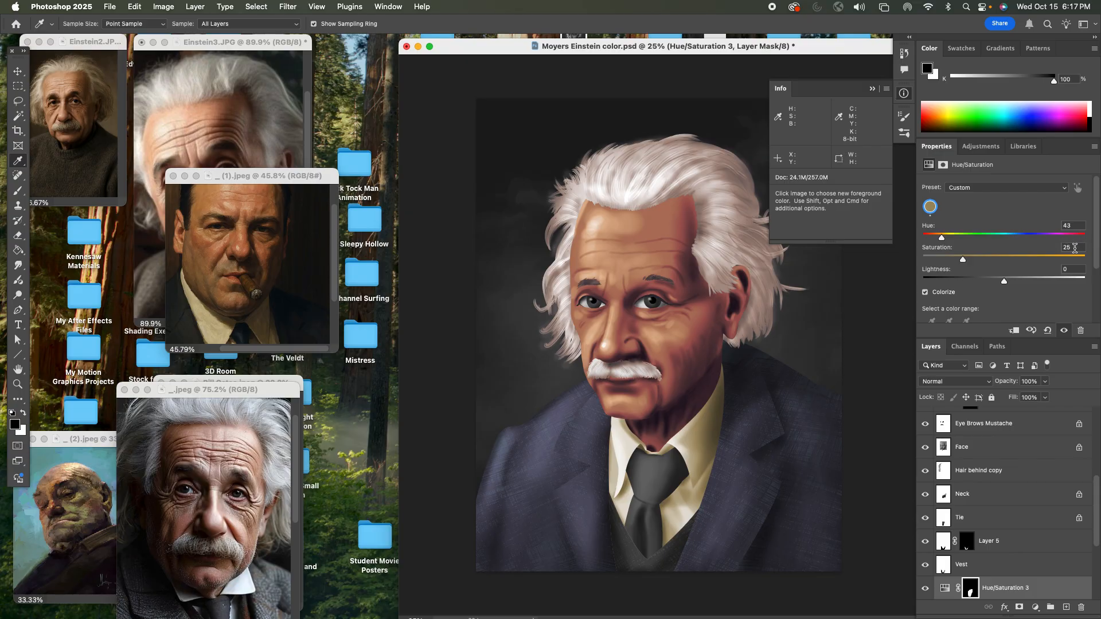
pyautogui.click(1074, 248)
pyautogui.write('33')
# Load the Vest layer's pixels as a selection and add a Hue/Saturation adjustment masked to it
pyautogui.click(944, 568)
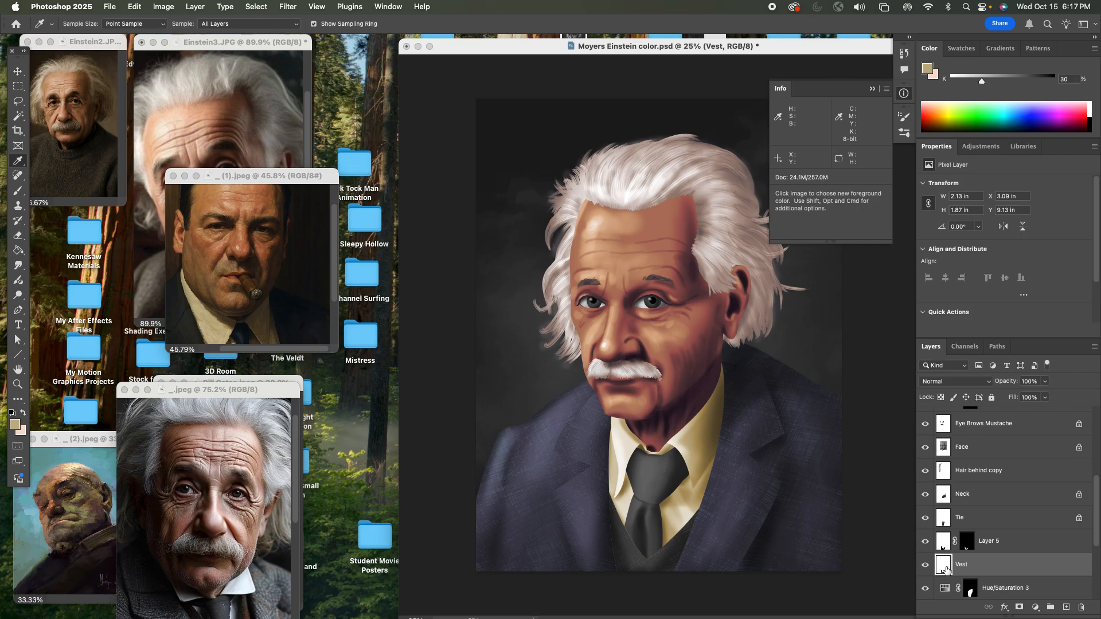
pyautogui.doubleClick(946, 570)
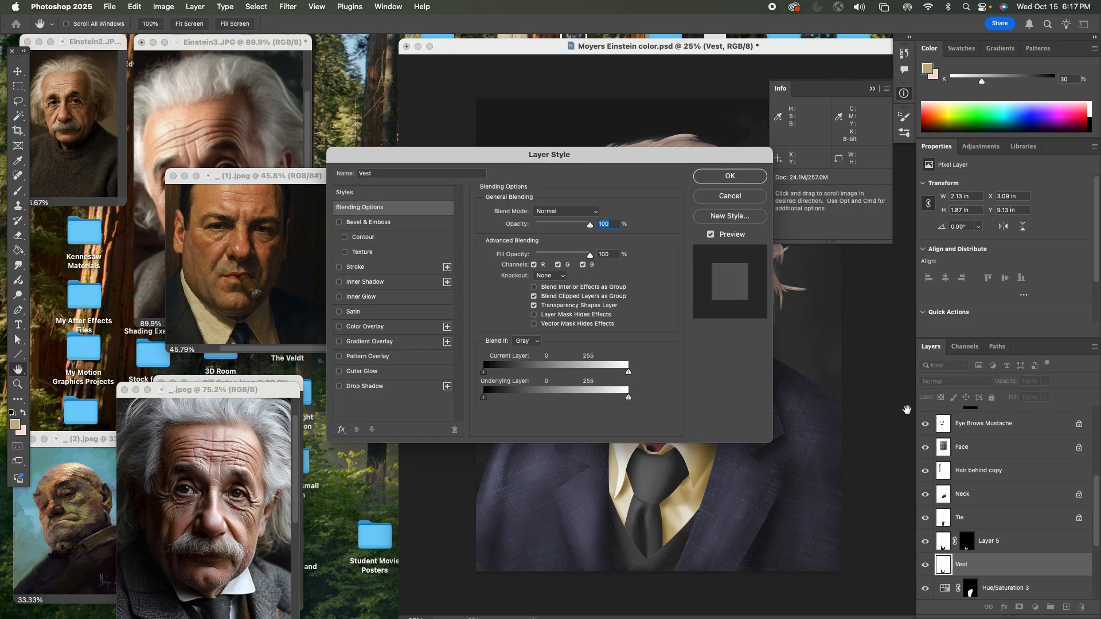
pyautogui.click(728, 175)
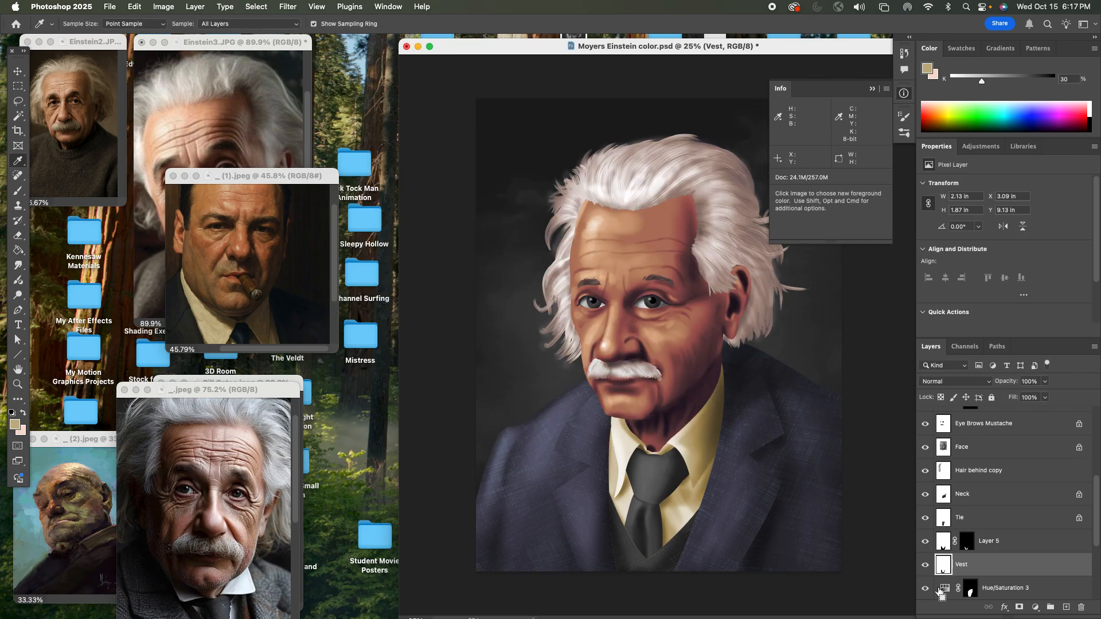
pyautogui.keyDown('super'); pyautogui.click(944, 567); pyautogui.keyUp('super')
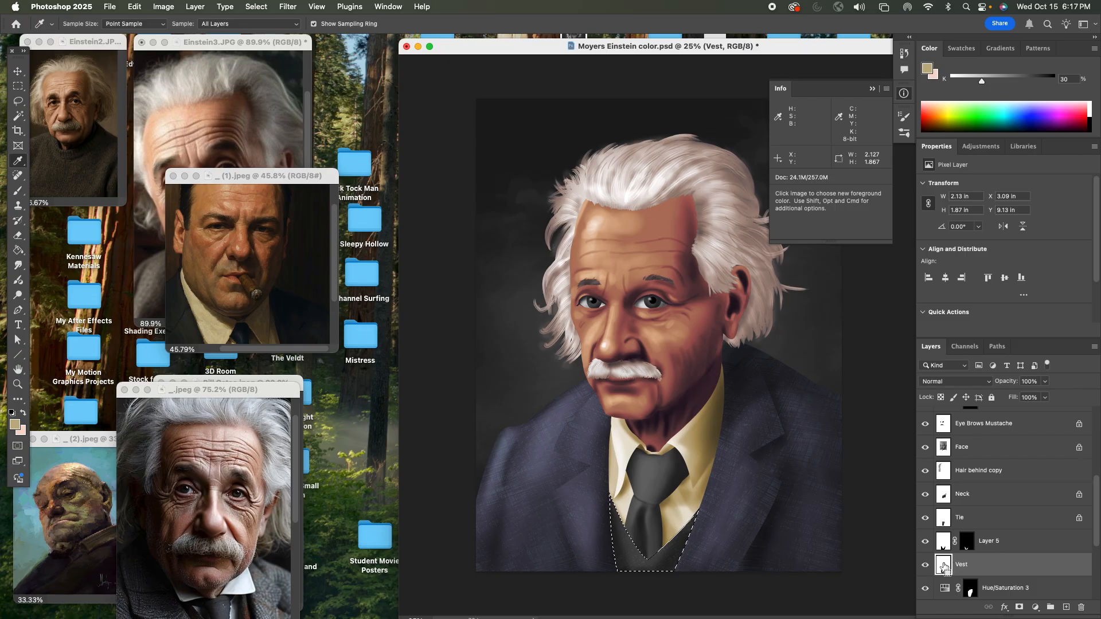
pyautogui.click(1035, 607)
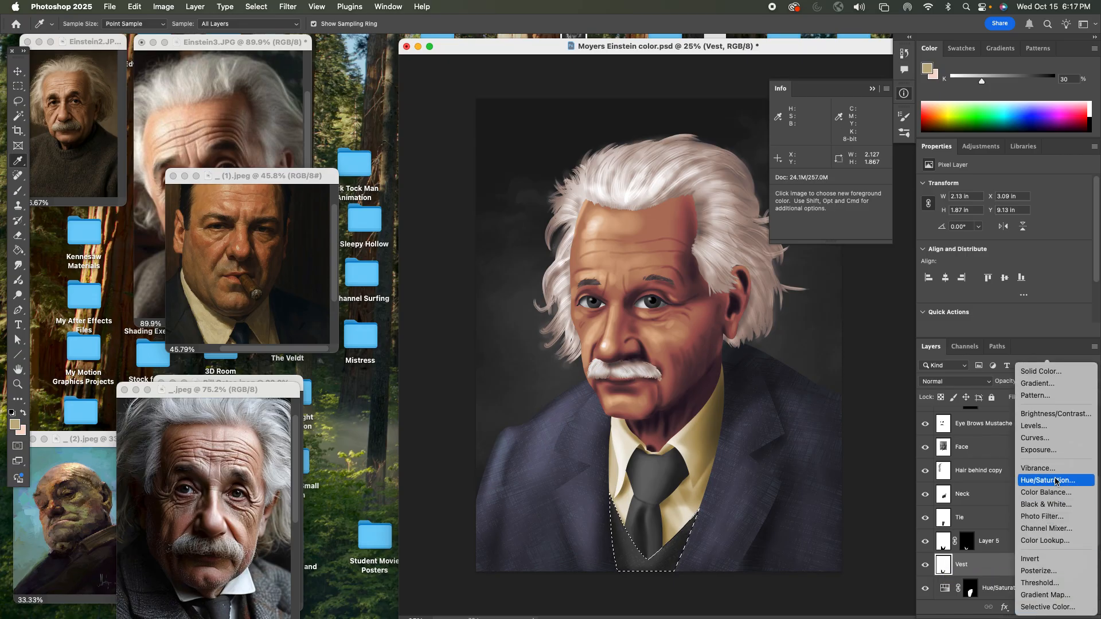
pyautogui.click(1057, 482)
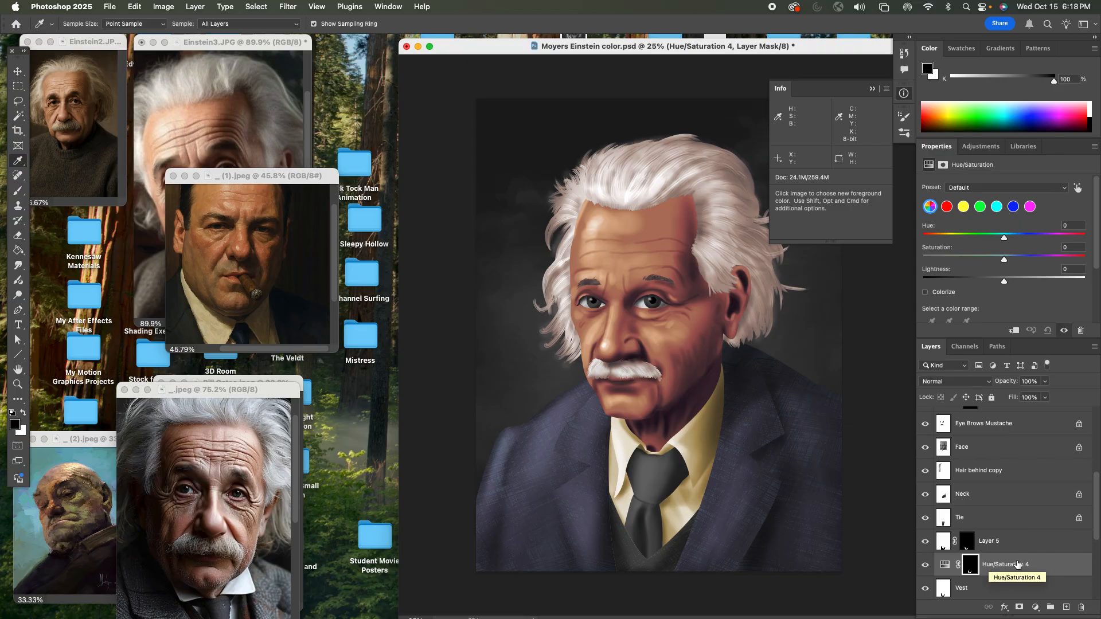
# Toggle Layer 5's visibility to check its content and move Hue/Saturation 4 above Layer 5
pyautogui.click(925, 541)
pyautogui.click(925, 541)
pyautogui.moveTo(1017, 565); pyautogui.dragTo(1026, 539)
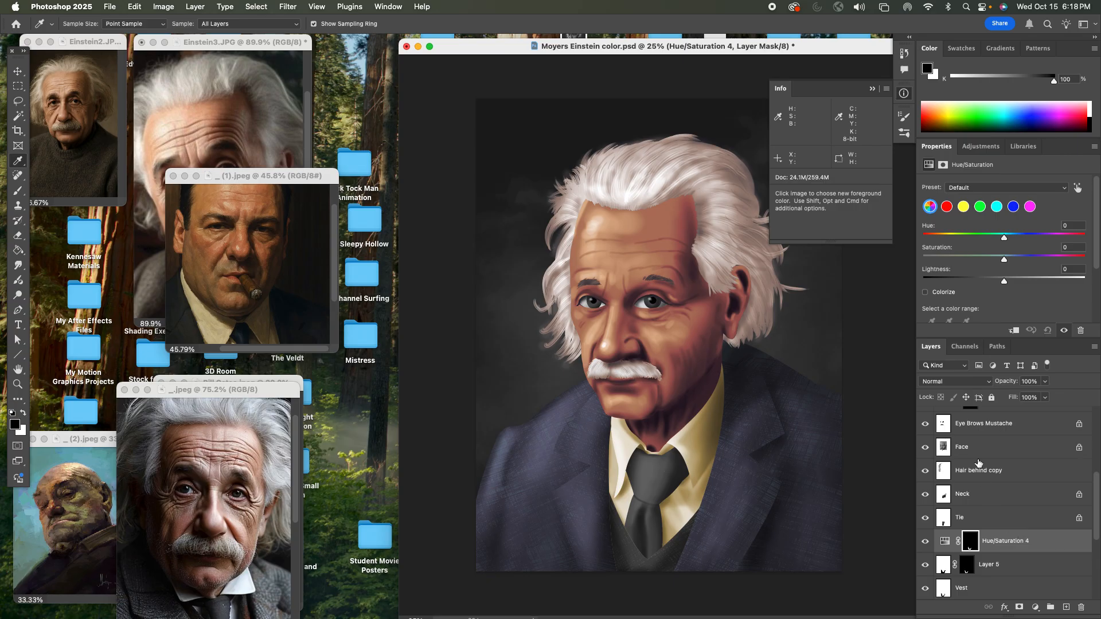
# Turn on Colorize for Hue/Saturation 4, try hue 201 on the vest, and sample the clothing in the gray-jacket Einstein reference
pyautogui.click(925, 293)
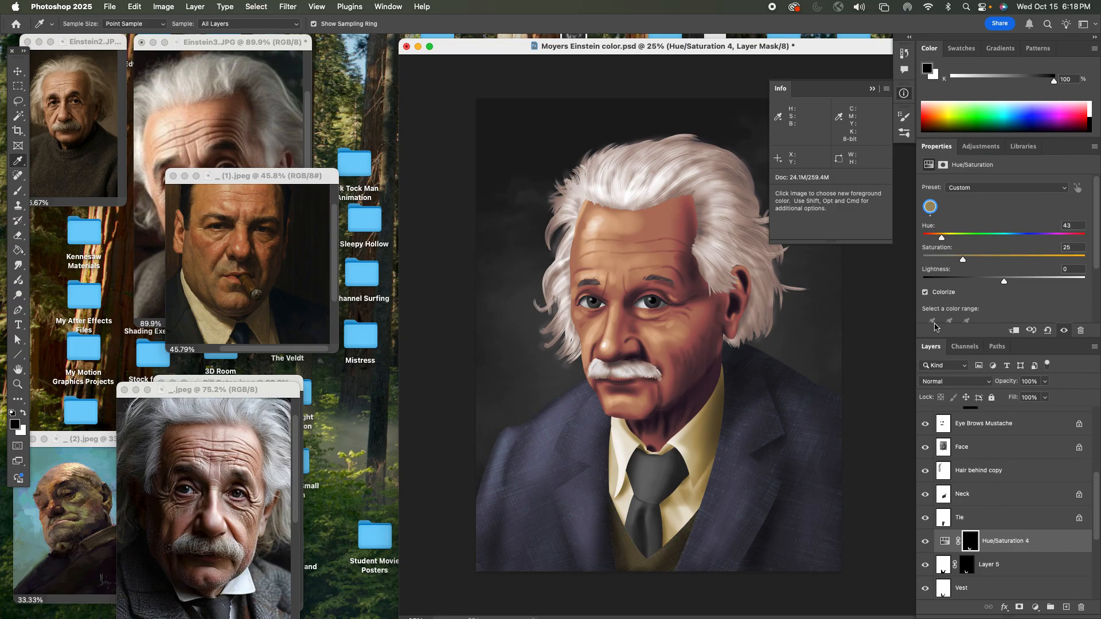
pyautogui.moveTo(940, 236); pyautogui.dragTo(1013, 235)
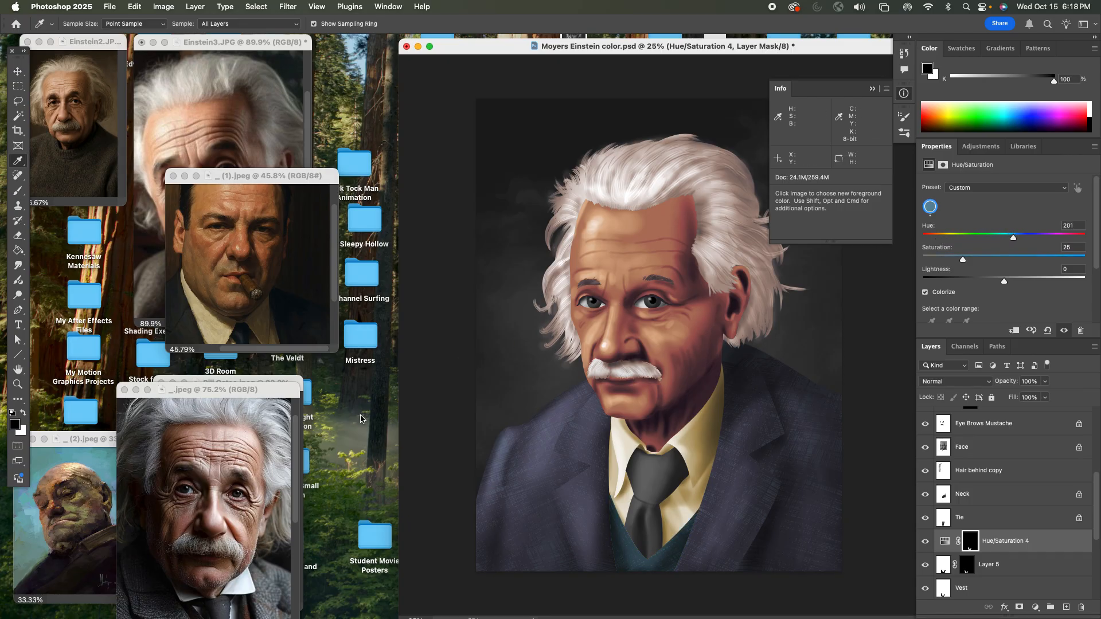
pyautogui.moveTo(231, 394); pyautogui.dragTo(159, 246)
pyautogui.click(182, 476)
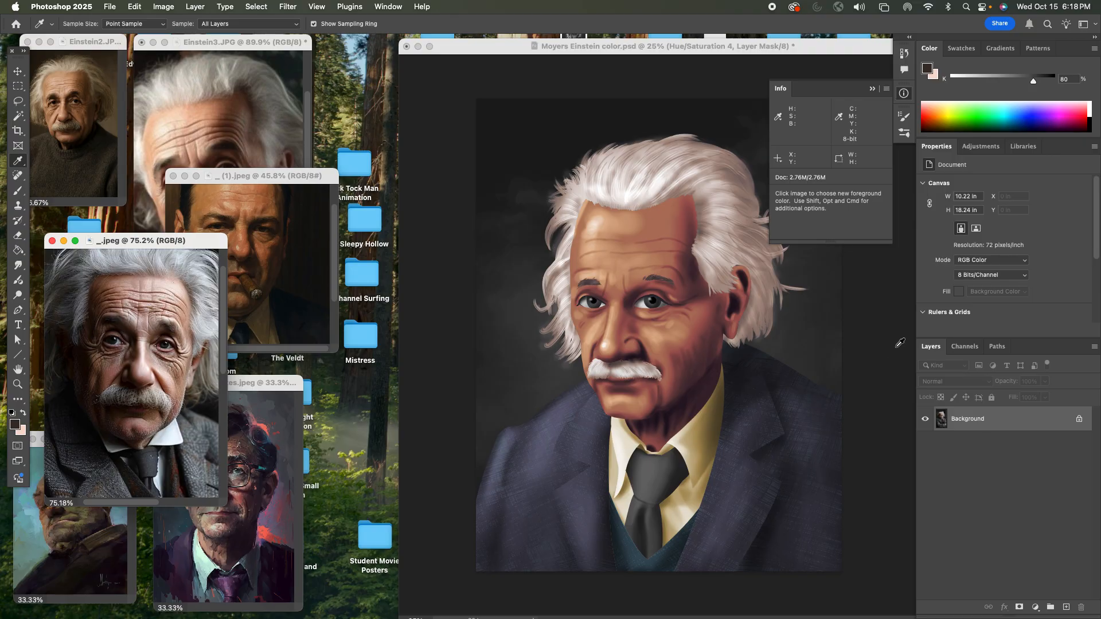
pyautogui.click(691, 55)
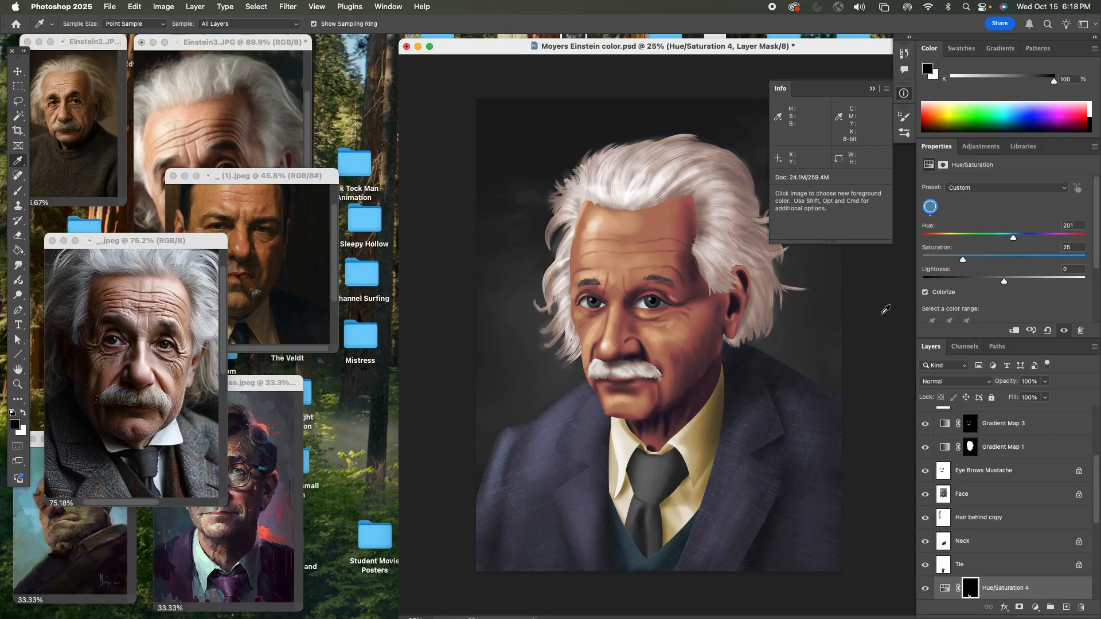
# Set the vest's Hue/Saturation 4 adjustment to hue 16 and saturation 18
pyautogui.moveTo(1008, 231); pyautogui.dragTo(938, 238)
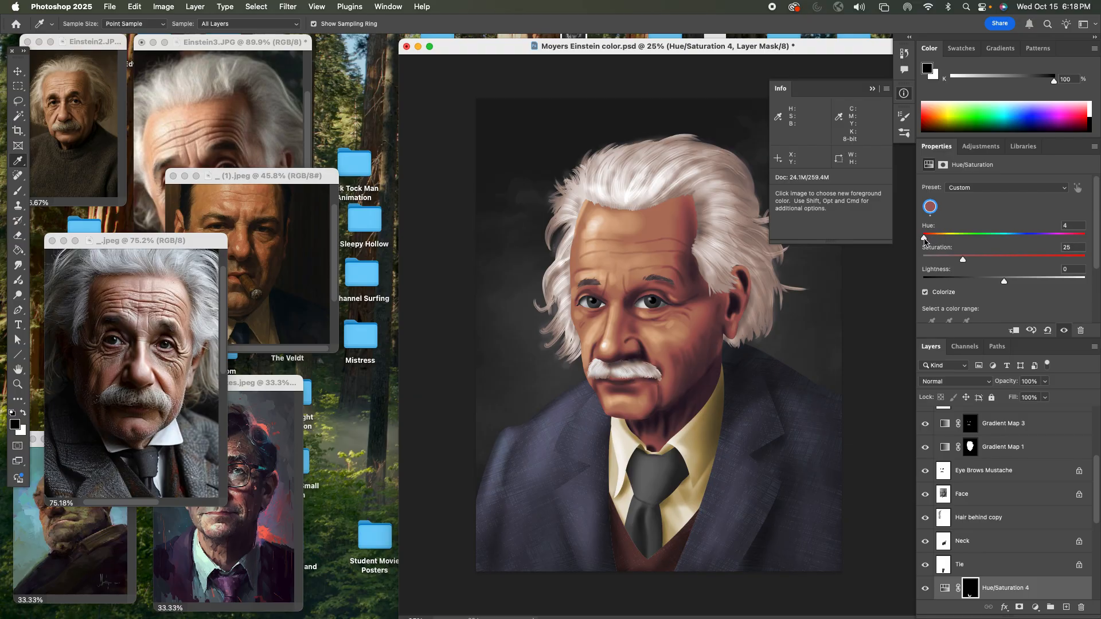
pyautogui.moveTo(924, 239); pyautogui.dragTo(931, 241)
pyautogui.moveTo(963, 262); pyautogui.dragTo(954, 263)
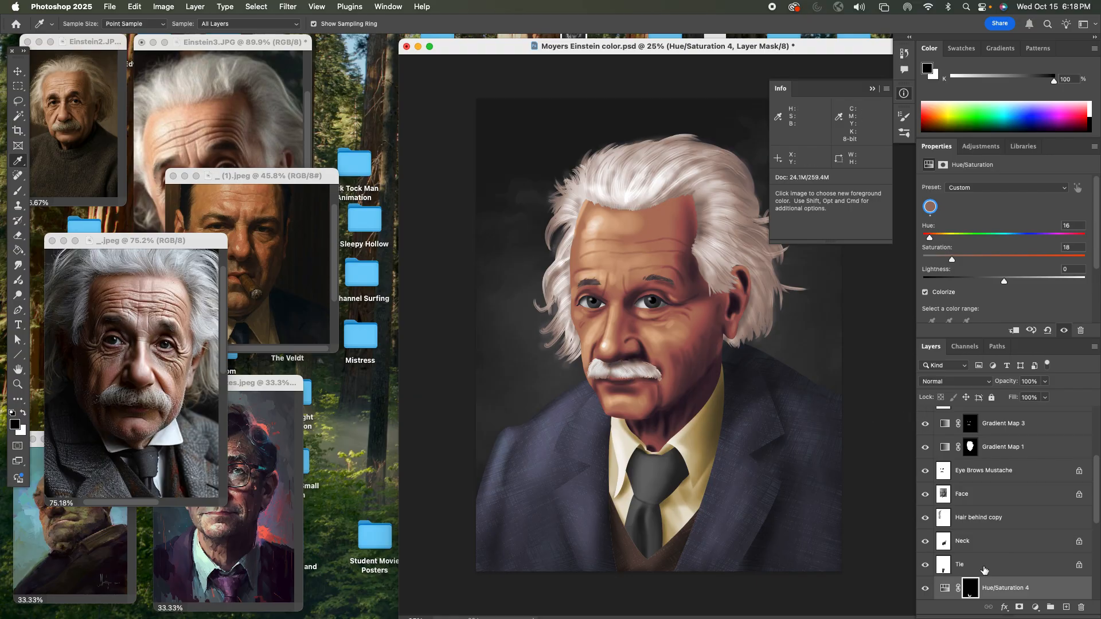
# Load the Tie layer's pixels as a selection, add a masked Hue/Saturation adjustment, and sample the purple tie in the Bill Gates reference
pyautogui.click(943, 567)
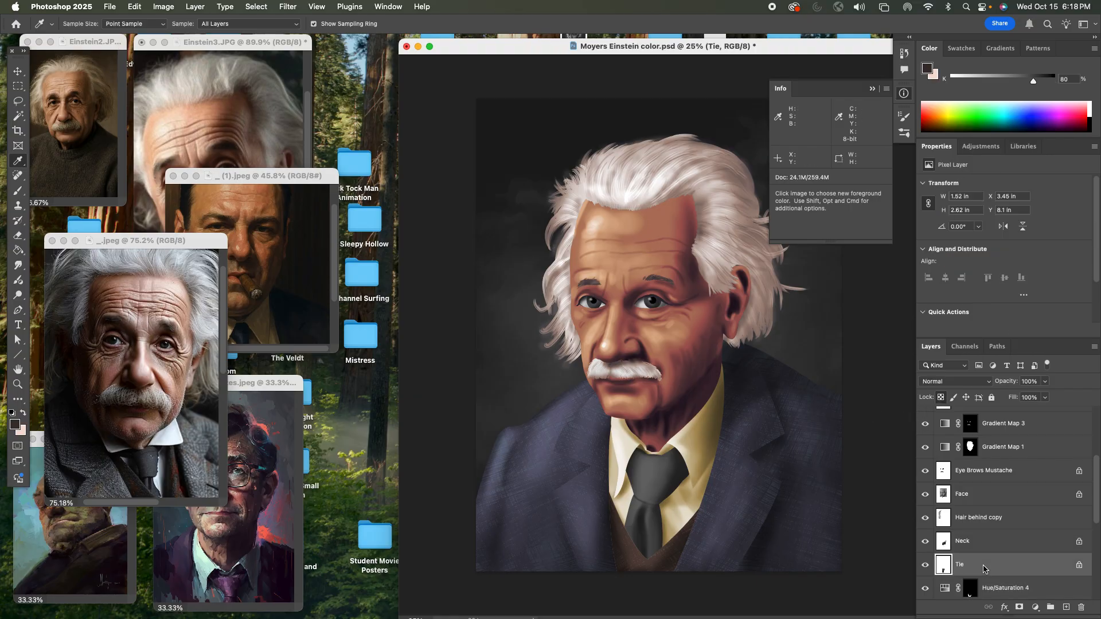
pyautogui.keyDown('super'); pyautogui.click(944, 566); pyautogui.keyUp('super')
pyautogui.click(1035, 607)
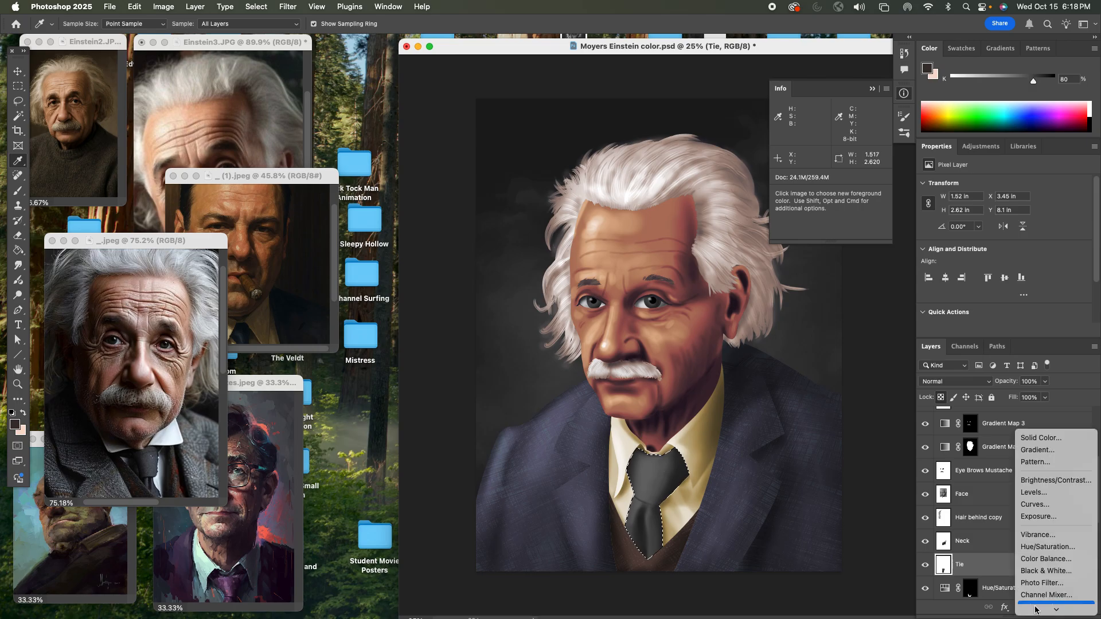
pyautogui.click(1046, 535)
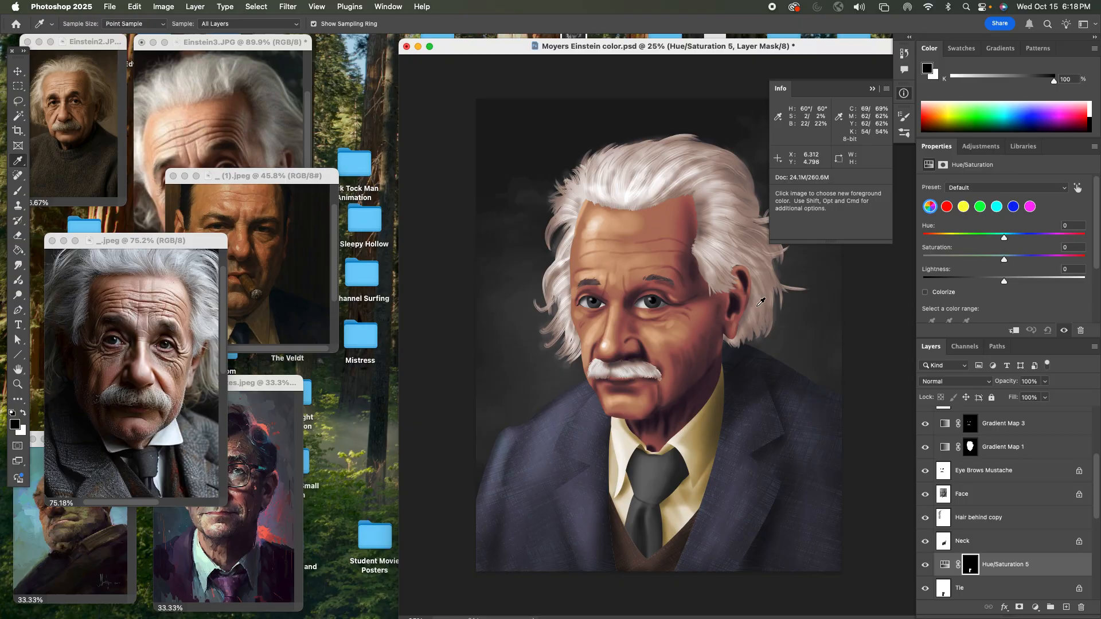
pyautogui.click(232, 581)
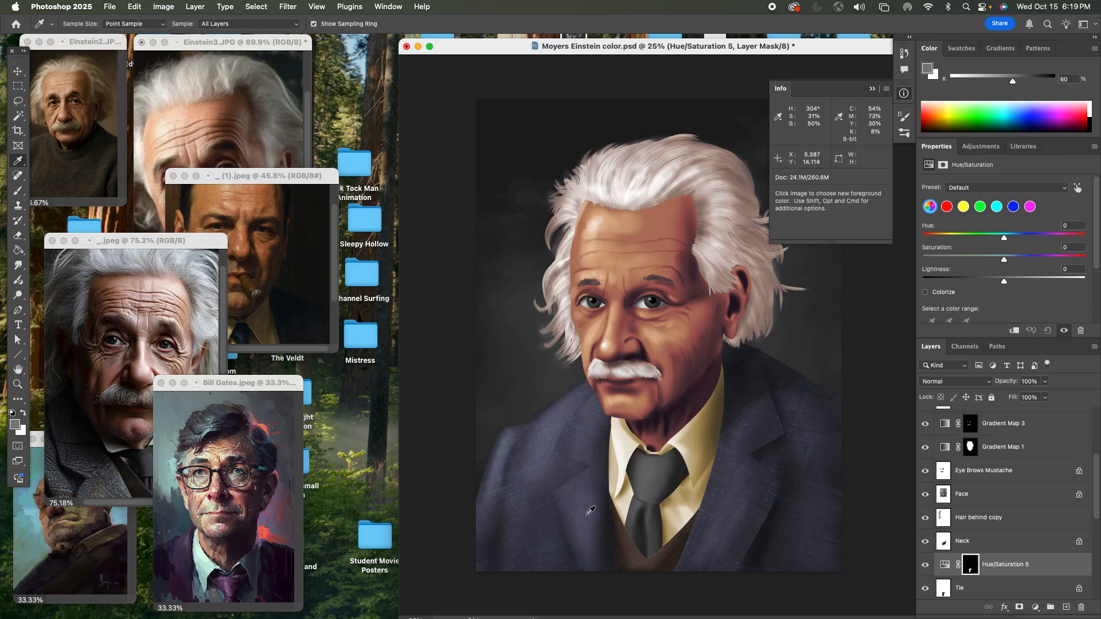
# Colorize the tie's Hue/Saturation 5 adjustment with hue 304 and saturation 13
pyautogui.click(925, 292)
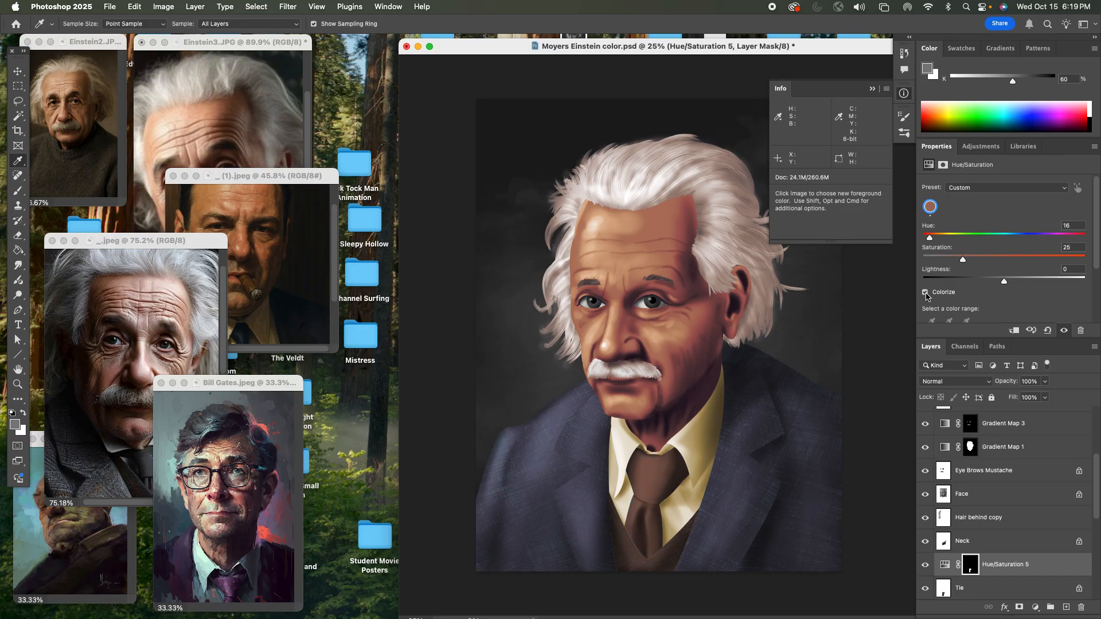
pyautogui.click(1074, 226)
pyautogui.write('304')
pyautogui.click(953, 257)
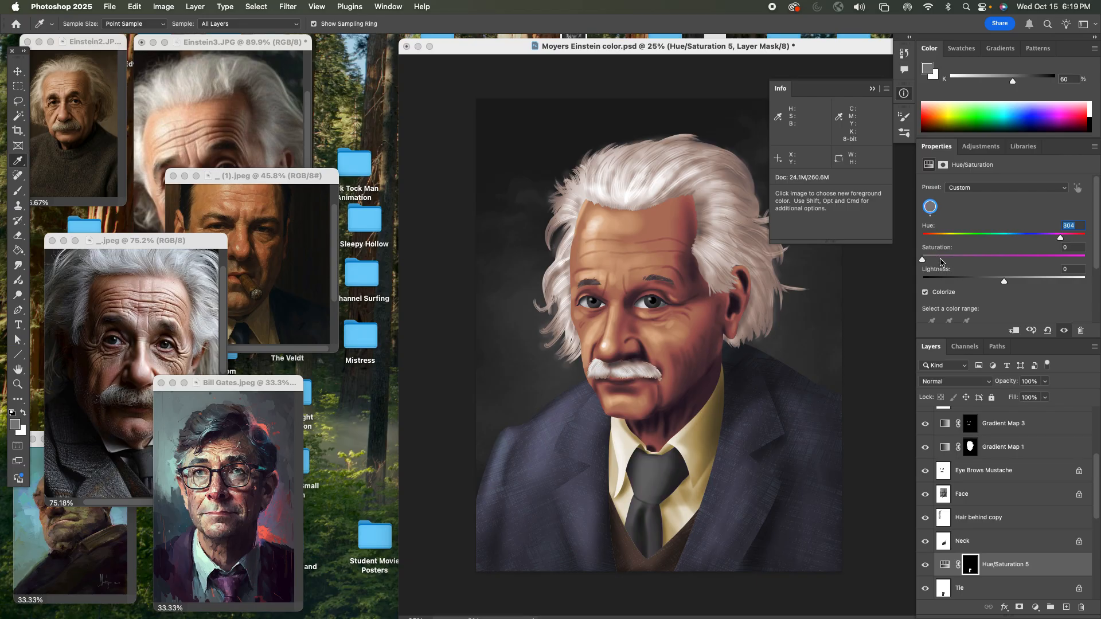
pyautogui.moveTo(923, 261); pyautogui.dragTo(937, 260)
# Add a Hue/Saturation adjustment above the Background layer and colorize it green with hue 130 and saturation 13
pyautogui.moveTo(1097, 494); pyautogui.dragTo(1094, 586)
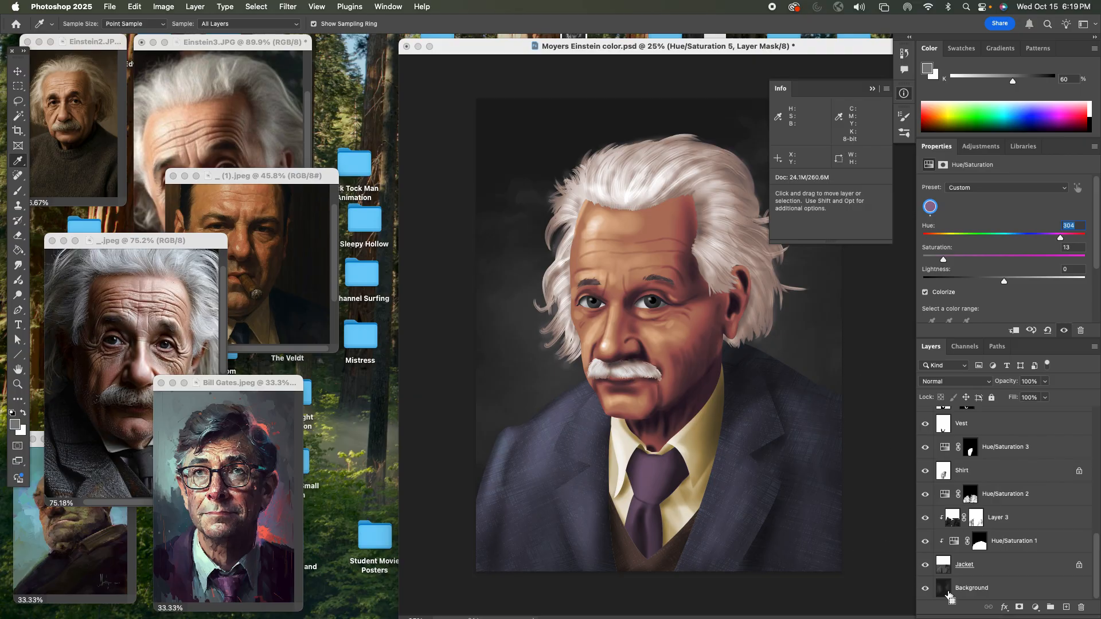
pyautogui.click(969, 591)
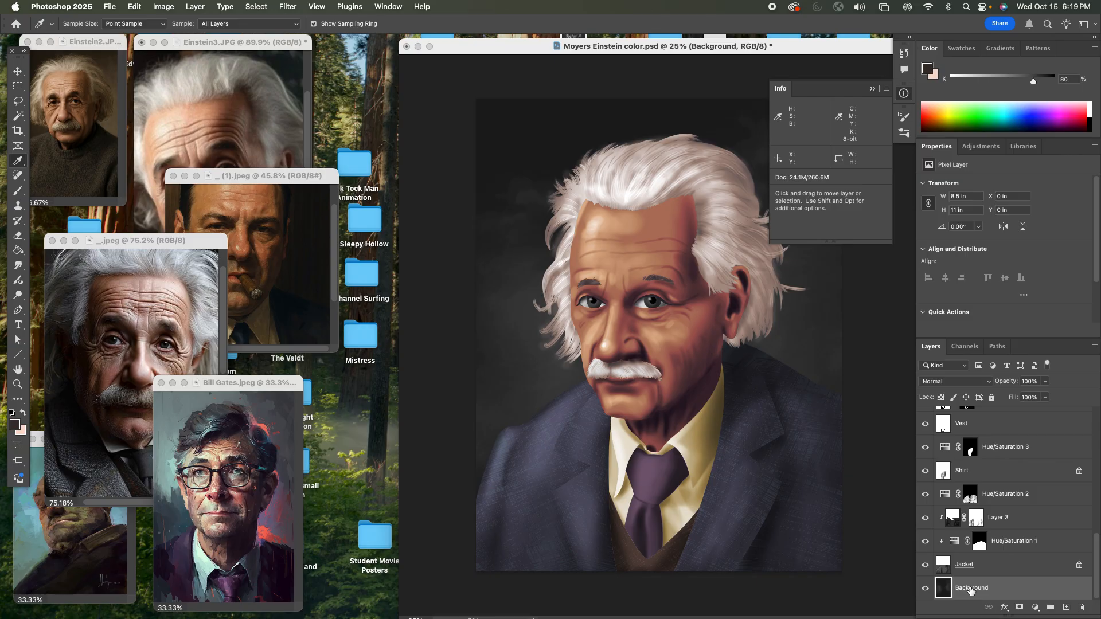
pyautogui.click(1036, 608)
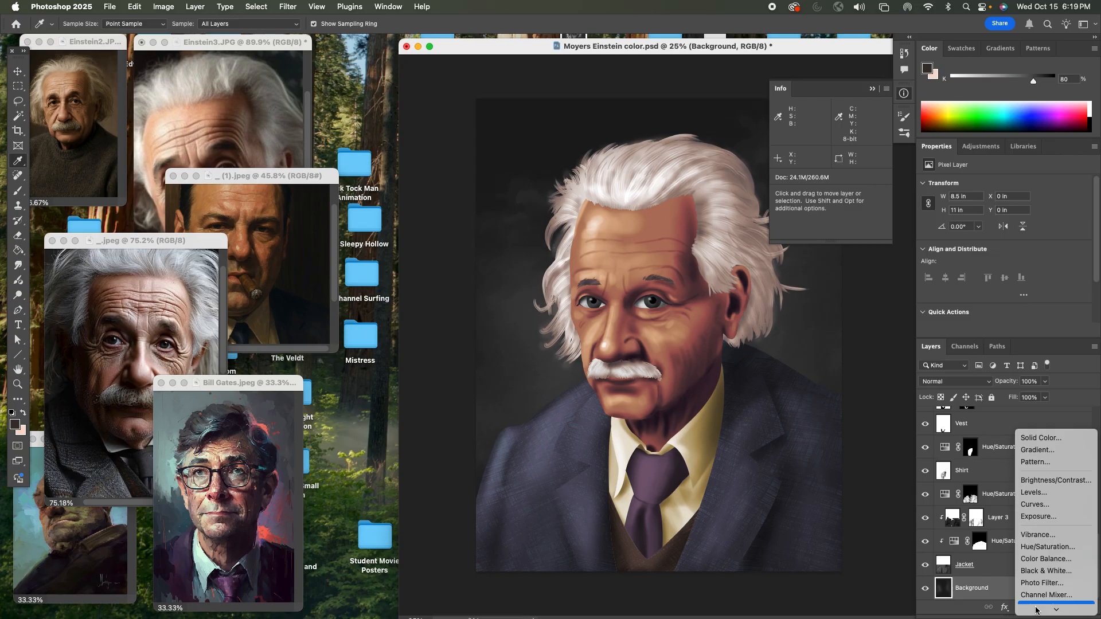
pyautogui.click(1045, 540)
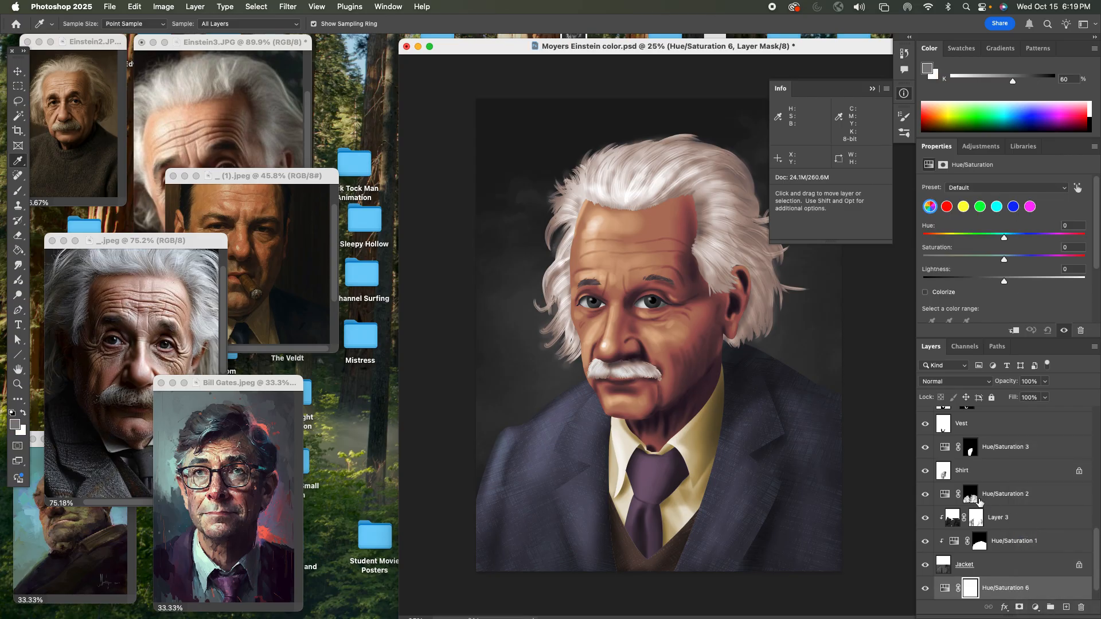
pyautogui.click(925, 293)
pyautogui.click(980, 238)
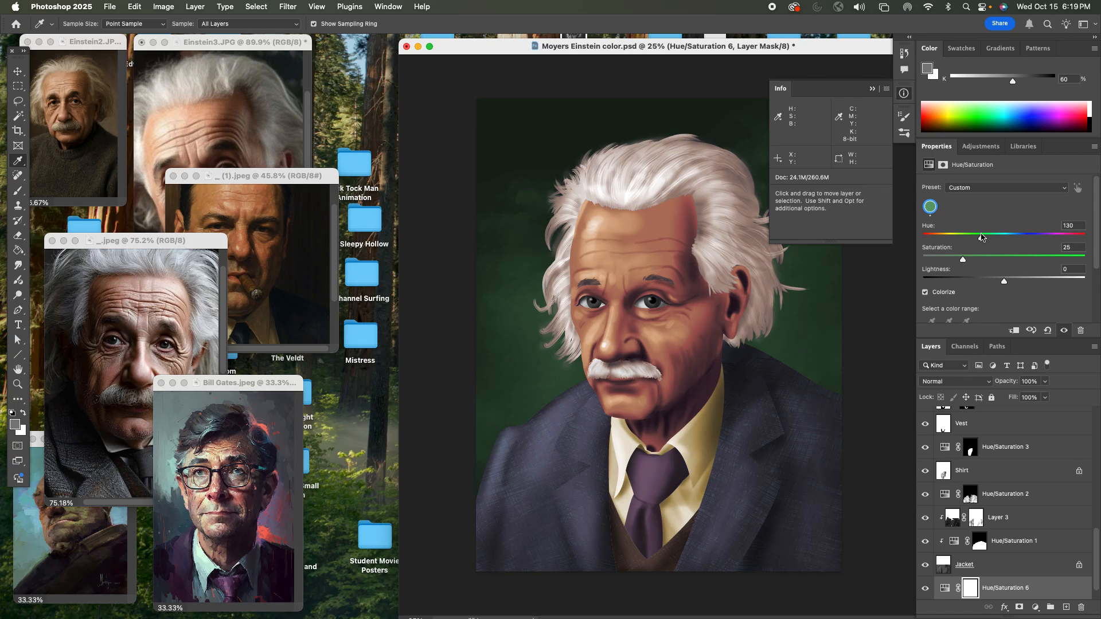
pyautogui.moveTo(962, 260); pyautogui.dragTo(946, 259)
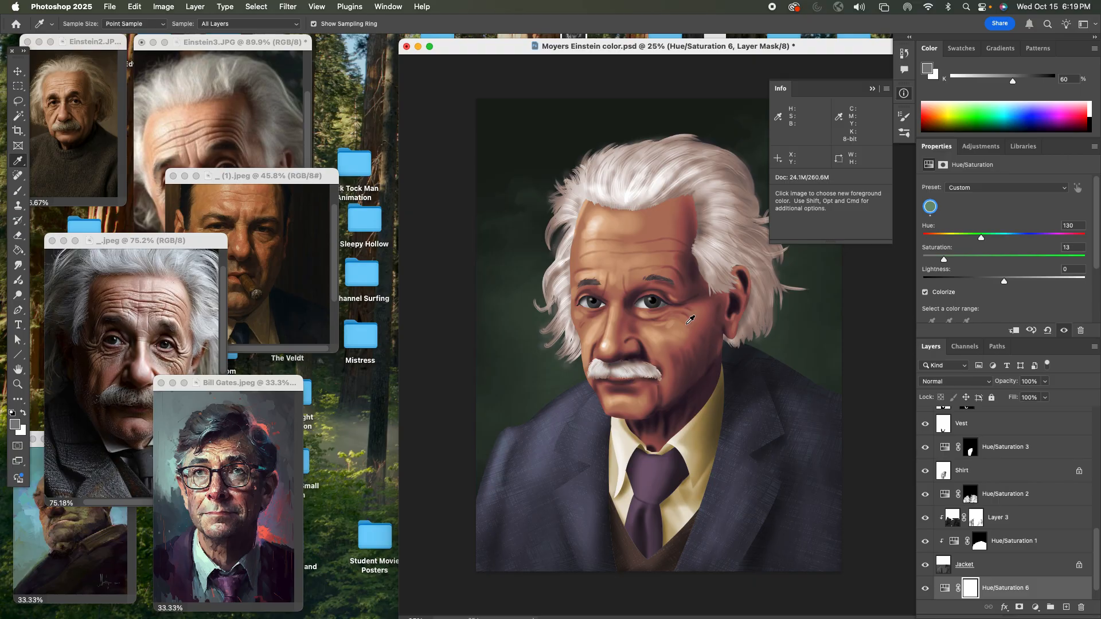
# Load the Eyes layer's pixels as a selection in the Einstein painting
pyautogui.press('z')
pyautogui.click(634, 324)
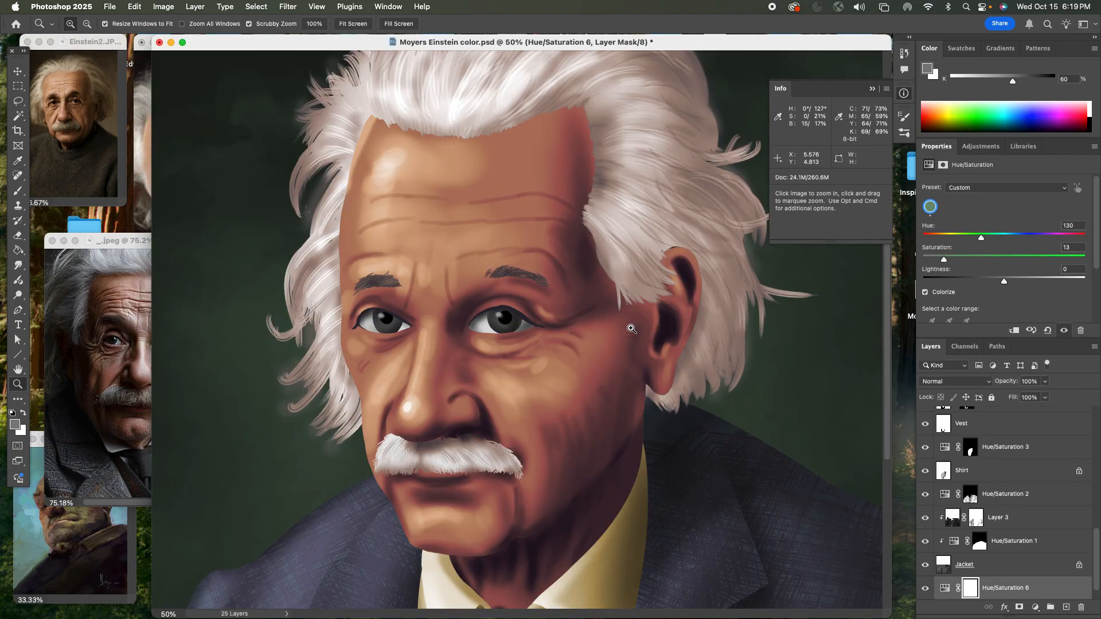
pyautogui.moveTo(1097, 540); pyautogui.dragTo(1099, 470)
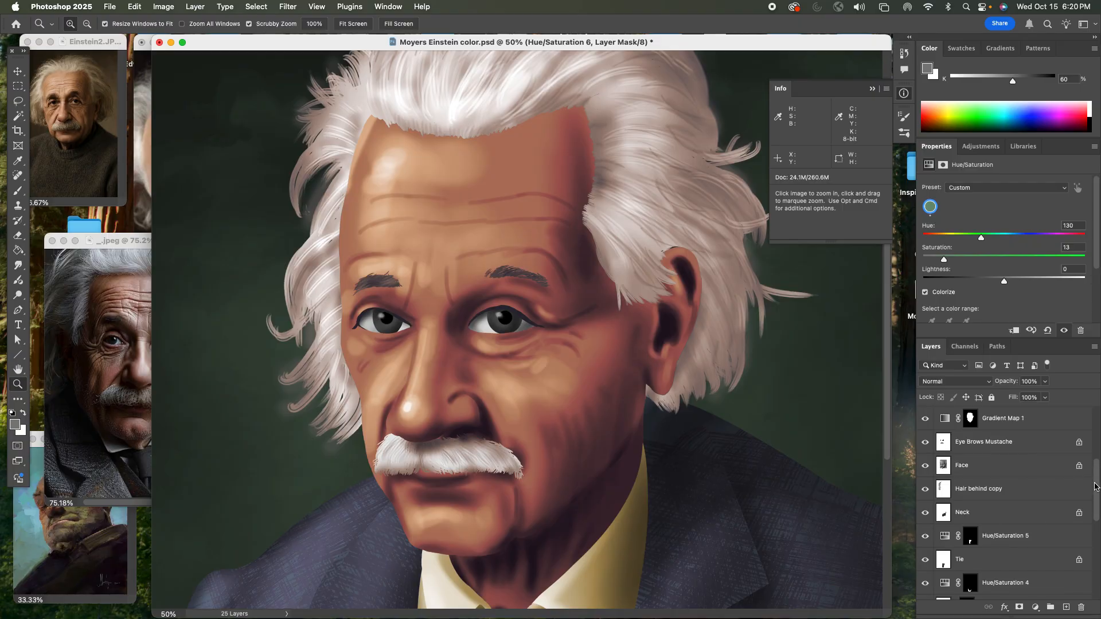
pyautogui.moveTo(1095, 485); pyautogui.dragTo(1095, 451)
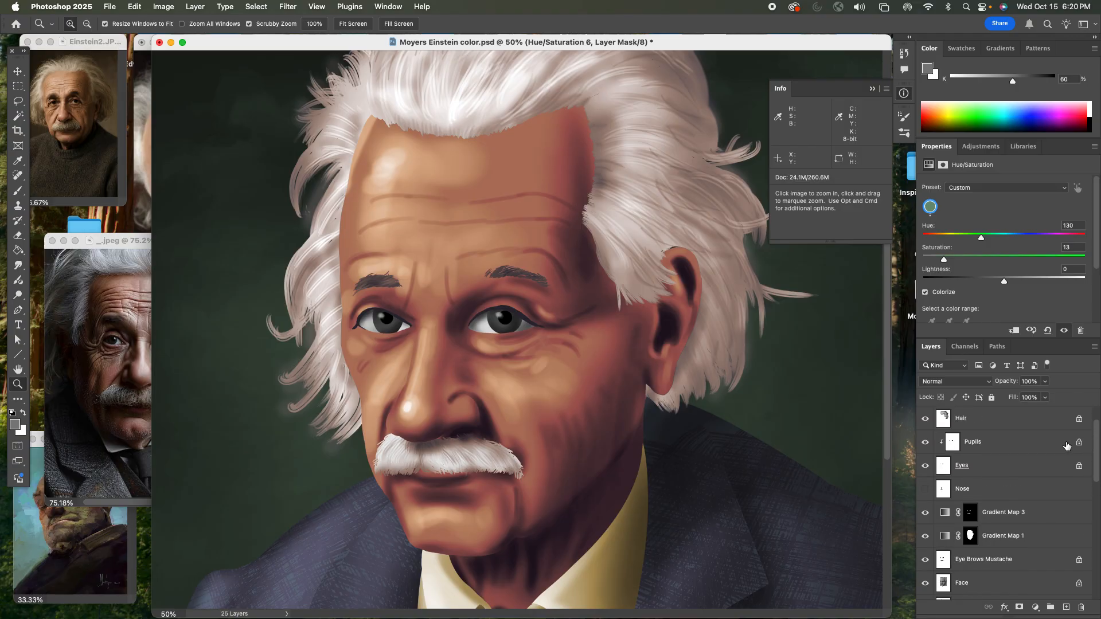
pyautogui.keyDown('super'); pyautogui.click(941, 469); pyautogui.keyUp('super')
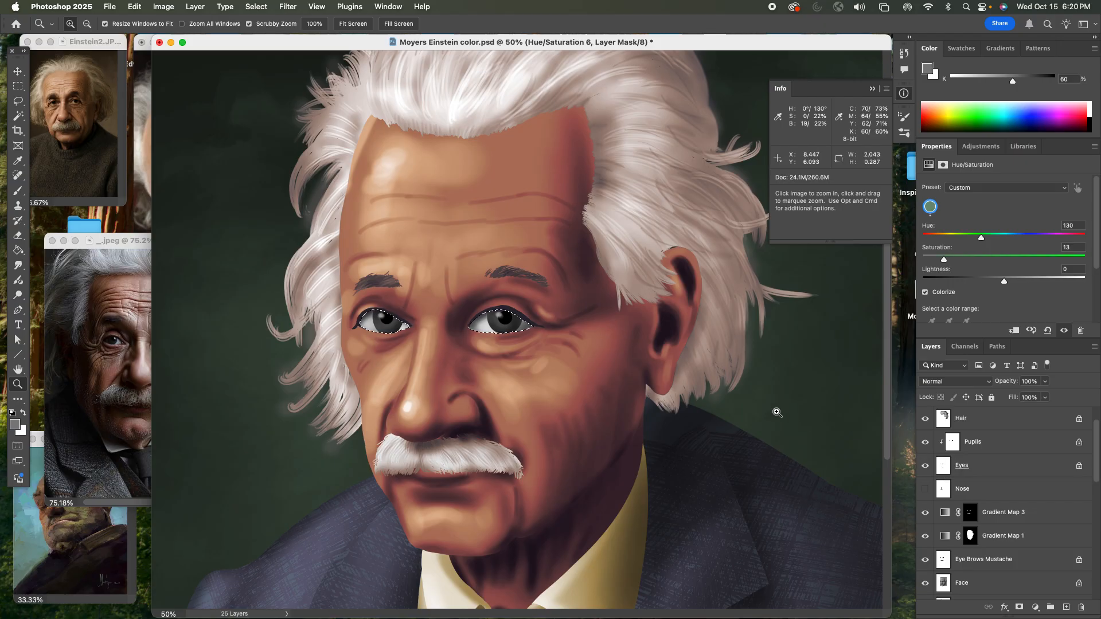
# Examine the eye colors up close in the Einstein3.JPG and _.jpeg reference photos
pyautogui.click(140, 198)
pyautogui.click(179, 183)
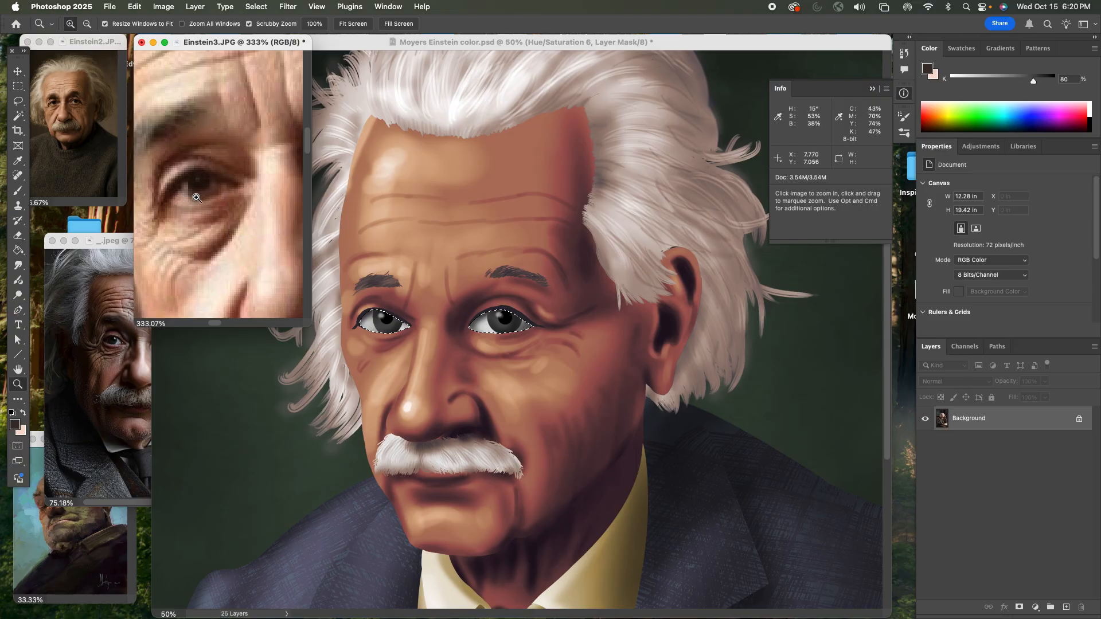
pyautogui.moveTo(235, 194); pyautogui.dragTo(120, 241)
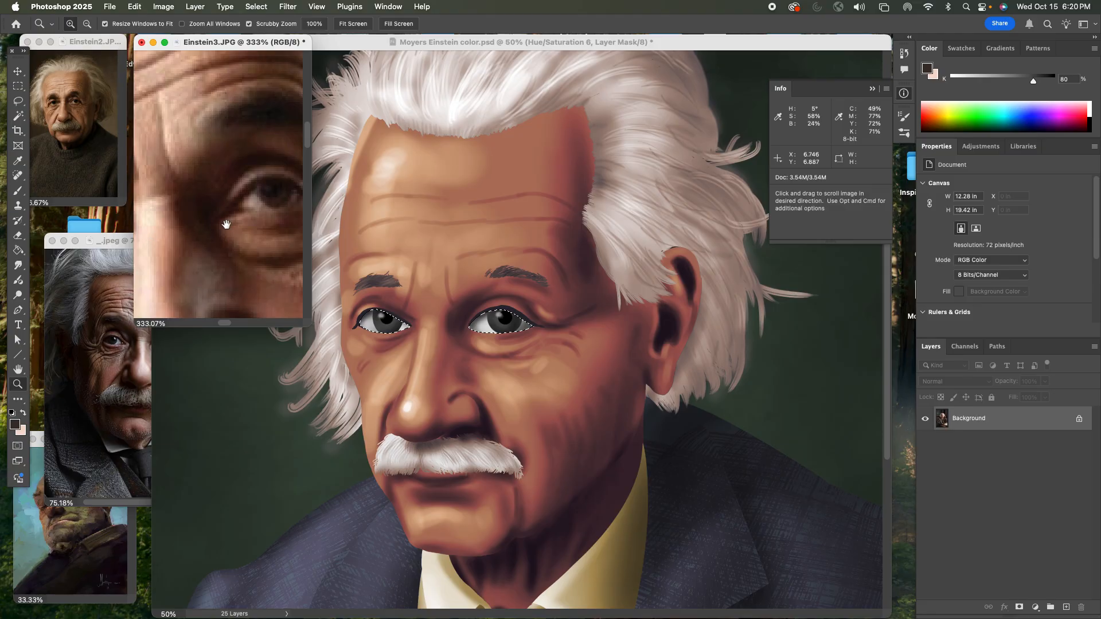
pyautogui.click(79, 367)
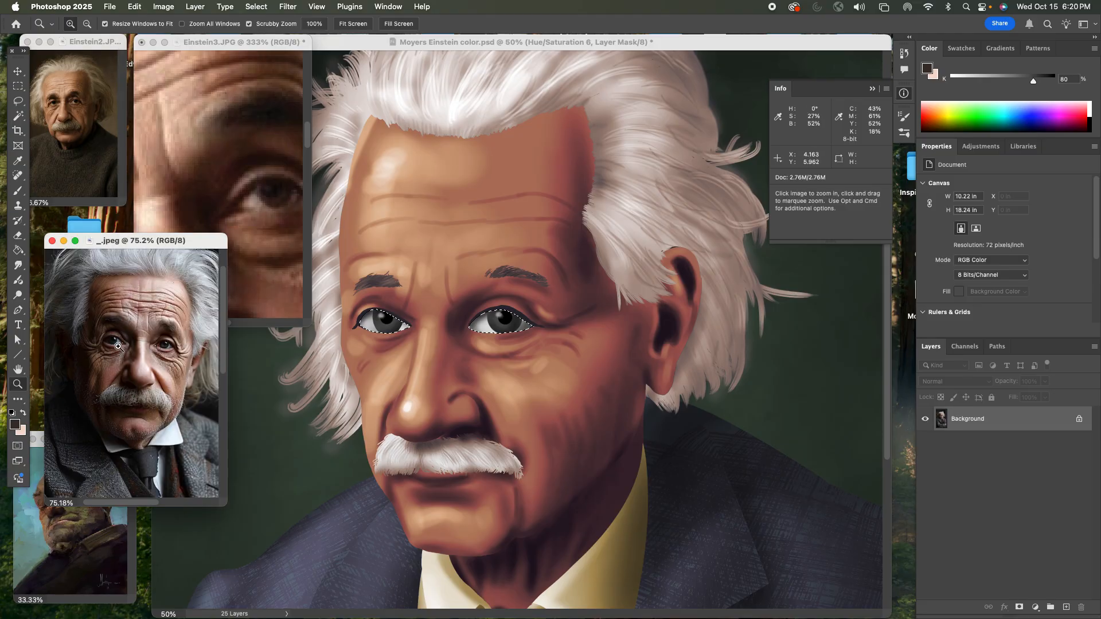
pyautogui.moveTo(118, 345); pyautogui.dragTo(153, 367)
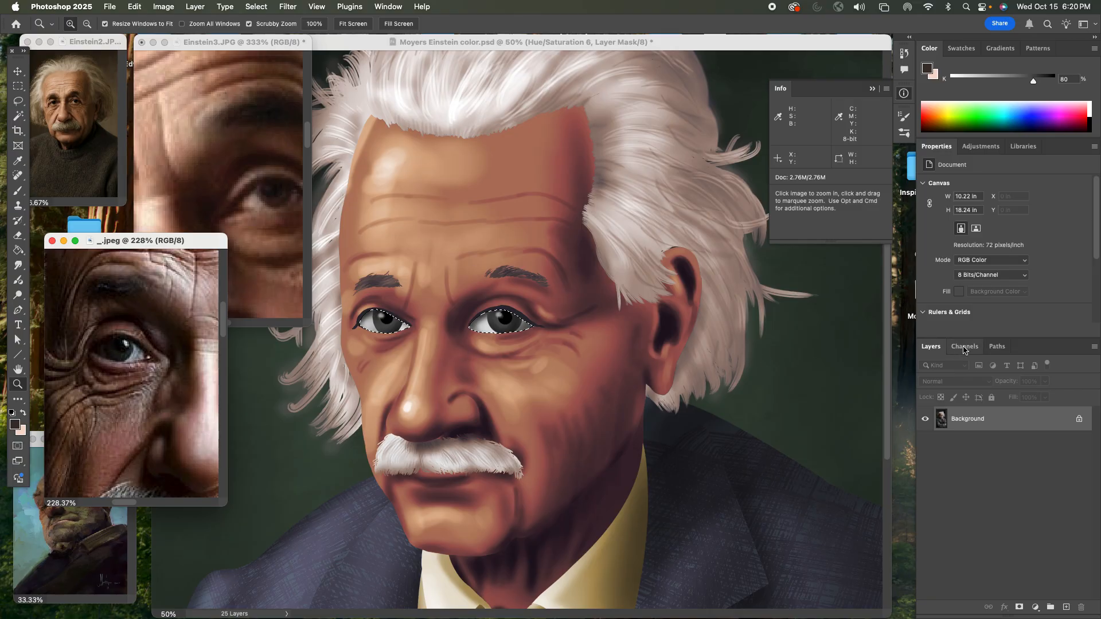
pyautogui.click(565, 40)
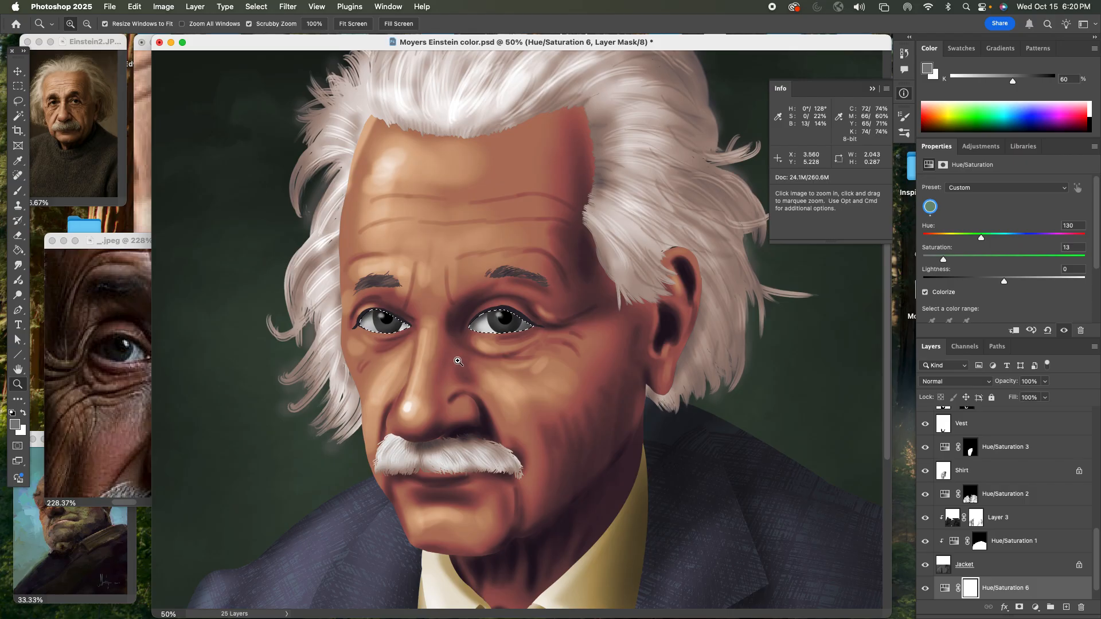
# Sample the brown iris color with the Eyedropper in the Einstein3.JPG reference, then return to the painting
pyautogui.click(145, 223)
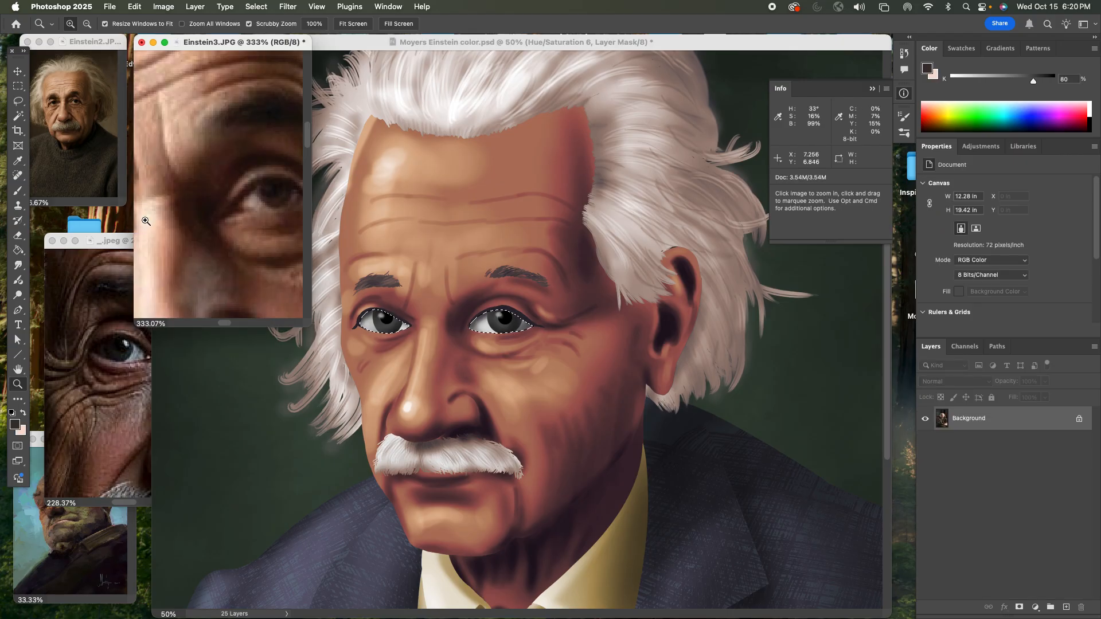
pyautogui.press('i')
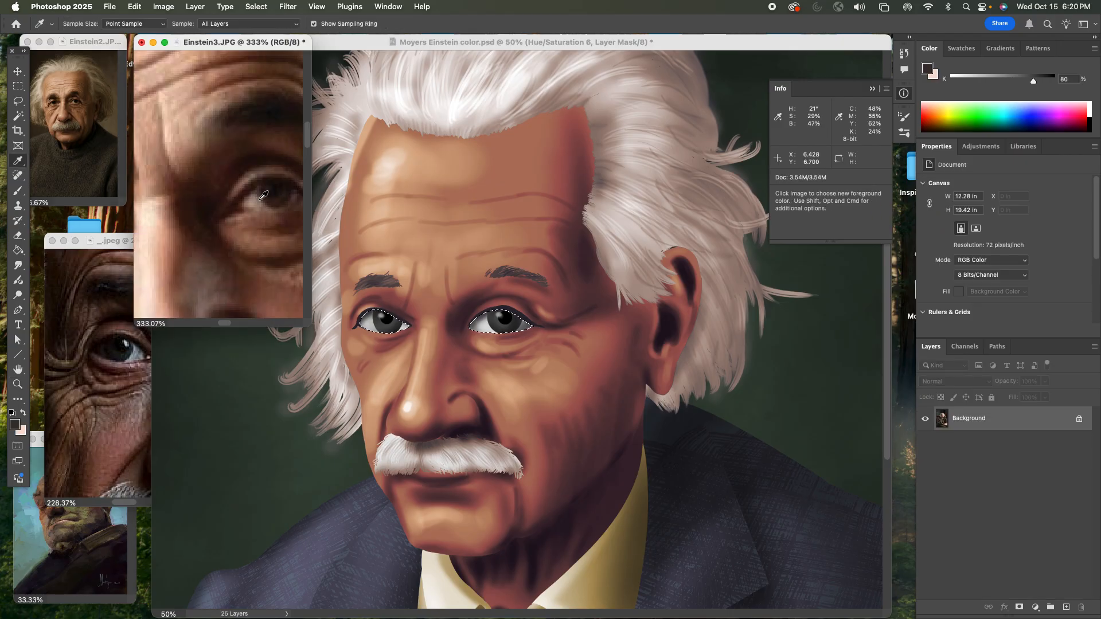
pyautogui.click(263, 195)
pyautogui.moveTo(263, 194); pyautogui.dragTo(265, 194)
pyautogui.click(258, 198)
pyautogui.click(557, 51)
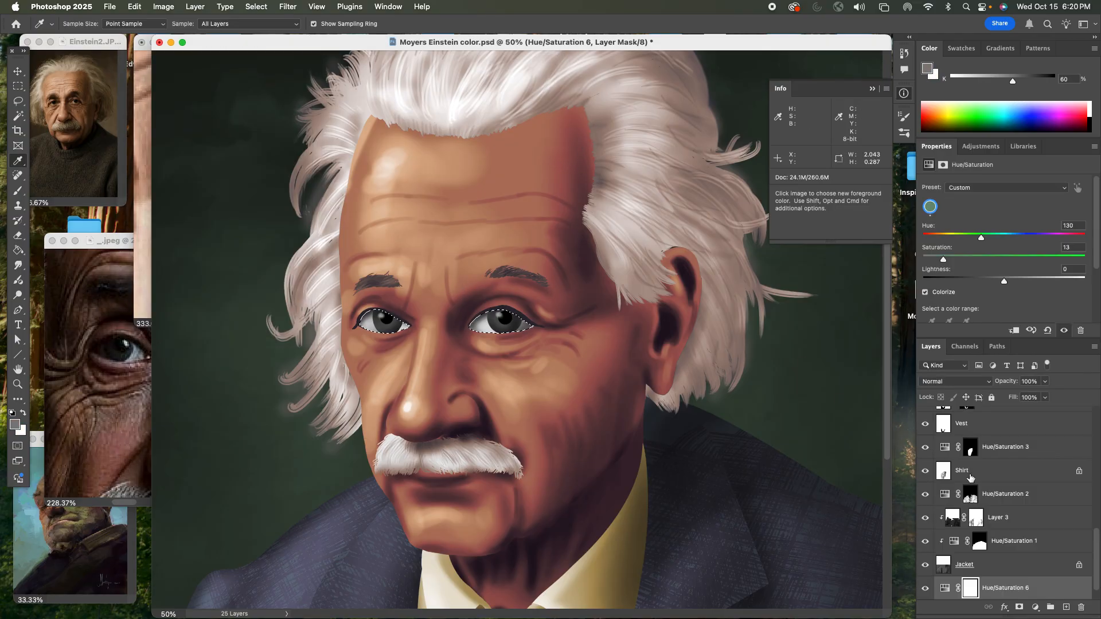
# Add a masked Hue/Saturation adjustment above the Pupils layer and colorize the eyes with hue 20 and saturation 25
pyautogui.moveTo(1094, 541); pyautogui.dragTo(1097, 439)
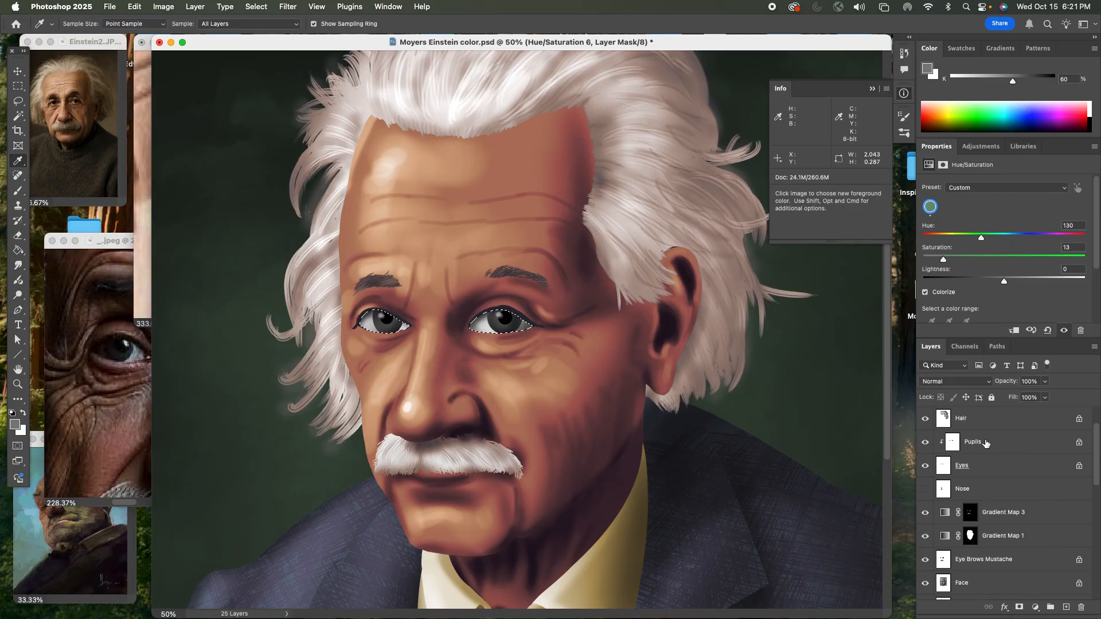
pyautogui.moveTo(981, 444); pyautogui.dragTo(945, 470)
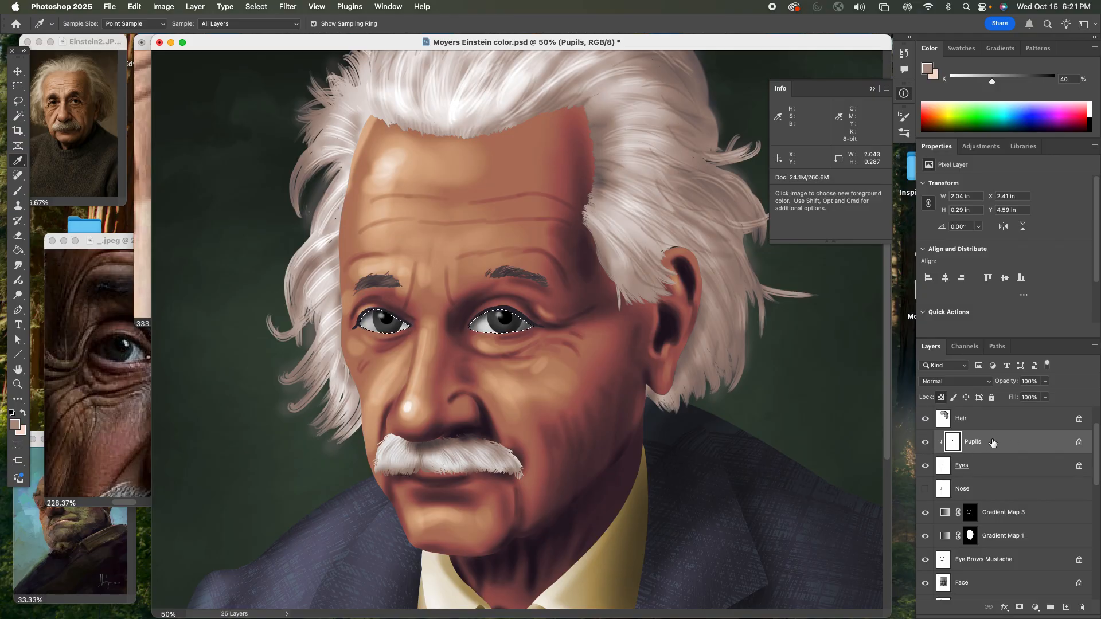
pyautogui.click(1035, 607)
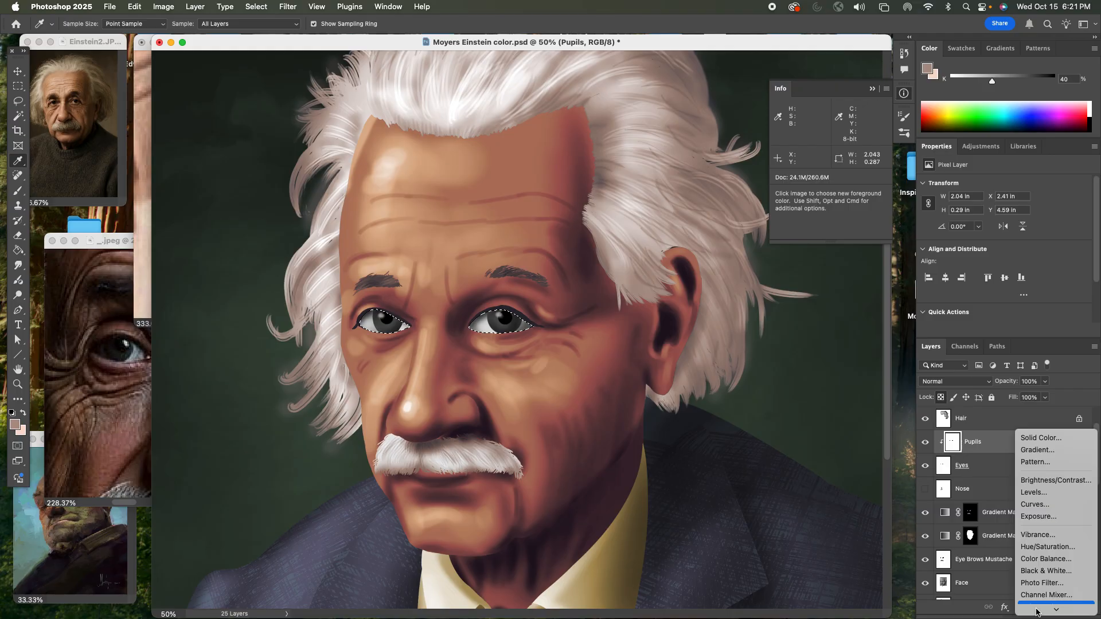
pyautogui.click(1041, 523)
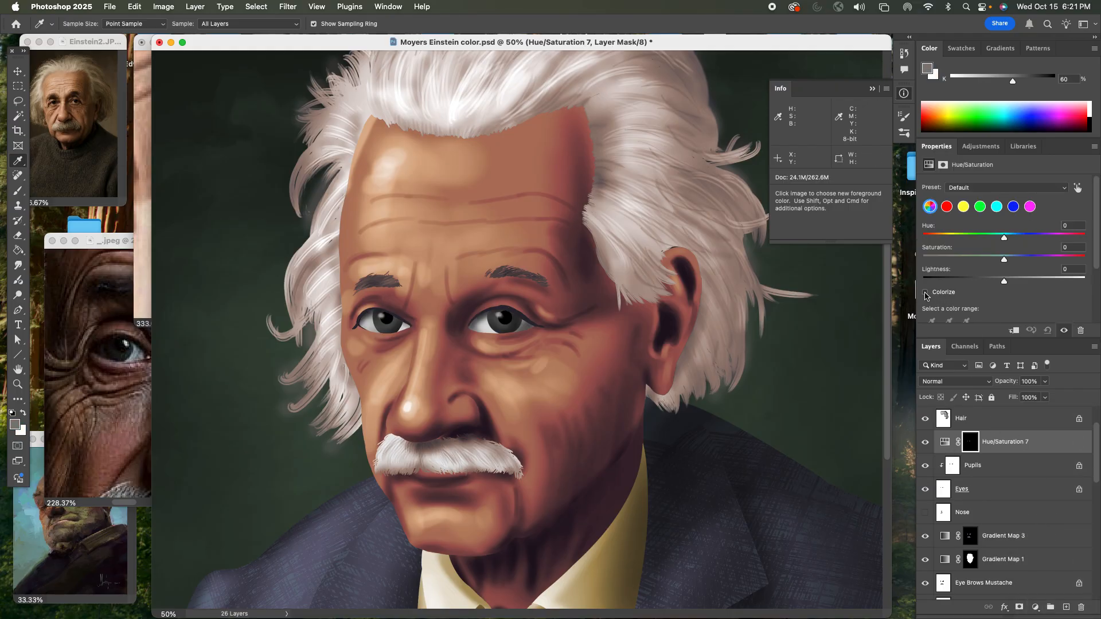
pyautogui.click(924, 293)
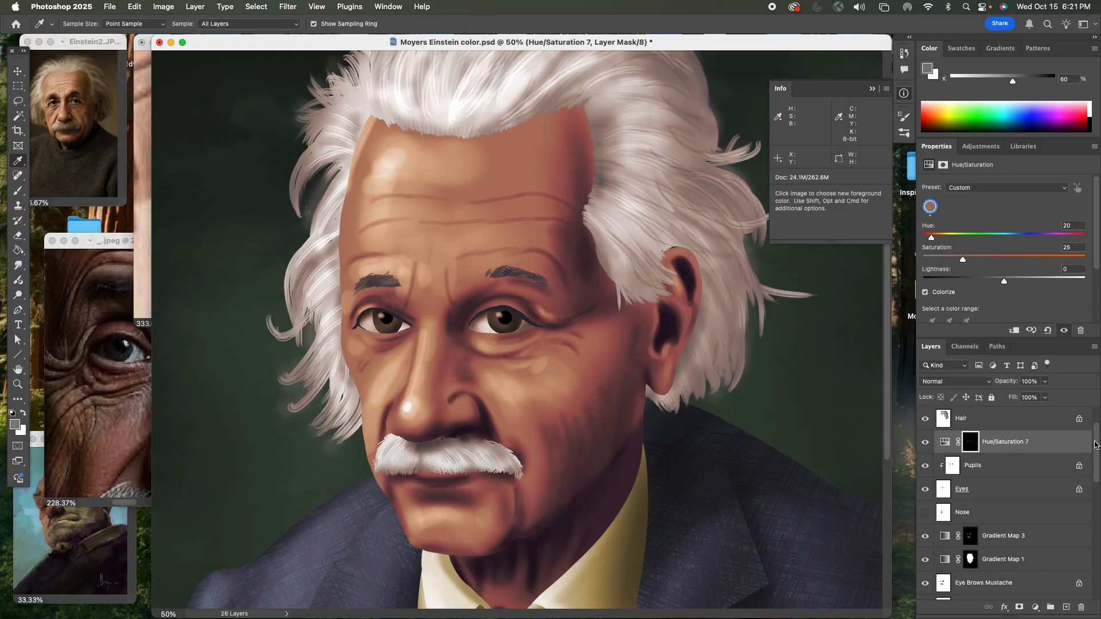
# Turn on the visibility of Layer 2 above Gradient Map 2, toggling it to compare the line work's effect
pyautogui.scroll(2, 1095, 443)
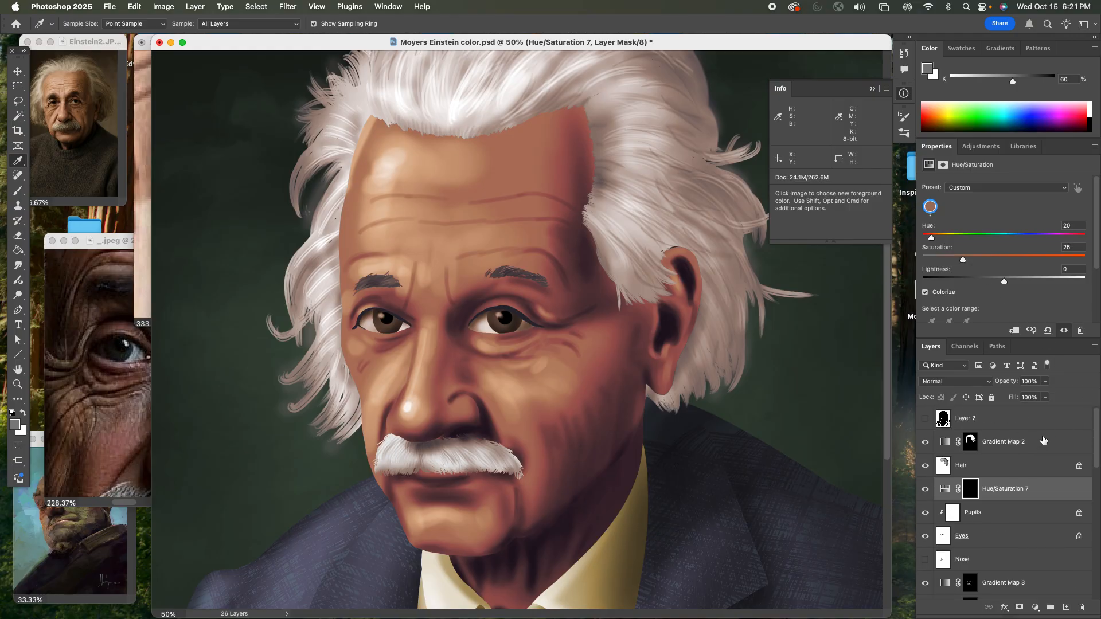
pyautogui.click(1043, 440)
pyautogui.click(924, 420)
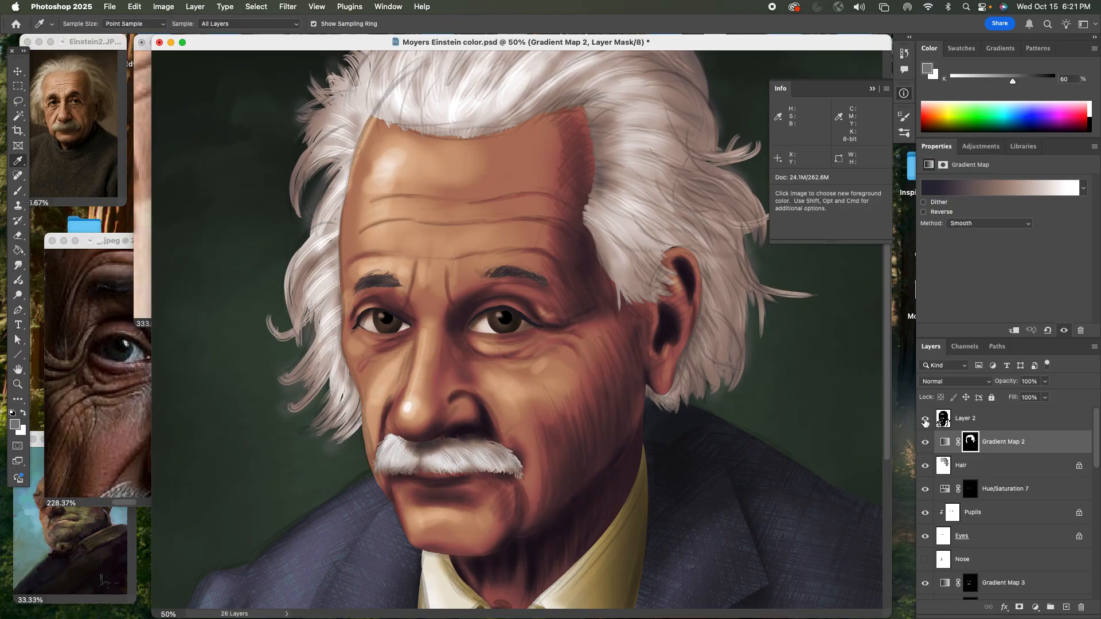
pyautogui.click(925, 420)
pyautogui.click(925, 420)
# Select the whole canvas on Layer 2 and delete the layer's contents
pyautogui.click(942, 419)
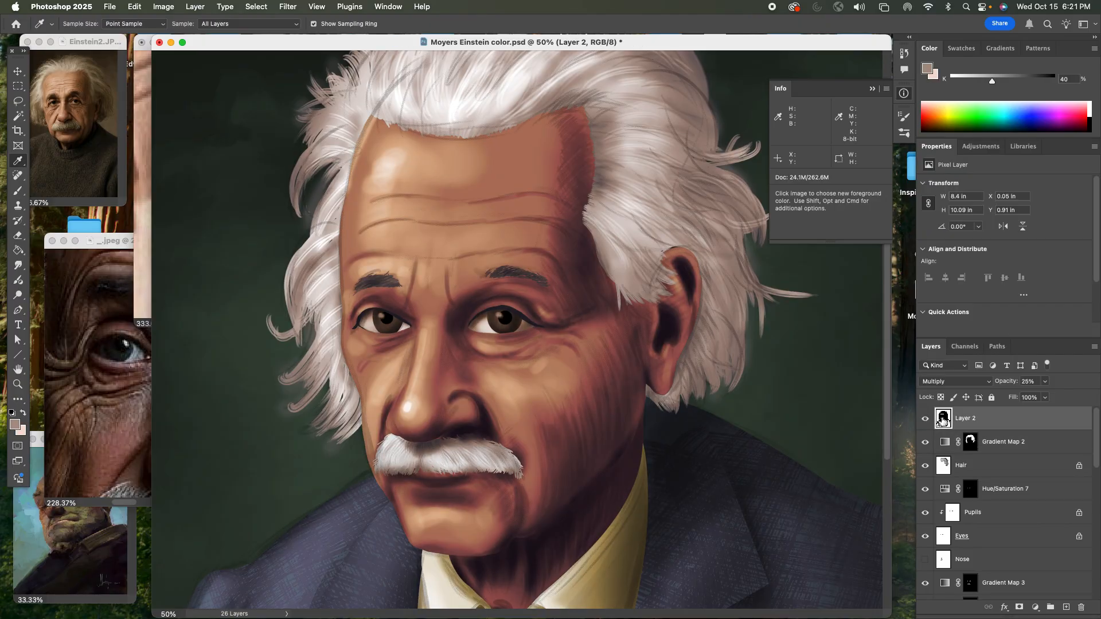
pyautogui.doubleClick(942, 419)
pyautogui.click(729, 174)
pyautogui.press('super+a')
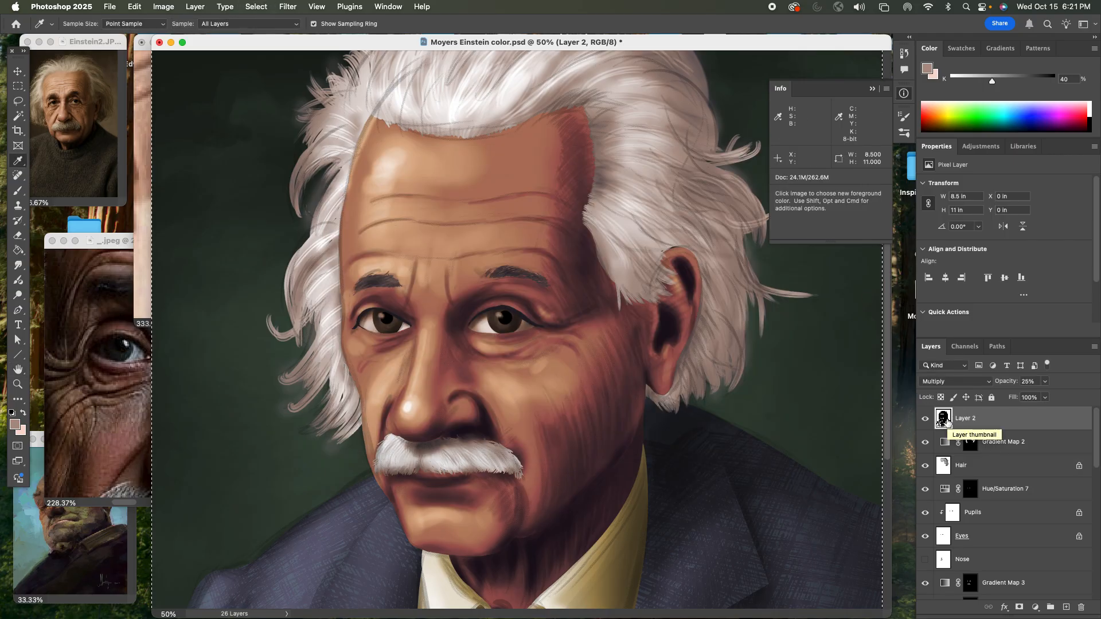
pyautogui.press('BackSpace')
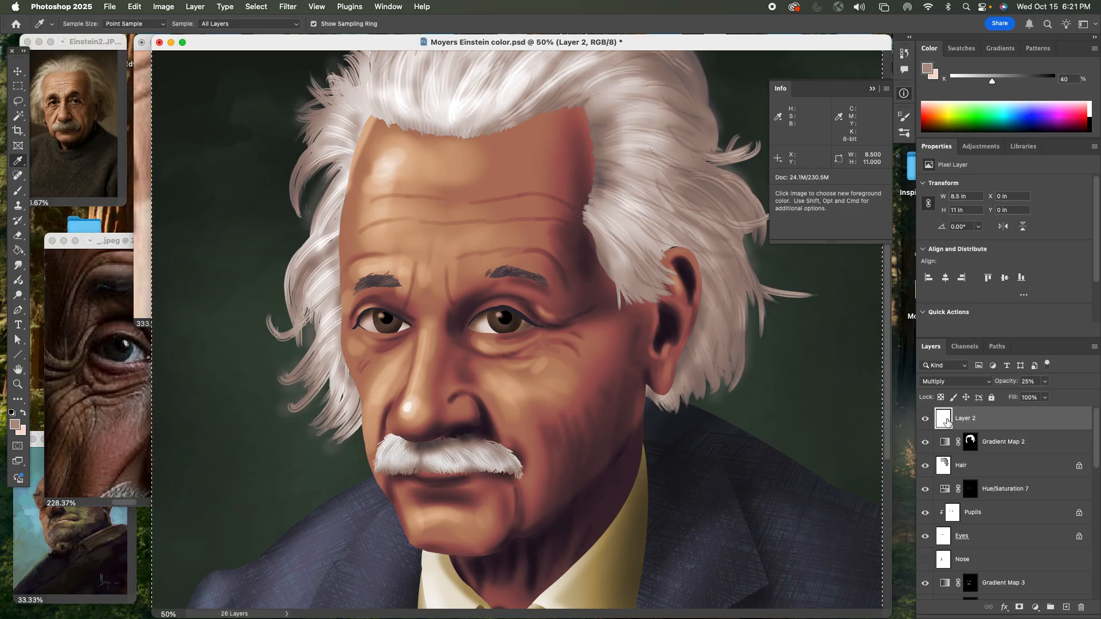
# Rename the emptied Layer 2 as Color and set its blend mode to Color
pyautogui.doubleClick(954, 419)
pyautogui.write('Color')
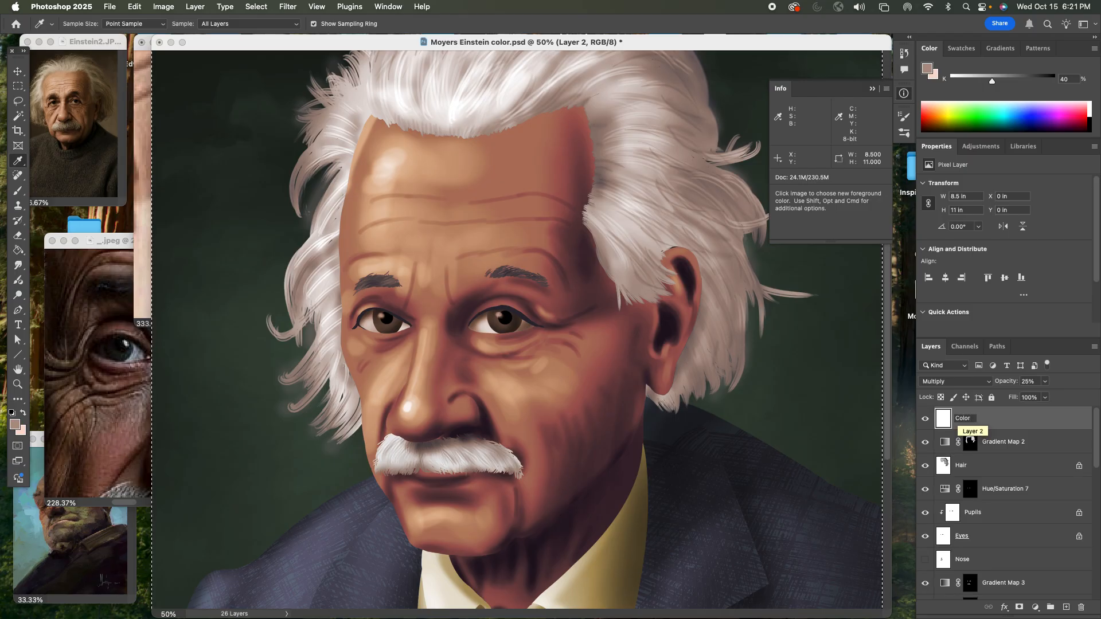
pyautogui.press('Return')
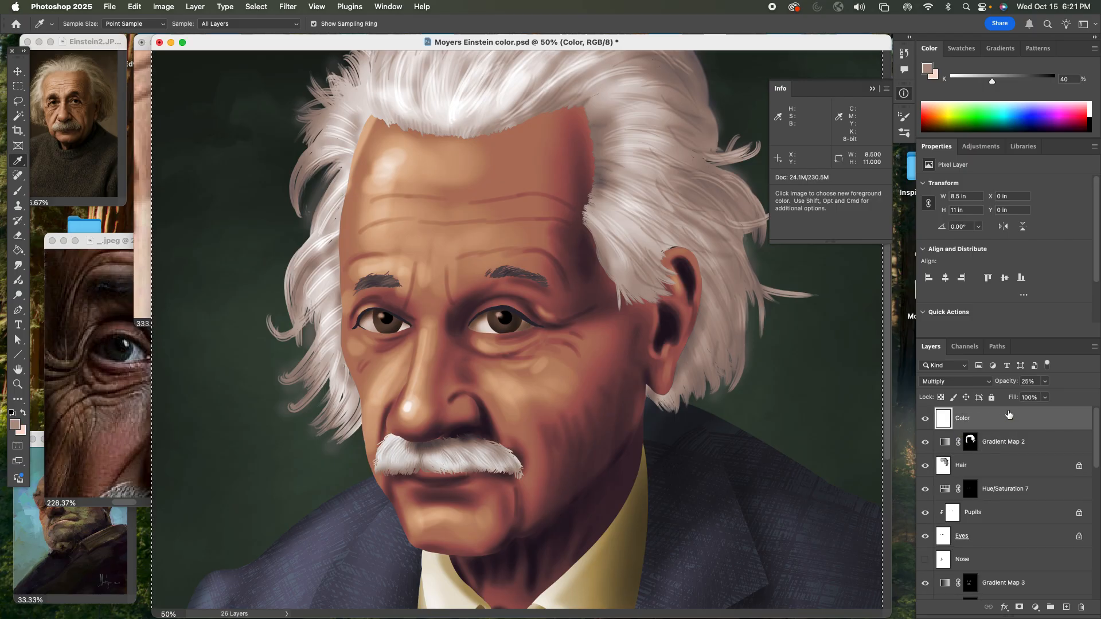
pyautogui.click(963, 382)
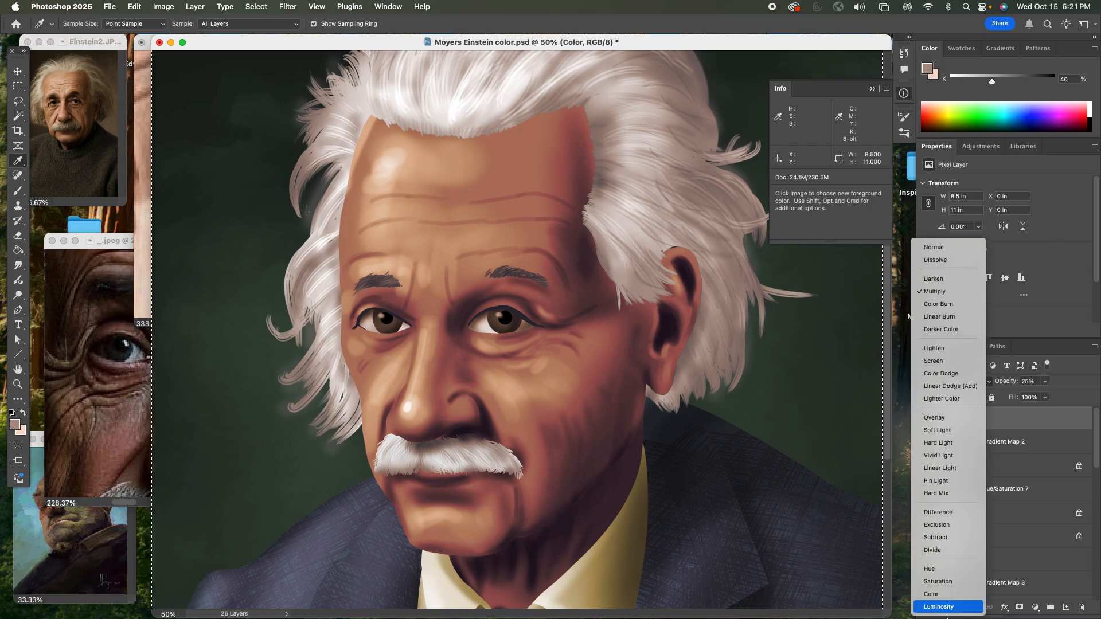
pyautogui.click(943, 595)
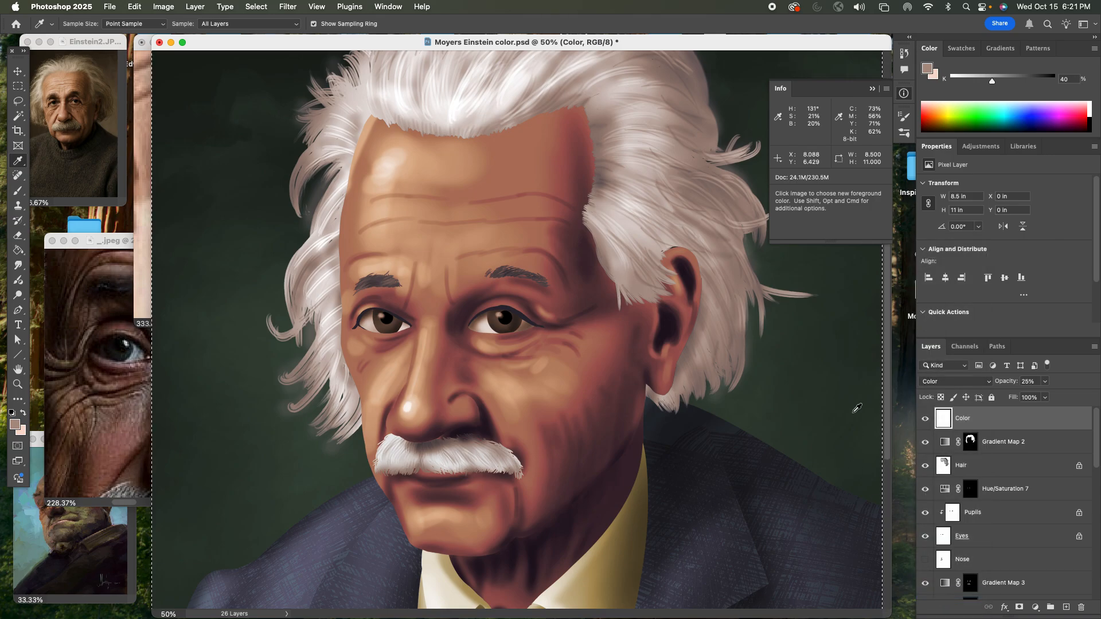
# Switch to the Brush tool and reduce the brush size to 700 px
pyautogui.press('b')
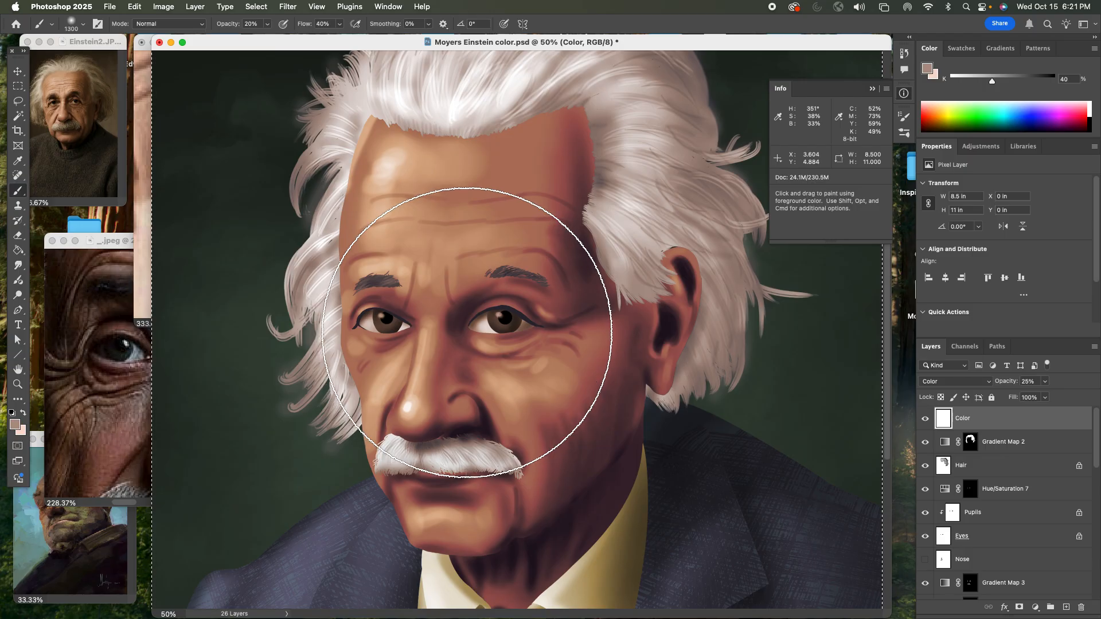
pyautogui.press('[')
pyautogui.press('[')
pyautogui.press('[')
pyautogui.press('[')
pyautogui.press('[')
pyautogui.press('[')
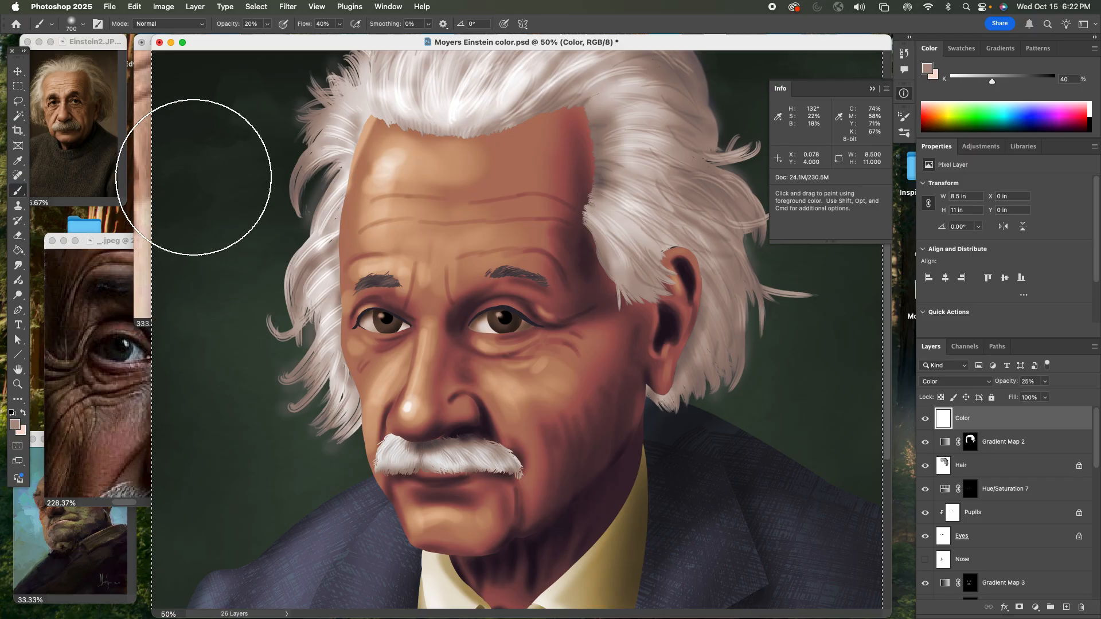
# Arrange the painting at 33.3% beside a resized Einstein3.JPG reference window enlarged to about 254% on the face
pyautogui.moveTo(244, 42); pyautogui.dragTo(473, 80)
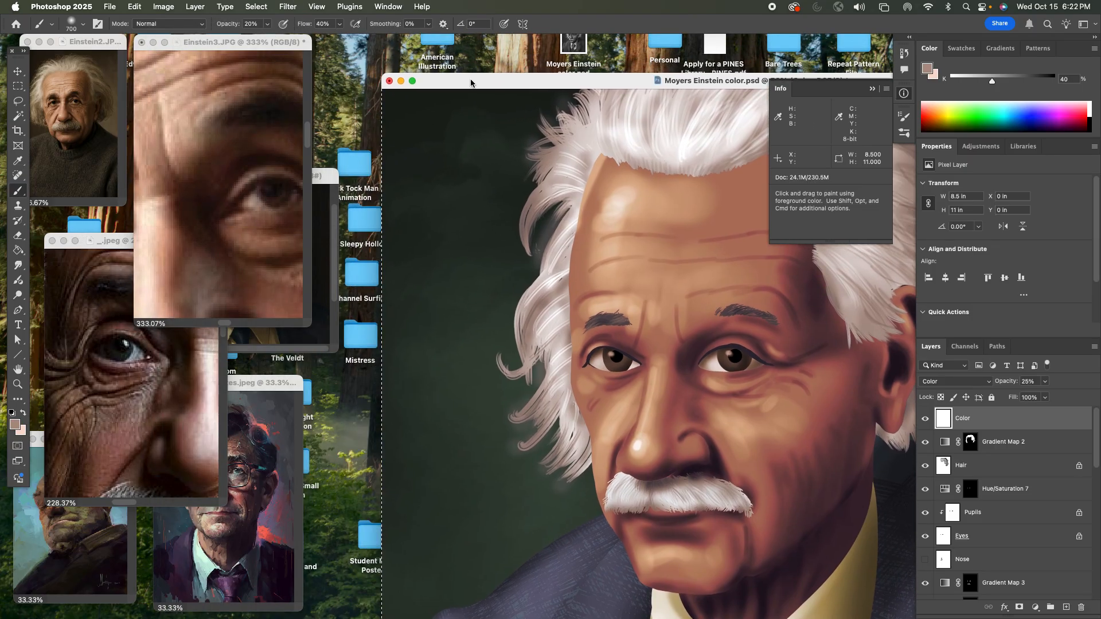
pyautogui.press('super+minus')
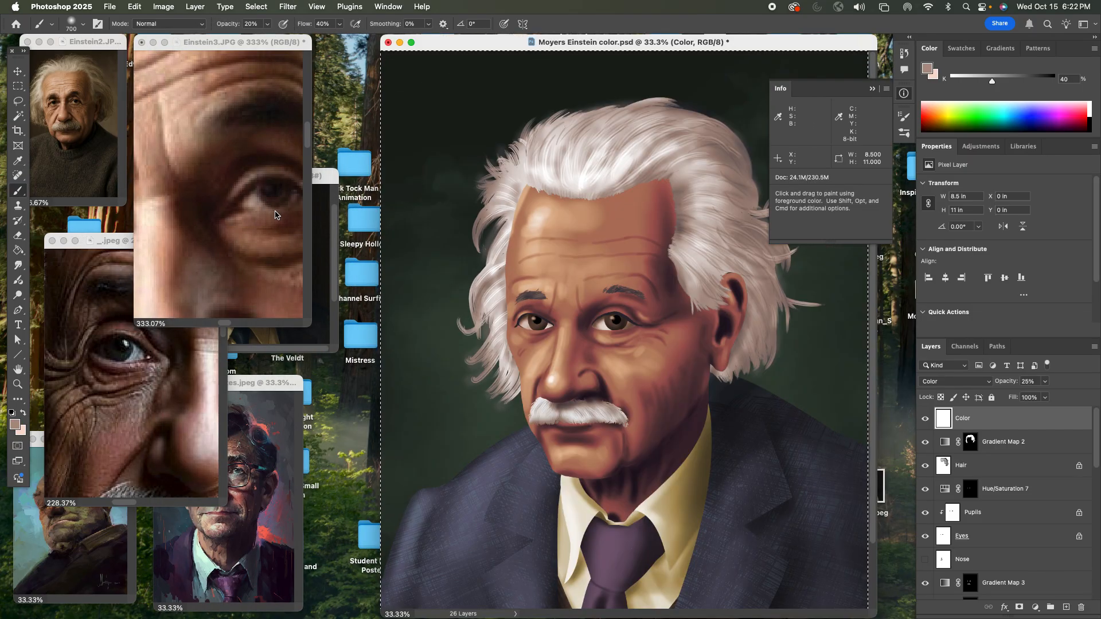
pyautogui.click(255, 43)
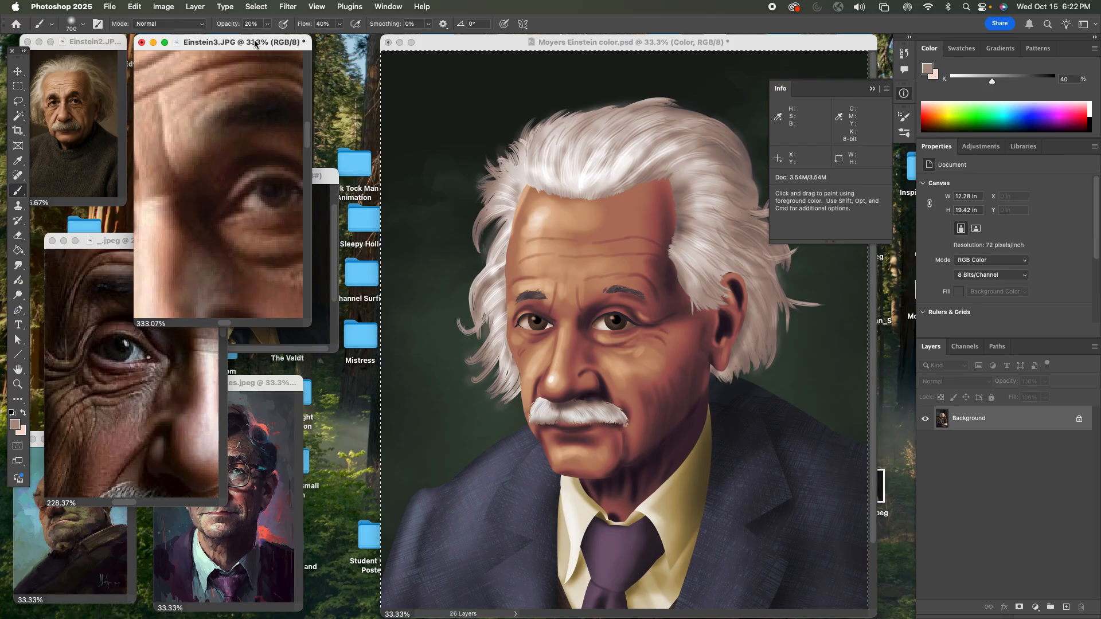
pyautogui.press('super+1')
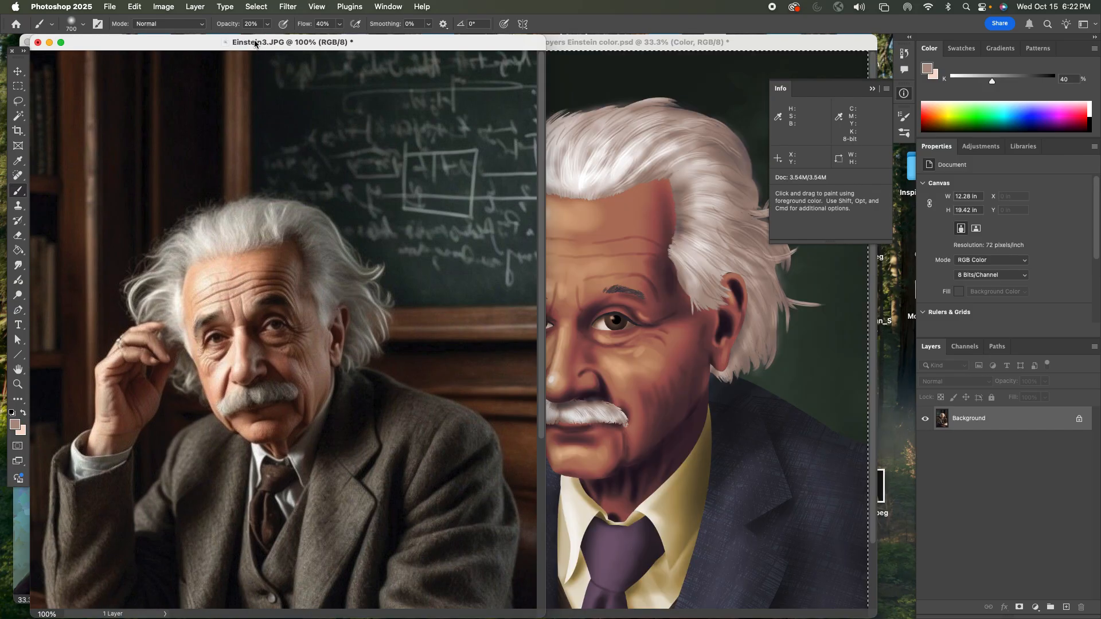
pyautogui.press('z')
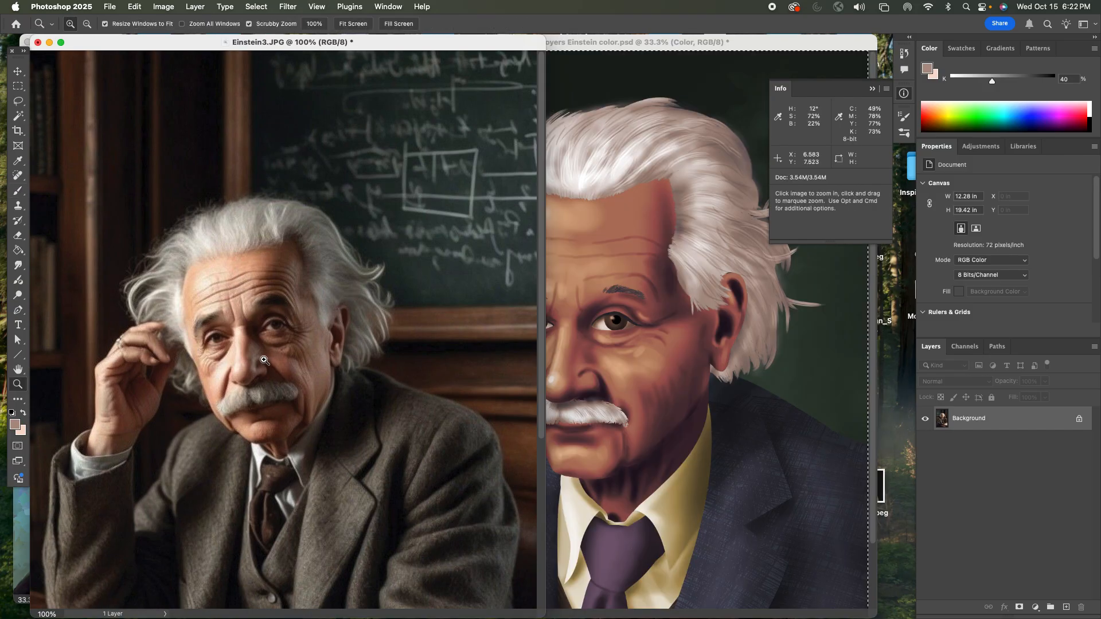
pyautogui.moveTo(271, 365); pyautogui.dragTo(310, 390)
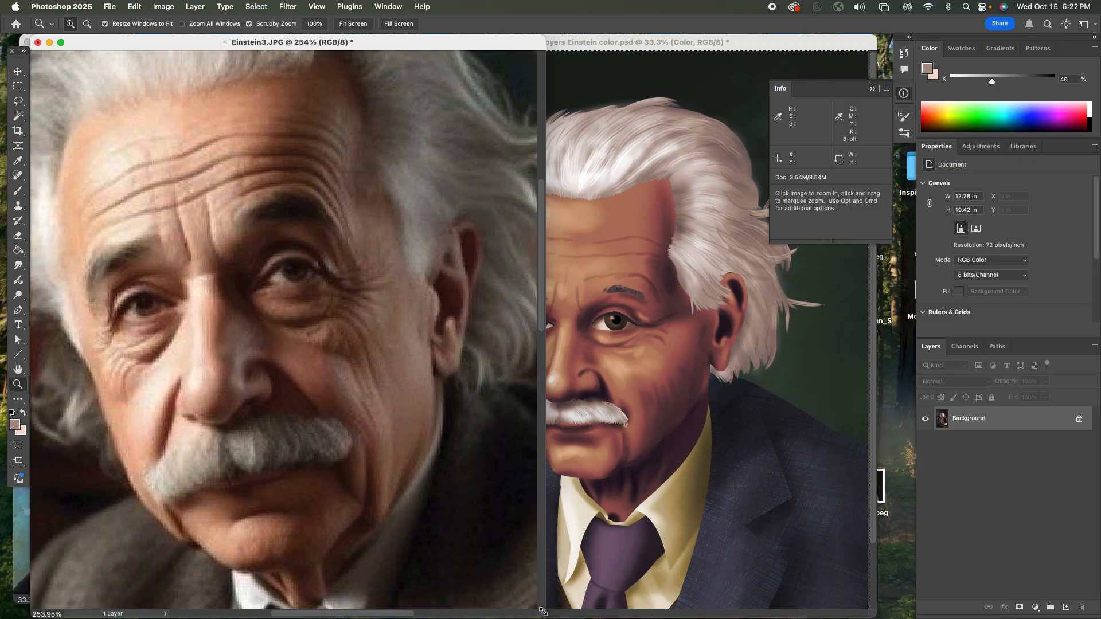
pyautogui.moveTo(542, 611); pyautogui.dragTo(368, 545)
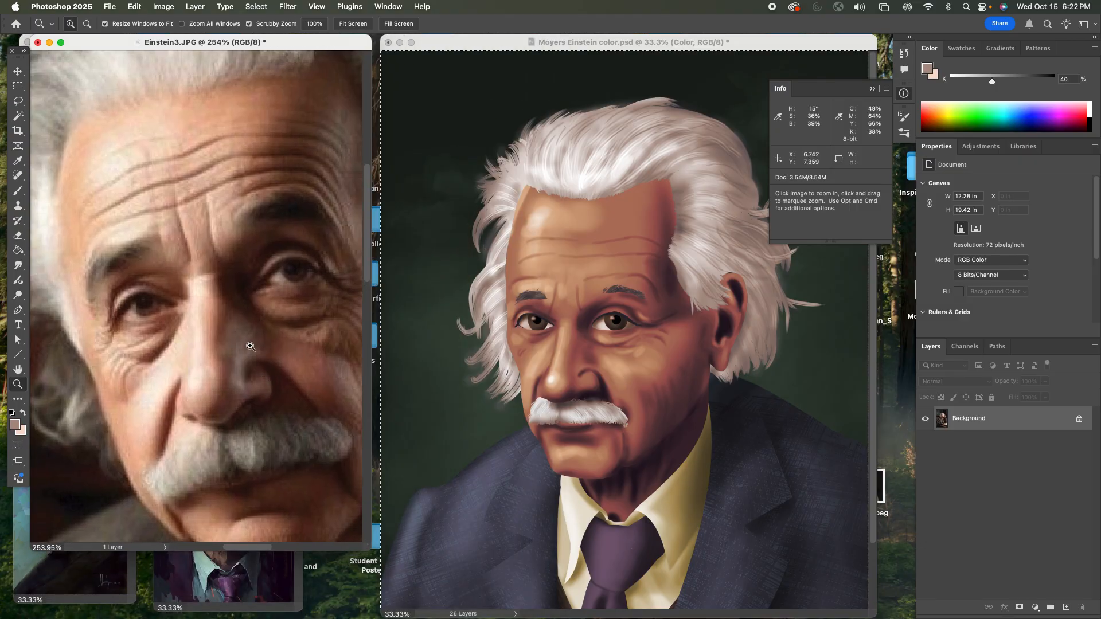
# Sample a brown shadow tone beside the nose in the Einstein3.JPG reference and return to the painting with the Brush tool
pyautogui.press('i')
pyautogui.click(250, 344)
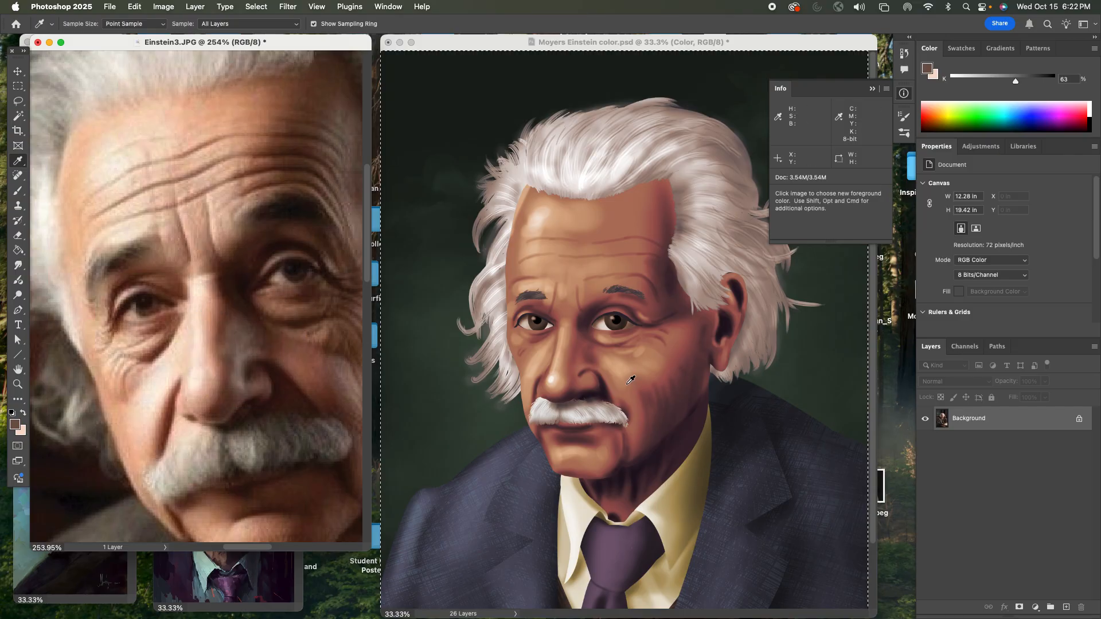
pyautogui.press('b')
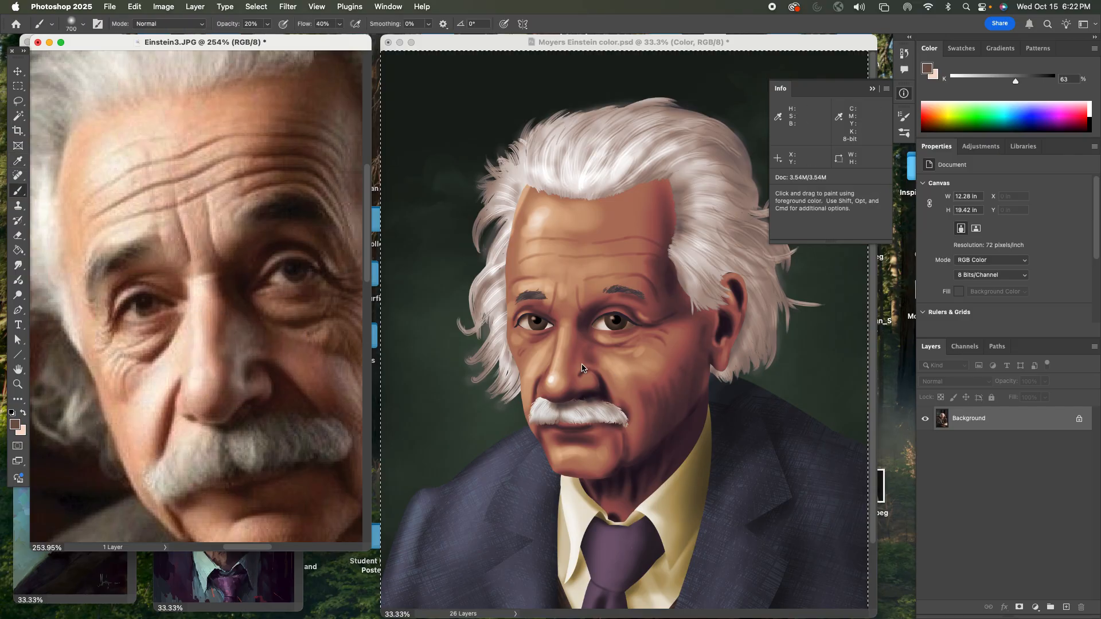
pyautogui.click(581, 365)
# Reduce the brush to 90 px and set its opacity to 40% for tinting the face on the Color layer
pyautogui.press('[')
pyautogui.press('[')
pyautogui.press('[')
pyautogui.press('[')
pyautogui.press('[')
pyautogui.press('[')
pyautogui.press('[')
pyautogui.press('[')
pyautogui.press('[')
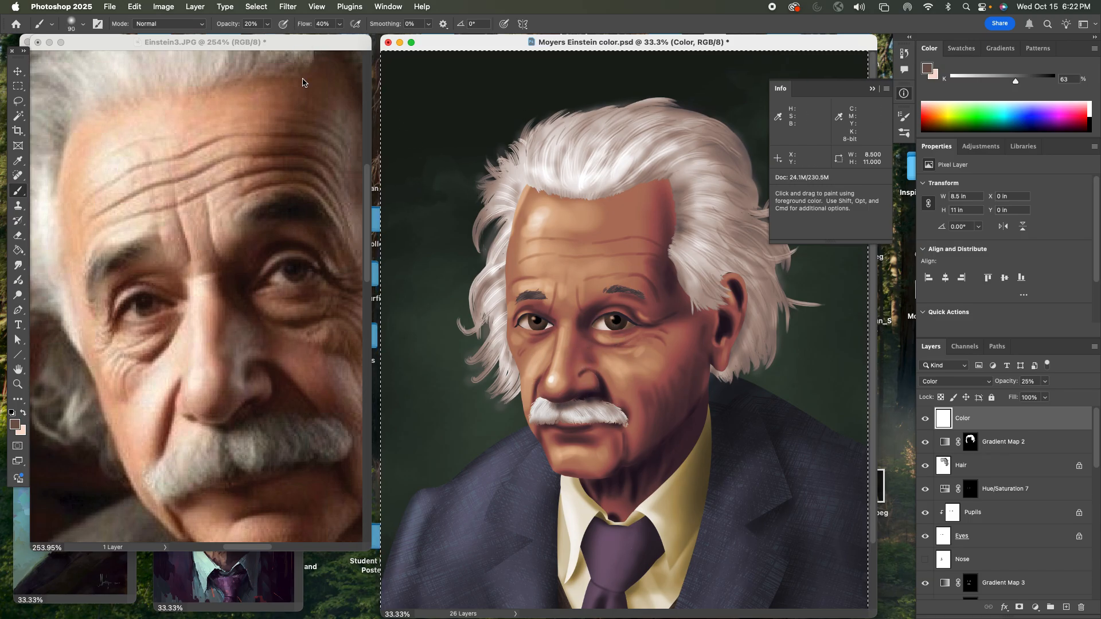
pyautogui.press('4')
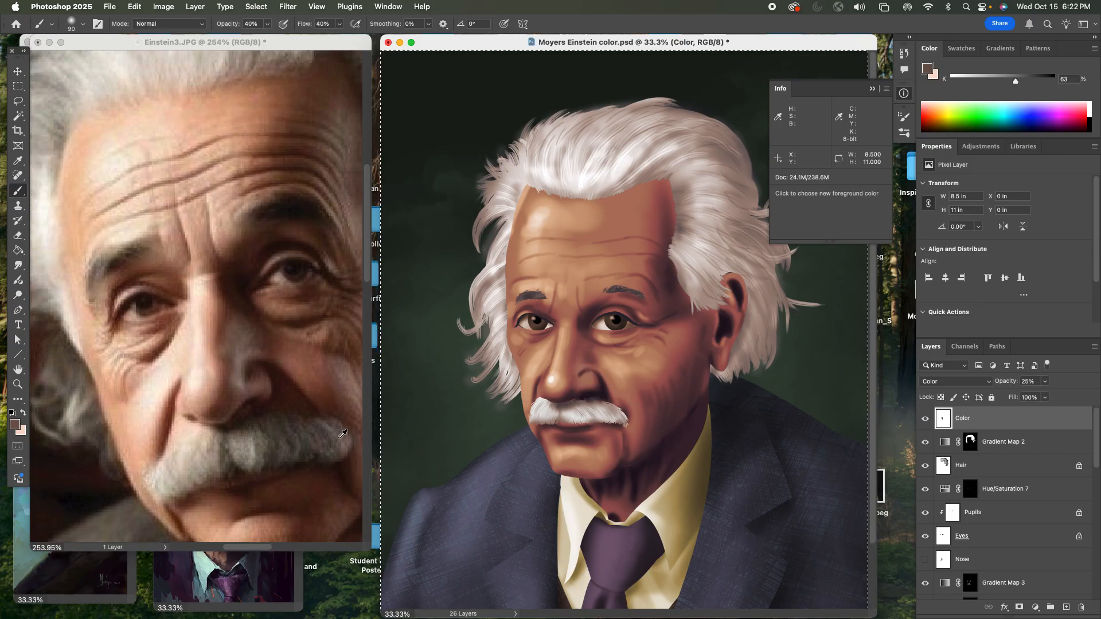
# Sample the blue-gray backdrop of Bill Gates.jpeg and tint the shadows of the face and neck, raising the brush opacity to 50%
pyautogui.click(267, 580)
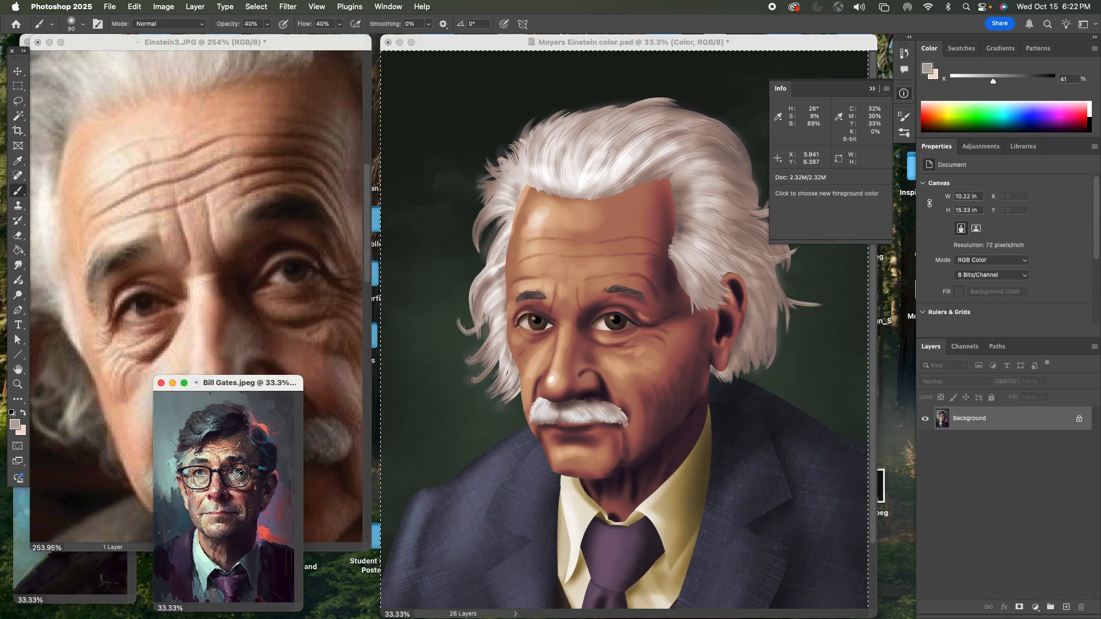
pyautogui.moveTo(235, 480); pyautogui.dragTo(220, 423)
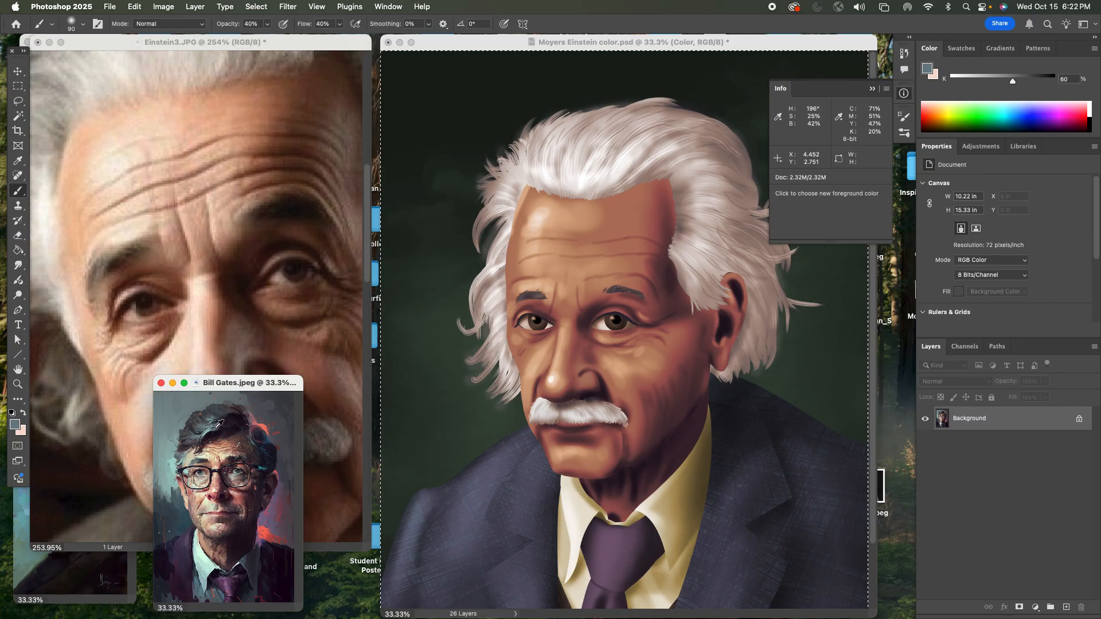
pyautogui.click(576, 355)
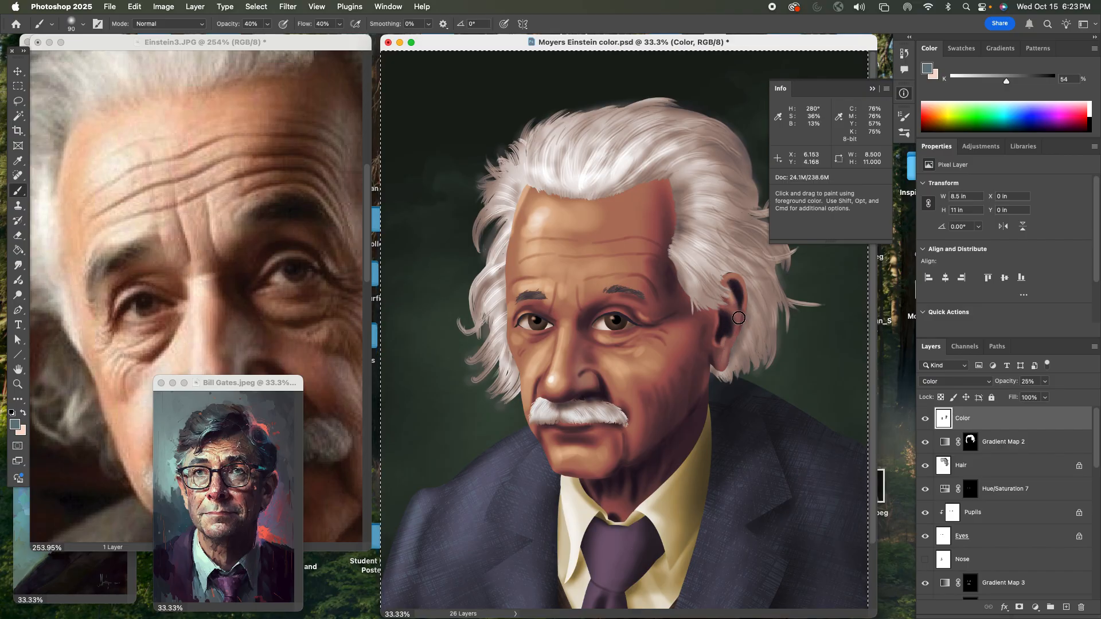
pyautogui.moveTo(669, 440); pyautogui.dragTo(622, 458)
pyautogui.press('5')
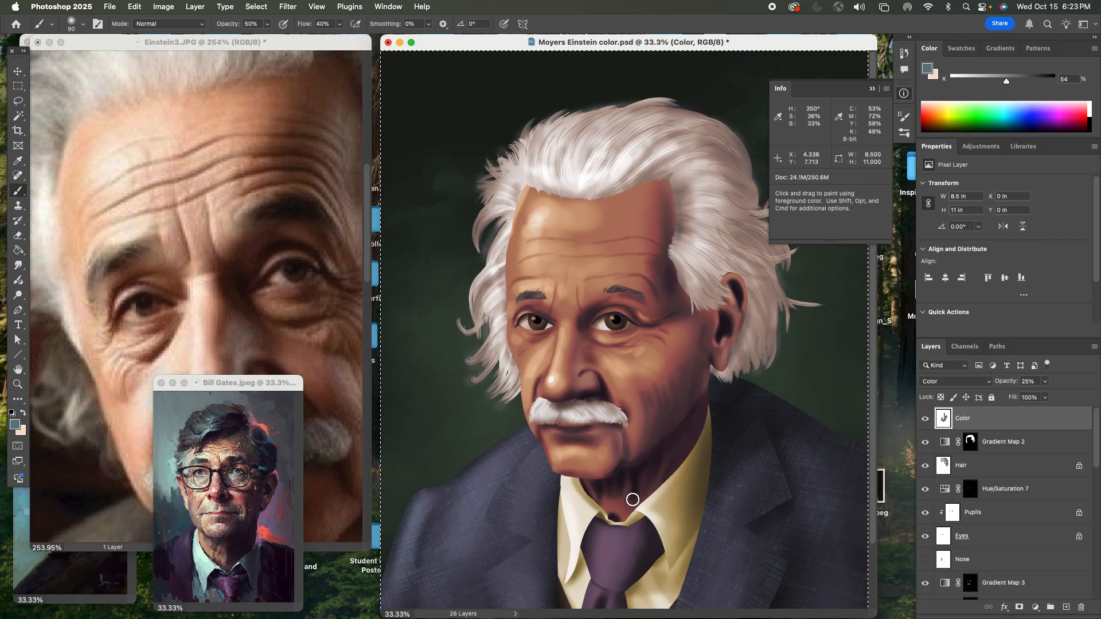
# Toggle the Color layer's visibility to compare the face with and without the painted tints
pyautogui.click(929, 420)
pyautogui.click(929, 420)
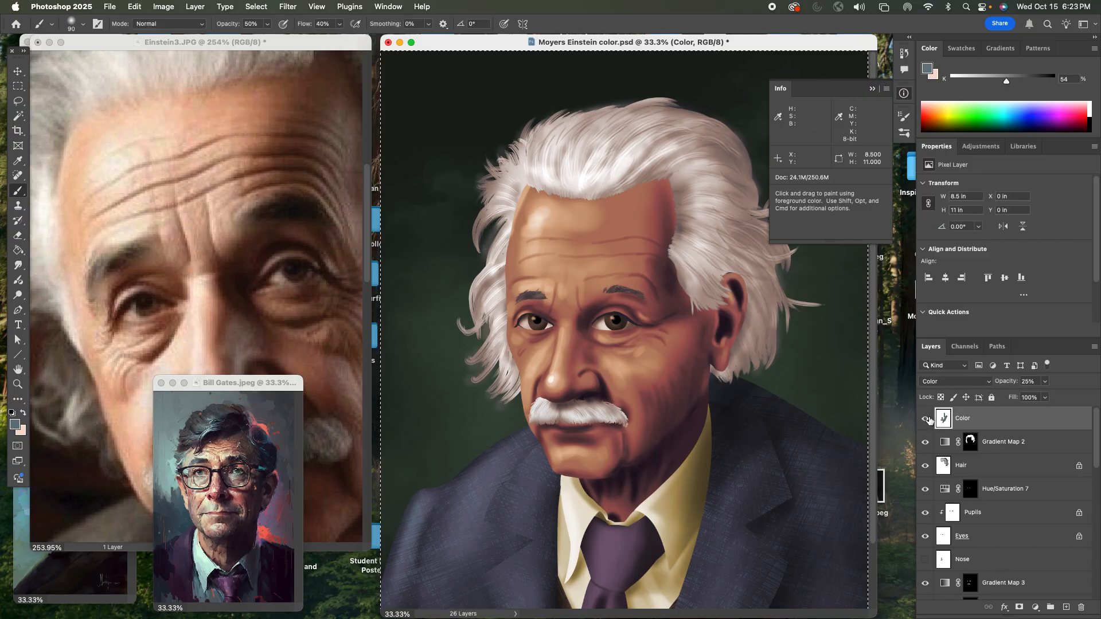
pyautogui.click(929, 420)
pyautogui.click(929, 419)
# Set the painting's zoom to 50% and move its window and Einstein3.JPG aside to uncover the other reference images
pyautogui.press('z')
pyautogui.moveTo(663, 412); pyautogui.dragTo(713, 445)
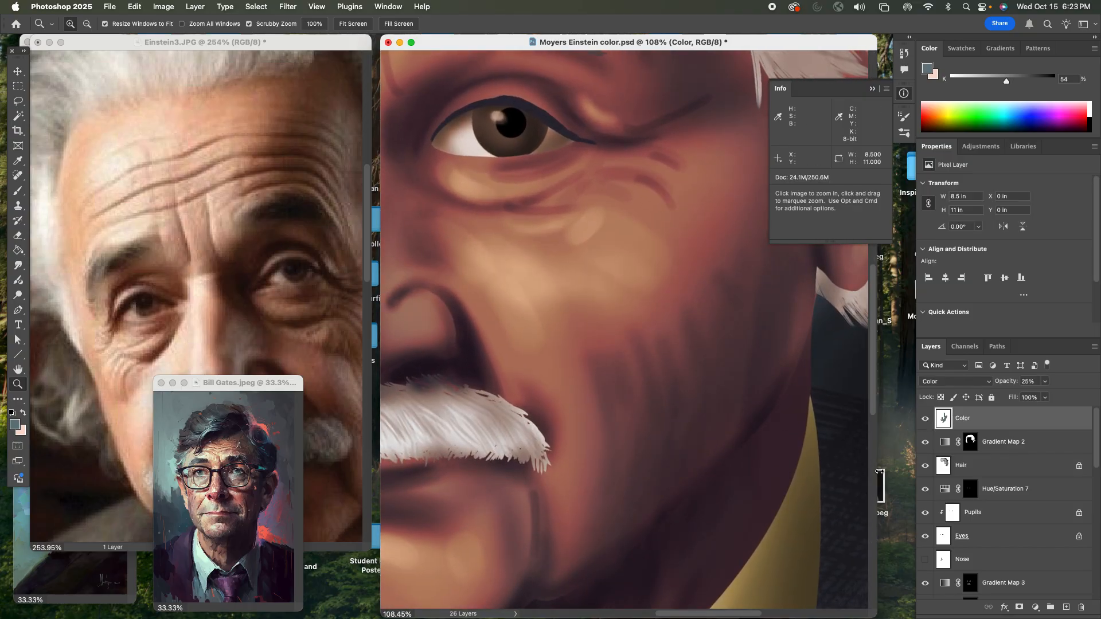
pyautogui.press('super+minus')
pyautogui.press('super+minus')
pyautogui.press('super+minus')
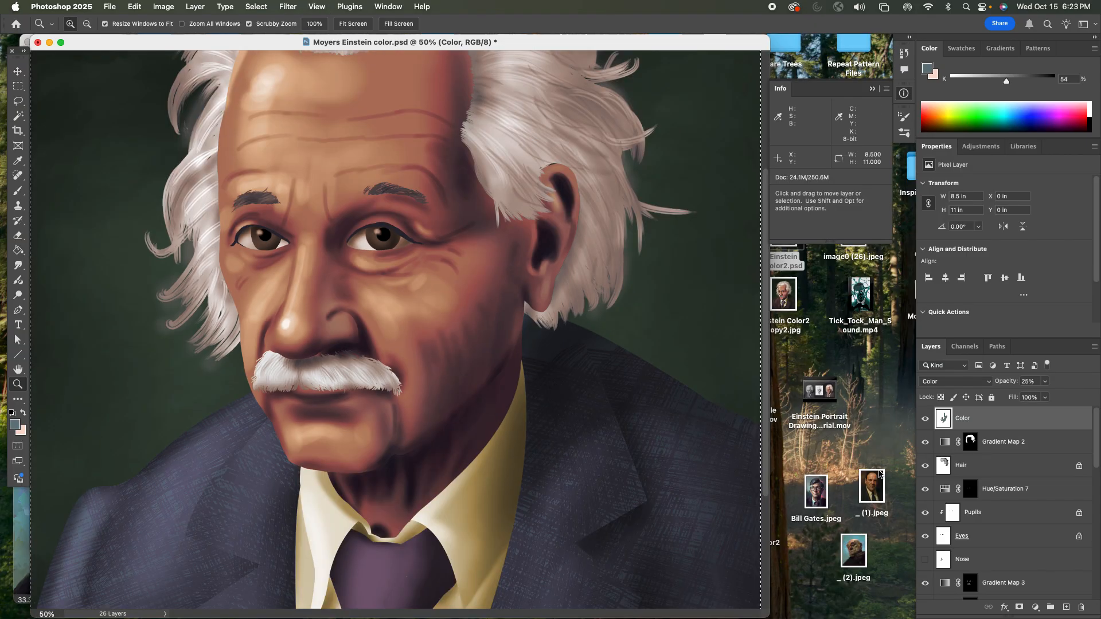
pyautogui.moveTo(511, 44); pyautogui.dragTo(761, 74)
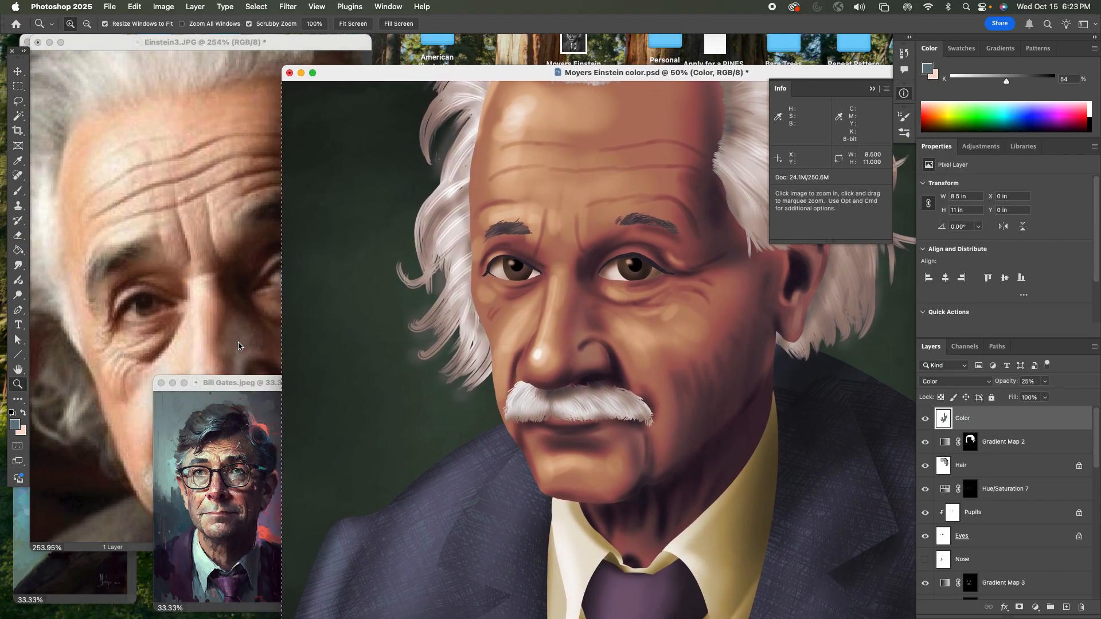
pyautogui.click(238, 345)
pyautogui.click(252, 571)
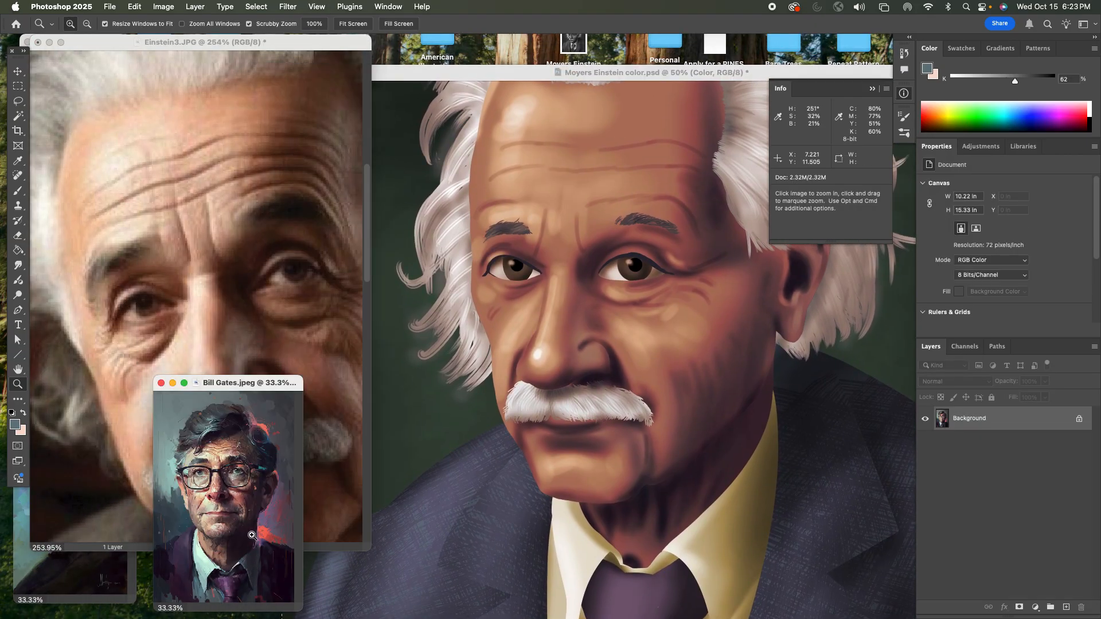
pyautogui.moveTo(232, 45); pyautogui.dragTo(481, 170)
# Sample a reddish cheek tone from the _.jpeg close-up, bring the painting forward and set the brush flow to 70%
pyautogui.click(191, 338)
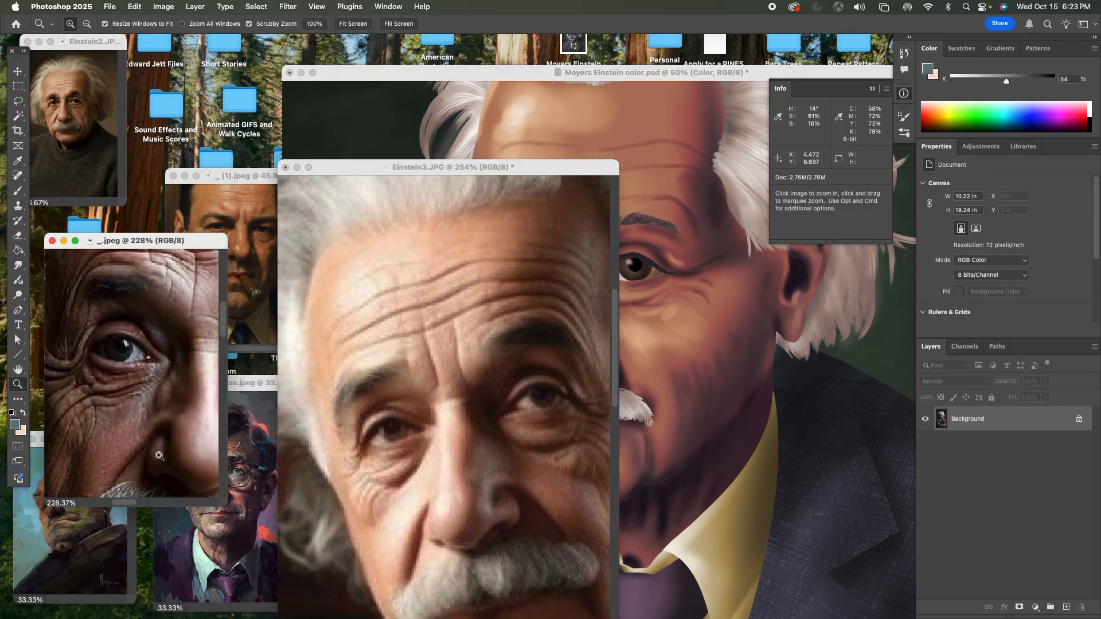
pyautogui.click(248, 276)
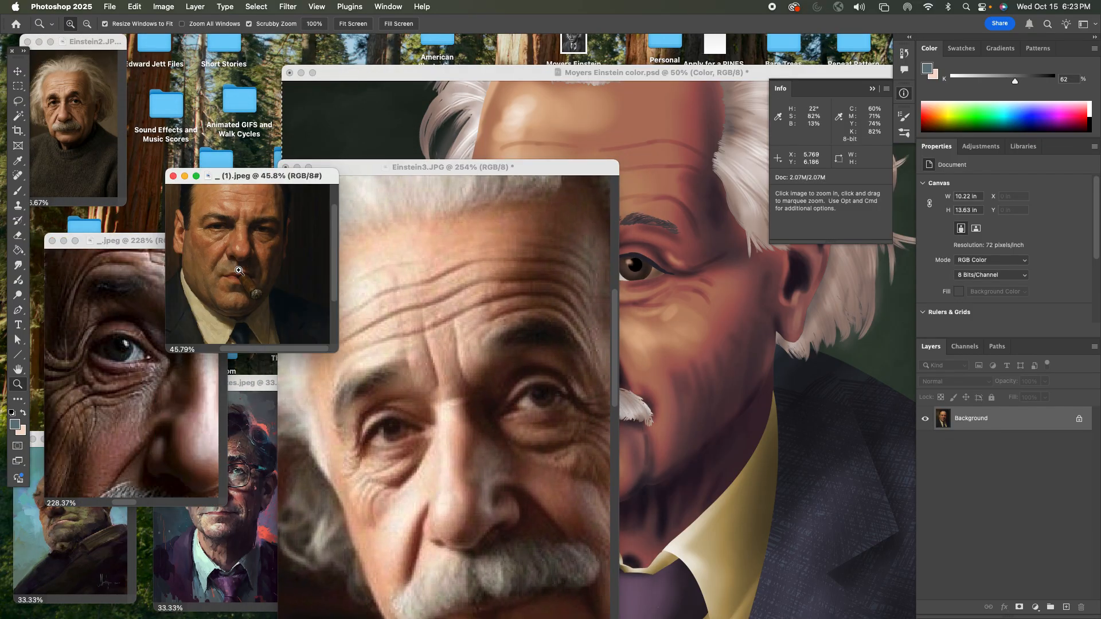
pyautogui.keyDown('alt'); pyautogui.click(123, 446); pyautogui.keyUp('alt')
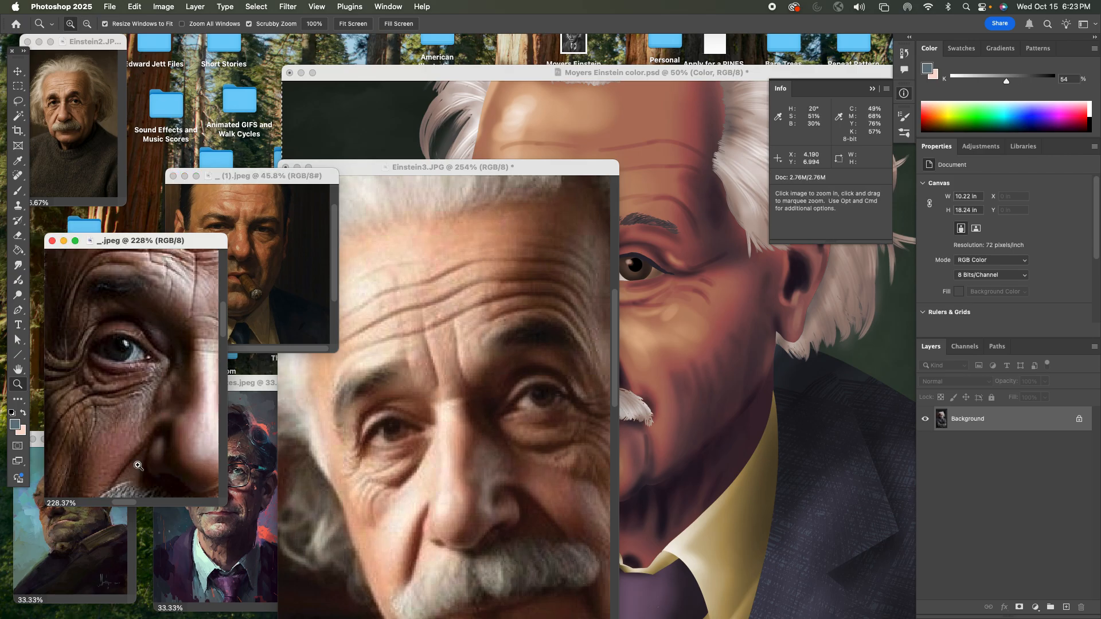
pyautogui.press('b')
pyautogui.keyDown('alt'); pyautogui.click(135, 455); pyautogui.keyUp('alt')
pyautogui.keyDown('alt'); pyautogui.click(127, 443); pyautogui.keyUp('alt')
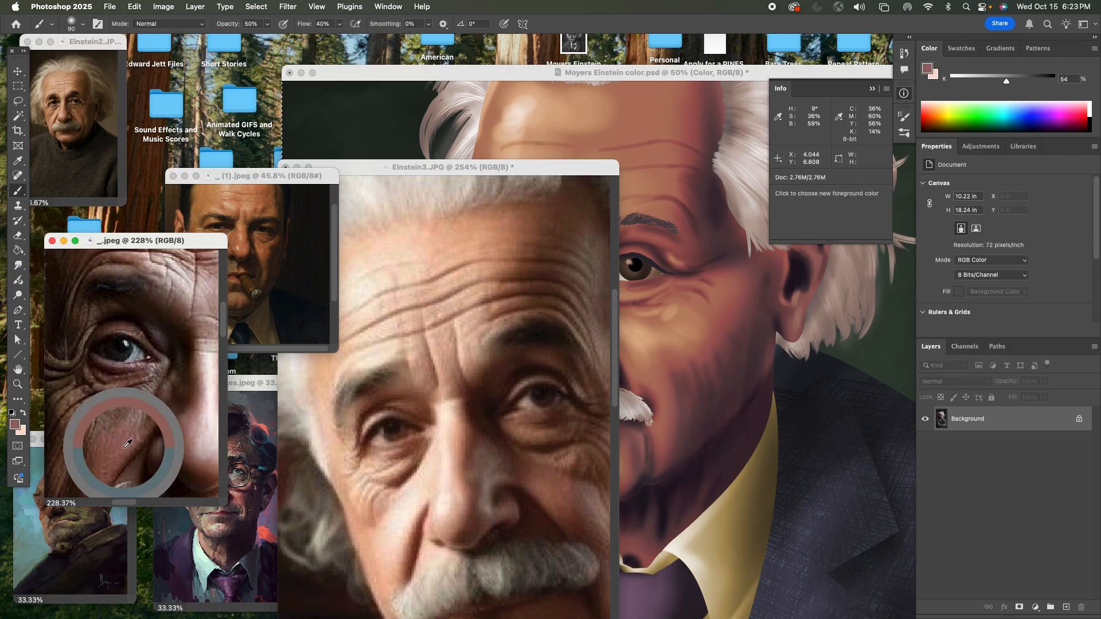
pyautogui.moveTo(570, 166); pyautogui.dragTo(379, 196)
pyautogui.click(583, 175)
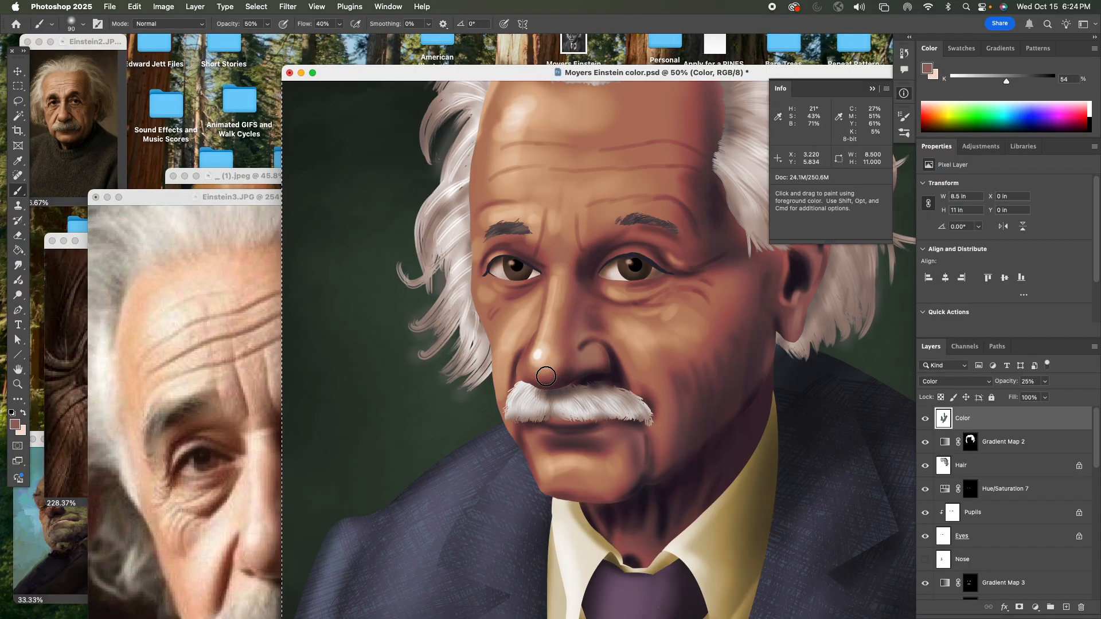
pyautogui.hotkey('shift', '7')
# Sample a brown tone near the brow in Einstein3.JPG and paint it around the outer corner of the portrait's right-hand eye
pyautogui.click(238, 520)
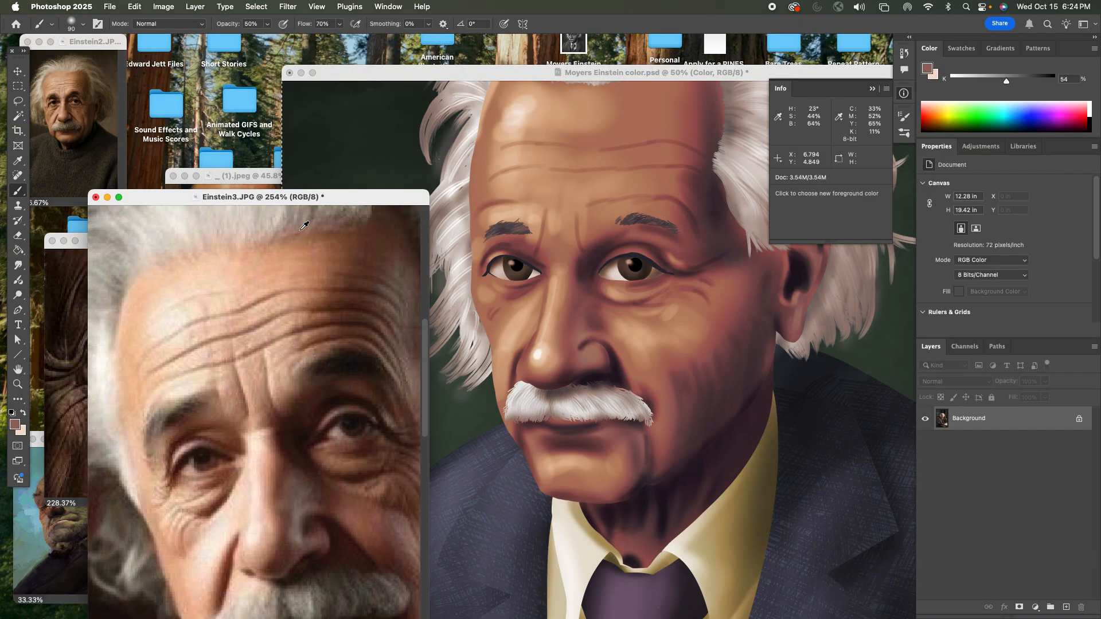
pyautogui.keyDown('alt'); pyautogui.click(160, 421); pyautogui.keyUp('alt')
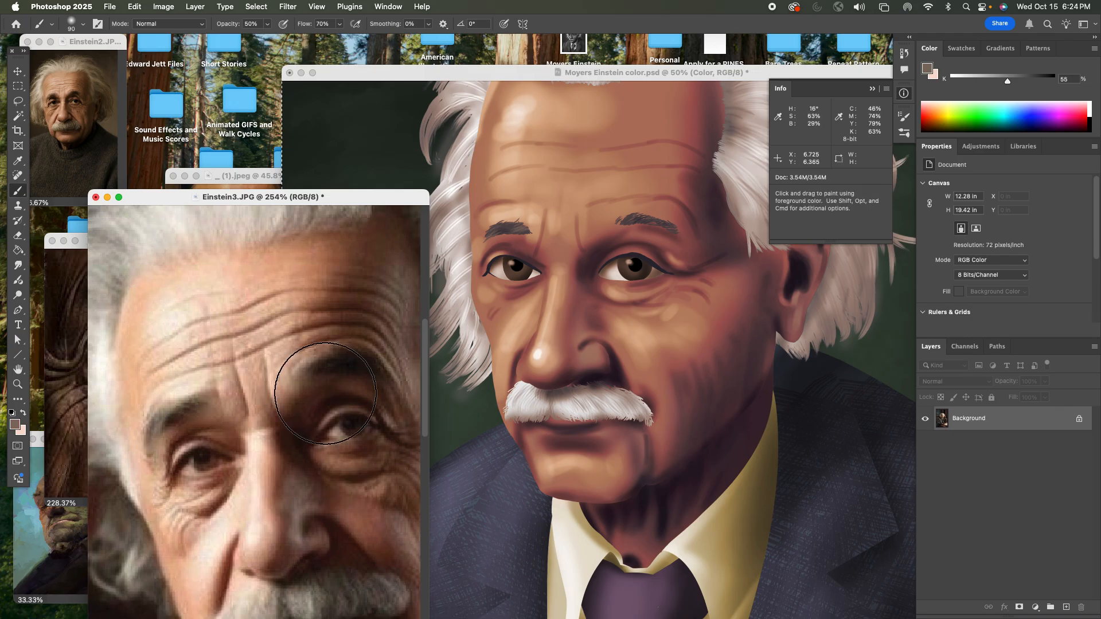
pyautogui.click(665, 270)
pyautogui.moveTo(677, 268)
pyautogui.mouseDown()
pyautogui.moveTo(638, 247)
pyautogui.moveTo(672, 270)
pyautogui.moveTo(659, 257)
pyautogui.moveTo(691, 259)
pyautogui.moveTo(604, 251)
pyautogui.moveTo(668, 255)
pyautogui.moveTo(624, 245)
pyautogui.moveTo(673, 260)
pyautogui.mouseUp()
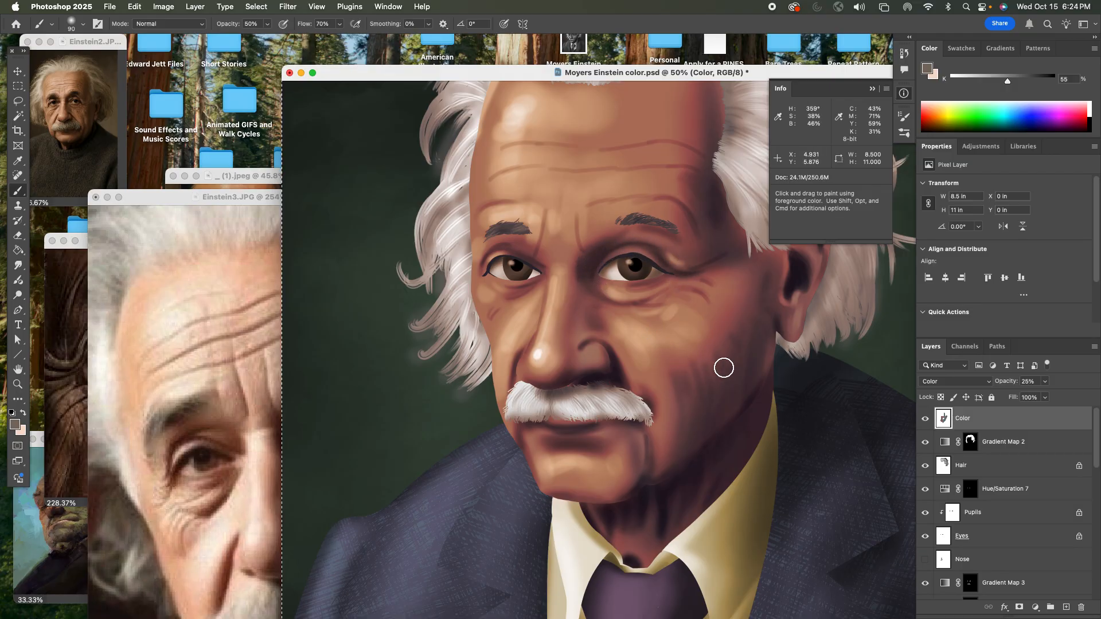
# Hide and show the Color layer repeatedly to examine how the added tints change the skin
pyautogui.click(925, 424)
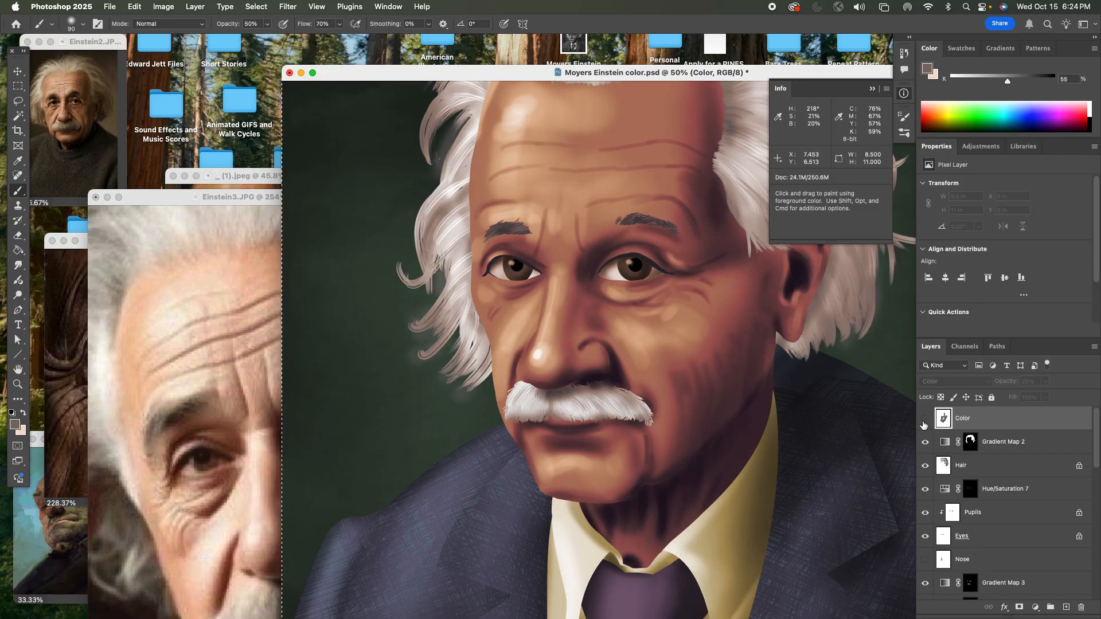
pyautogui.click(924, 424)
pyautogui.click(923, 423)
pyautogui.click(924, 423)
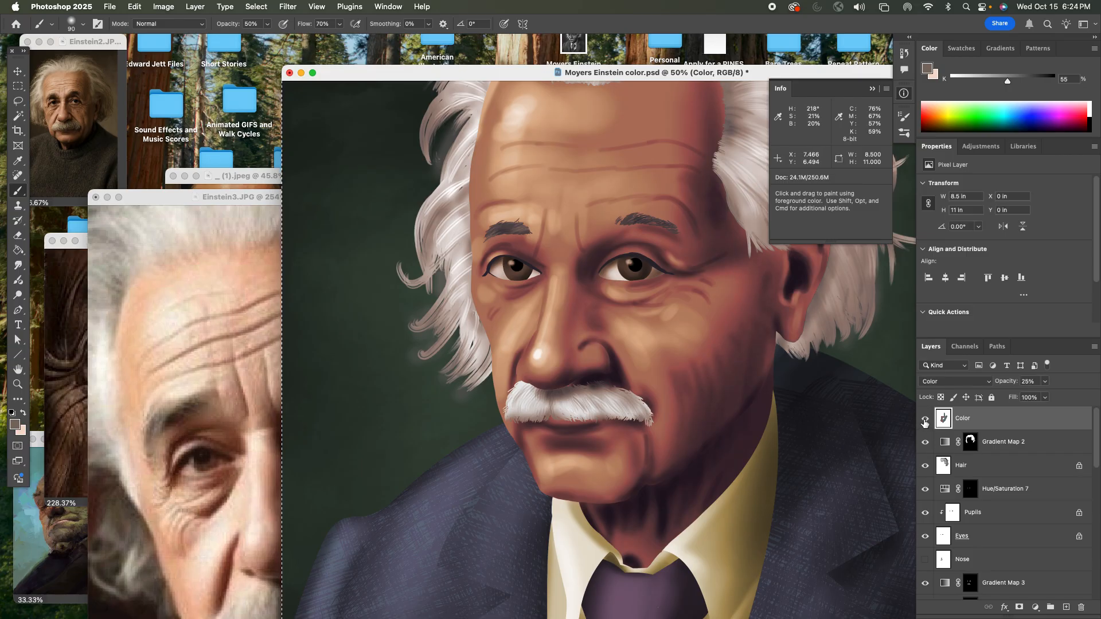
pyautogui.click(924, 423)
pyautogui.click(924, 422)
pyautogui.click(924, 422)
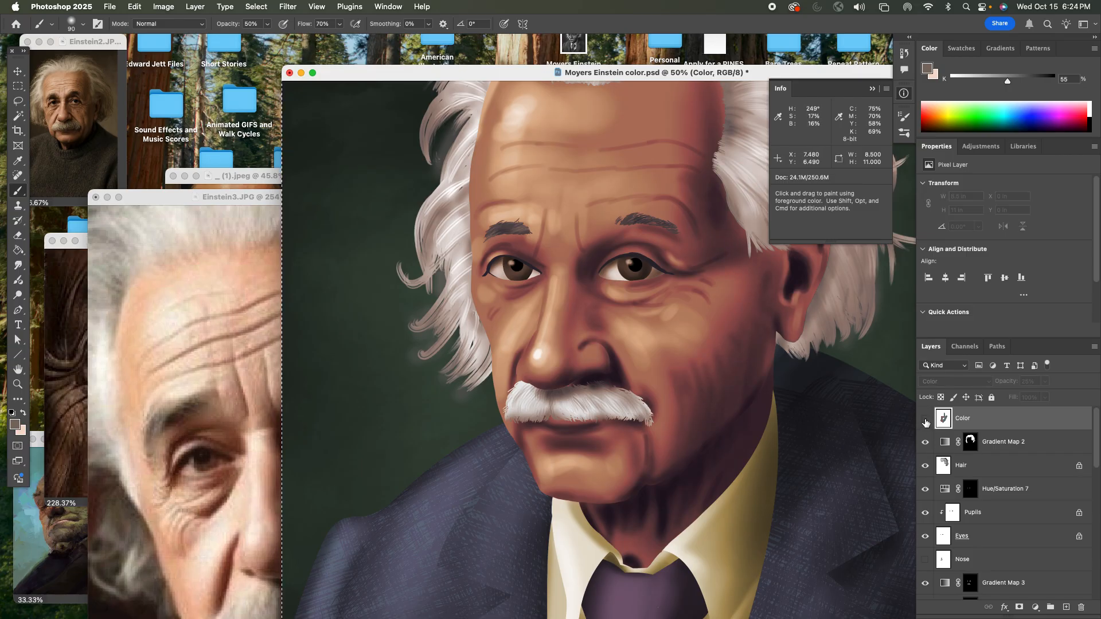
pyautogui.click(925, 422)
pyautogui.click(925, 423)
pyautogui.click(925, 423)
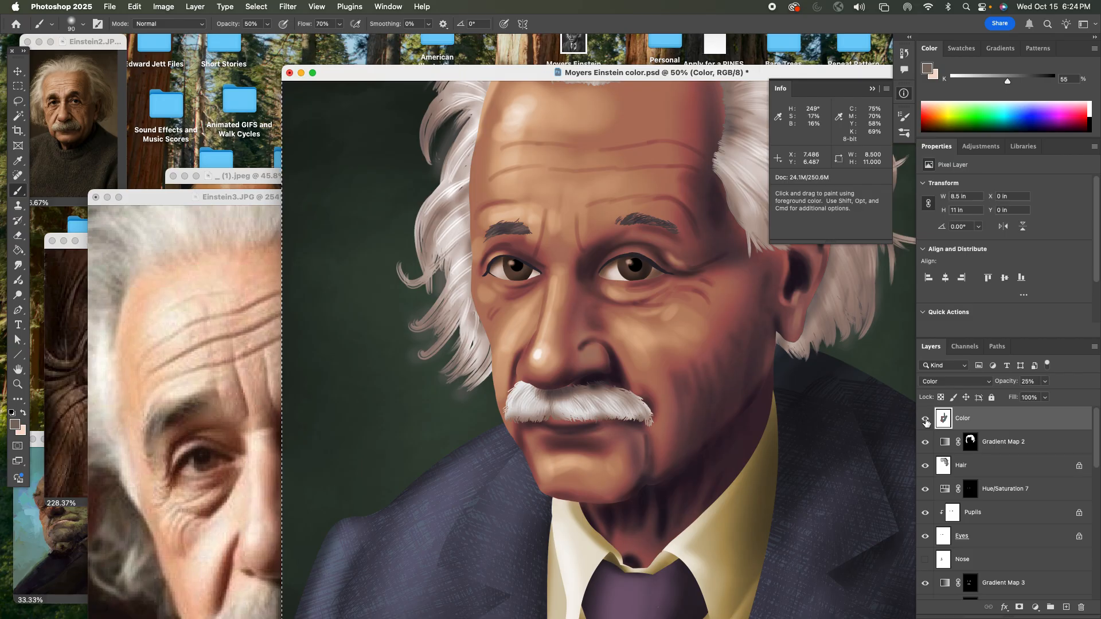
pyautogui.click(925, 423)
pyautogui.click(925, 423)
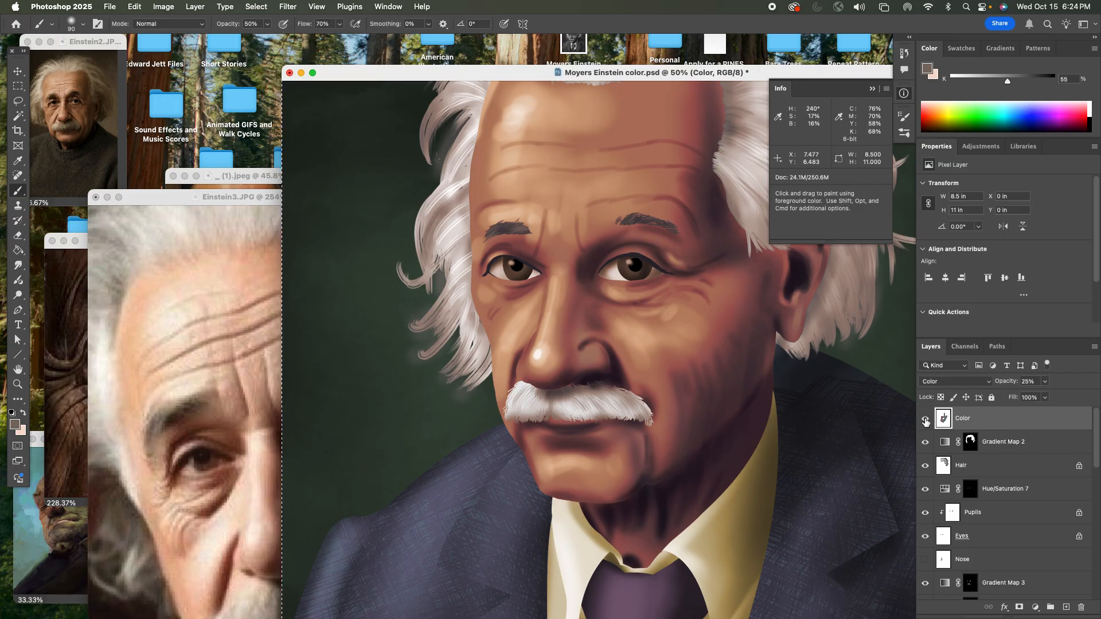
pyautogui.click(925, 423)
pyautogui.click(926, 422)
pyautogui.click(926, 423)
pyautogui.click(926, 423)
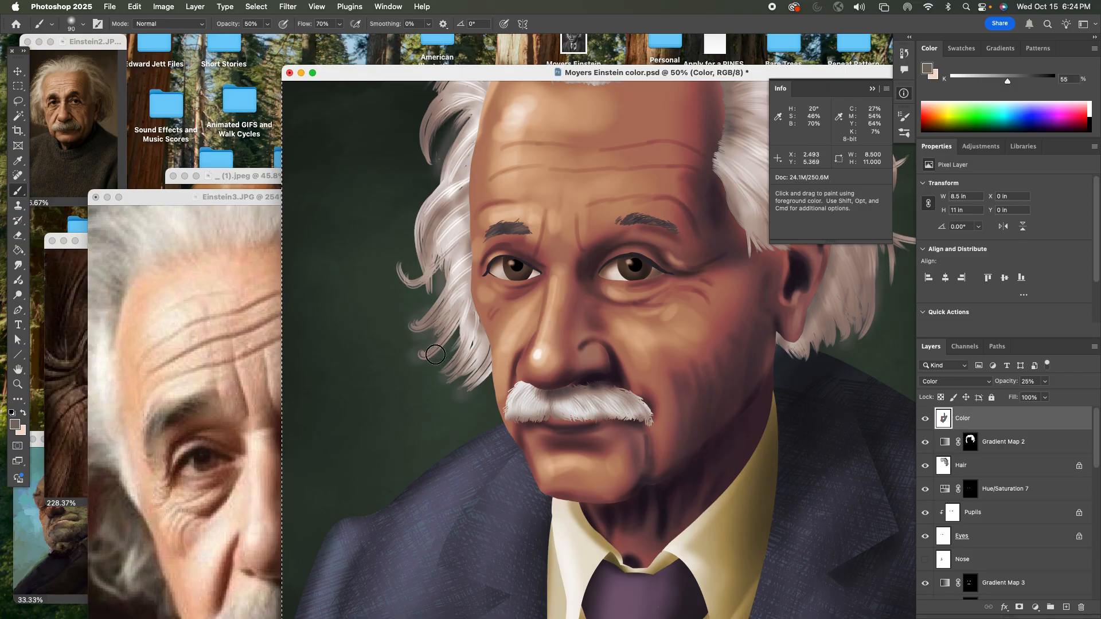
# Rearrange the Einstein3.JPG and Bill Gates.jpeg windows so the Bill Gates reference sits uncovered beside the painting
pyautogui.click(235, 473)
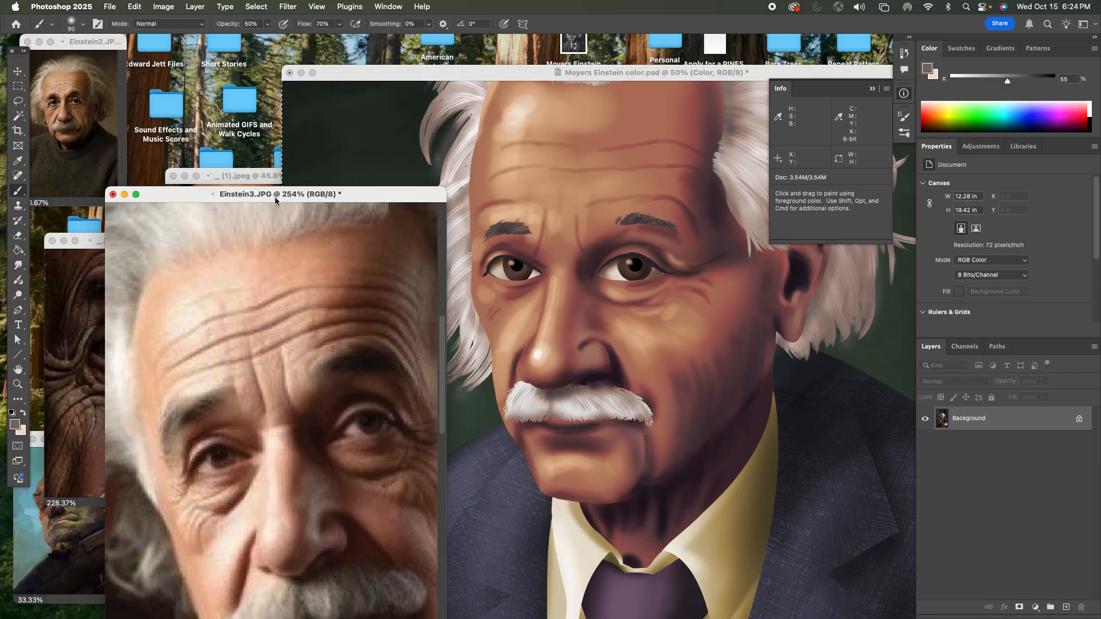
pyautogui.moveTo(274, 197); pyautogui.dragTo(468, 95)
pyautogui.click(263, 385)
pyautogui.moveTo(263, 392); pyautogui.dragTo(199, 259)
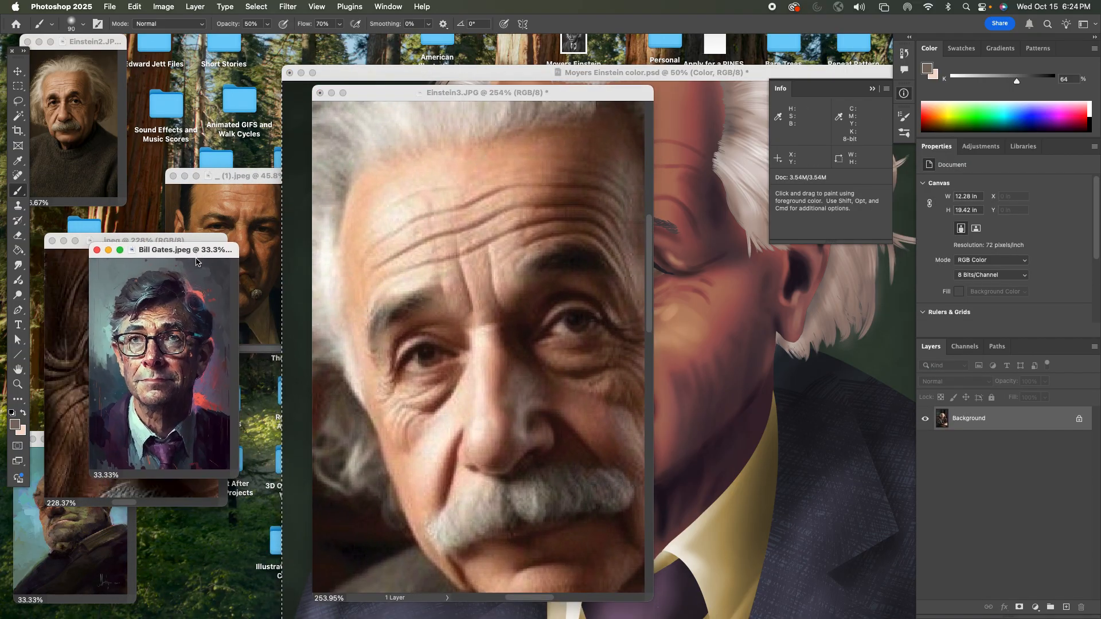
# Sample the gray-green backdrop of Bill Gates.jpeg and paint it beneath the portrait's left-hand eye
pyautogui.keyDown('alt'); pyautogui.click(112, 293); pyautogui.keyUp('alt')
pyautogui.click(701, 92)
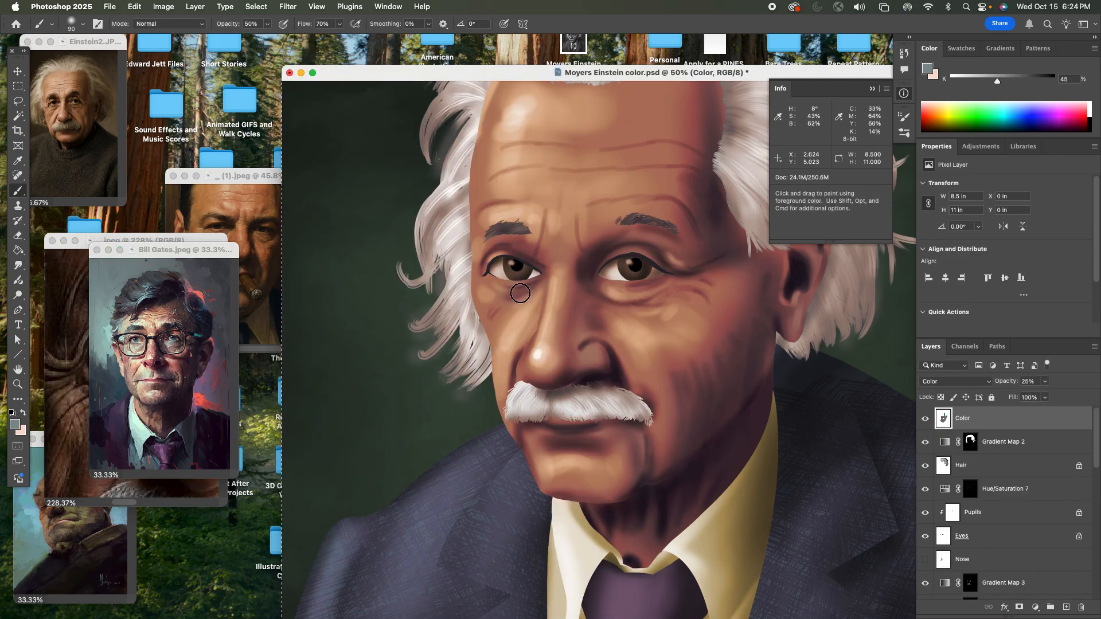
pyautogui.moveTo(520, 293); pyautogui.dragTo(530, 288)
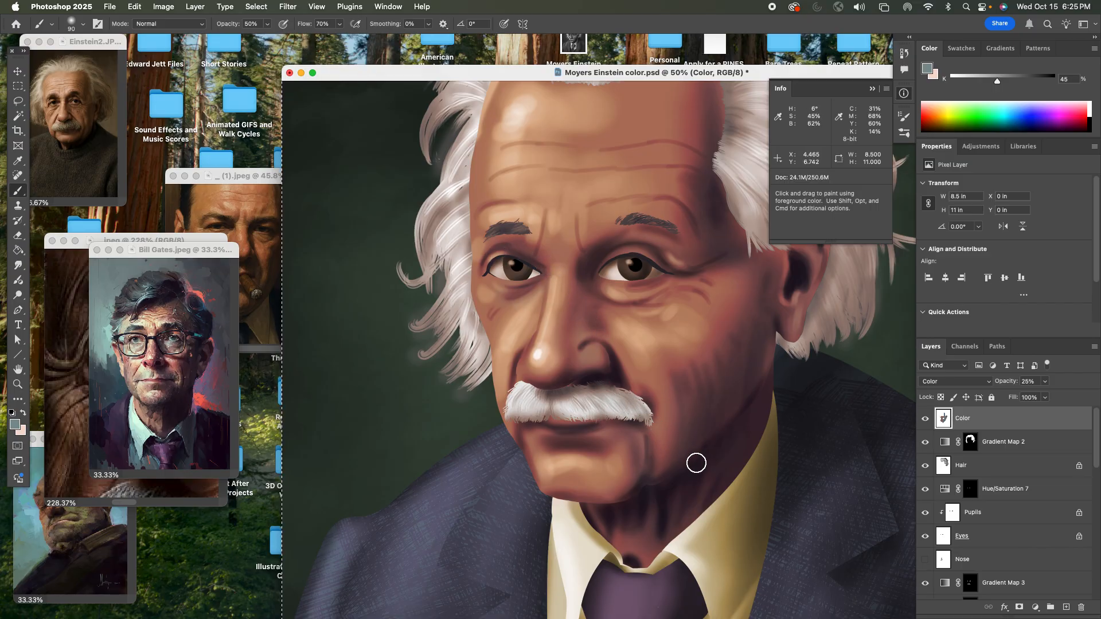
# Enlarge the brush to 150 px and tint the yellow shirt and collar with the gray-green color
pyautogui.moveTo(677, 448); pyautogui.dragTo(677, 279)
pyautogui.press(']')
pyautogui.press(']')
pyautogui.press(']')
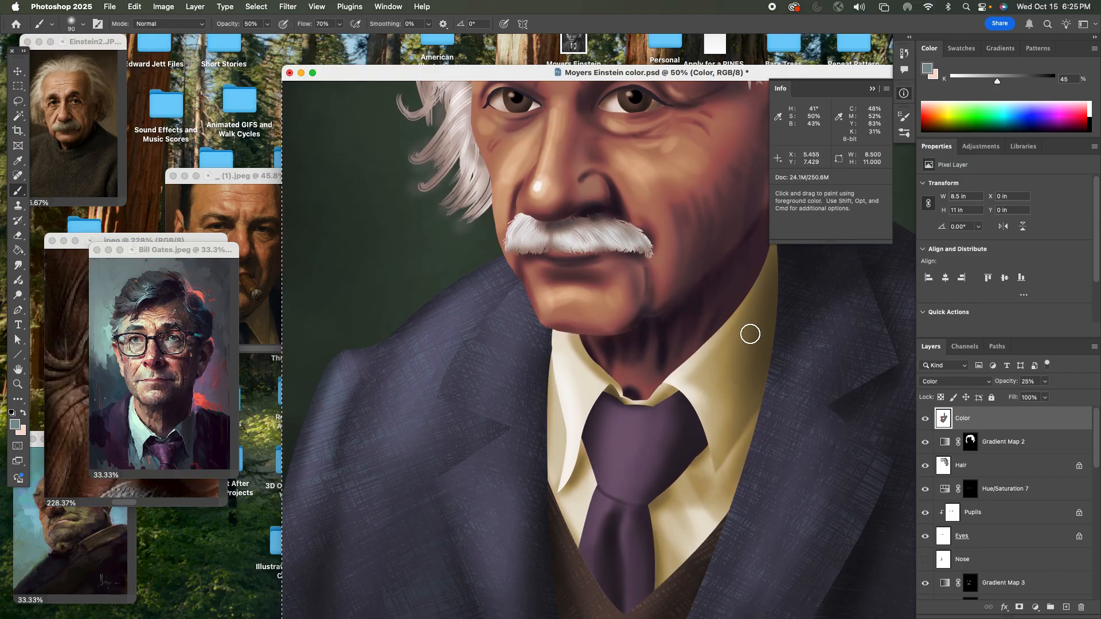
pyautogui.moveTo(750, 331)
pyautogui.mouseDown()
pyautogui.moveTo(738, 388)
pyautogui.moveTo(772, 283)
pyautogui.moveTo(727, 435)
pyautogui.moveTo(764, 314)
pyautogui.moveTo(725, 404)
pyautogui.moveTo(765, 284)
pyautogui.moveTo(719, 428)
pyautogui.moveTo(752, 327)
pyautogui.moveTo(727, 425)
pyautogui.moveTo(750, 349)
pyautogui.moveTo(736, 394)
pyautogui.mouseUp()
pyautogui.moveTo(561, 433)
pyautogui.mouseDown()
pyautogui.moveTo(545, 426)
pyautogui.moveTo(570, 535)
pyautogui.moveTo(574, 491)
pyautogui.moveTo(627, 538)
pyautogui.moveTo(680, 523)
pyautogui.moveTo(668, 567)
pyautogui.moveTo(703, 512)
pyautogui.mouseUp()
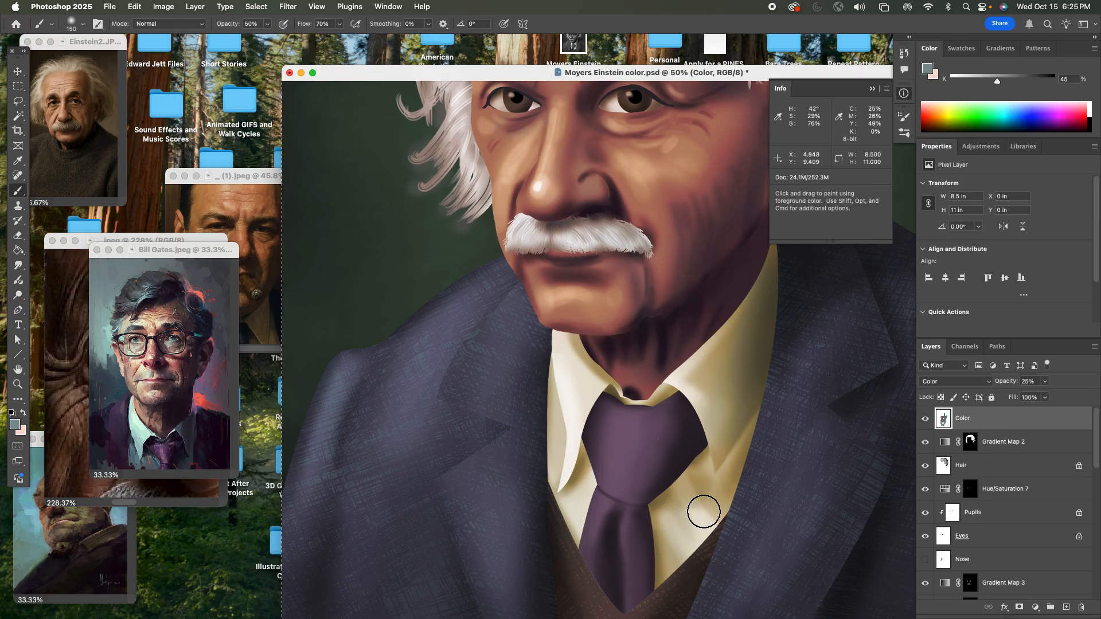
# Sample the bright red accent in Bill Gates.jpeg and tint the tie and chin with it
pyautogui.keyDown('alt'); pyautogui.click(203, 395); pyautogui.keyUp('alt')
pyautogui.moveTo(662, 481)
pyautogui.mouseDown()
pyautogui.moveTo(627, 426)
pyautogui.moveTo(623, 494)
pyautogui.moveTo(632, 423)
pyautogui.moveTo(623, 493)
pyautogui.moveTo(613, 450)
pyautogui.moveTo(631, 429)
pyautogui.moveTo(619, 514)
pyautogui.moveTo(604, 528)
pyautogui.moveTo(600, 518)
pyautogui.moveTo(615, 586)
pyautogui.moveTo(630, 517)
pyautogui.moveTo(633, 553)
pyautogui.mouseUp()
pyautogui.moveTo(625, 277)
pyautogui.mouseDown()
pyautogui.moveTo(576, 317)
pyautogui.moveTo(620, 313)
pyautogui.moveTo(580, 315)
pyautogui.mouseUp()
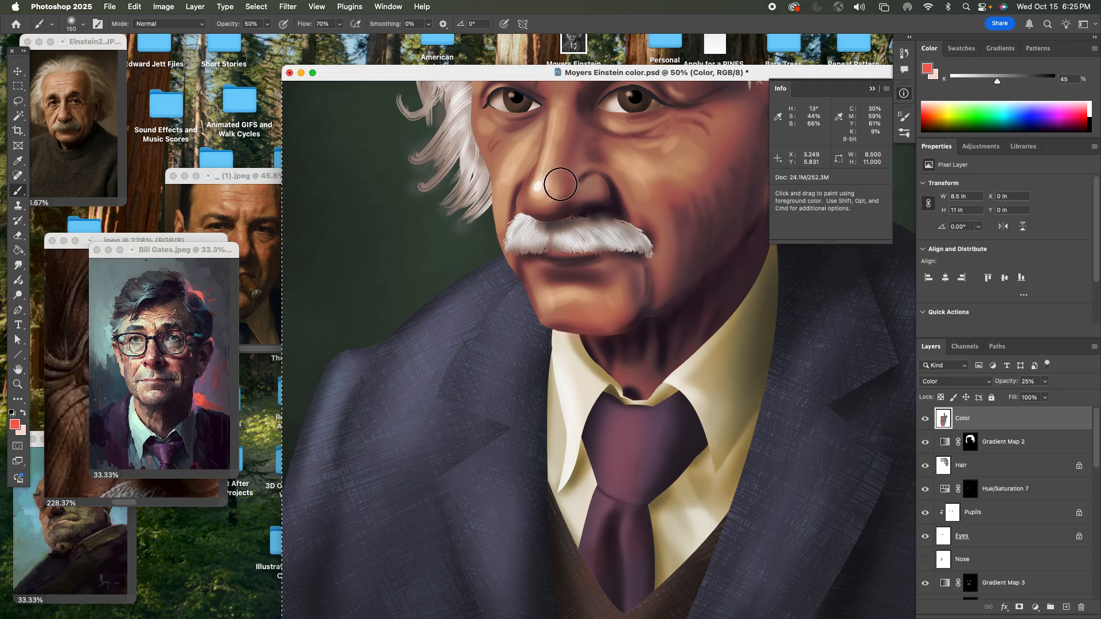
# Reduce the brush to 90 px and tint the shaded temple and side of the forehead with the sampled red
pyautogui.press('[')
pyautogui.press('[')
pyautogui.press('[')
pyautogui.scroll(5, 673, 260)
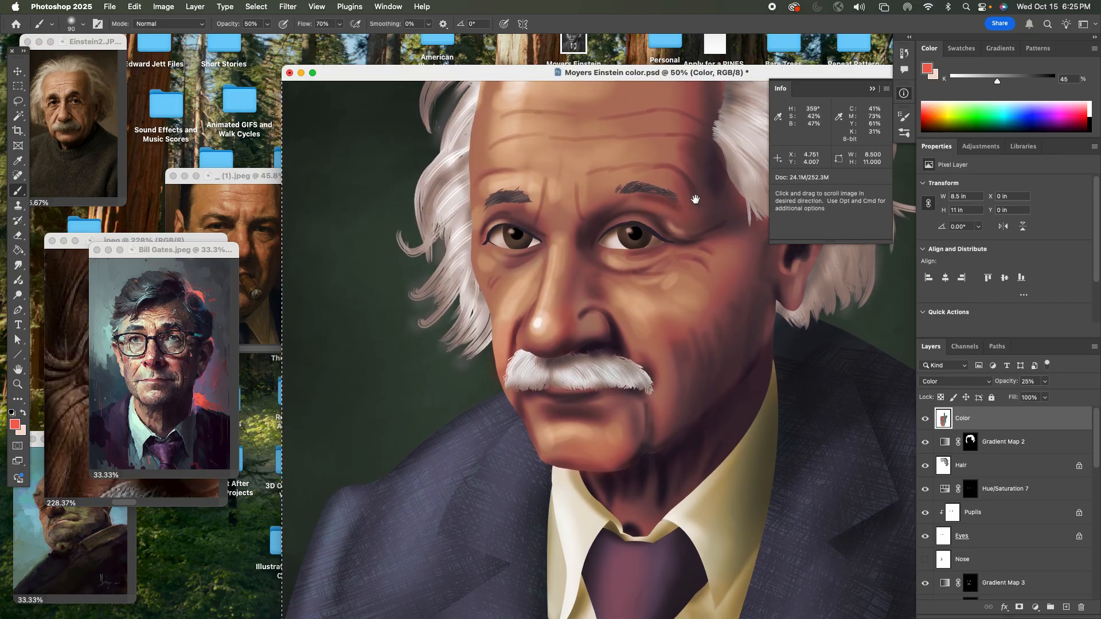
pyautogui.scroll(3, 673, 221)
pyautogui.moveTo(675, 235)
pyautogui.mouseDown()
pyautogui.moveTo(686, 205)
pyautogui.moveTo(667, 198)
pyautogui.moveTo(694, 206)
pyautogui.moveTo(674, 172)
pyautogui.moveTo(707, 188)
pyautogui.mouseUp()
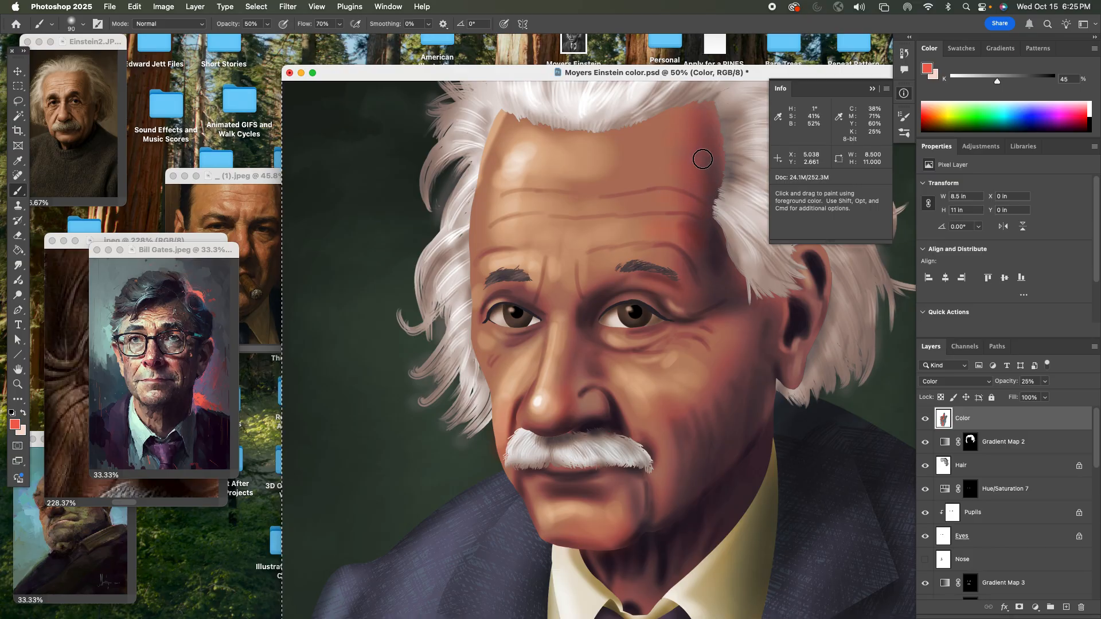
# Review the whole portrait and compare it with the Color layer hidden and shown
pyautogui.press('space')
pyautogui.moveTo(701, 155)
pyautogui.mouseDown()
pyautogui.moveTo(646, 255)
pyautogui.moveTo(650, 56)
pyautogui.mouseUp()
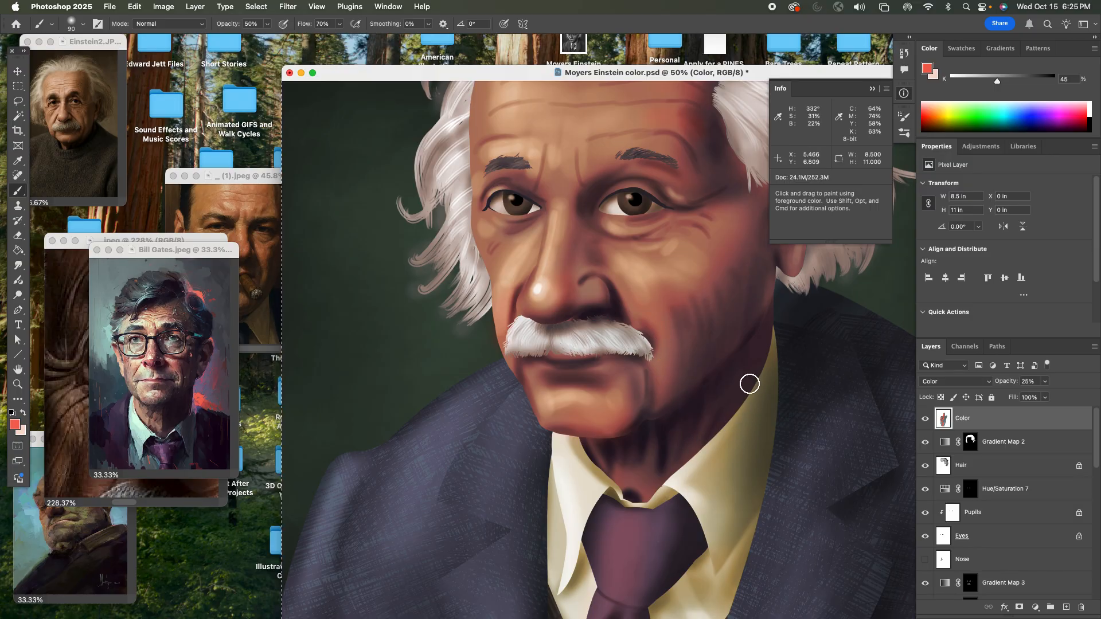
pyautogui.press('space')
pyautogui.moveTo(683, 449); pyautogui.dragTo(670, 326)
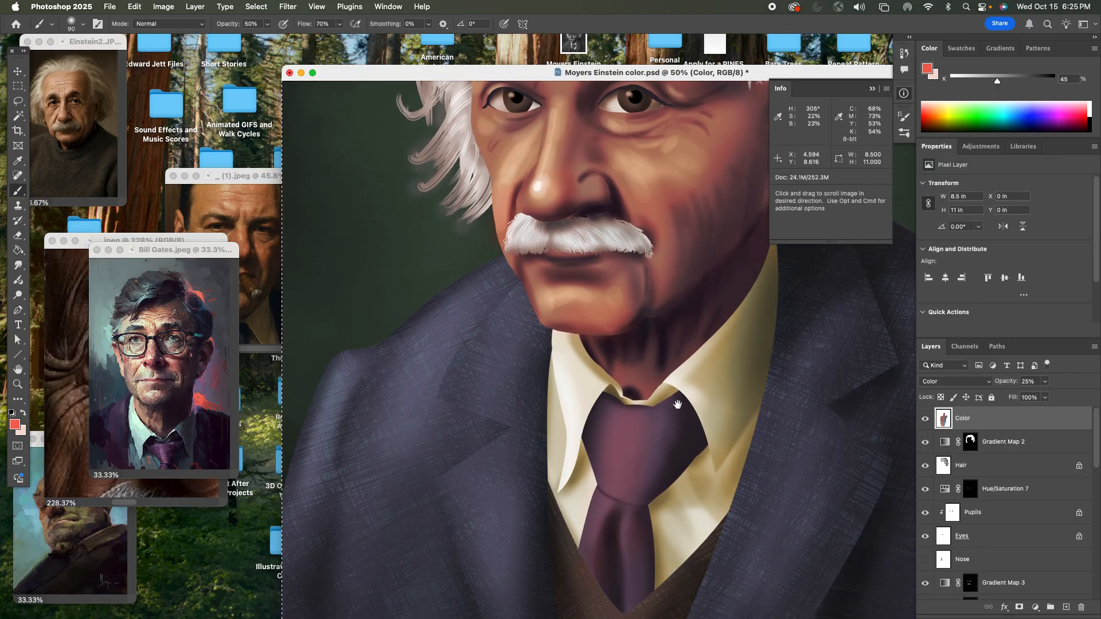
pyautogui.press('super+minus')
pyautogui.press('super+minus')
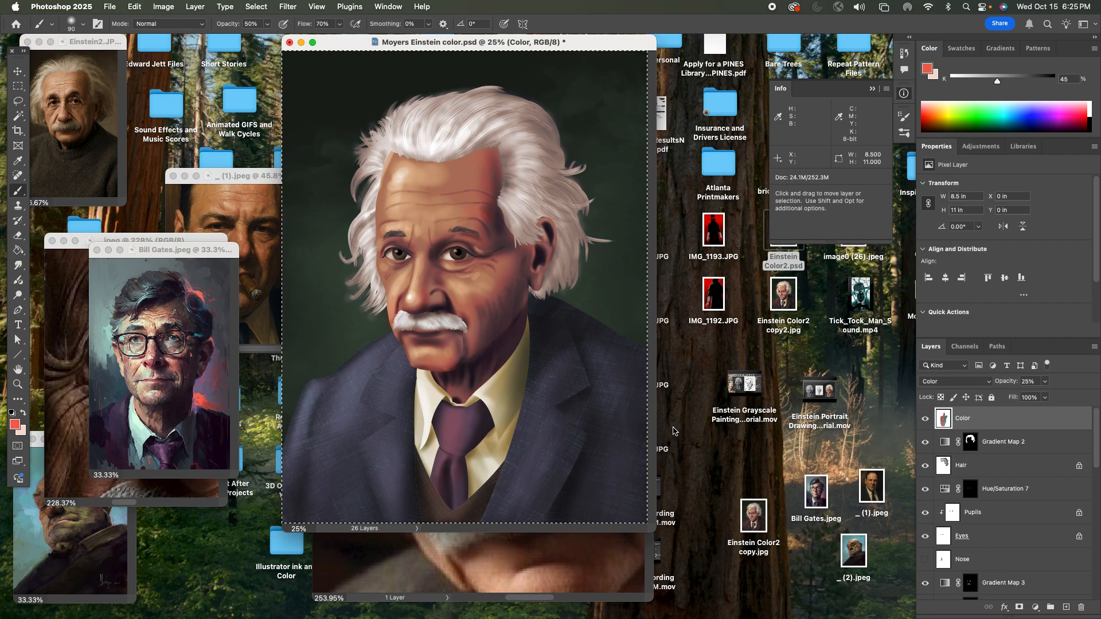
pyautogui.click(927, 419)
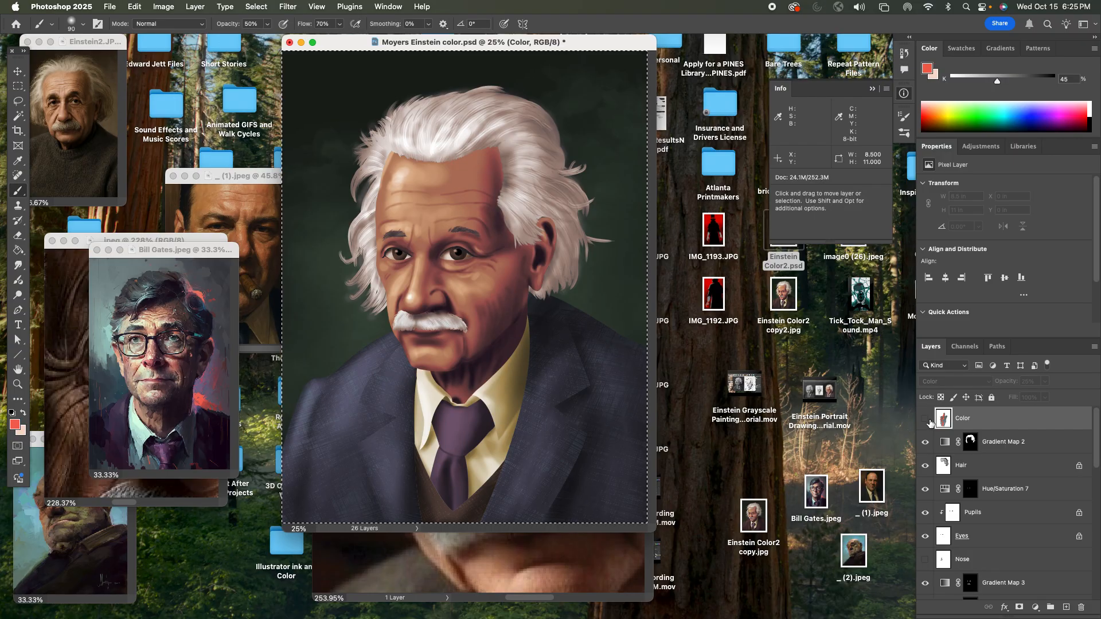
pyautogui.click(926, 420)
pyautogui.click(926, 420)
pyautogui.click(927, 420)
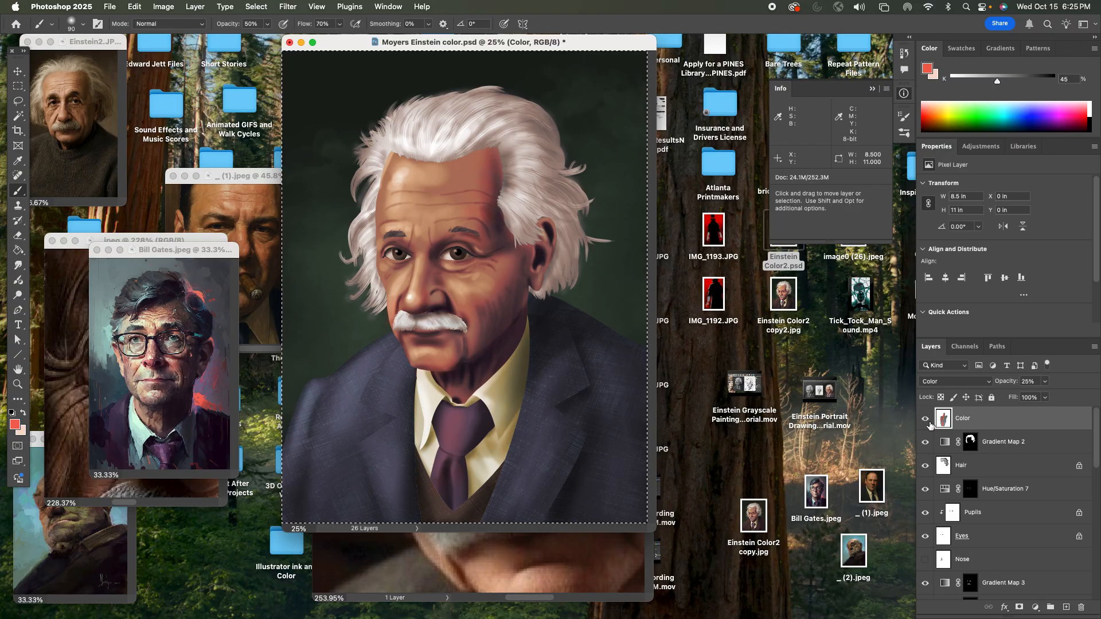
pyautogui.click(926, 420)
pyautogui.click(926, 420)
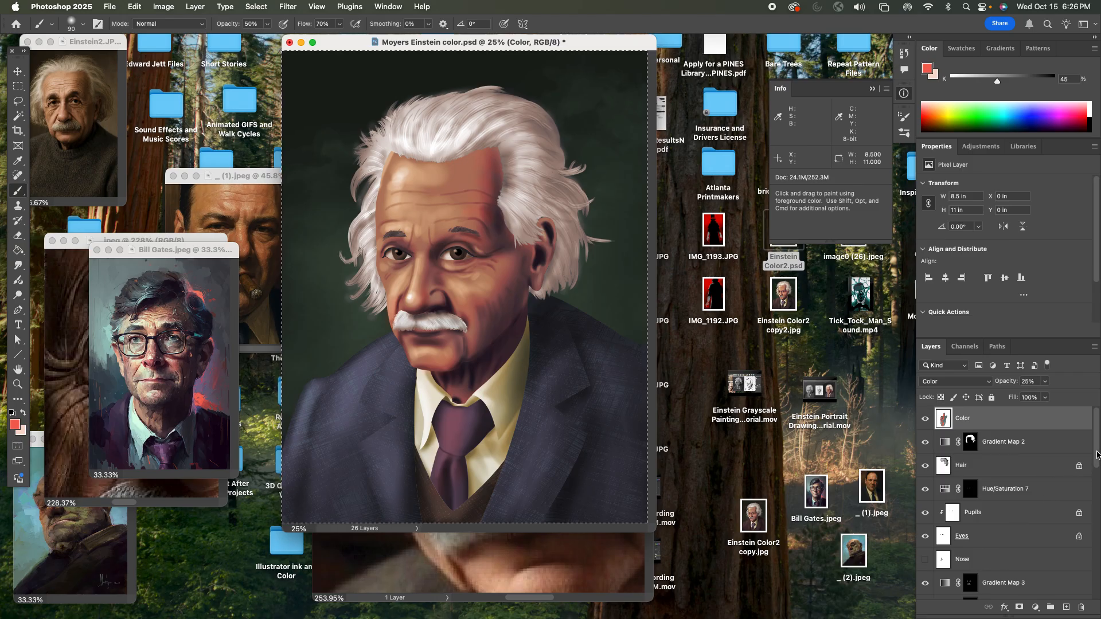
# Delete the hidden Nose layer
pyautogui.moveTo(1096, 454); pyautogui.dragTo(1095, 462)
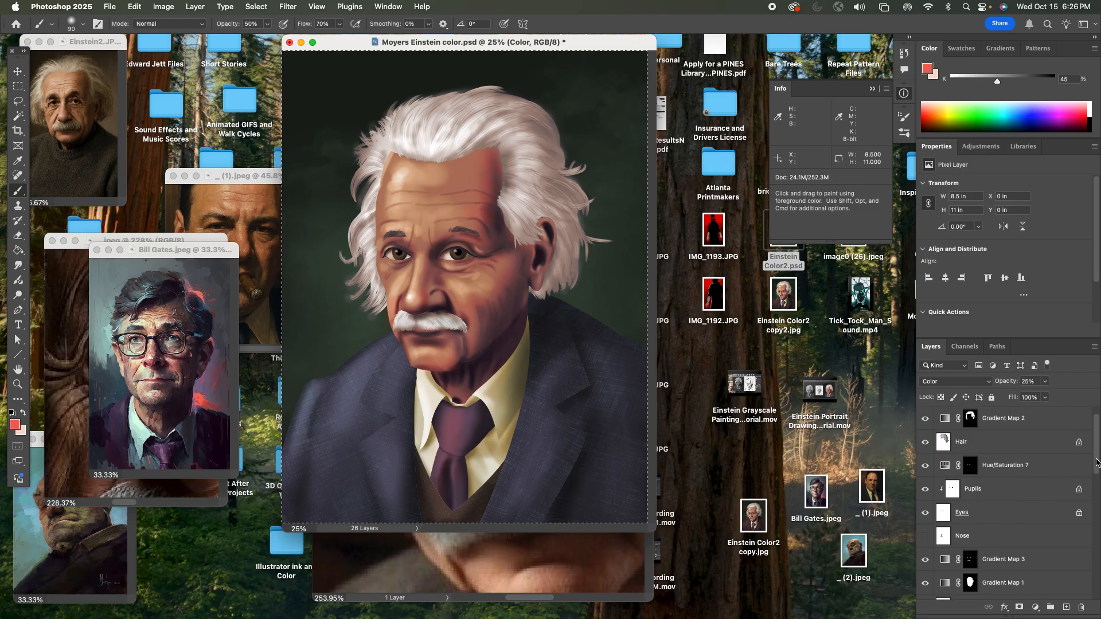
pyautogui.click(1011, 537)
pyautogui.click(1082, 608)
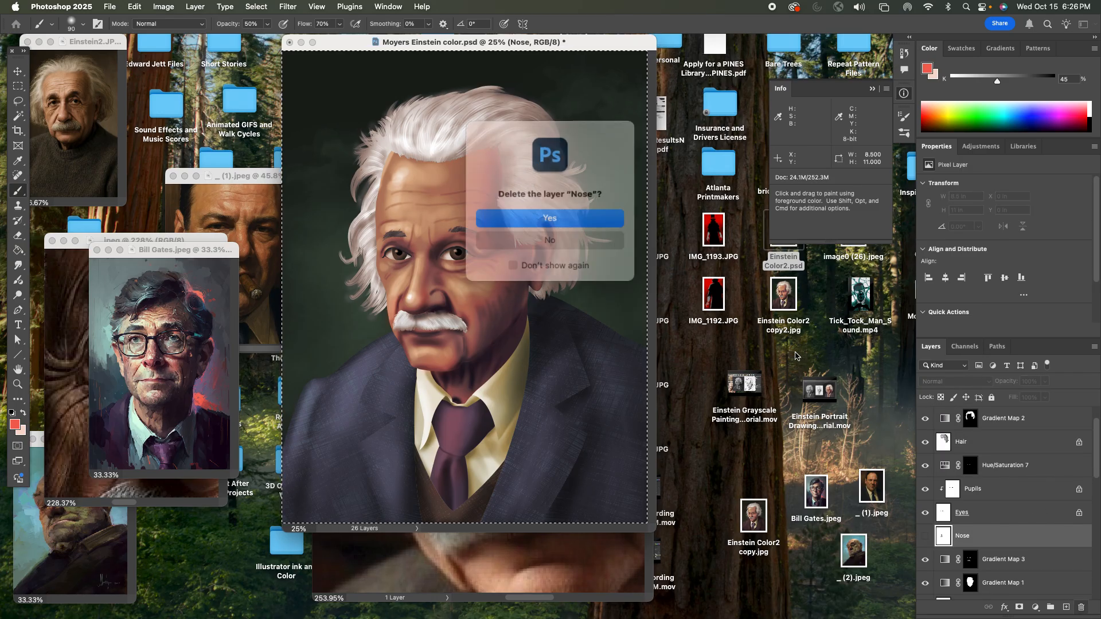
pyautogui.press('Return')
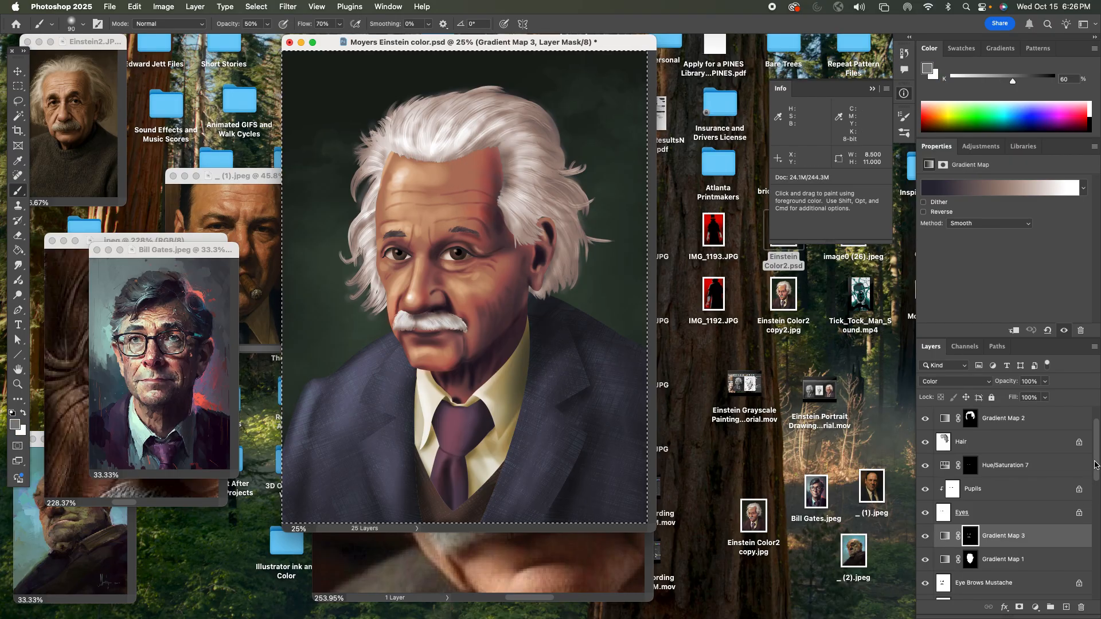
# Load the Pupils layer's contents as a selection, inspect its outline around both irises, and deselect it
pyautogui.moveTo(1094, 465); pyautogui.dragTo(1096, 480)
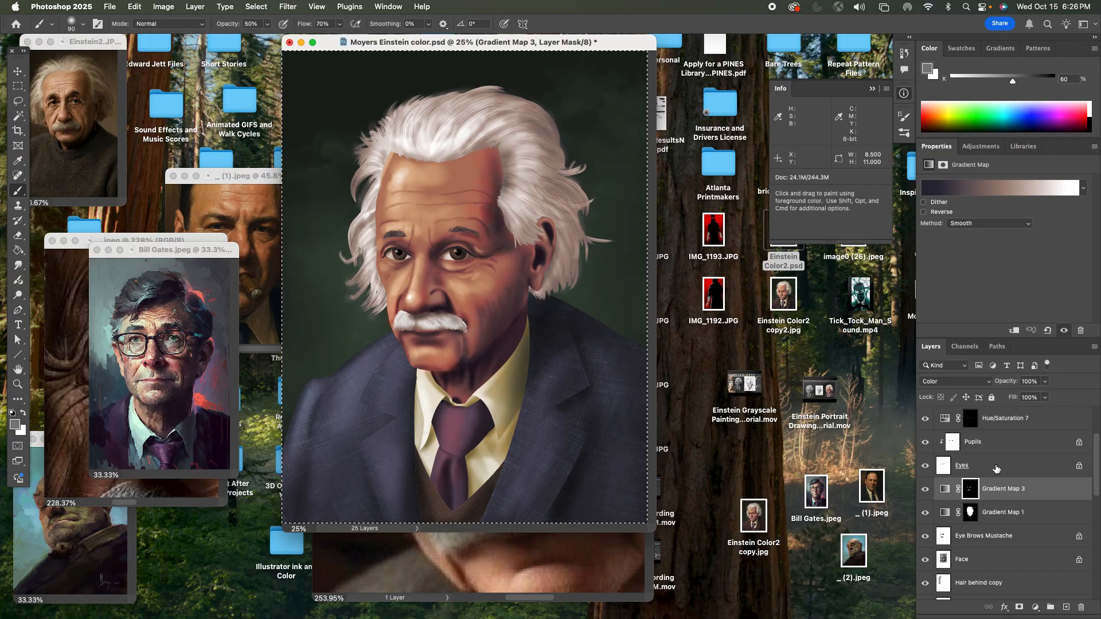
pyautogui.keyDown('super'); pyautogui.click(955, 444); pyautogui.keyUp('super')
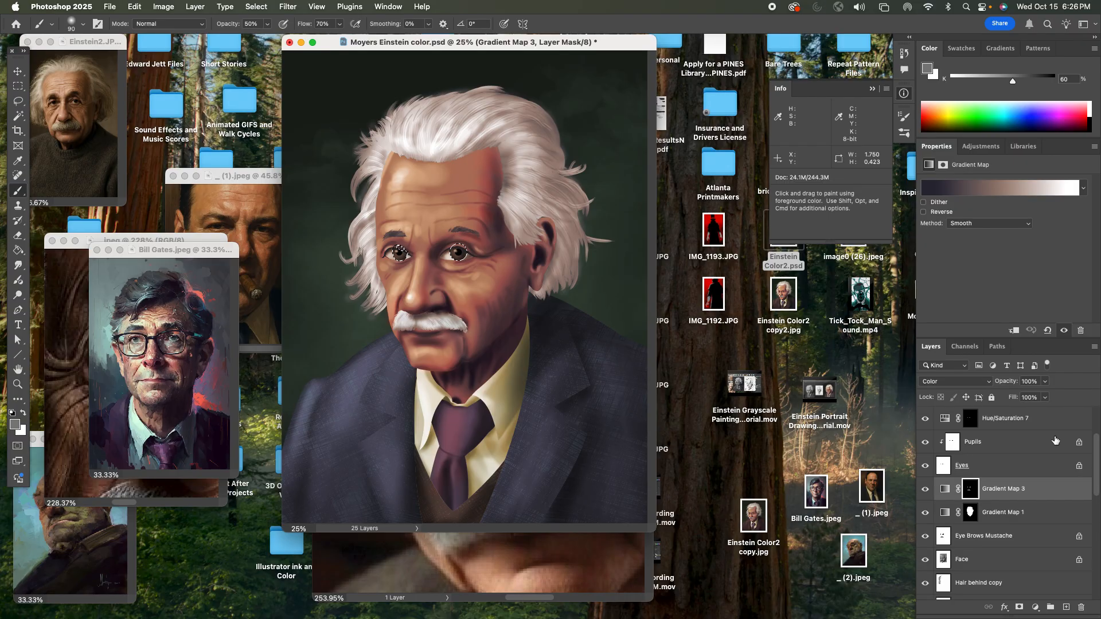
pyautogui.press('z')
pyautogui.click(415, 261)
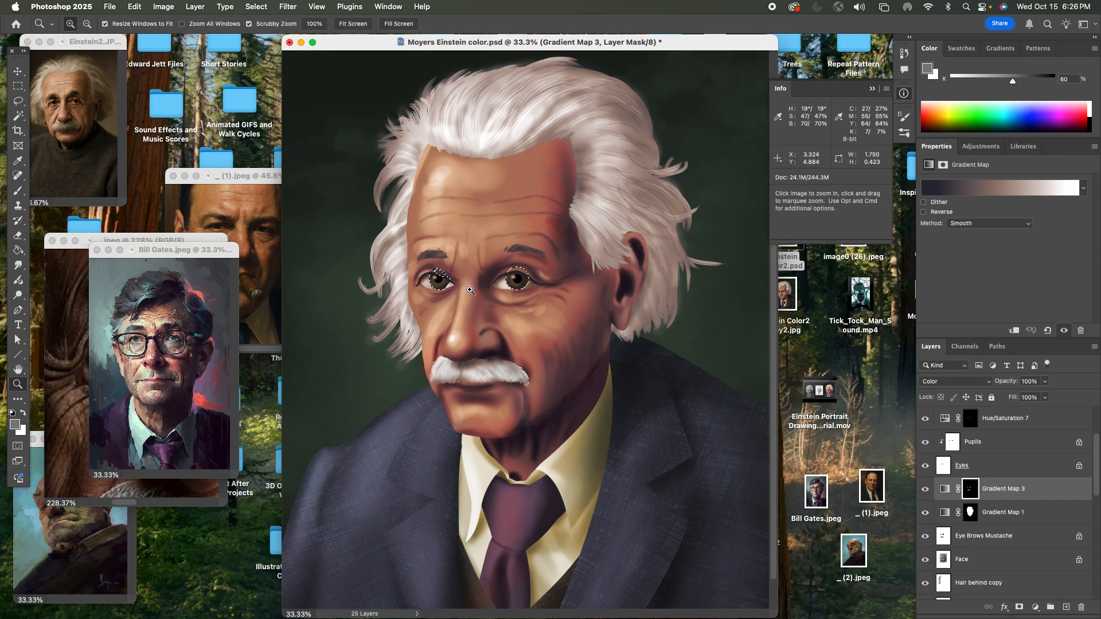
pyautogui.click(470, 290)
pyautogui.click(450, 285)
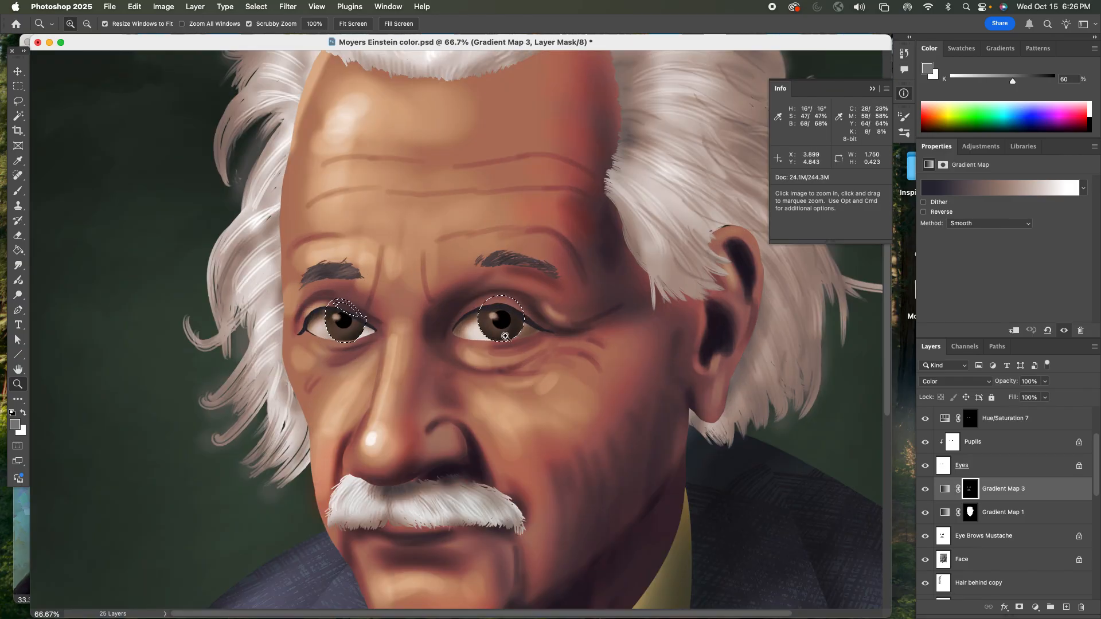
pyautogui.press('super+d')
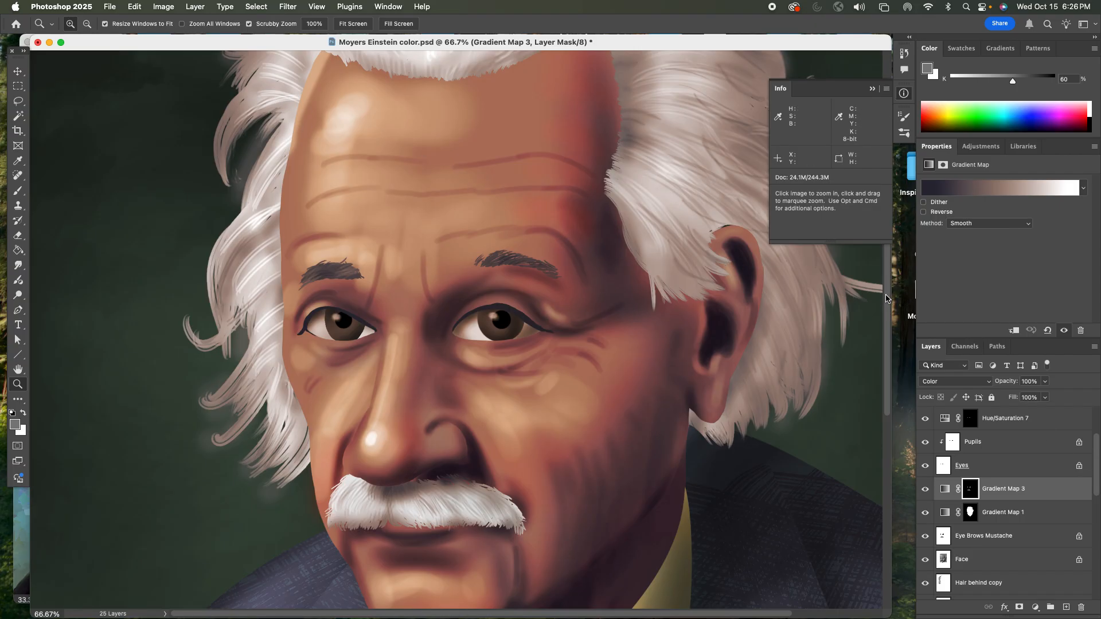
pyautogui.press('super+minus')
pyautogui.press('super+minus')
pyautogui.press('super+minus')
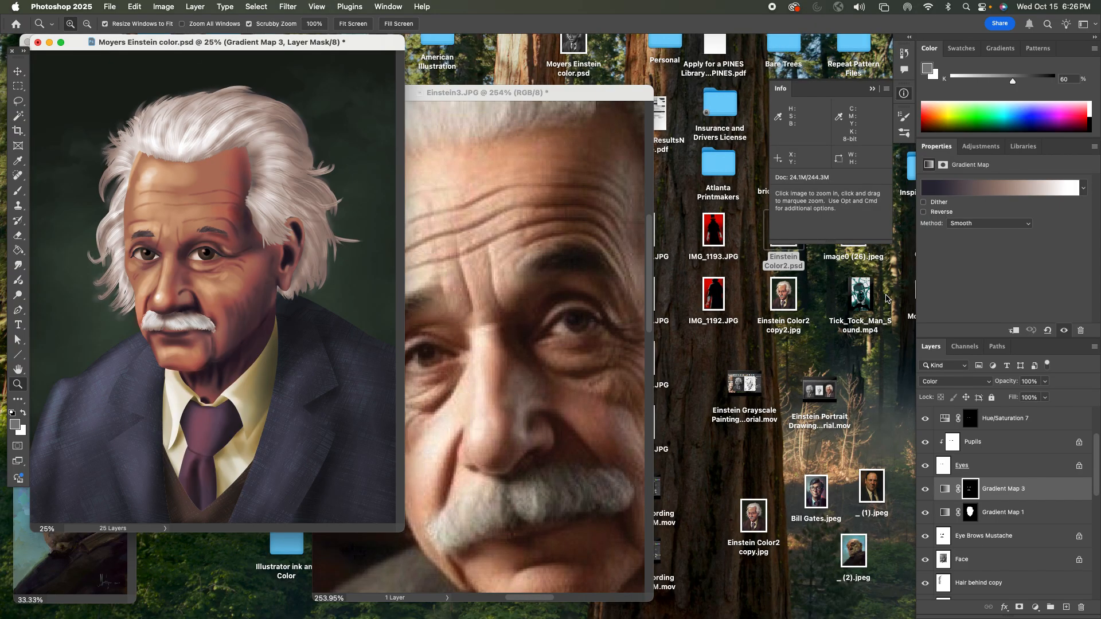